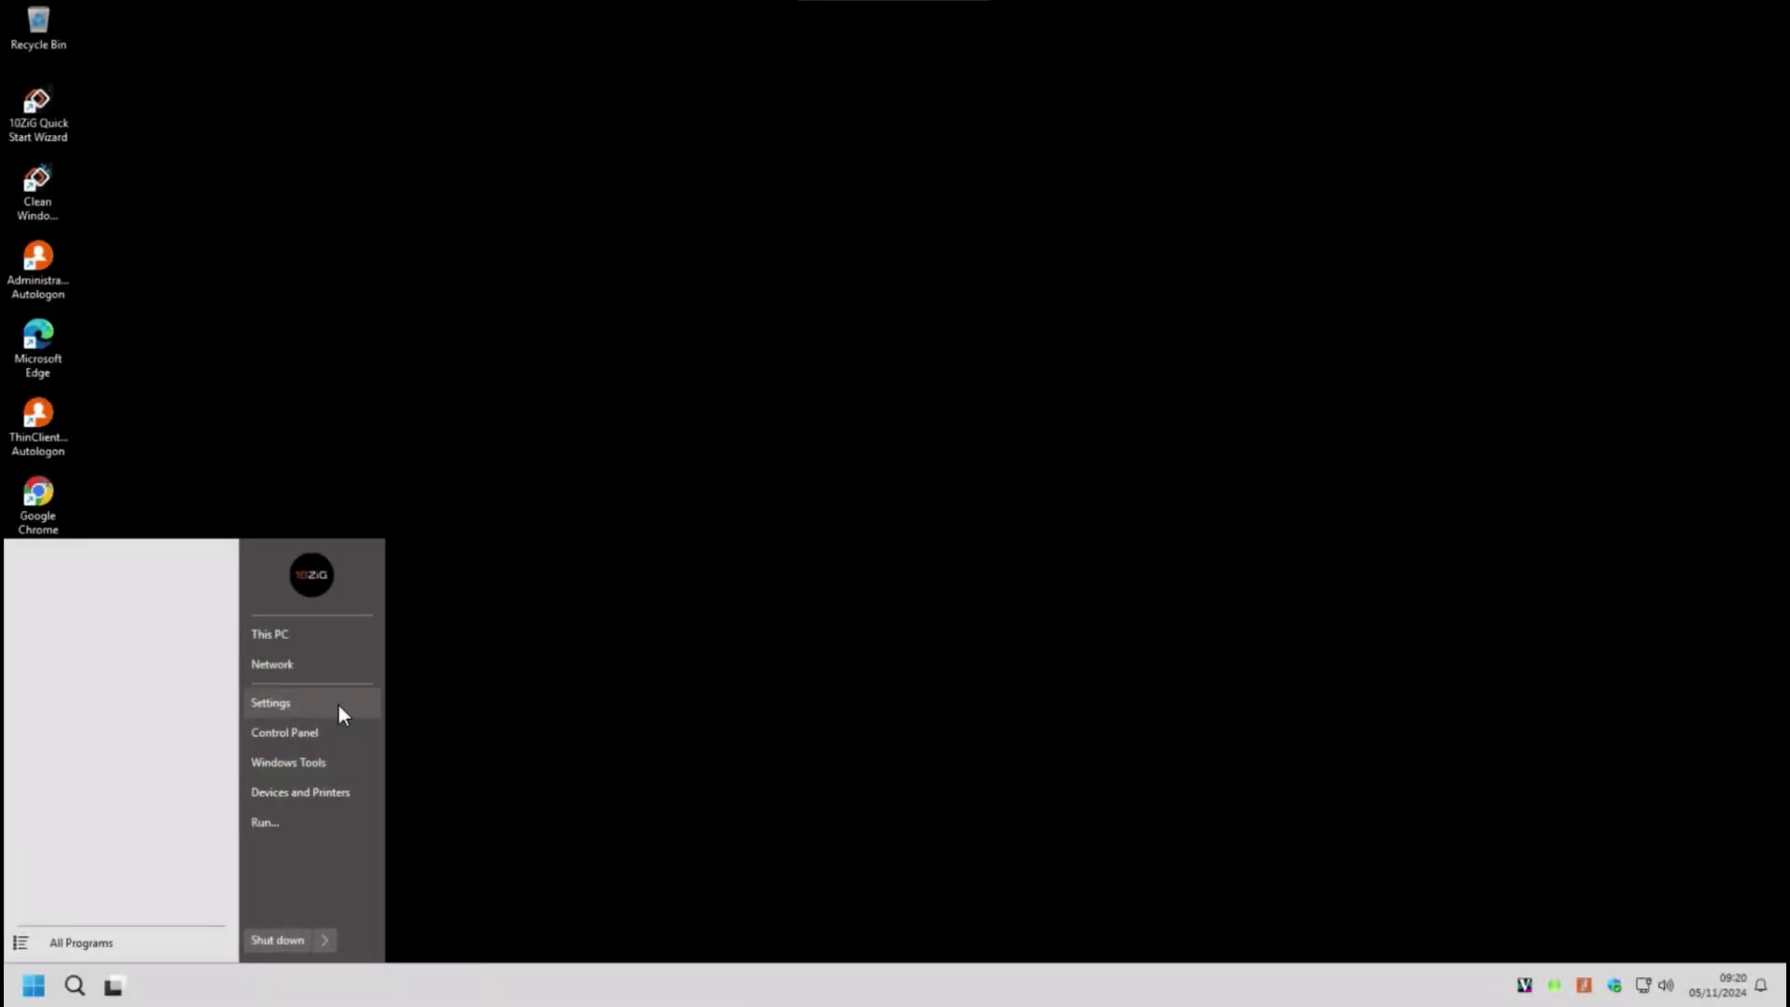
- On the thin client, run a Windows Update check from the Settings app
left_click(337, 705)
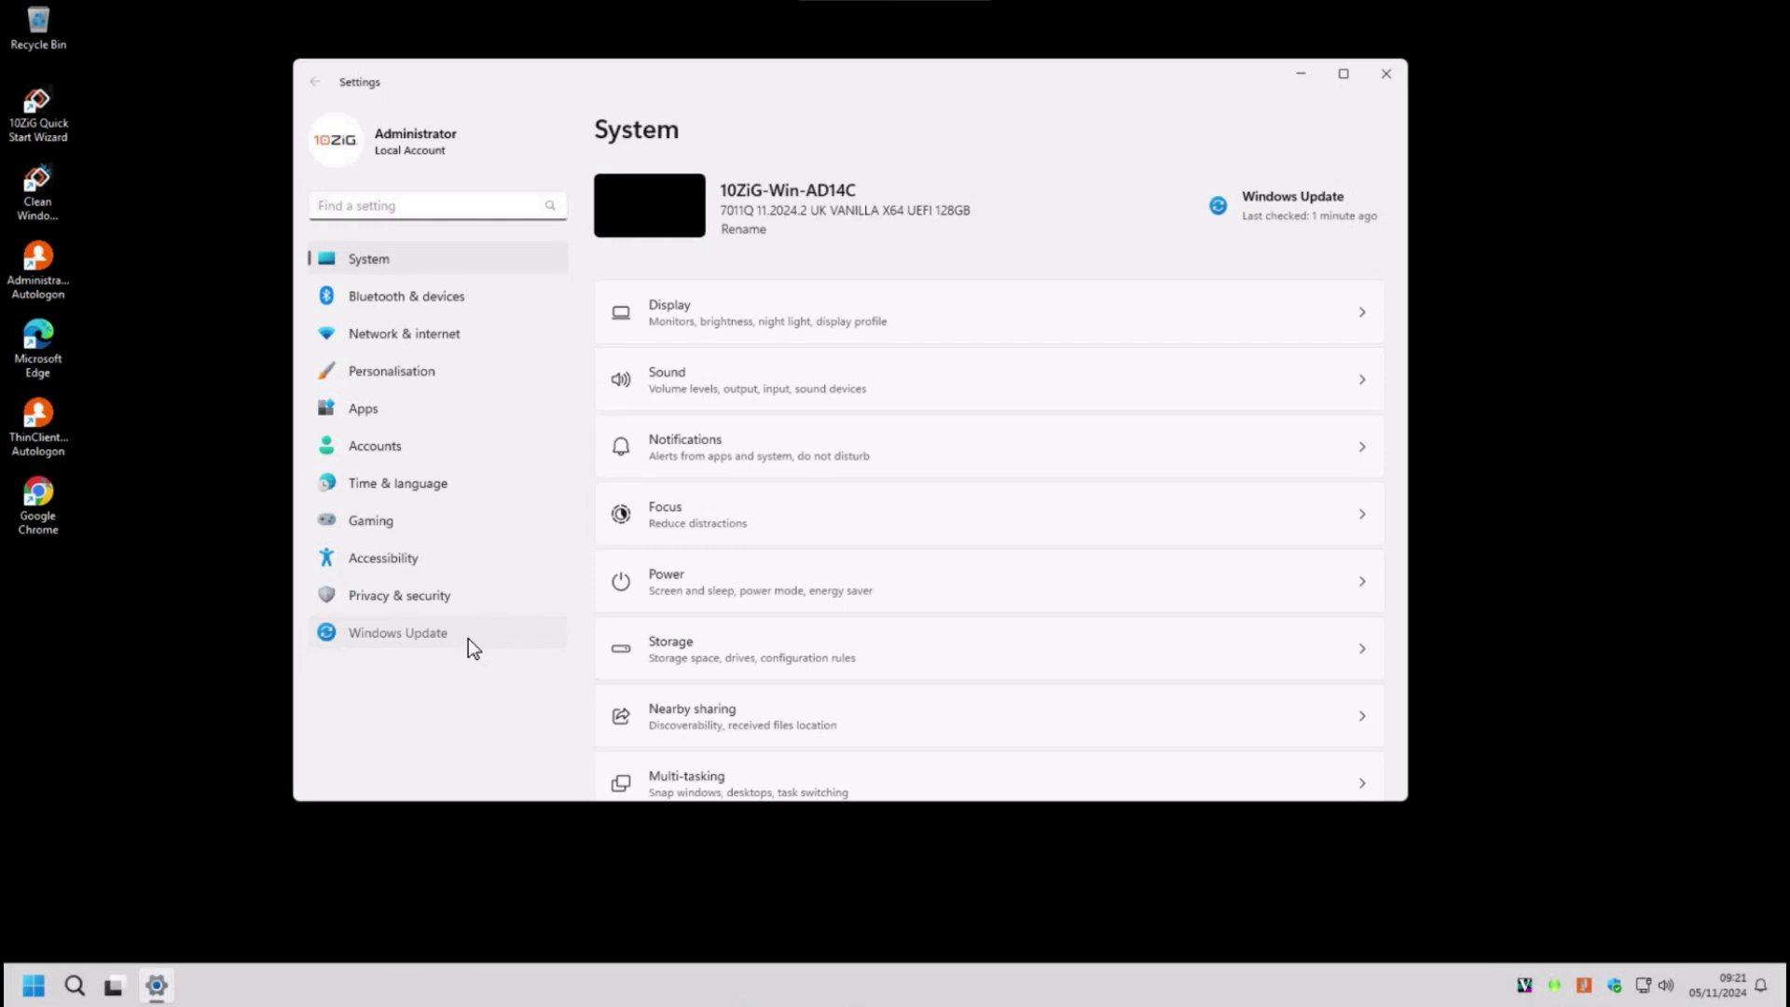
left_click(468, 638)
left_click(1366, 224)
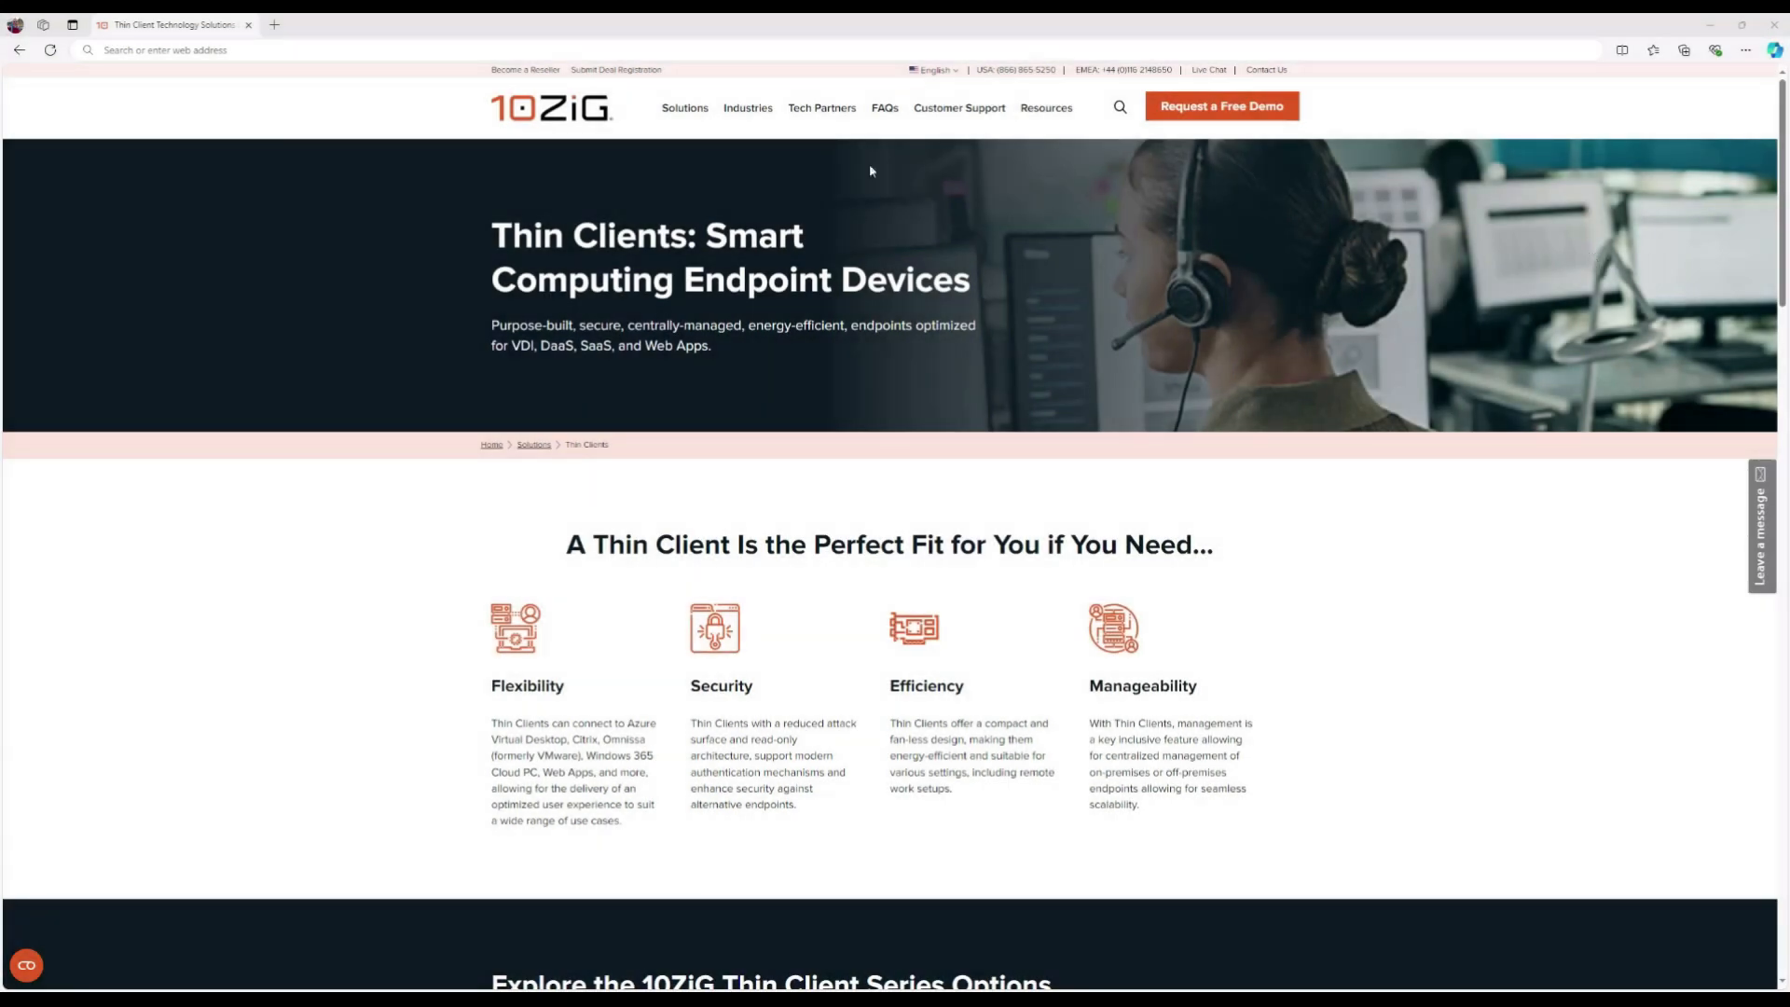
- Load intune.microsoft.com in the browser
left_click(325, 51)
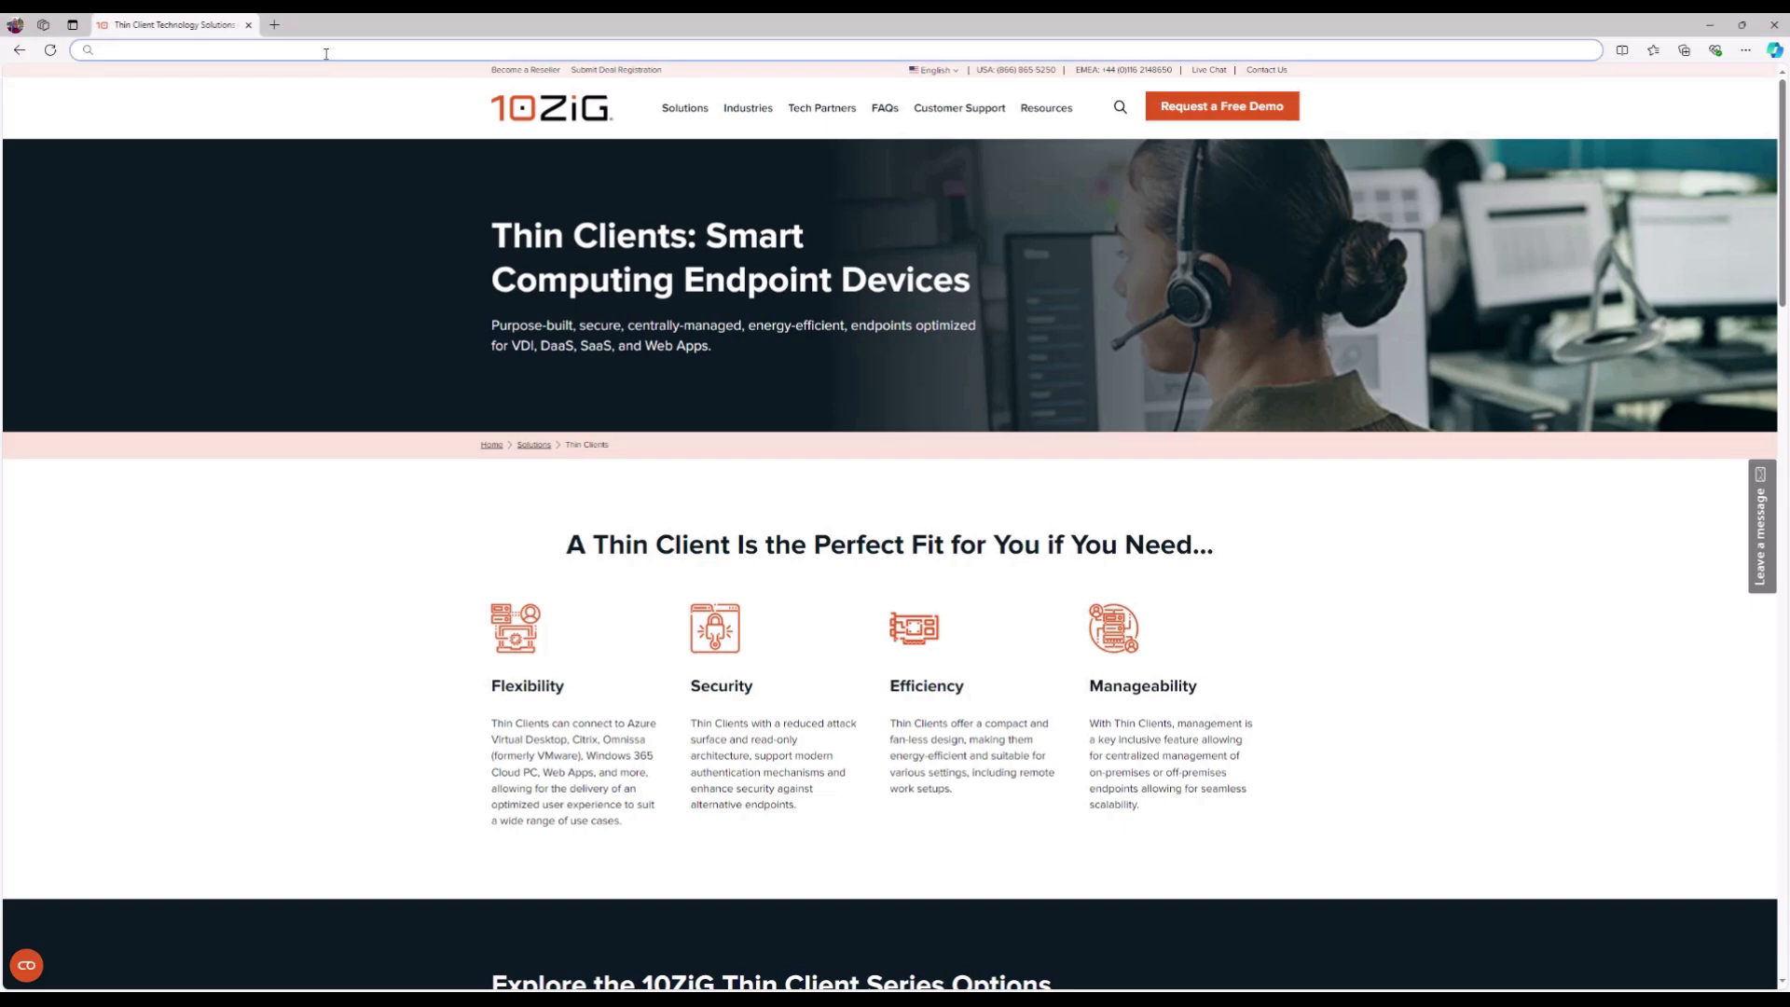
type("https://intune.microsoft.com/")
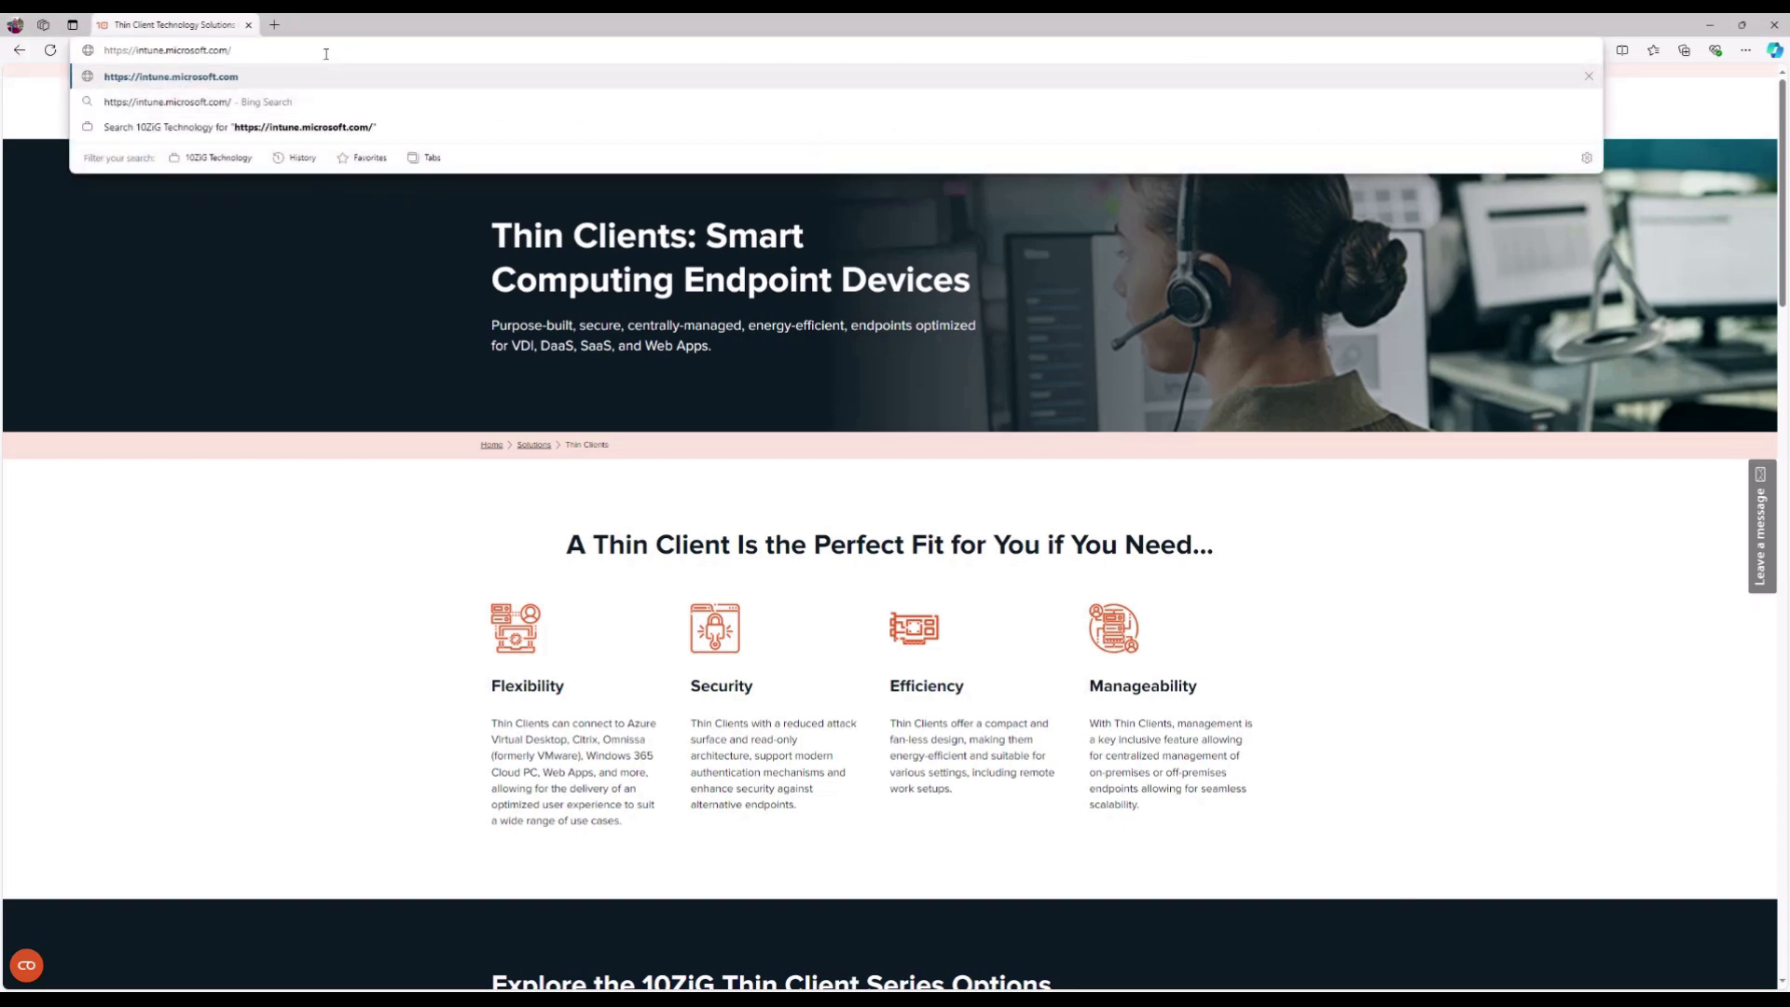
key("Return")
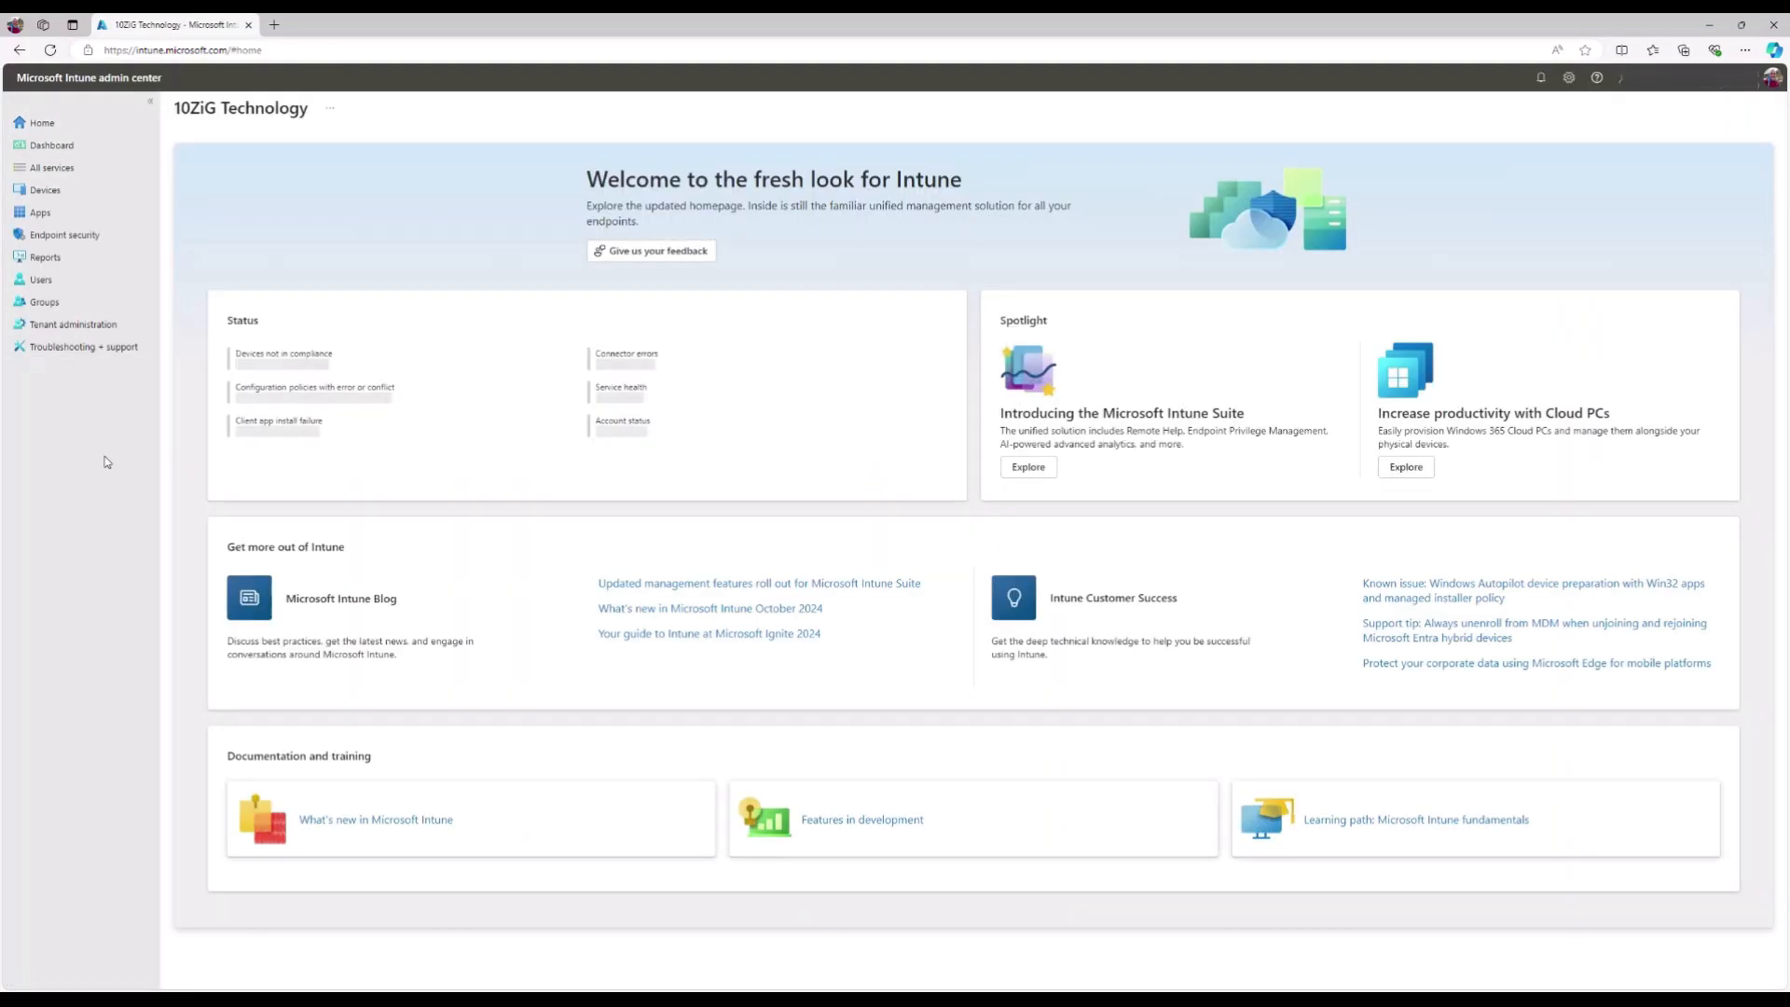
- Review All devices, device configuration policies, and the GCStandaloneSetup64 app under All apps
left_click(78, 195)
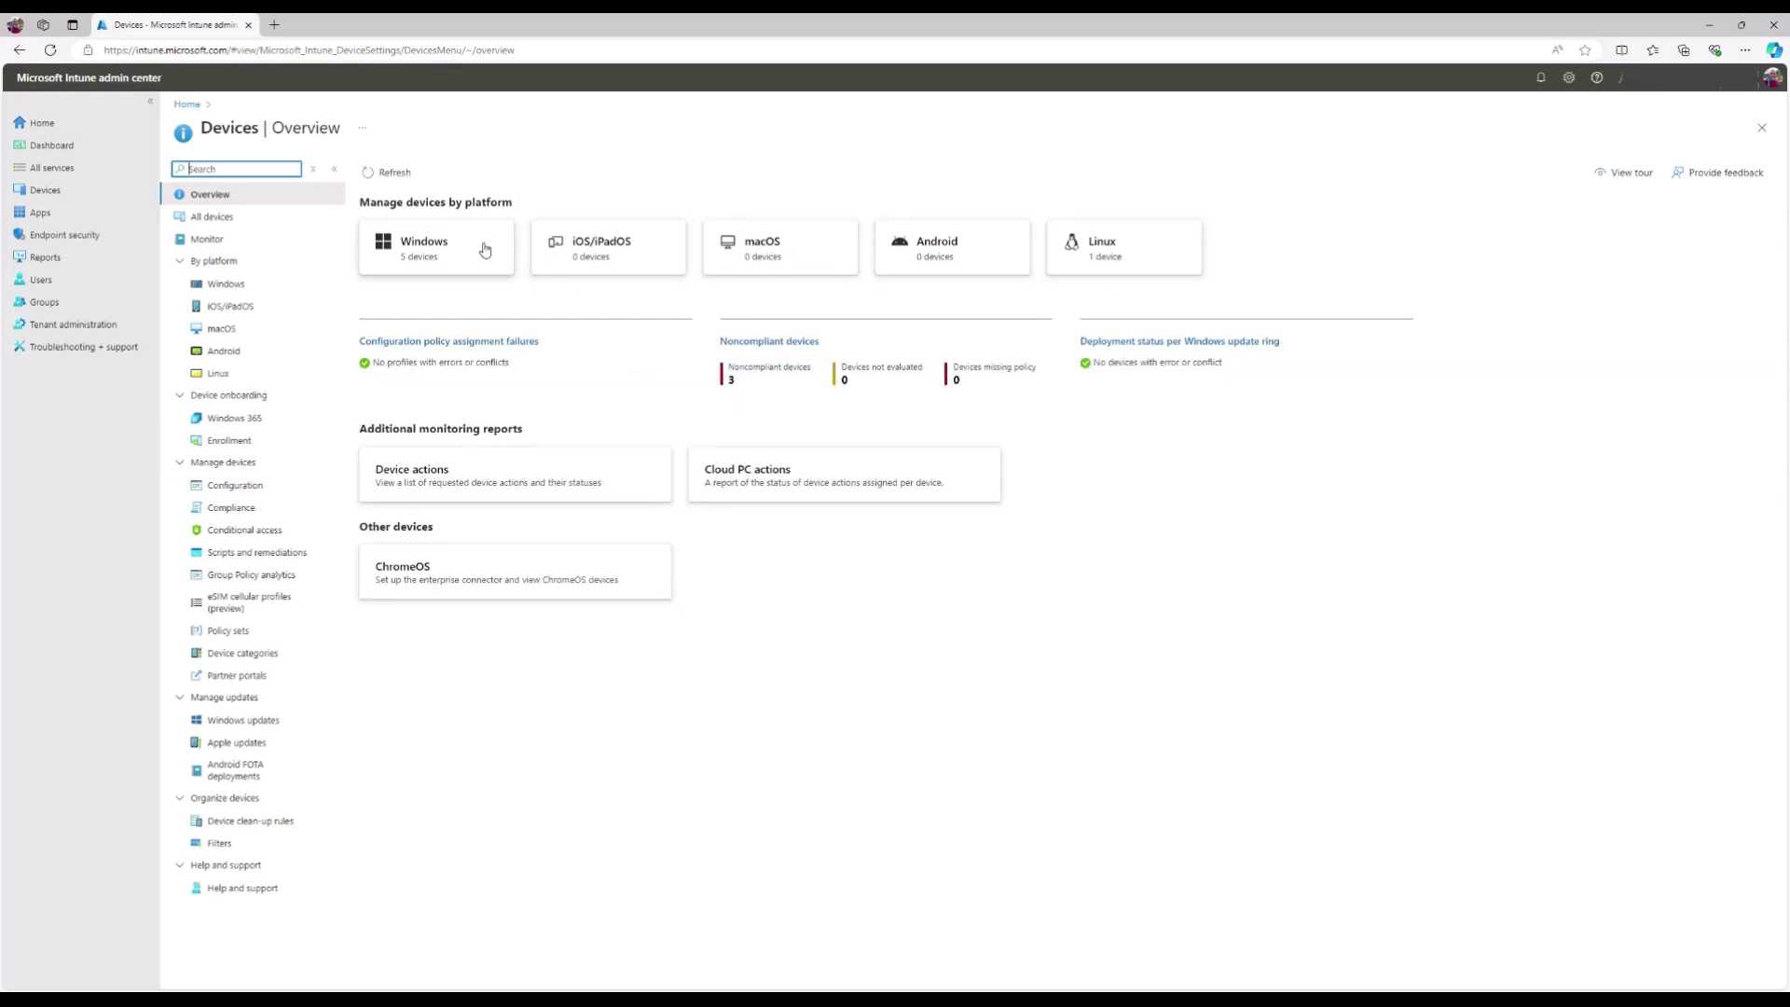
left_click(262, 225)
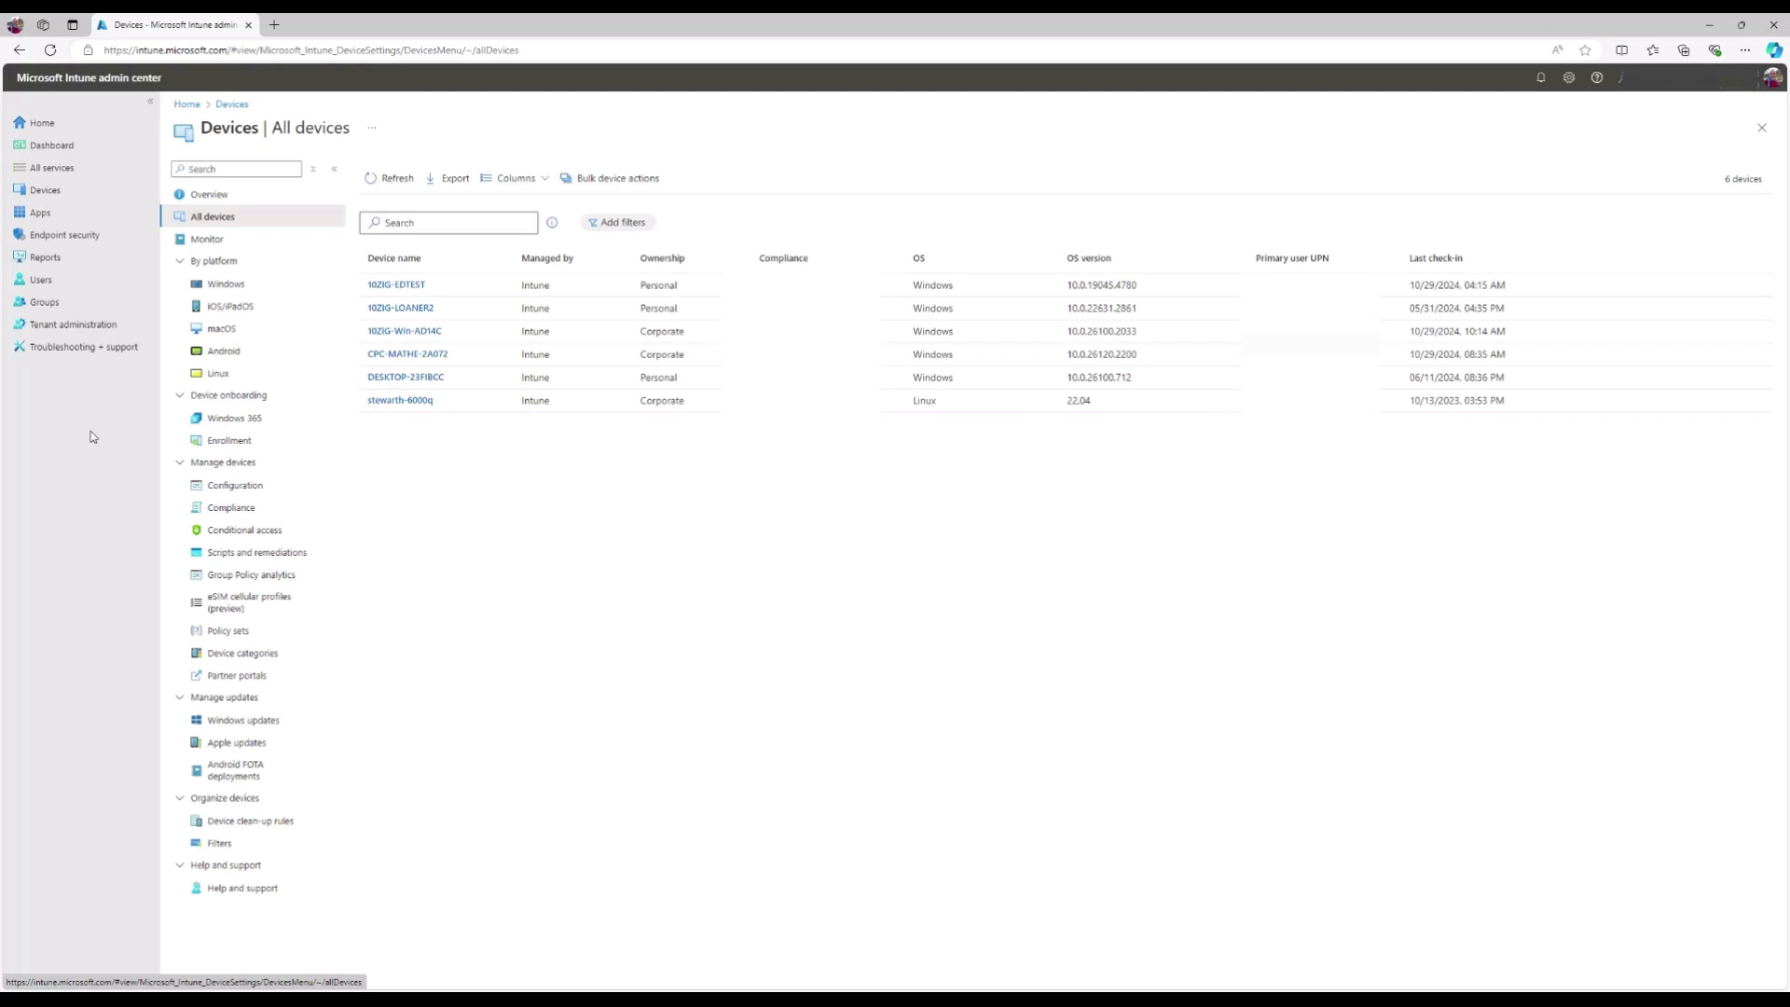
left_click(278, 495)
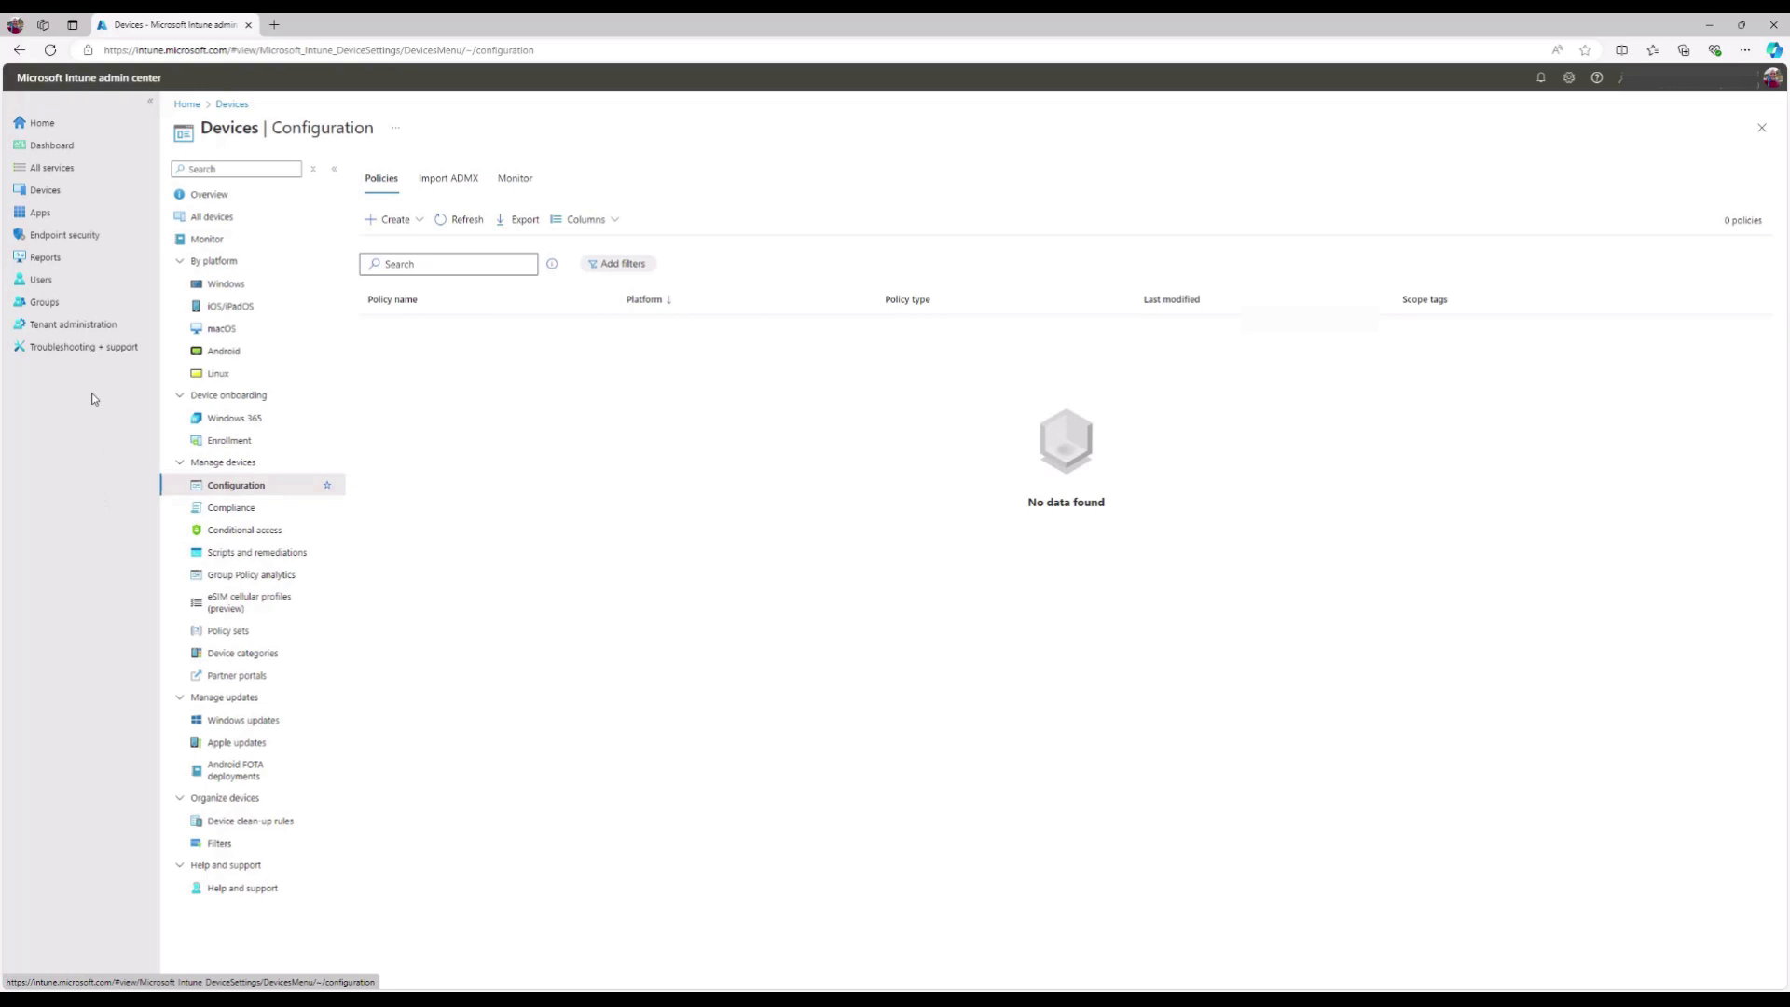
left_click(67, 216)
left_click(250, 219)
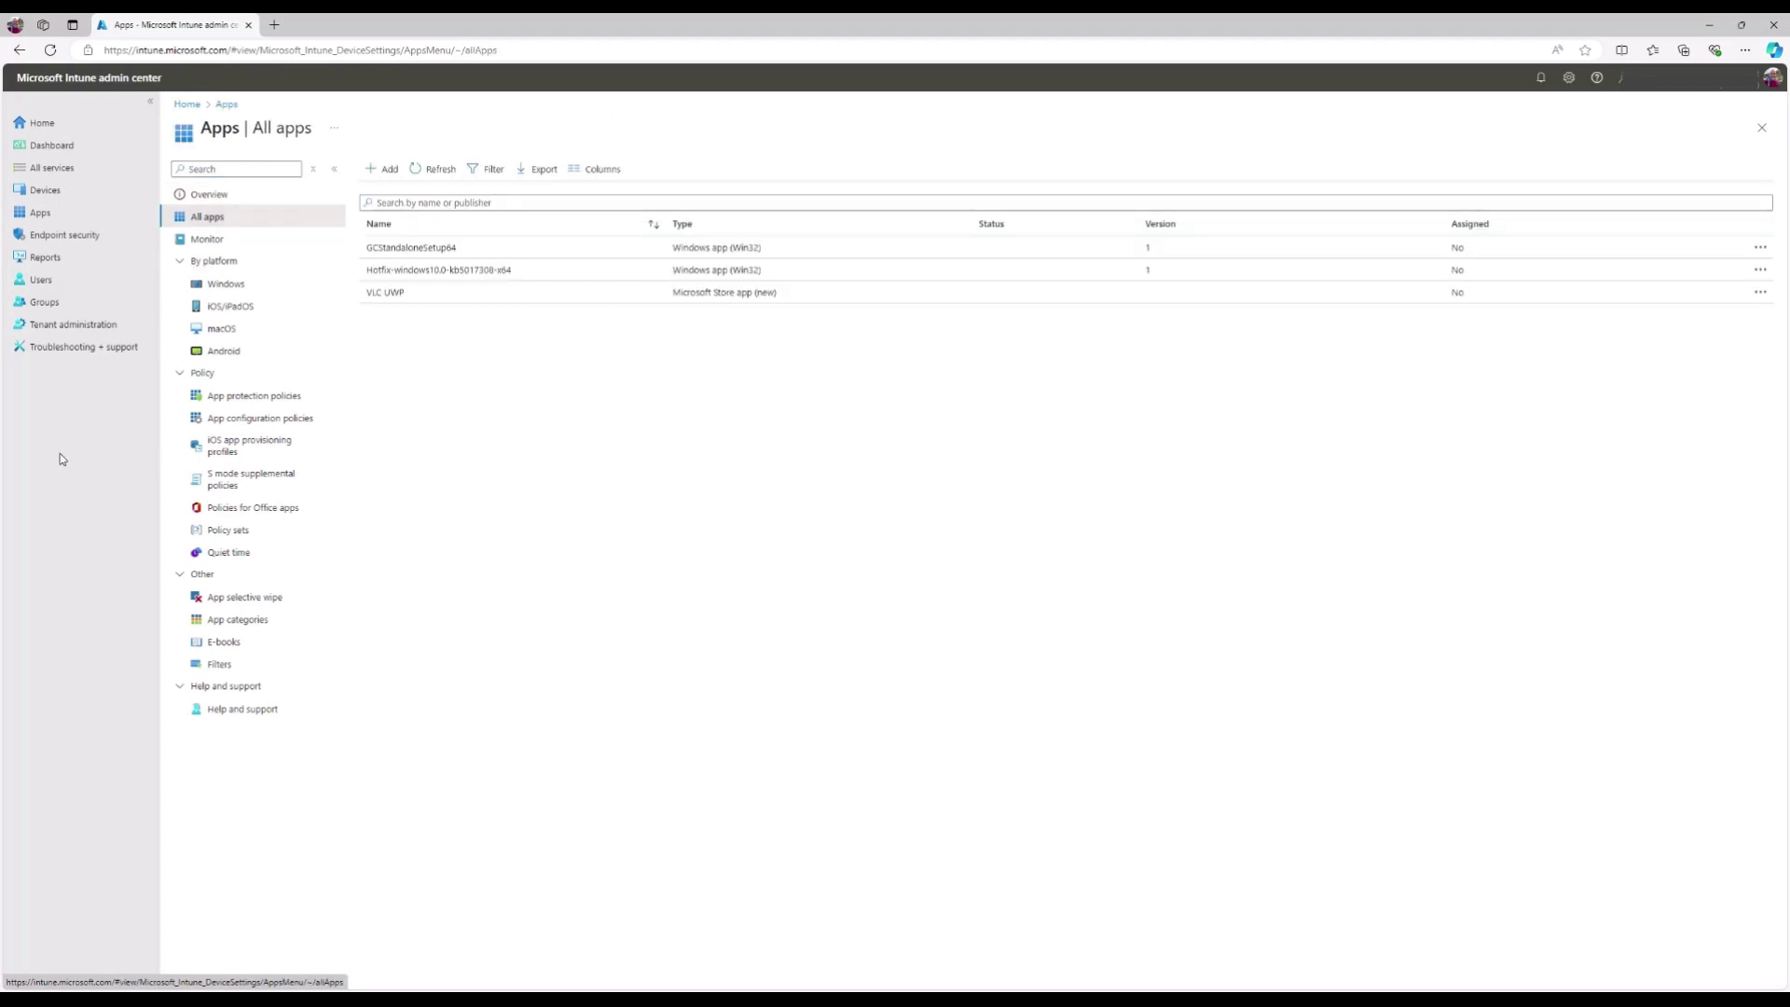
left_click(548, 254)
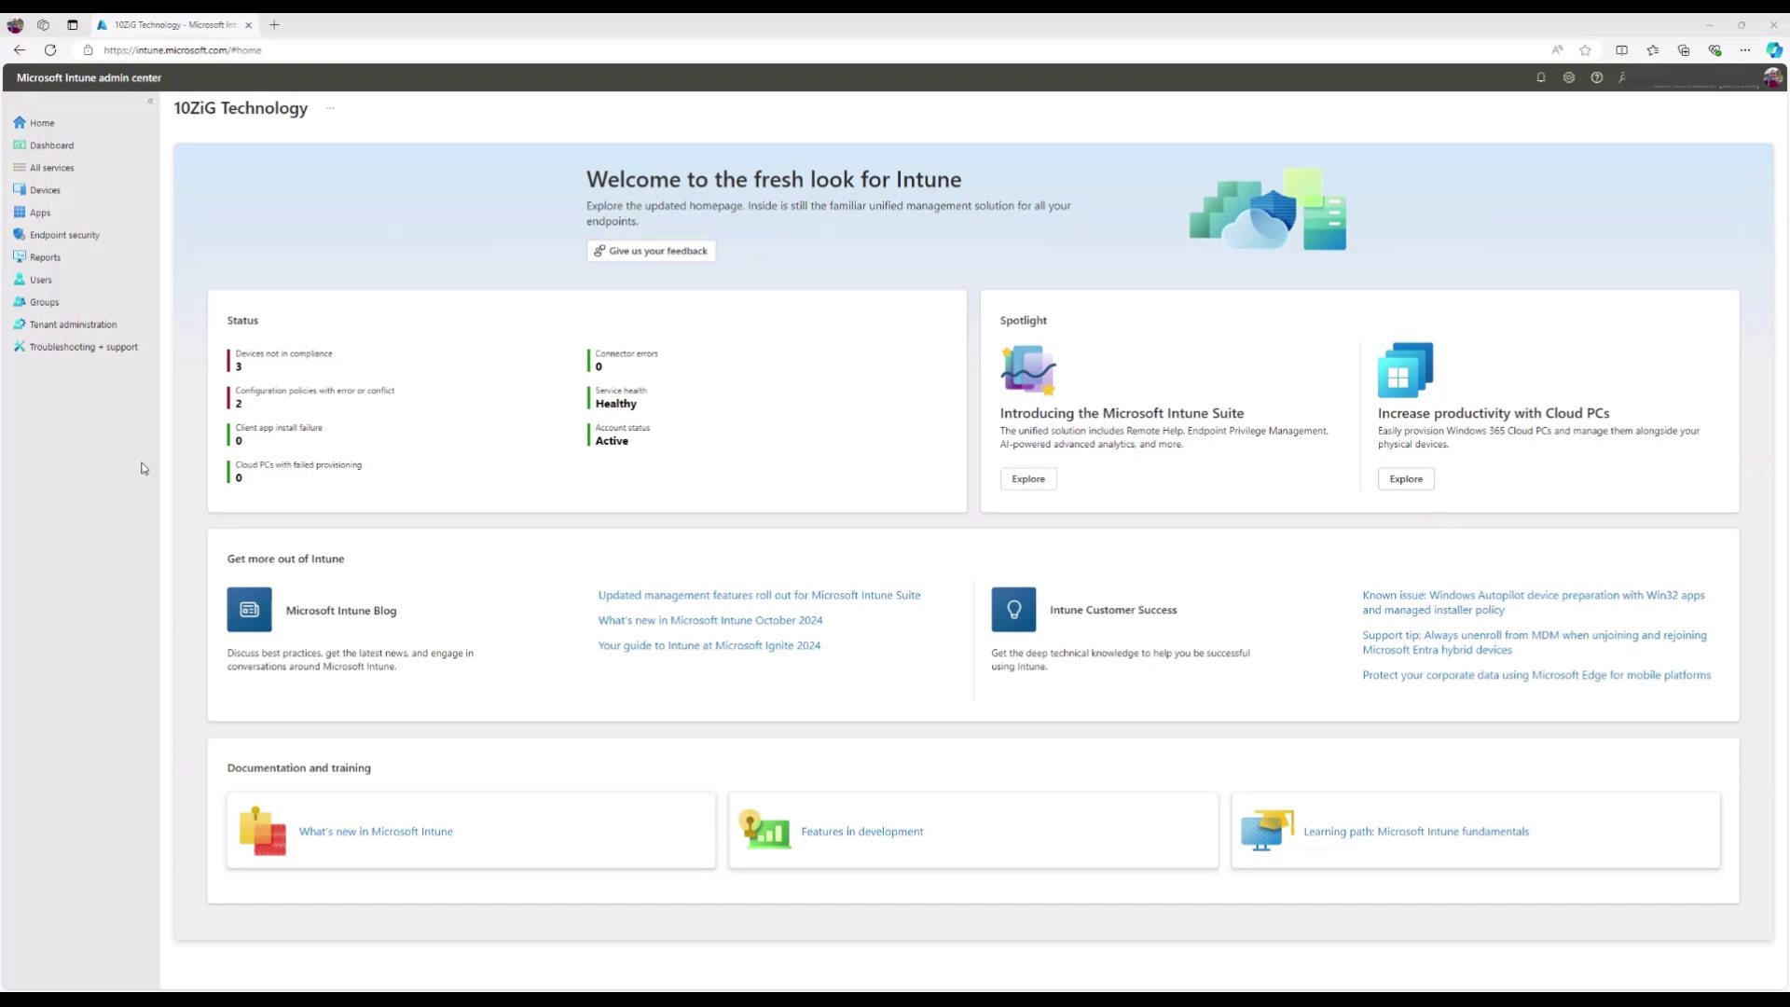
- From Apps > All apps, add a new app of type Microsoft Store app (new)
left_click(109, 216)
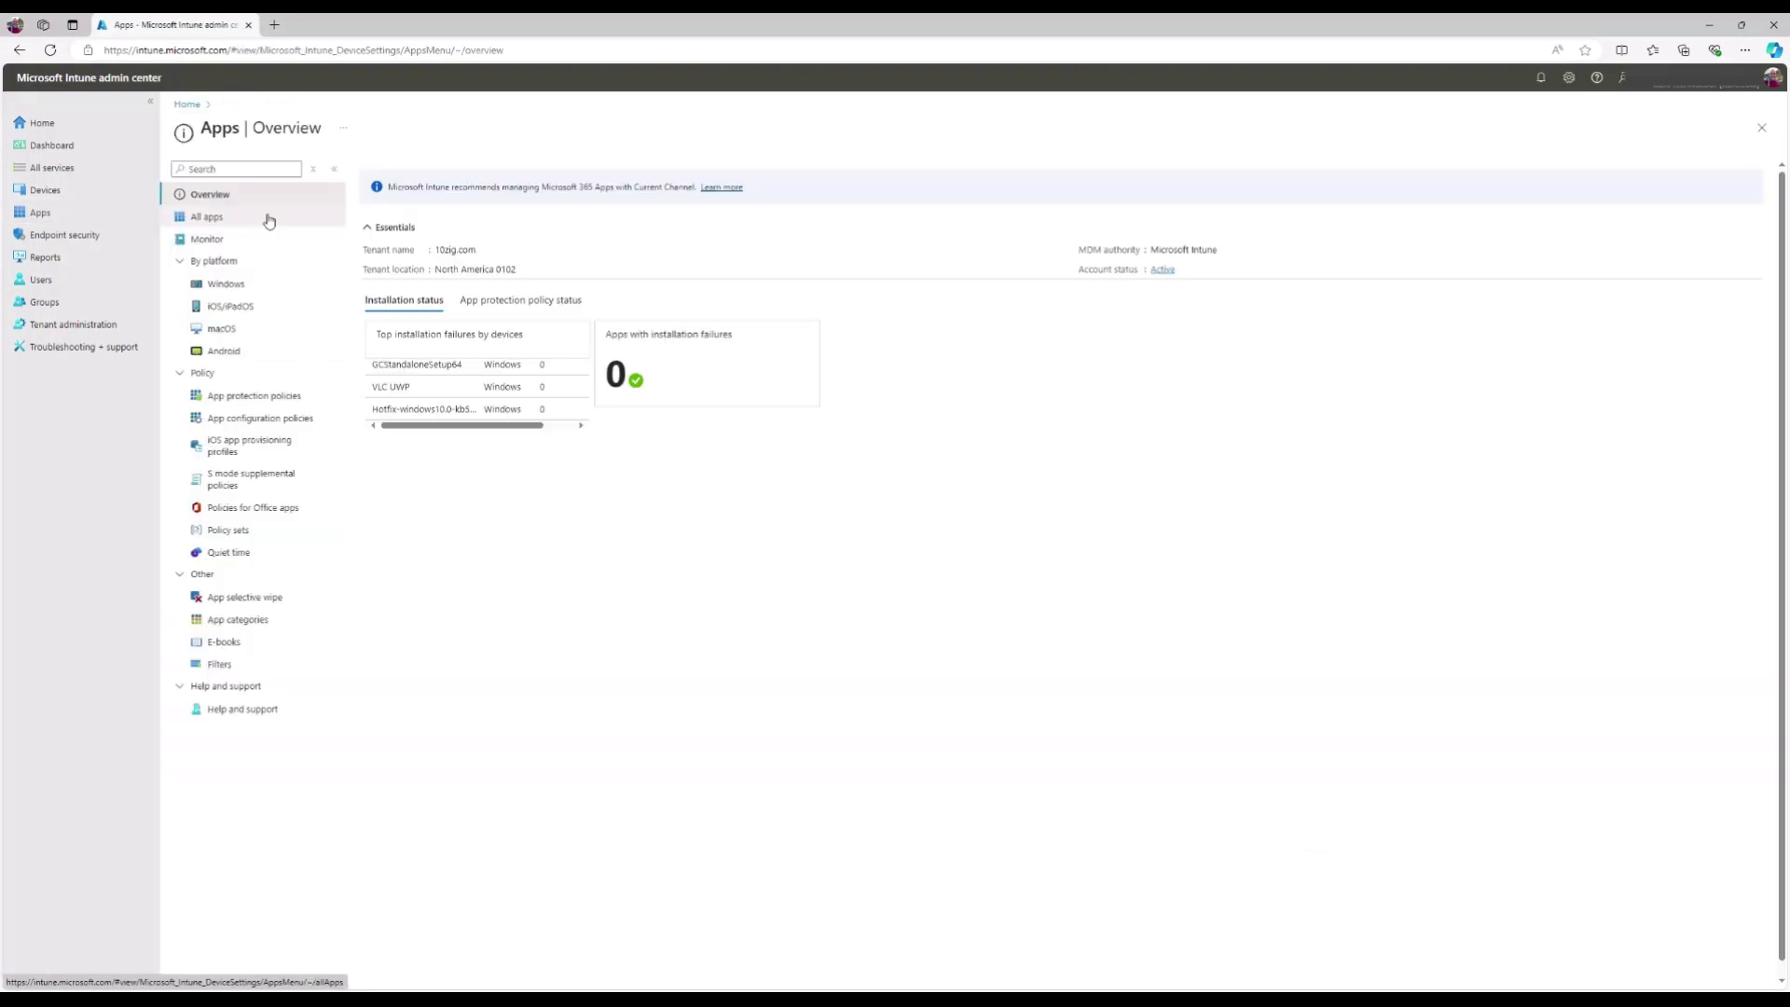
left_click(269, 221)
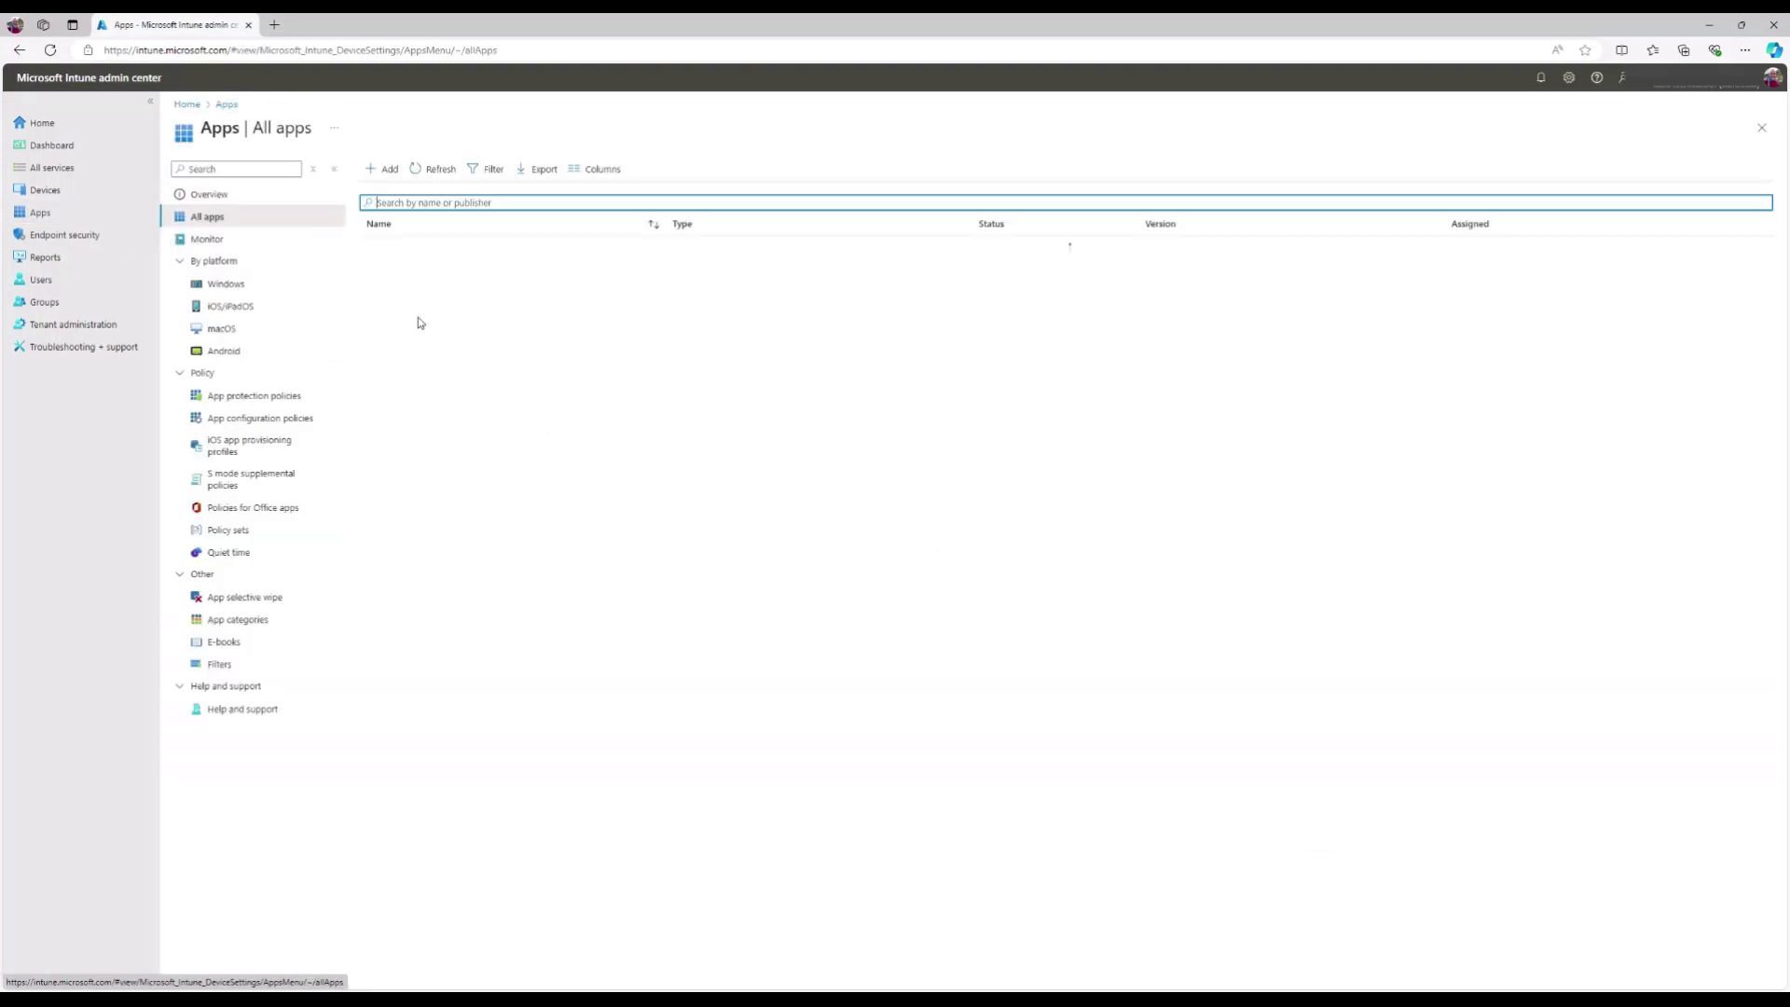
left_click(386, 169)
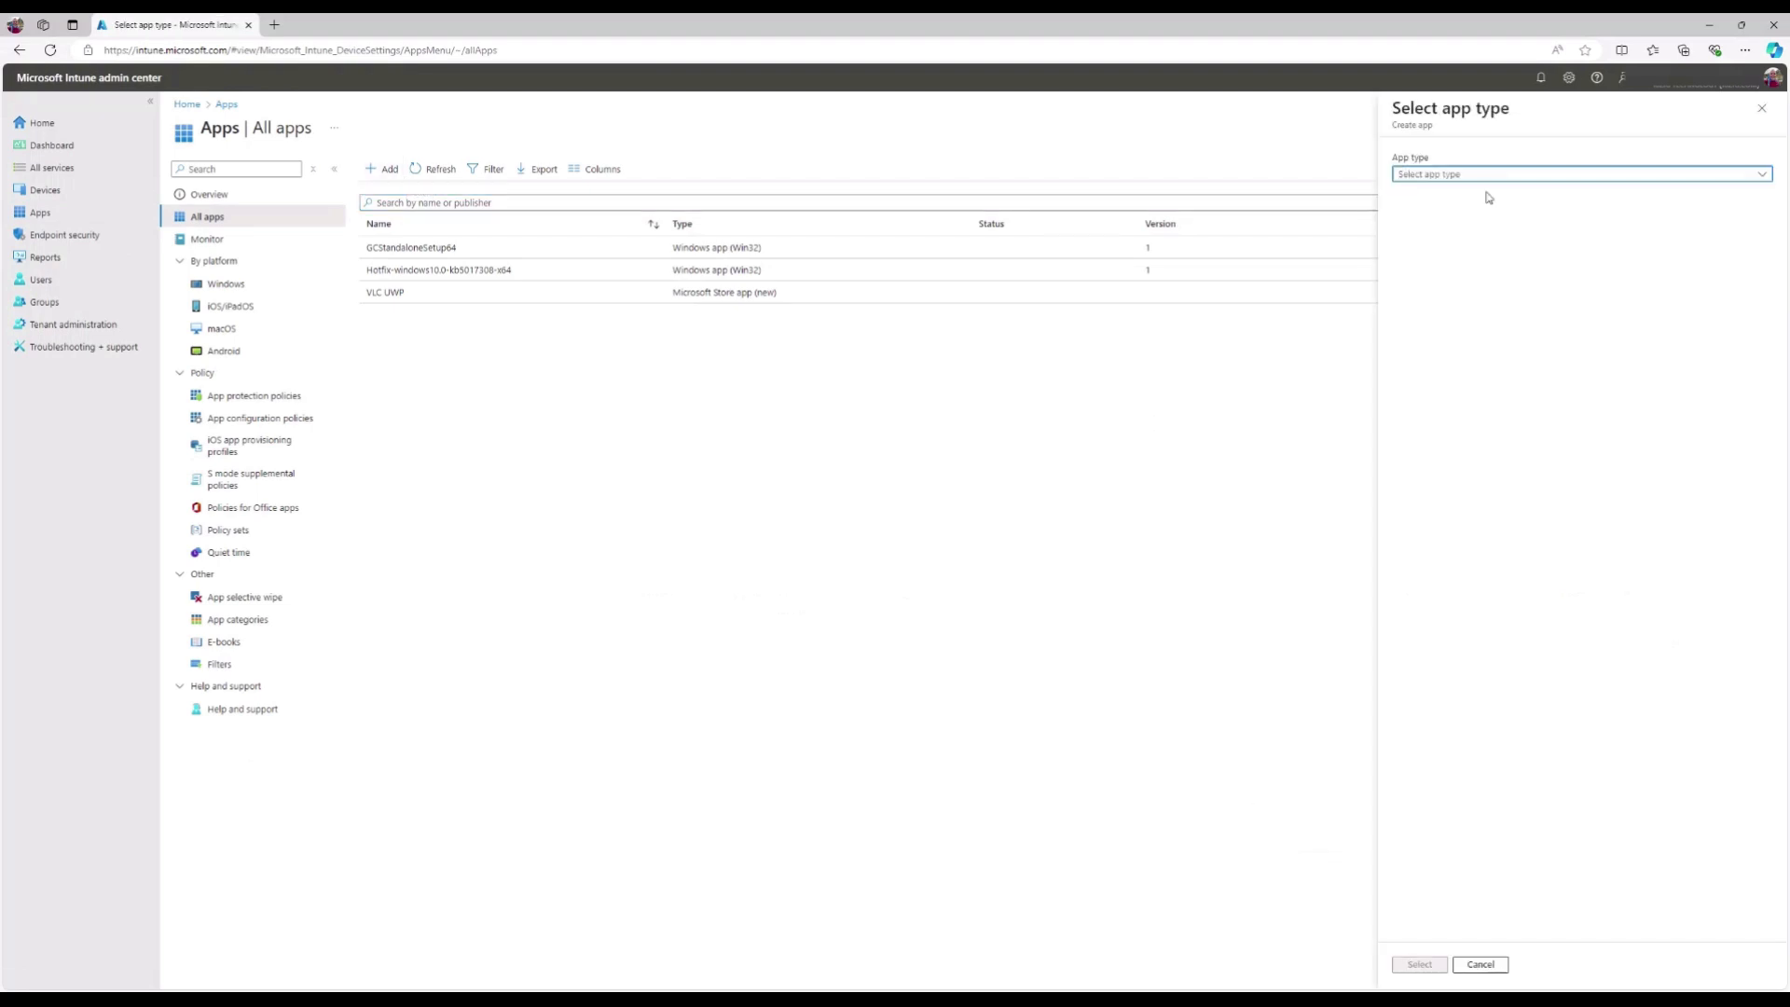
left_click(1764, 177)
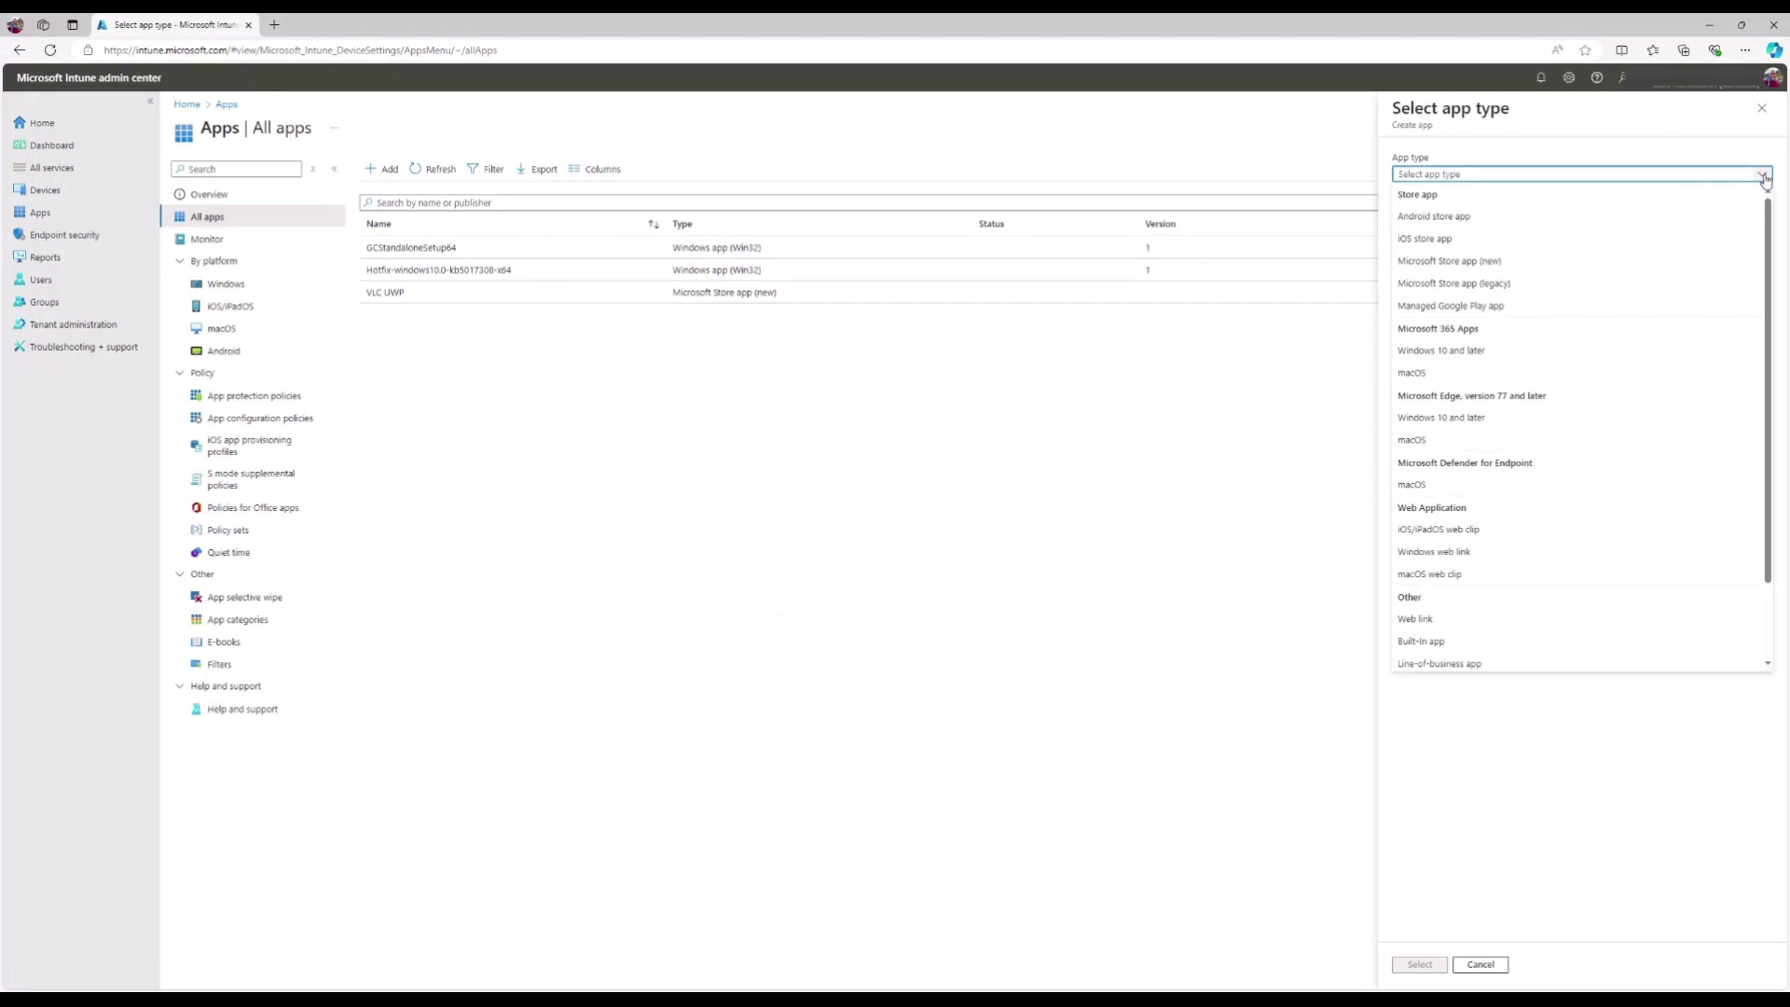
left_click(1566, 268)
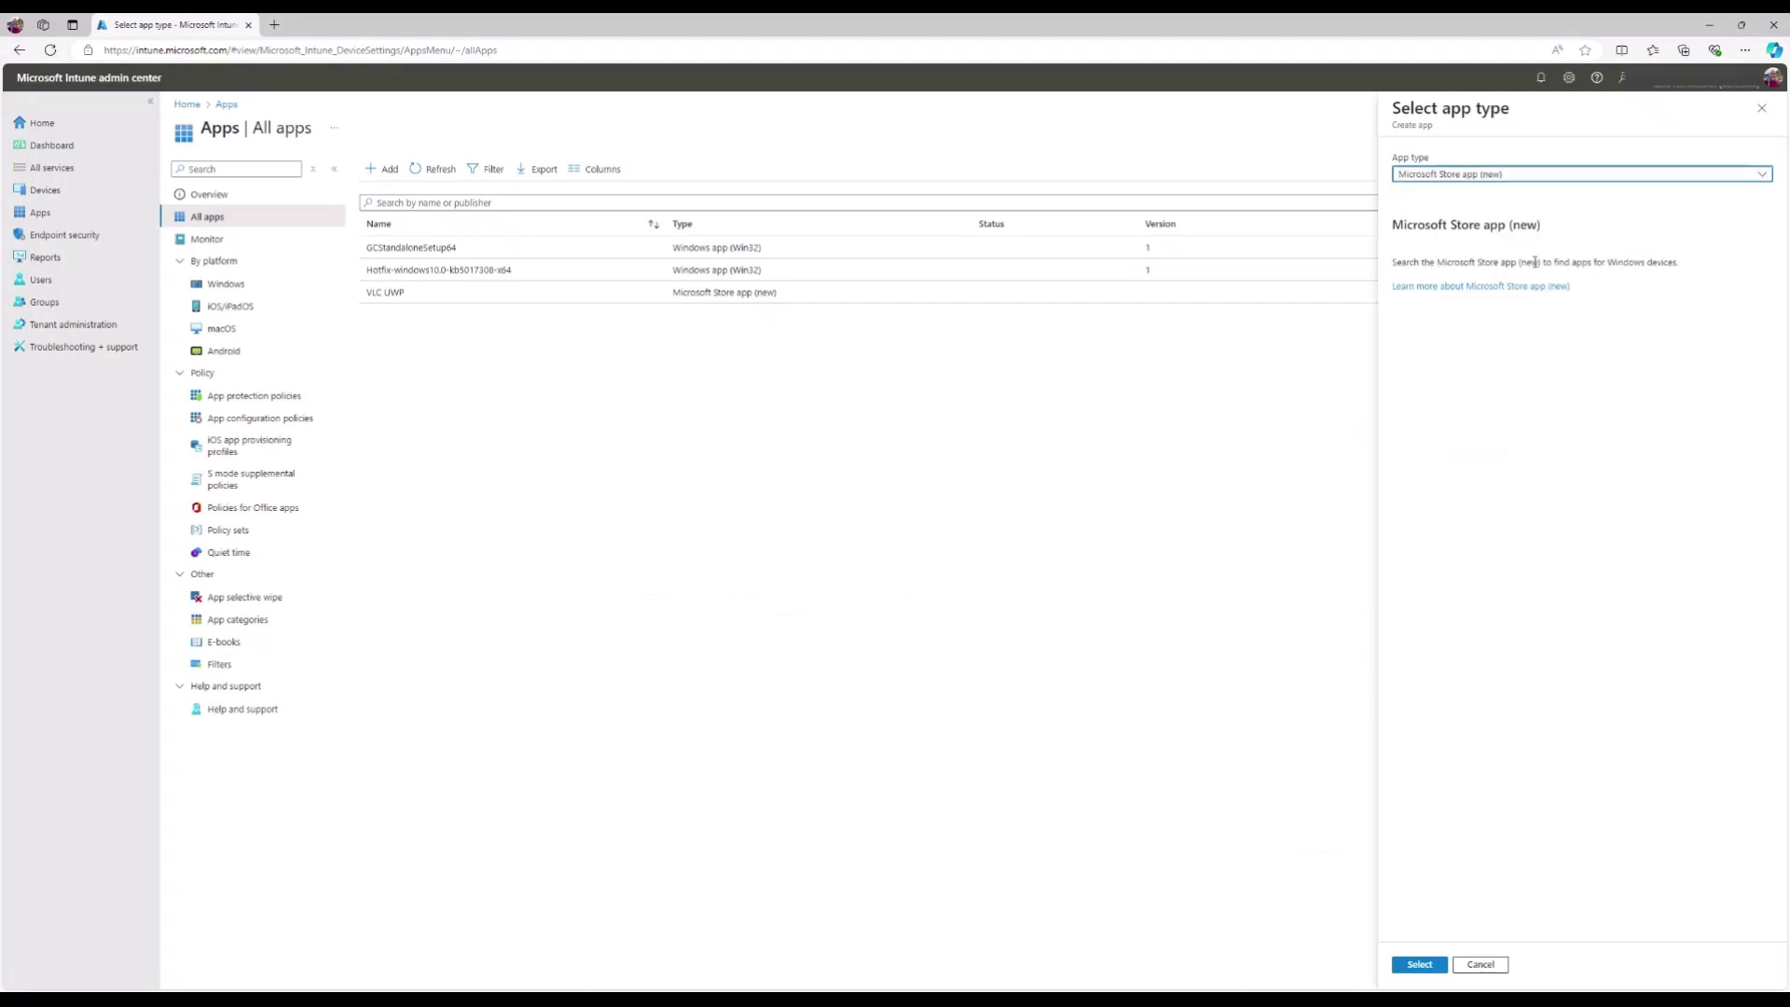
left_click(1419, 965)
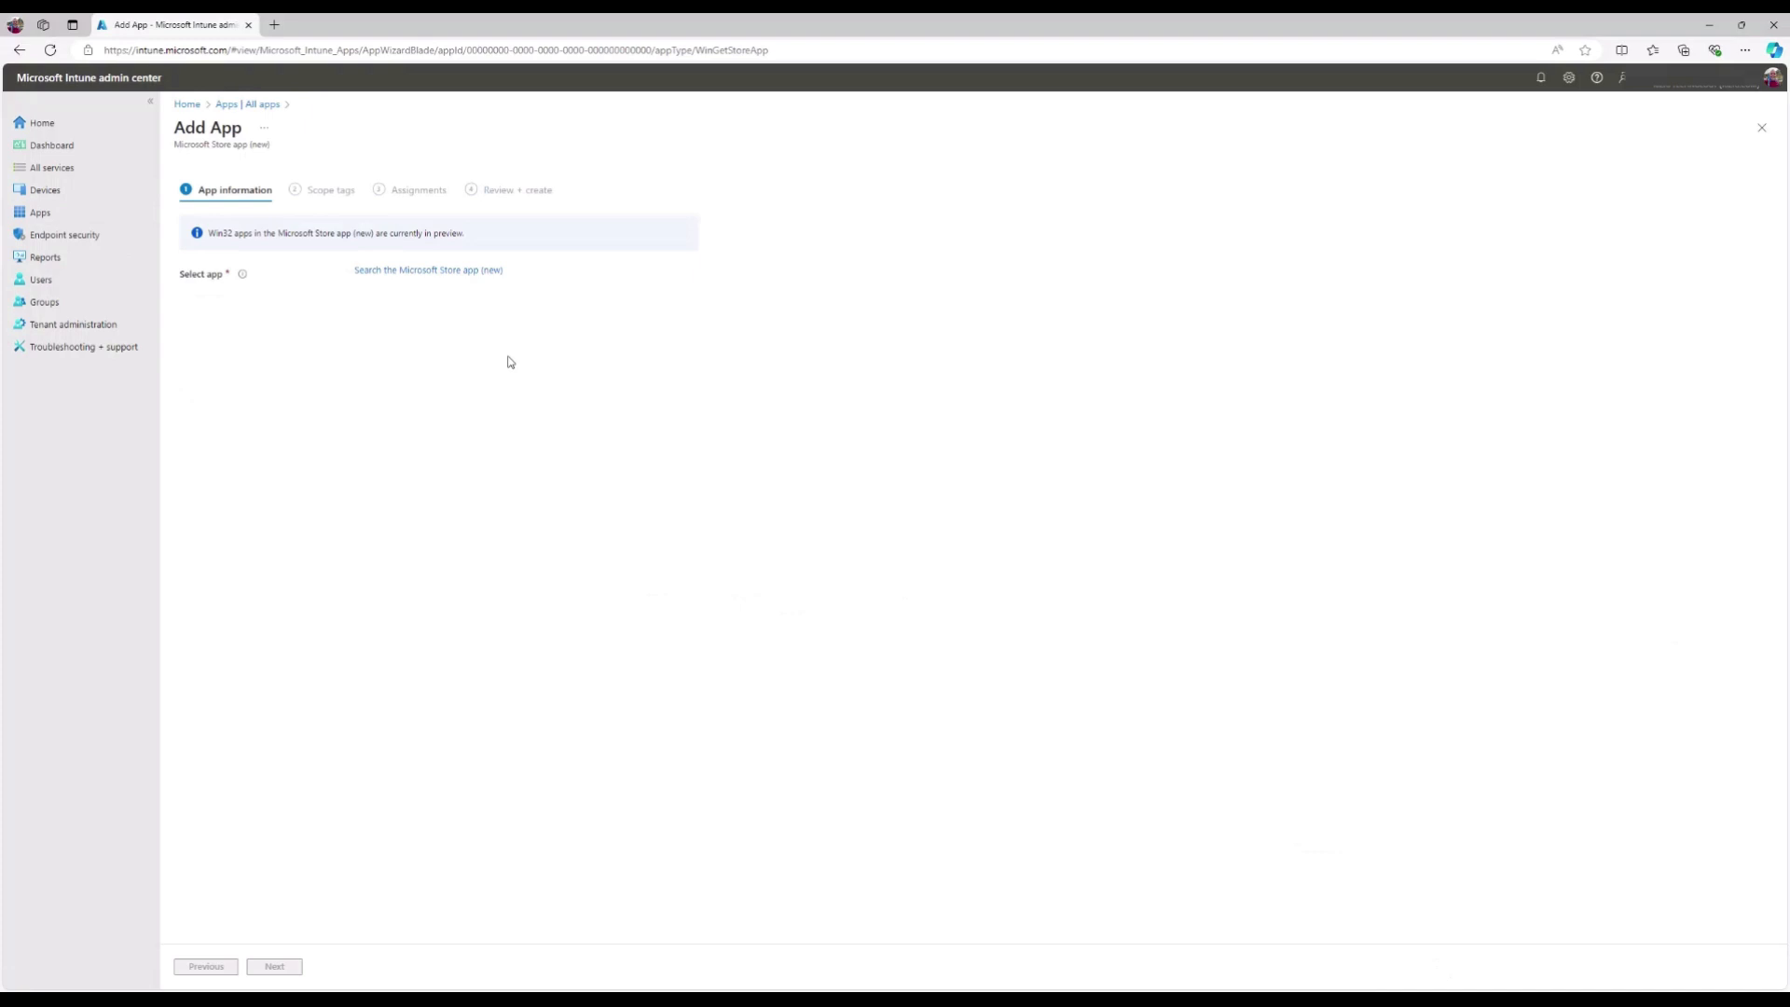
- Search the Microsoft Store for 'Windows App' and select Microsoft Corp.'s Windows App
left_click(503, 281)
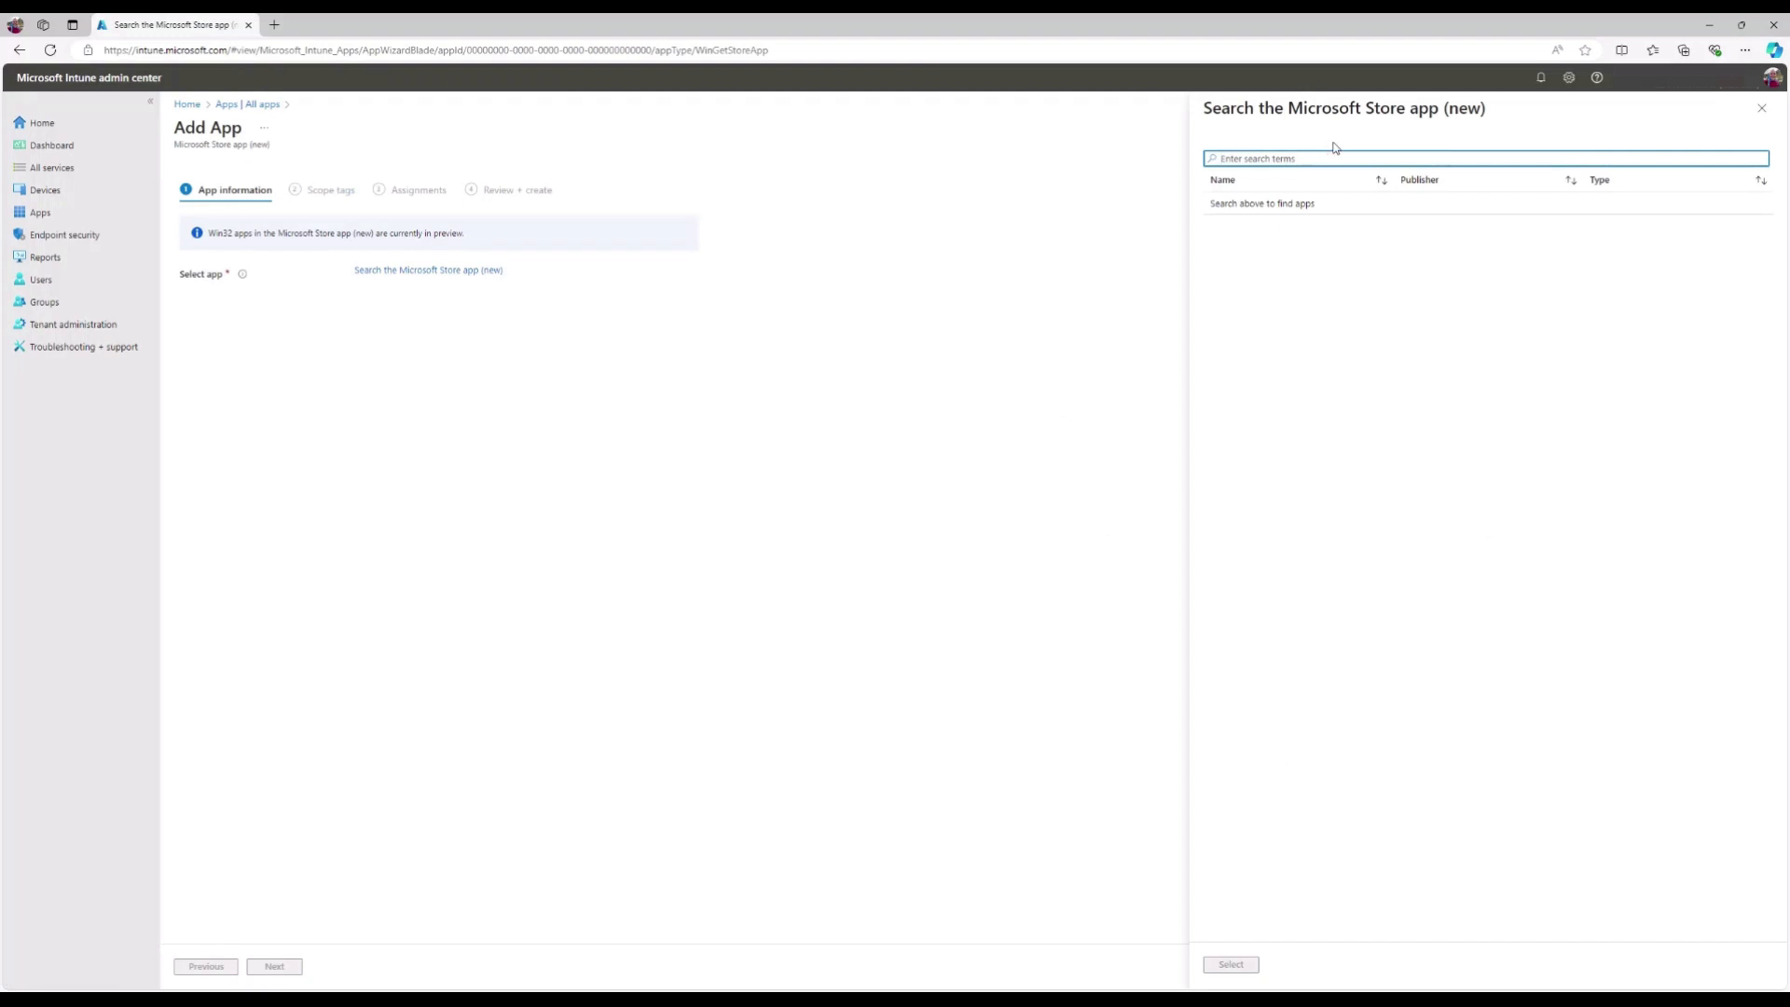
type("Windows App")
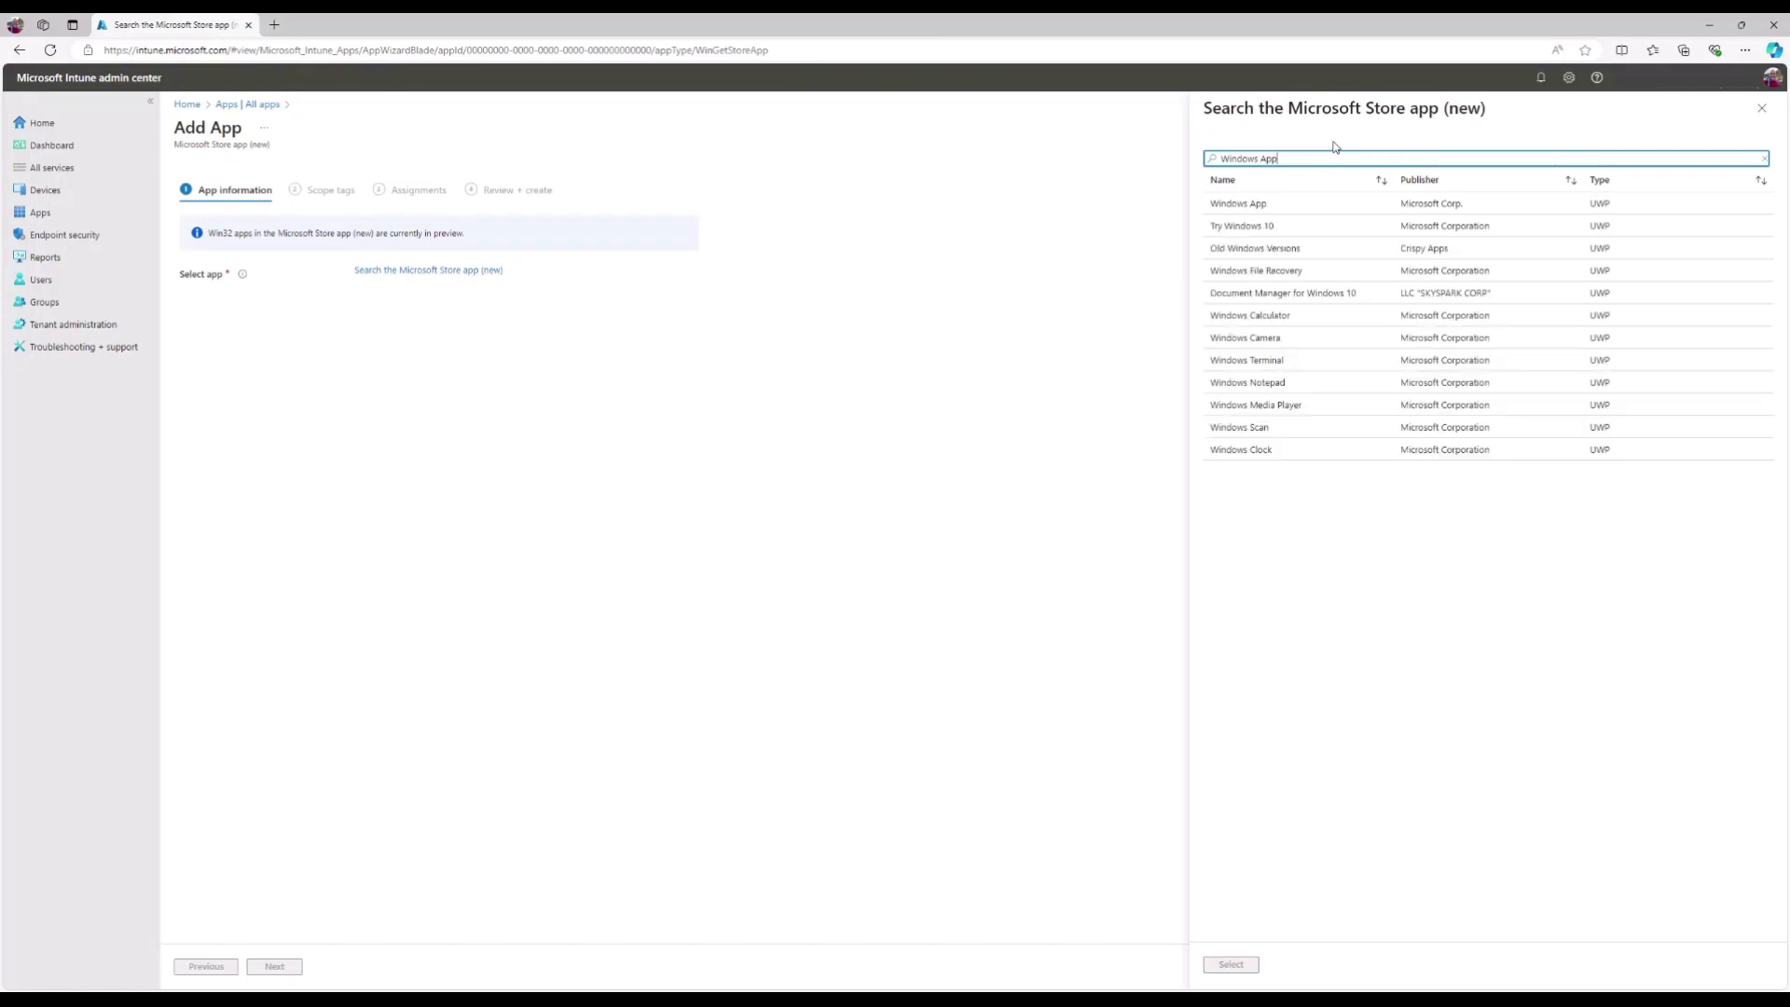
left_click(1319, 212)
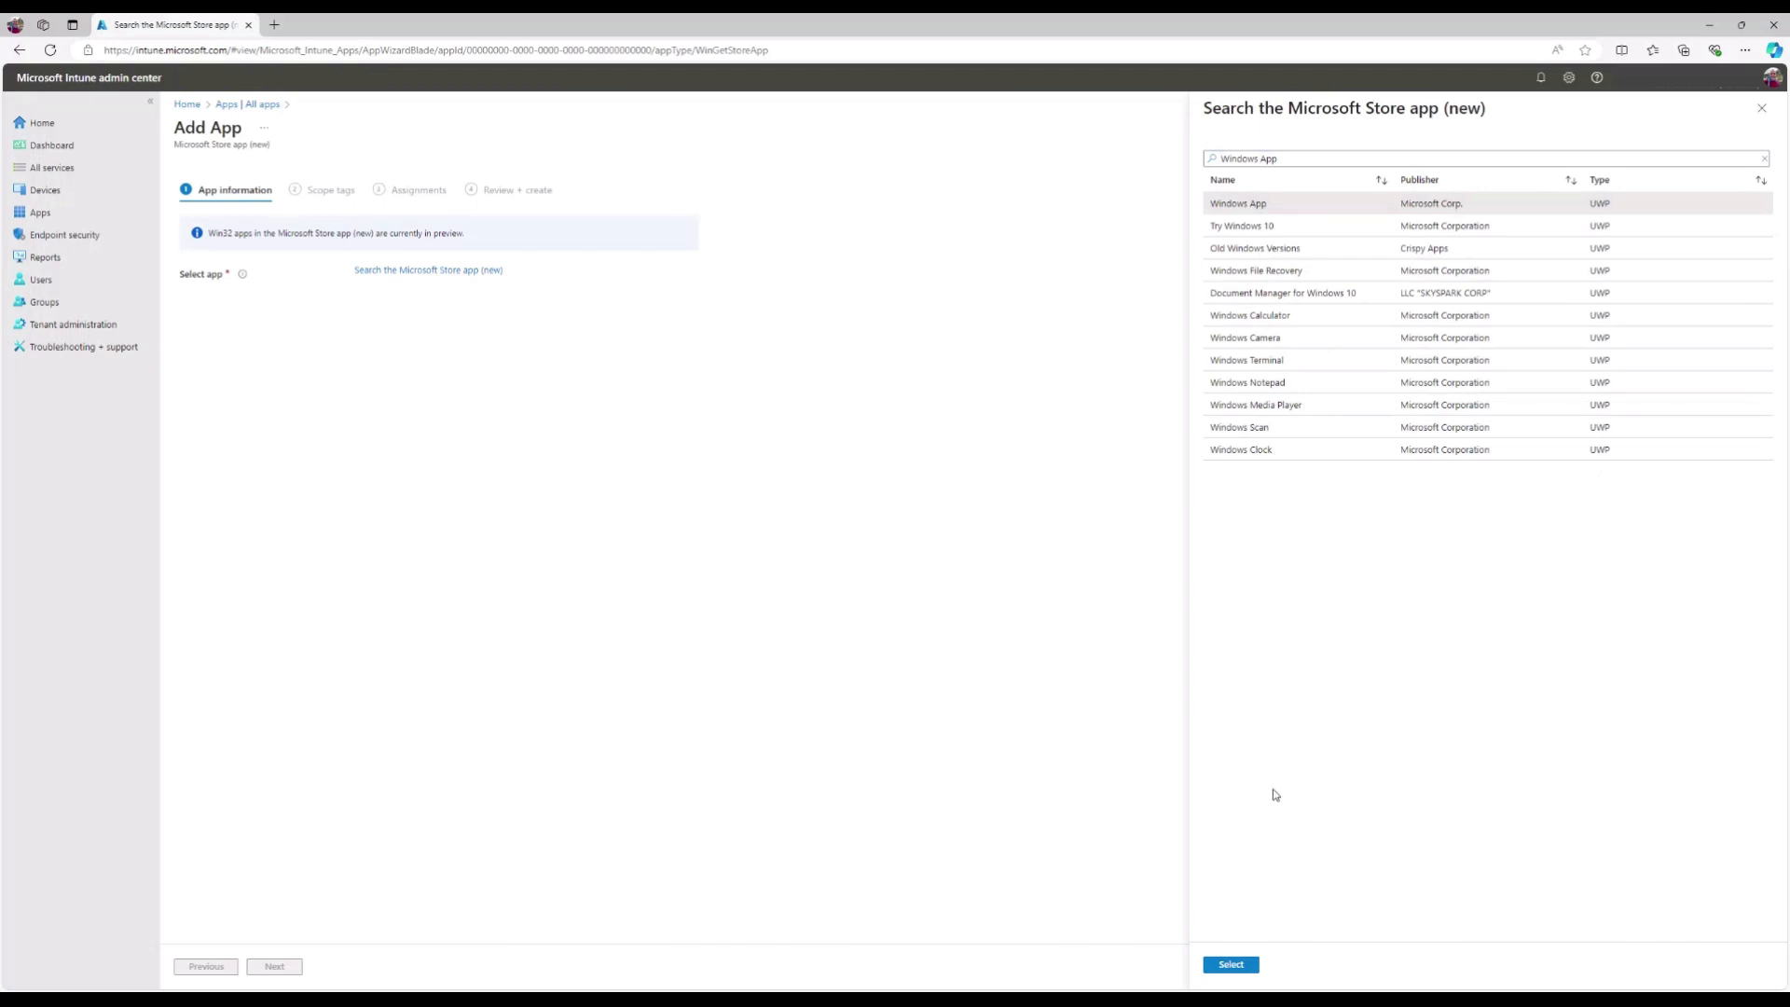
left_click(1231, 965)
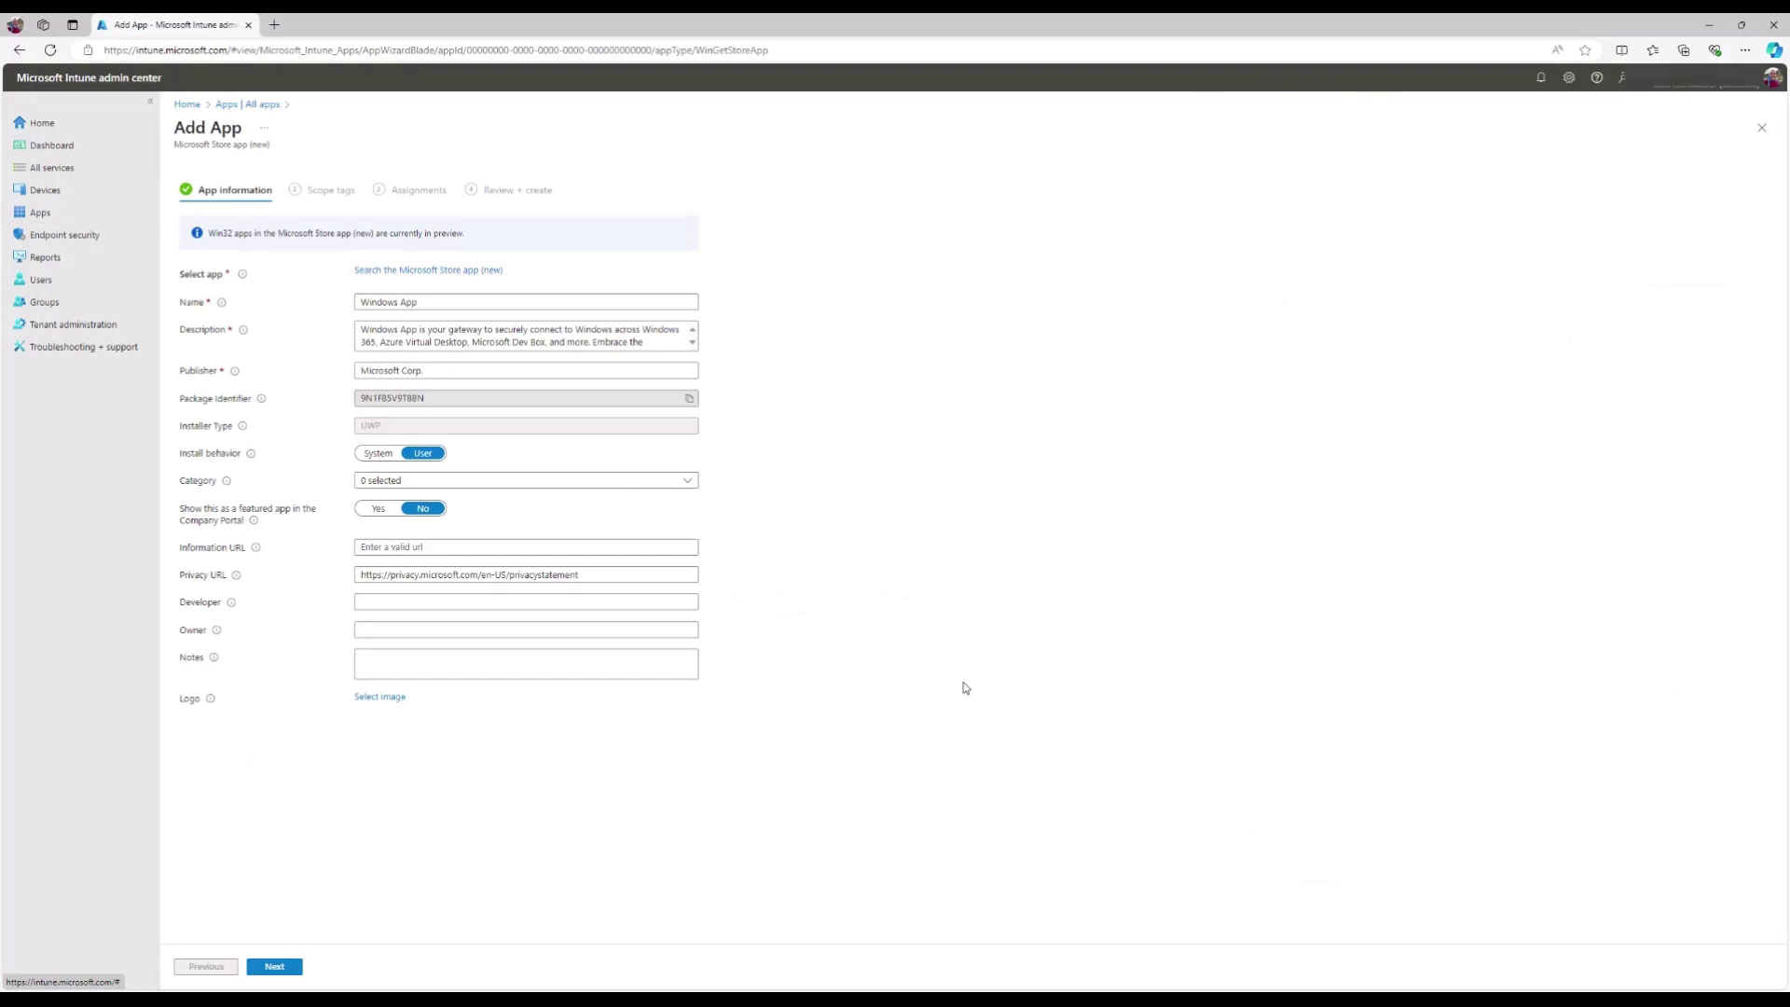
- Rename the app to 'Windows App - Windows 11 IoT LTSC'
double_click(478, 301)
key("ctrl+a")
key("BackSpace")
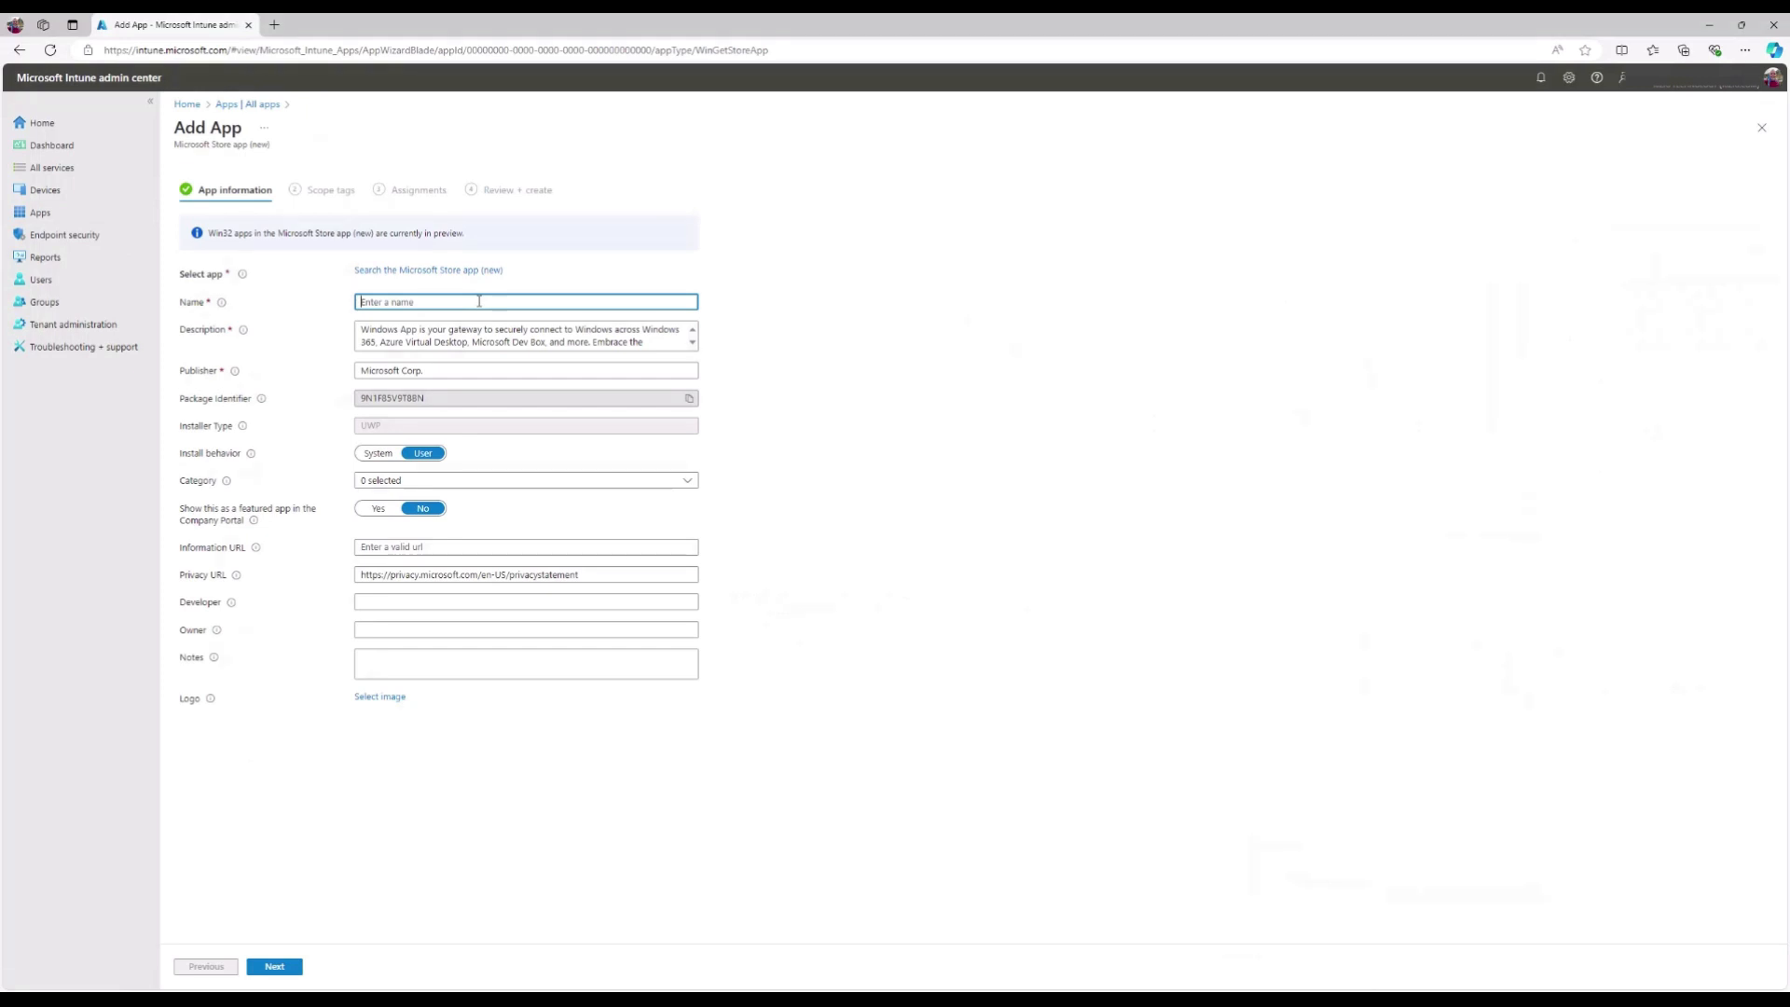
type("Windows App - Windows 11 IoT LTSC")
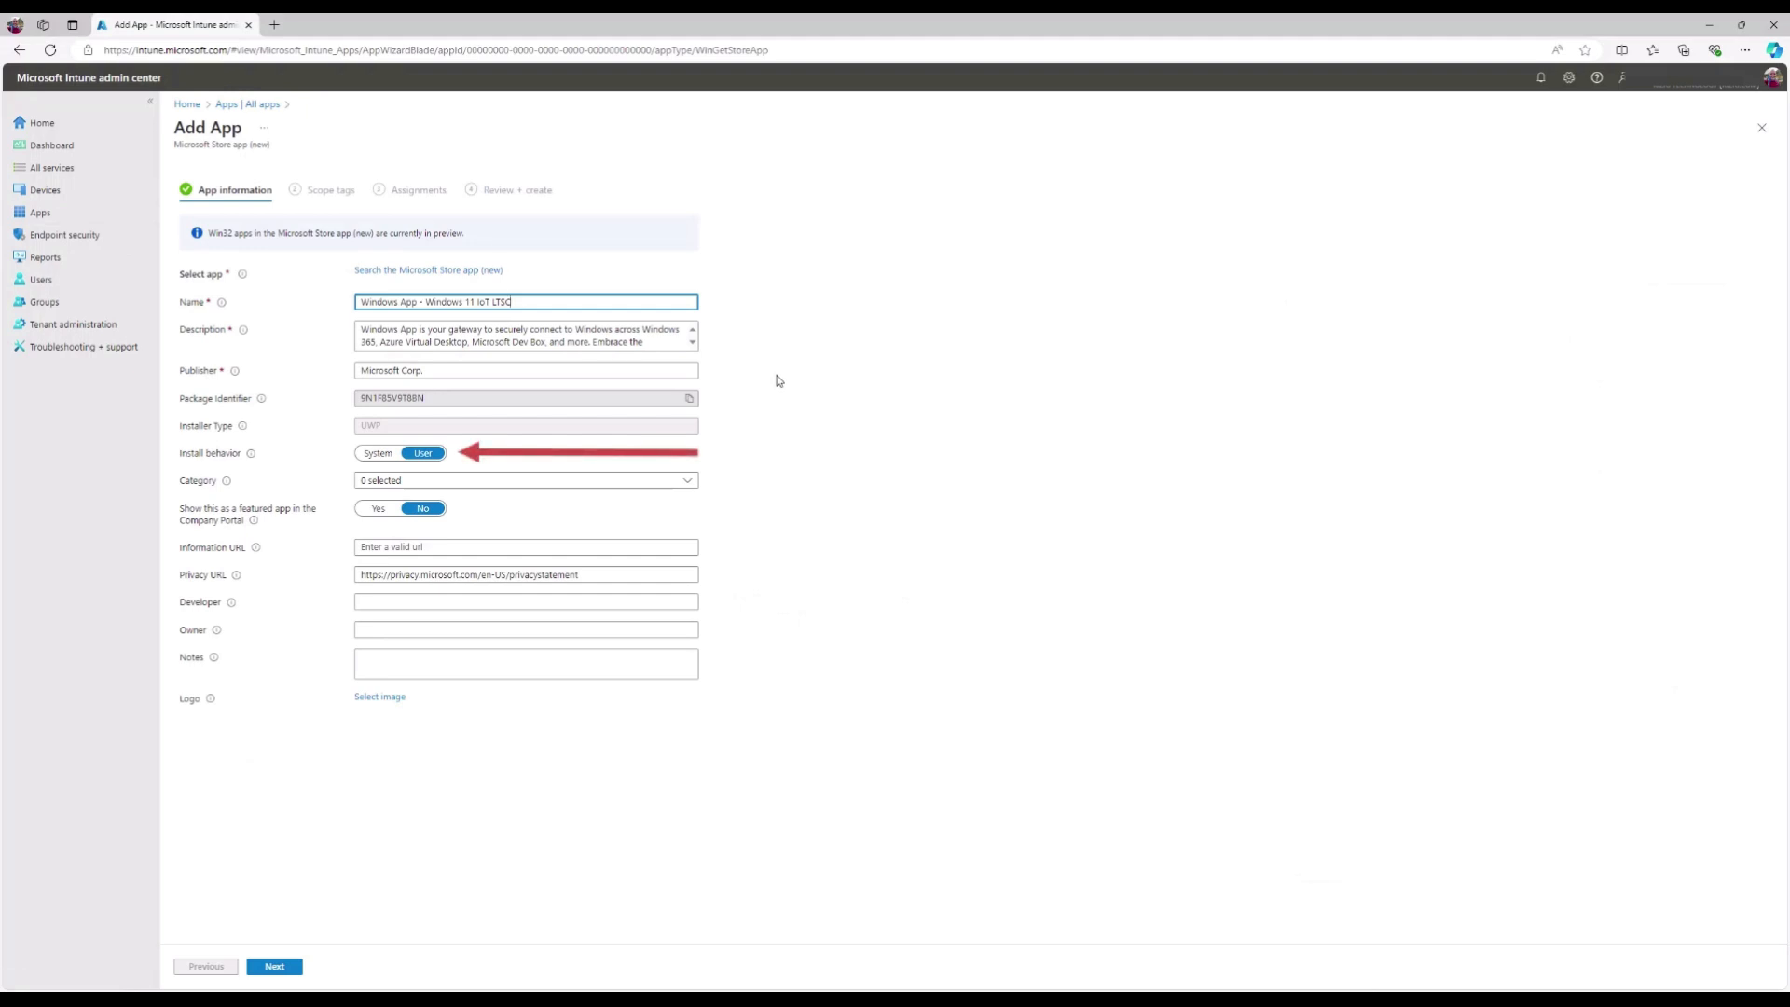
- Set Install behavior to System and advance past Scope tags to Assignments
left_click(379, 454)
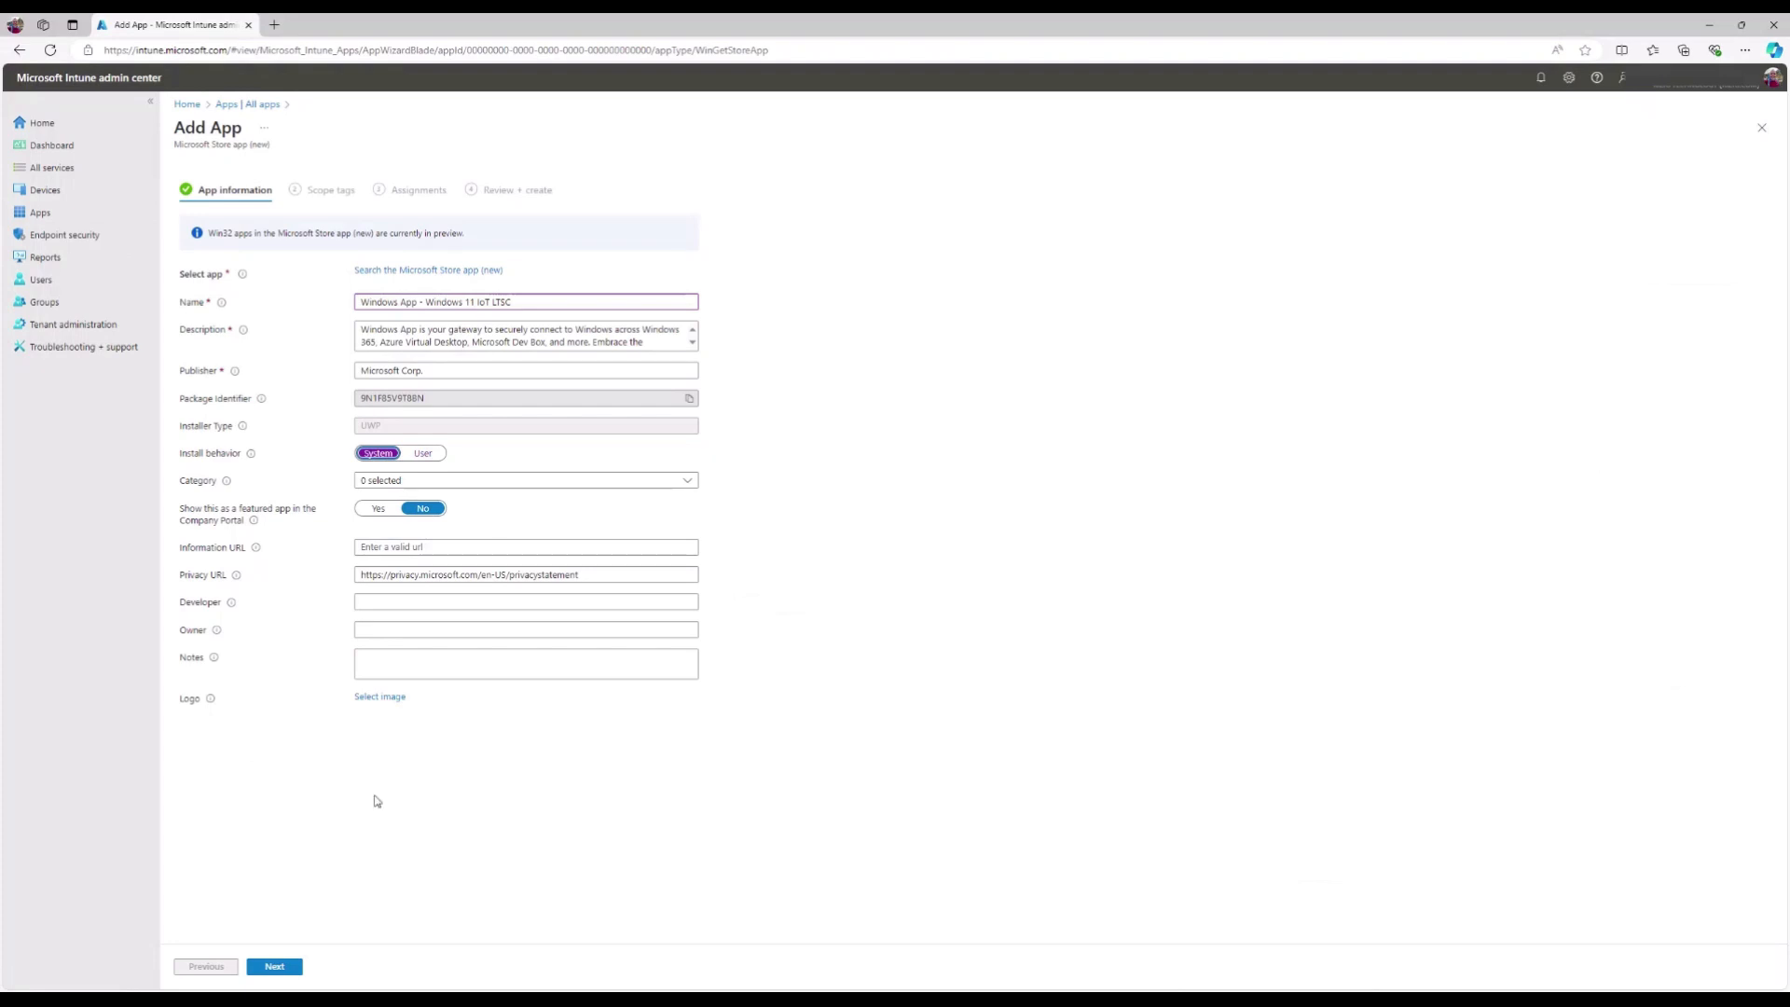
left_click(295, 972)
left_click(300, 972)
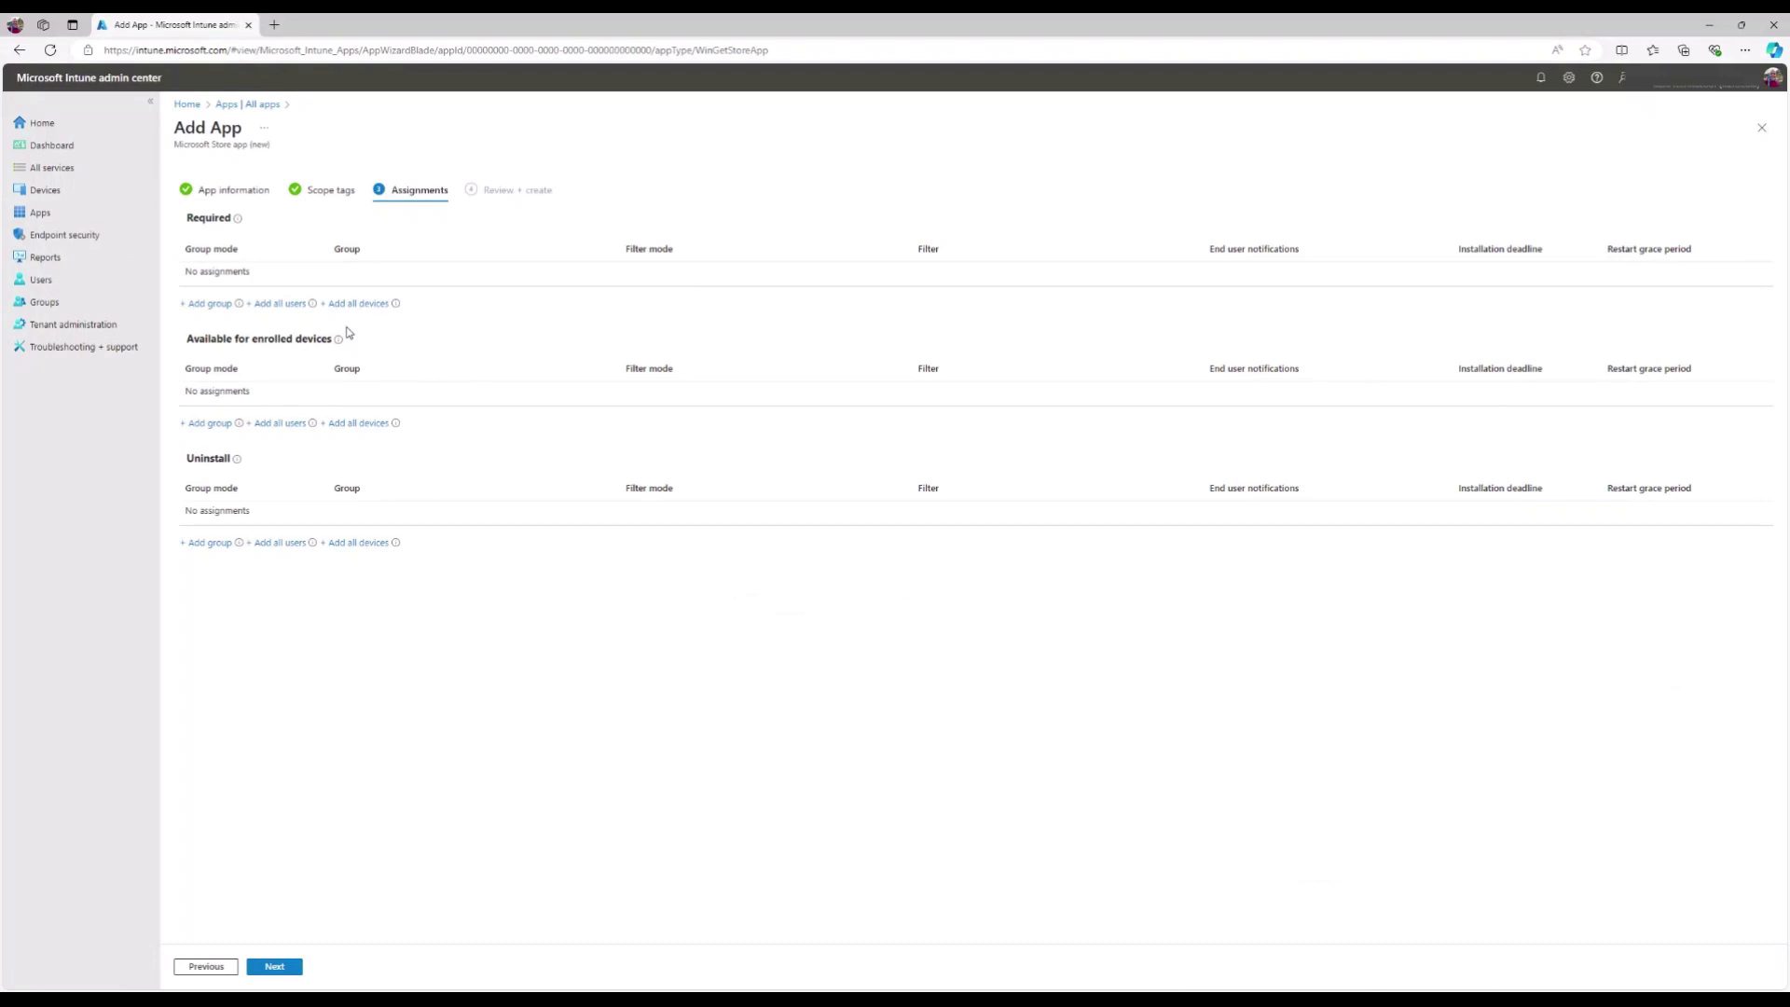
- Point out the Required, Available for enrolled devices, and Uninstall assignment sections
double_click(220, 220)
triple_click(258, 342)
left_click(229, 472)
double_click(224, 463)
left_click(382, 458)
- Add the 10zigdevices group as a Required assignment
left_click(207, 303)
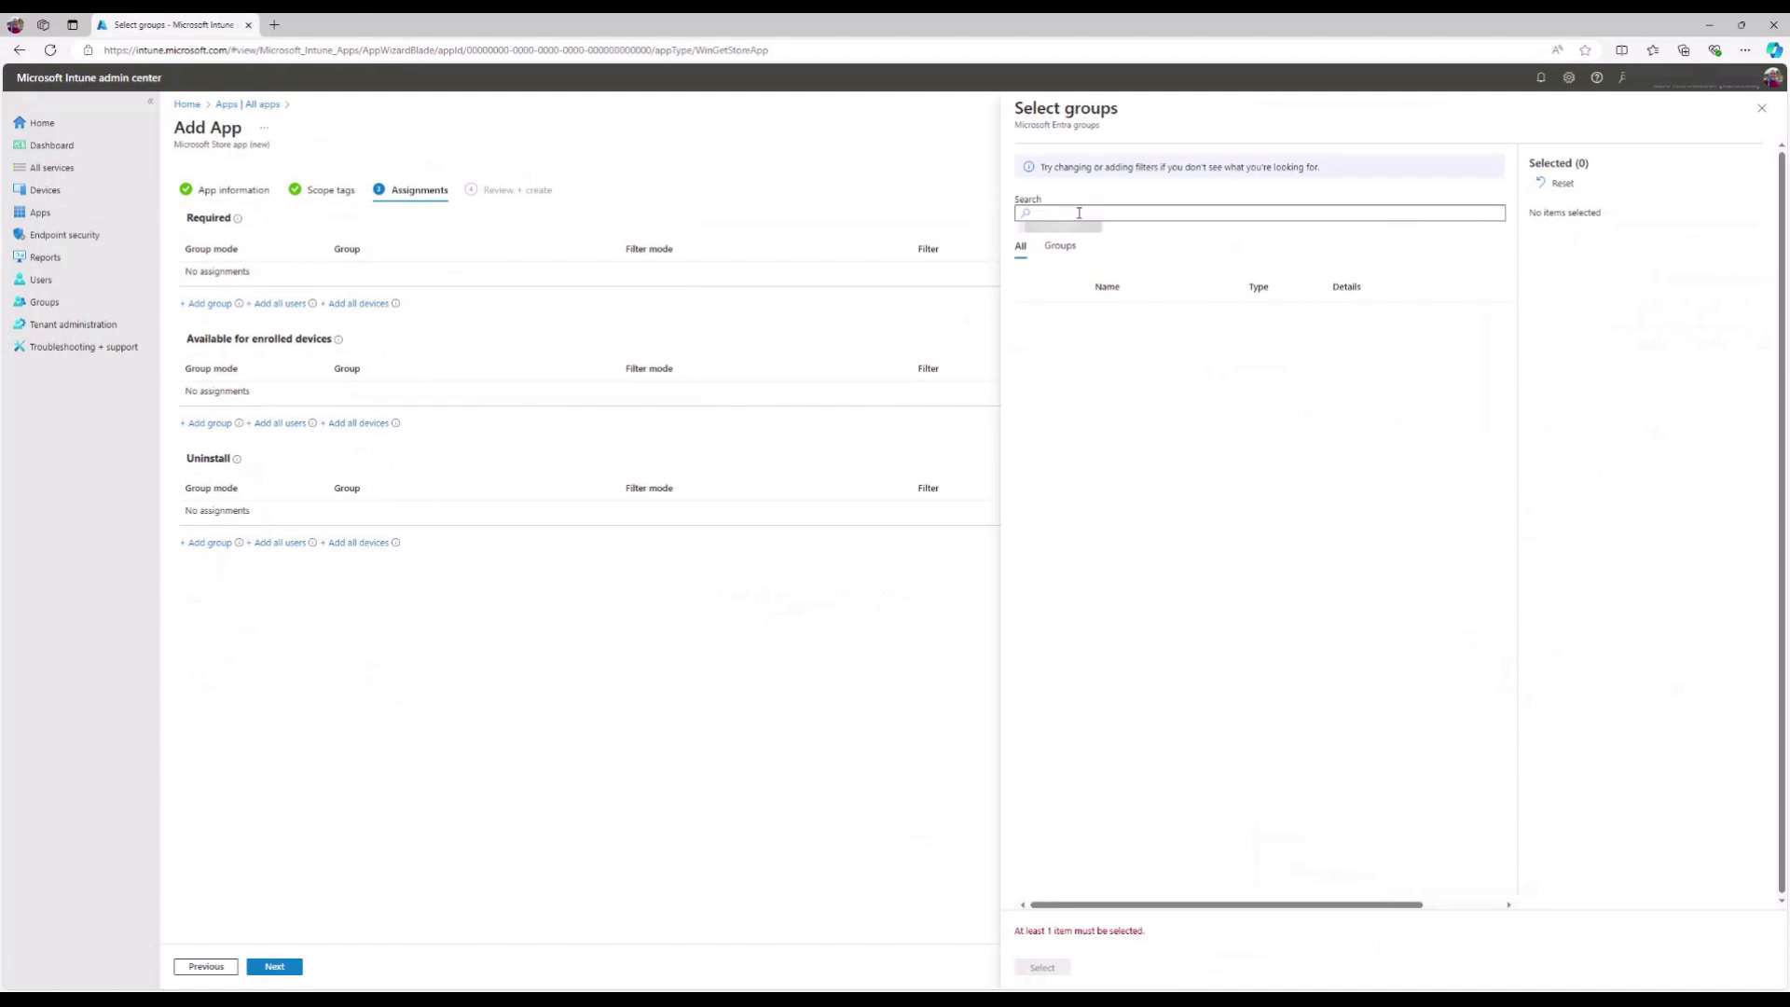
left_click(1078, 213)
type("10zigdevices")
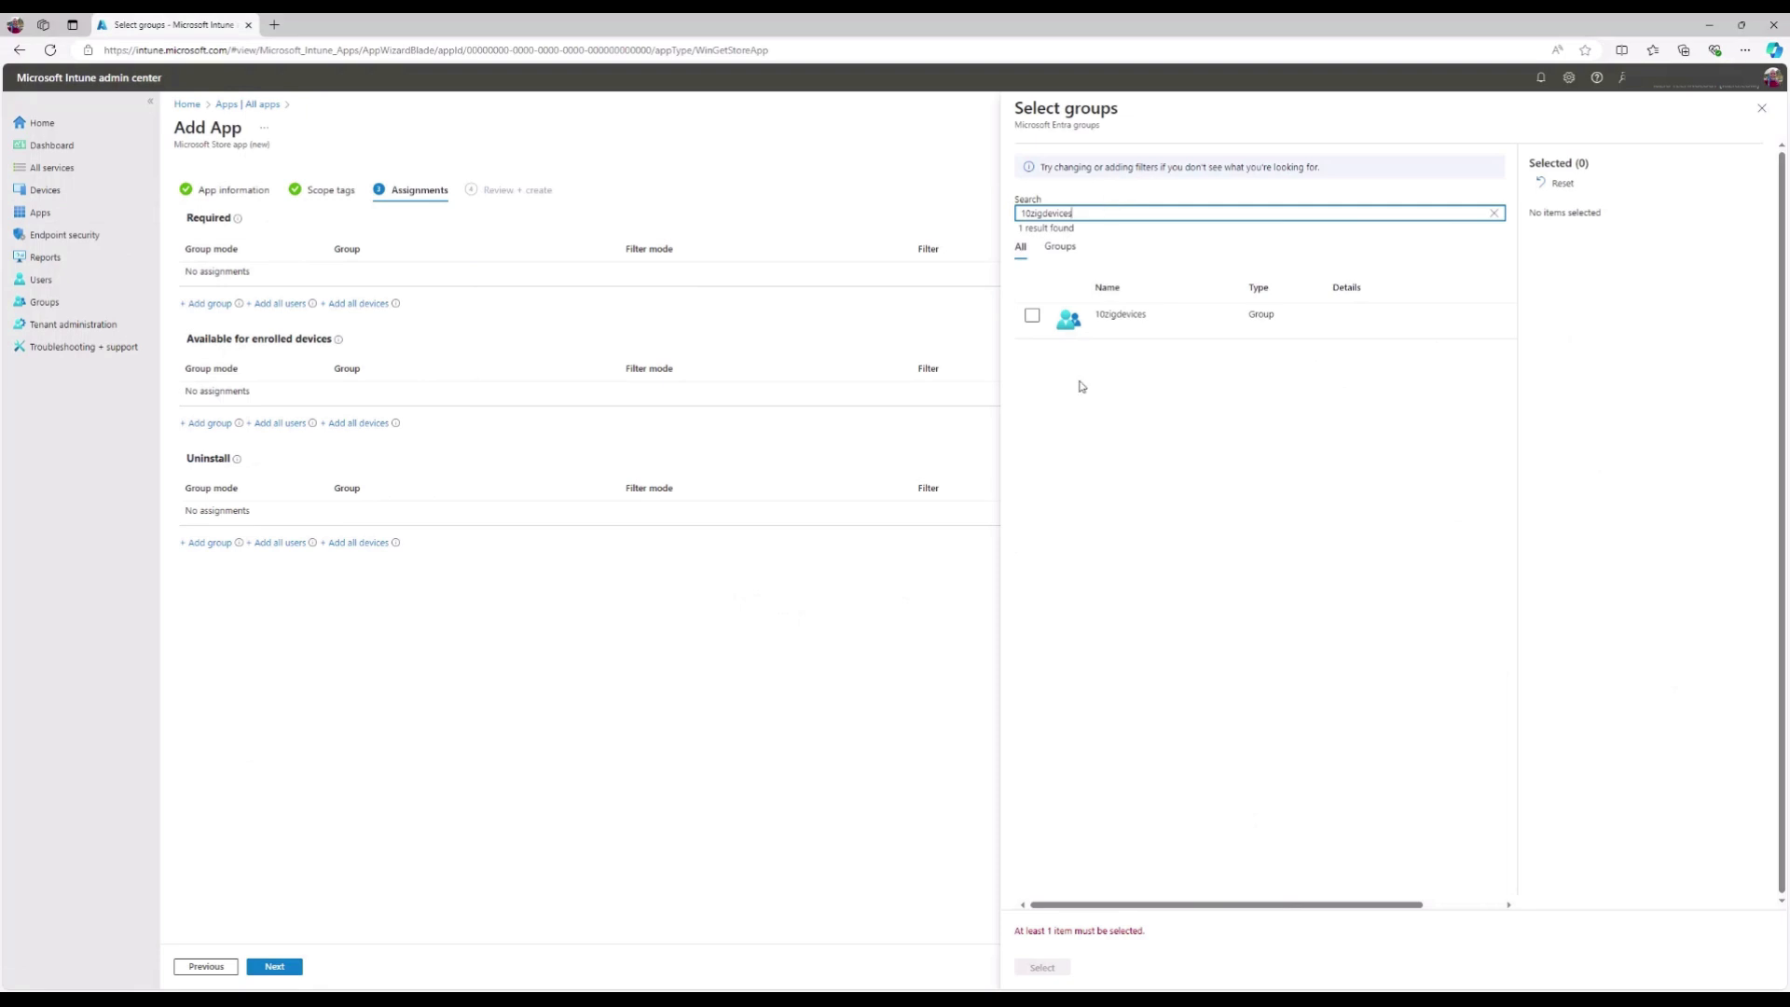
left_click(1034, 319)
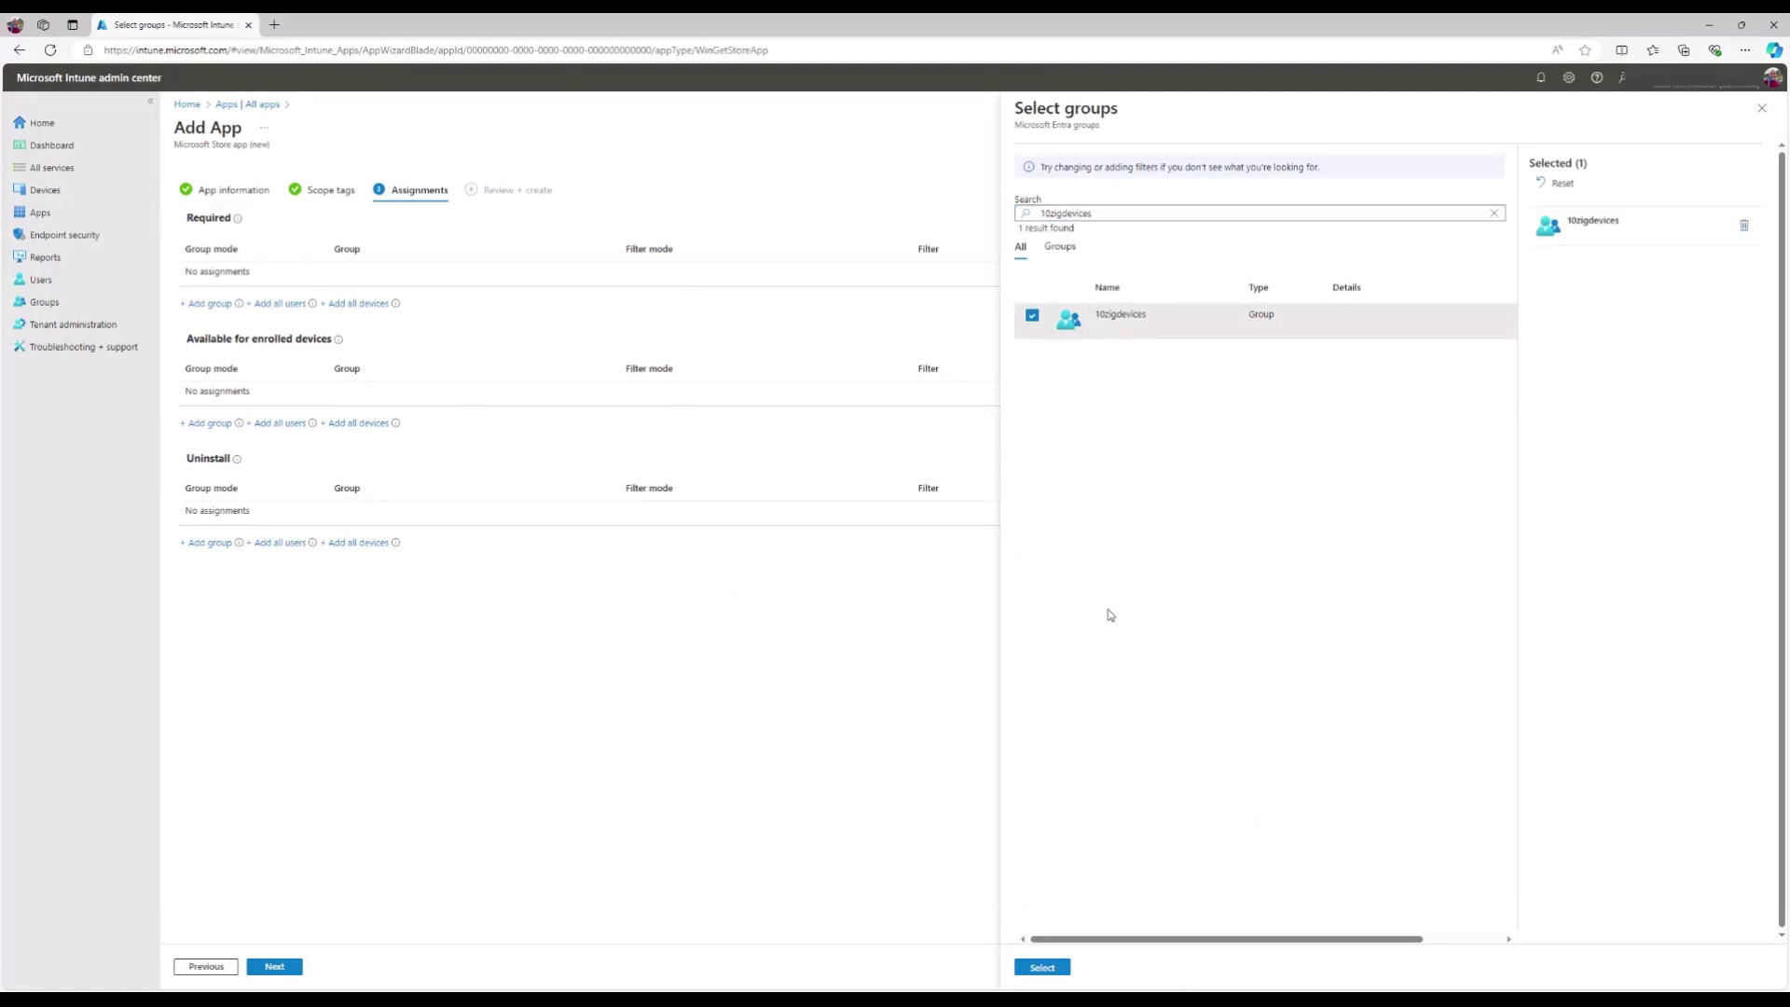
left_click(1065, 970)
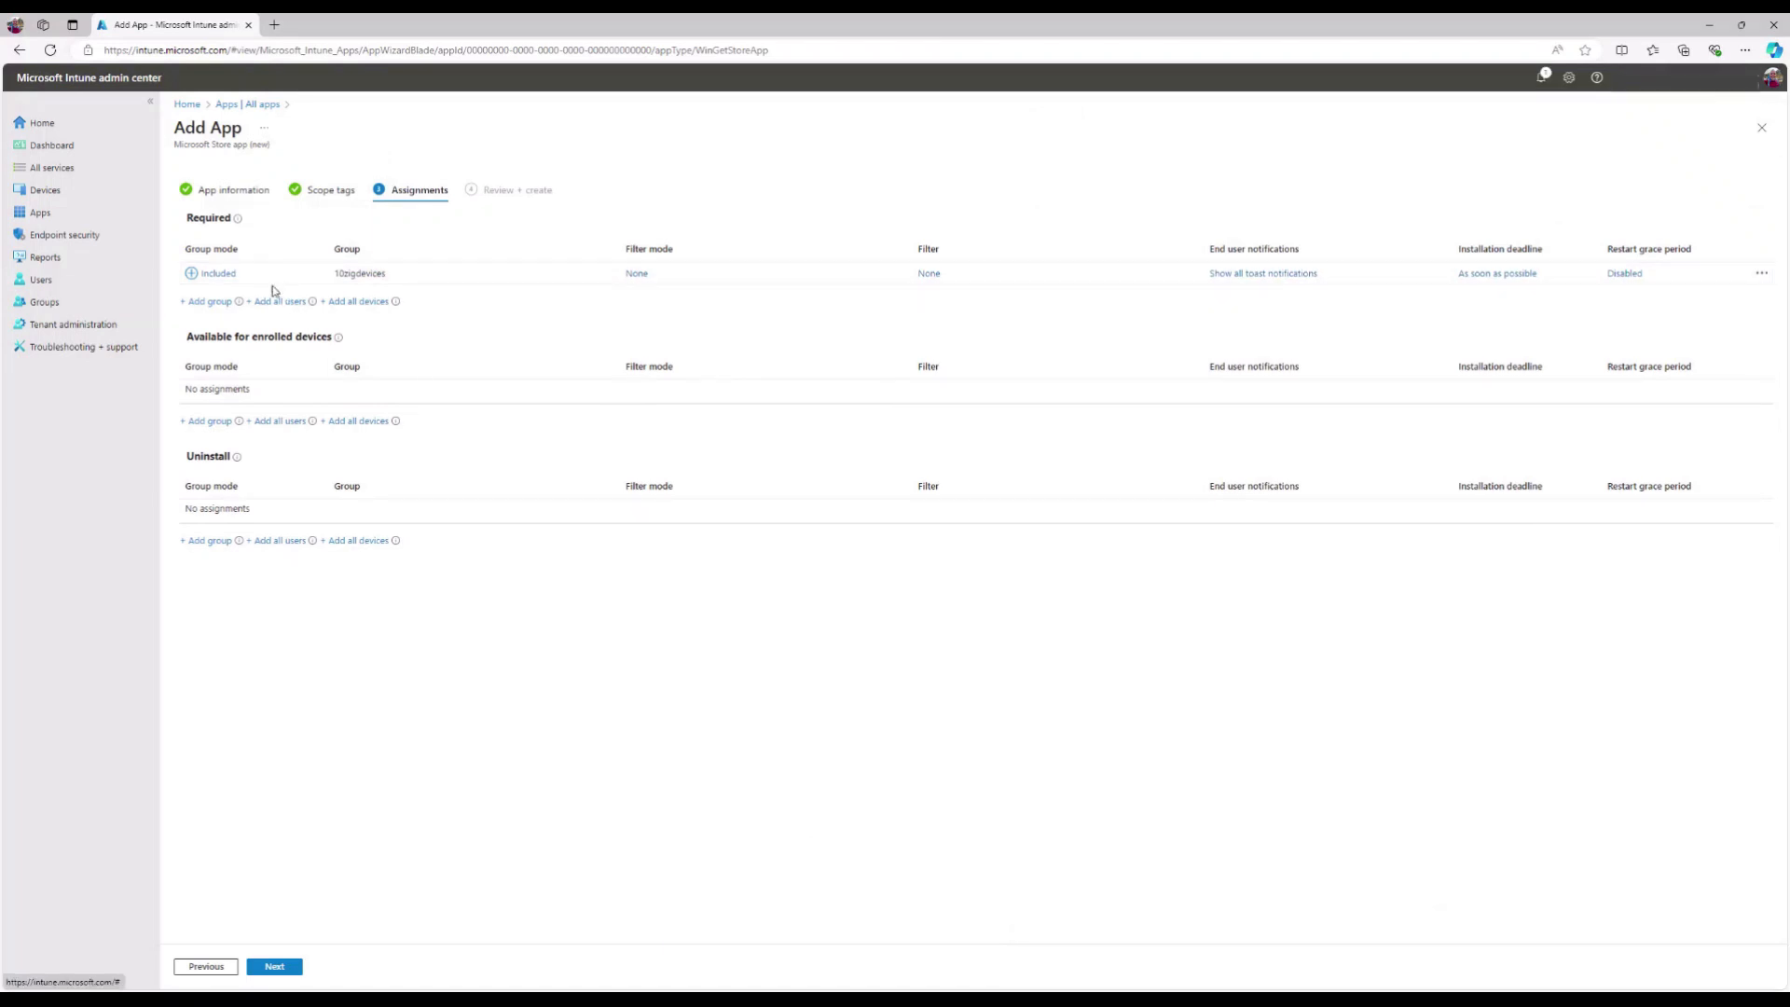
- Keep the 10zigdevices deadline at As soon as possible, restart grace Disabled, and save
left_click(233, 279)
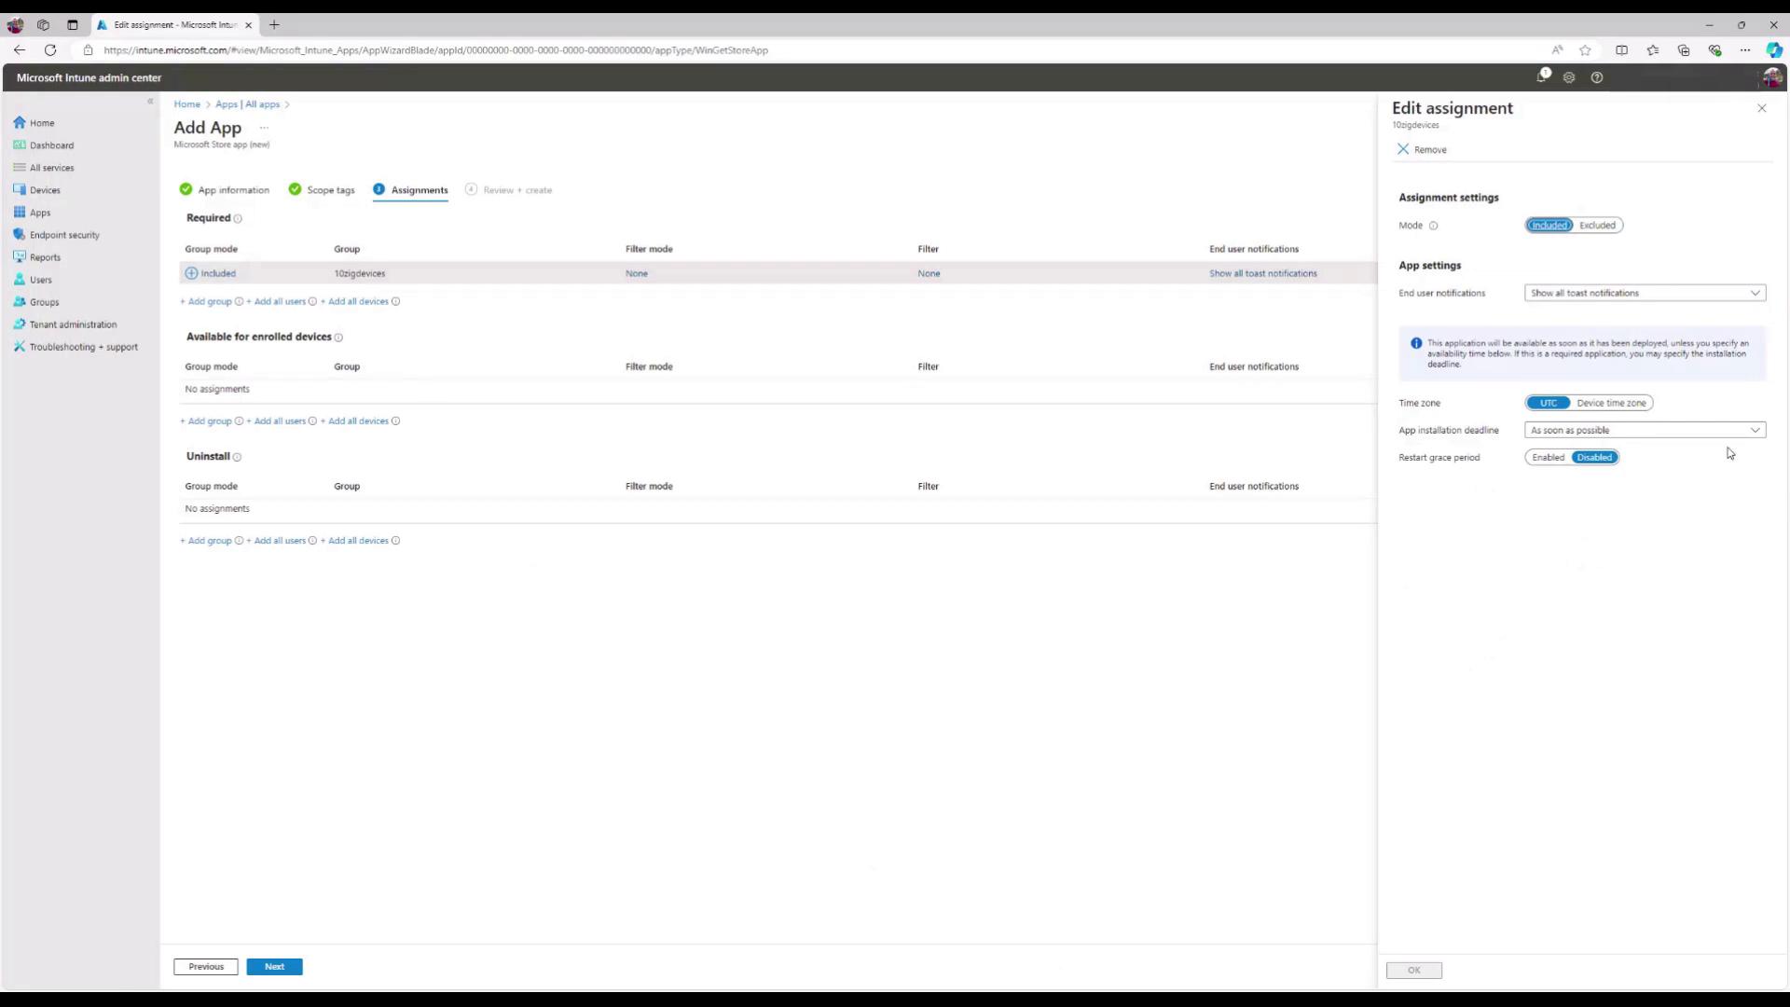
left_click(1756, 432)
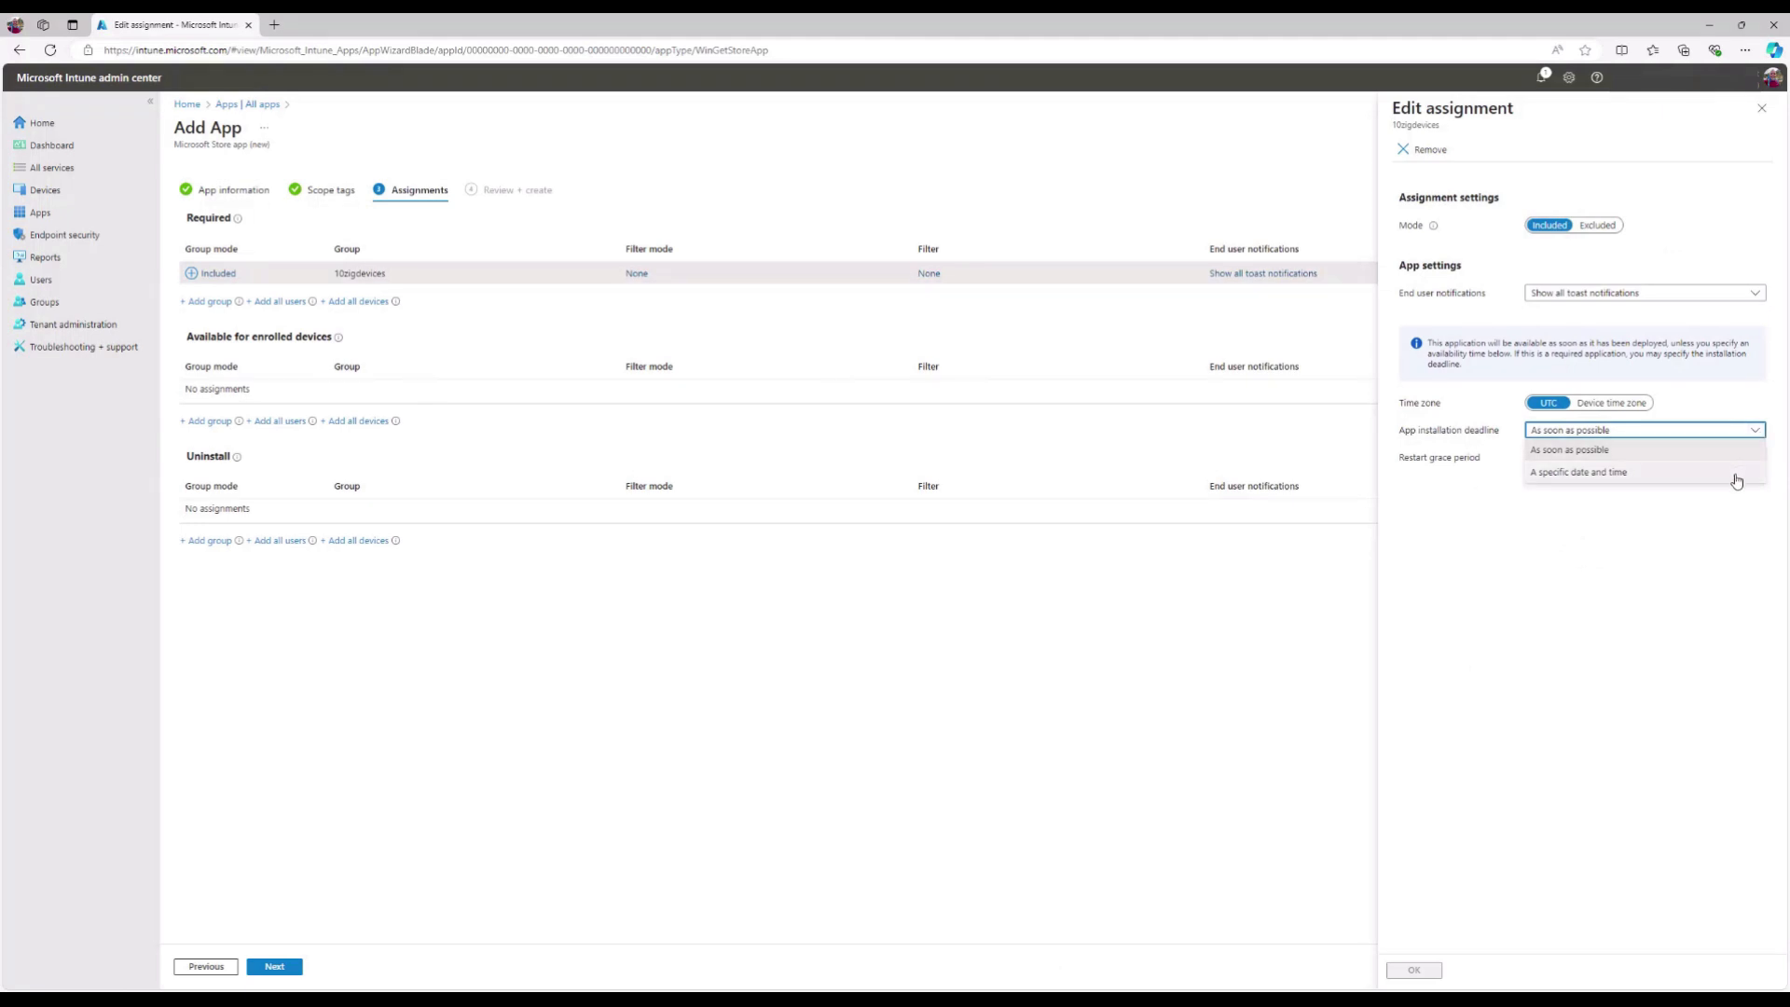
left_click(1735, 472)
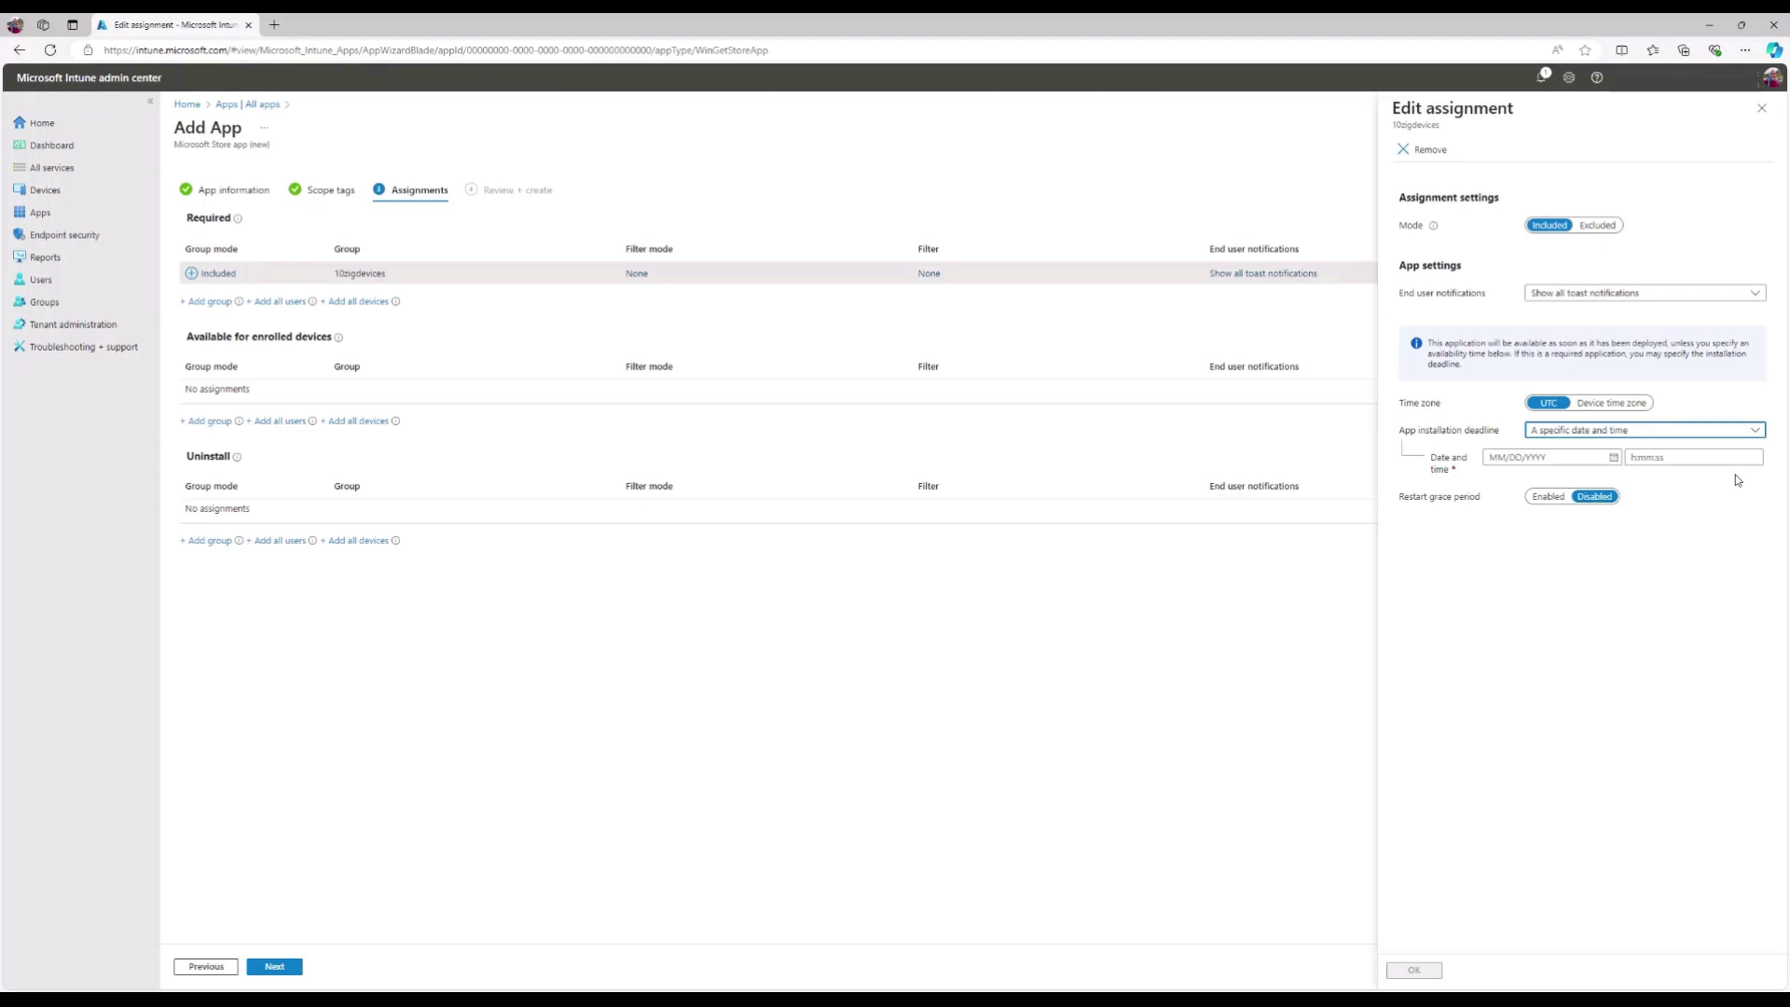
left_click(1614, 459)
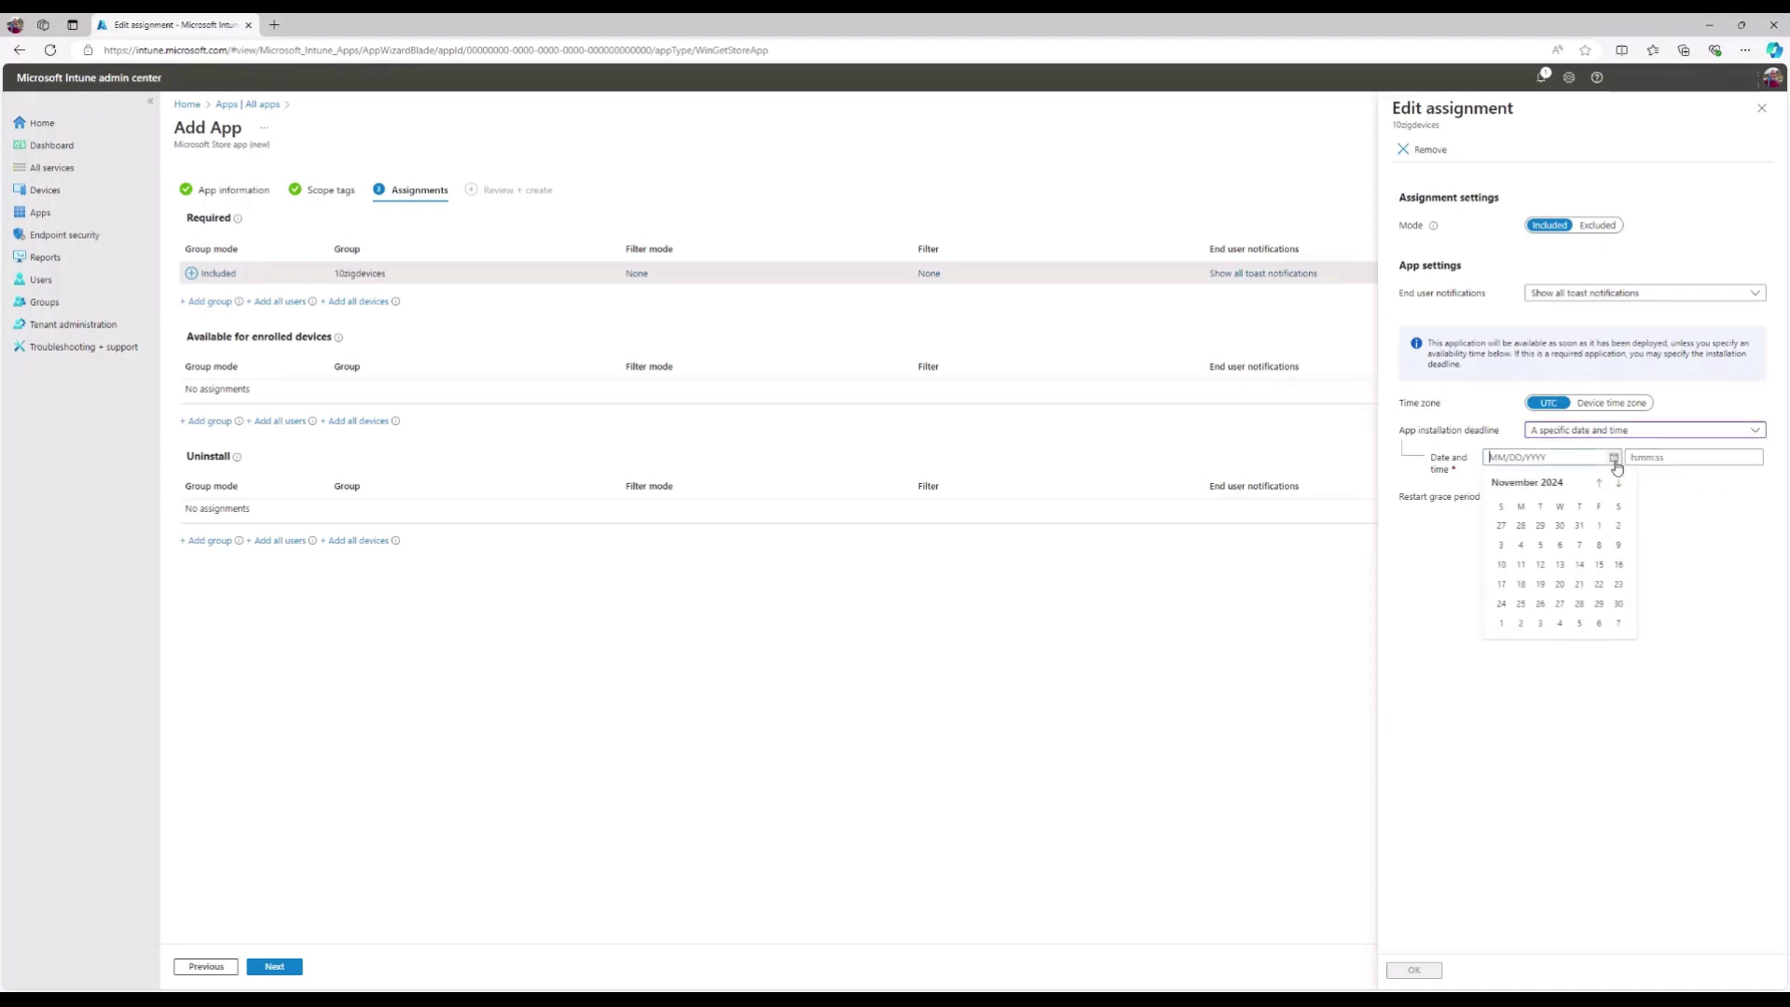
left_click(1717, 543)
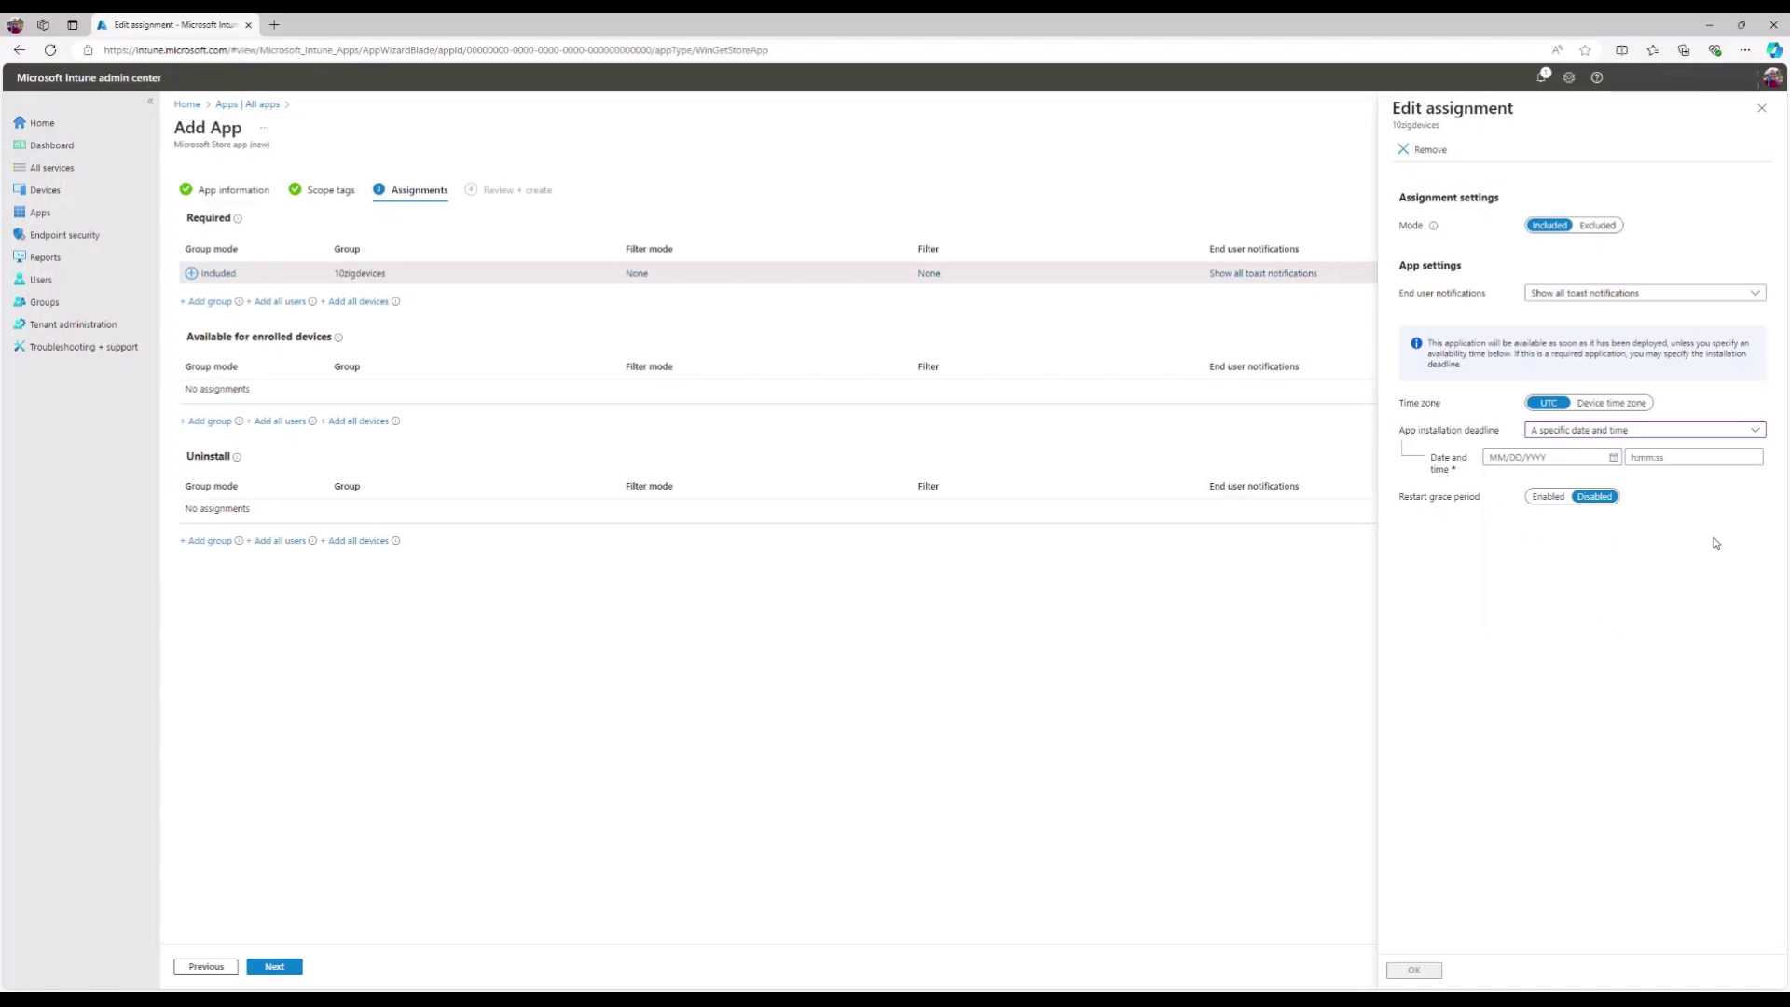
left_click(1756, 433)
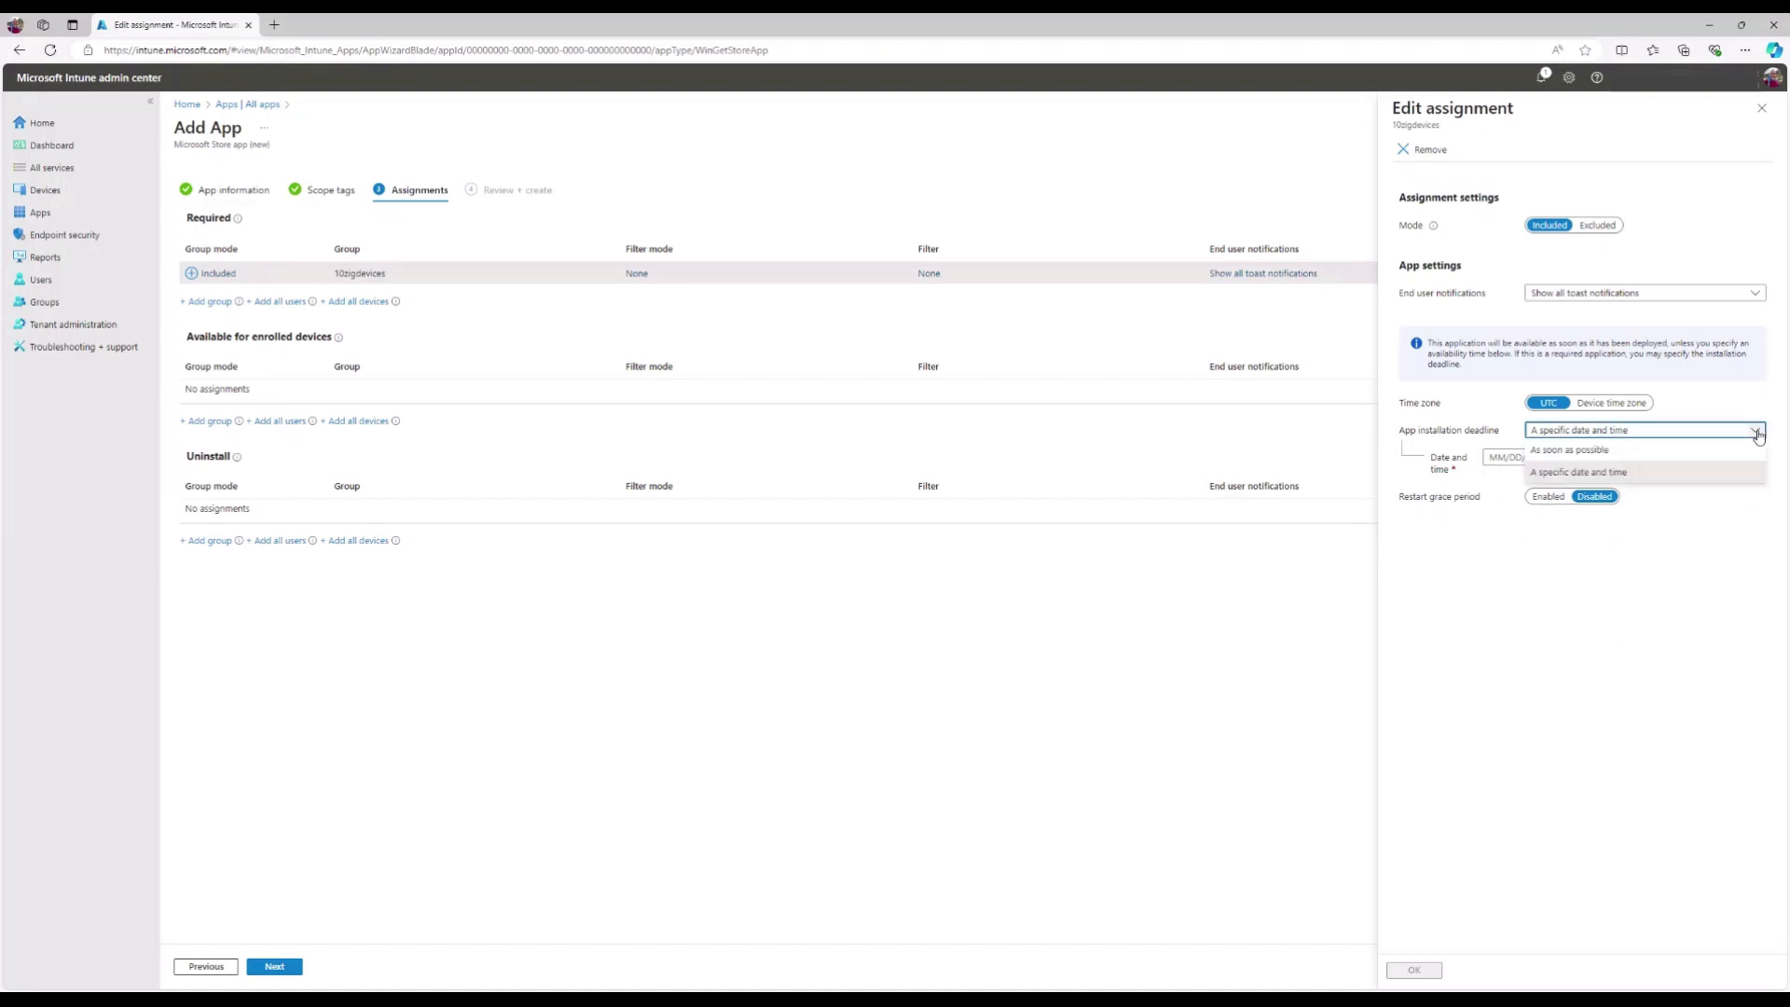
left_click(1731, 450)
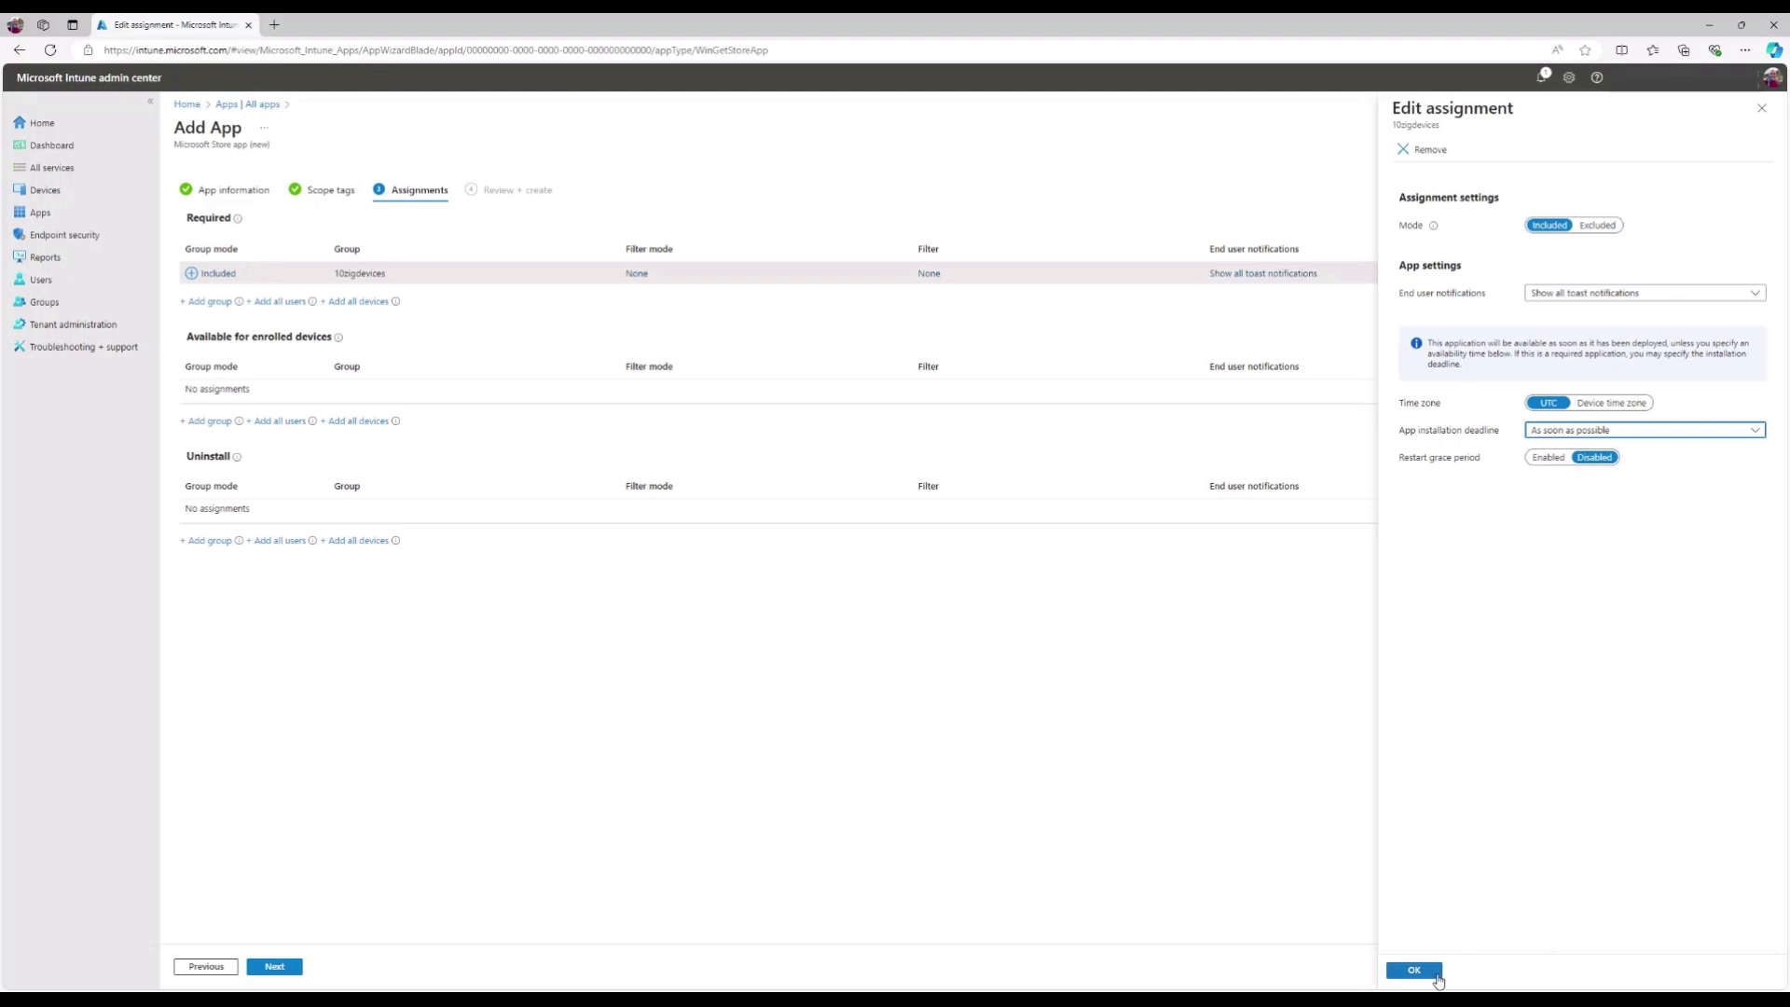
left_click(1414, 970)
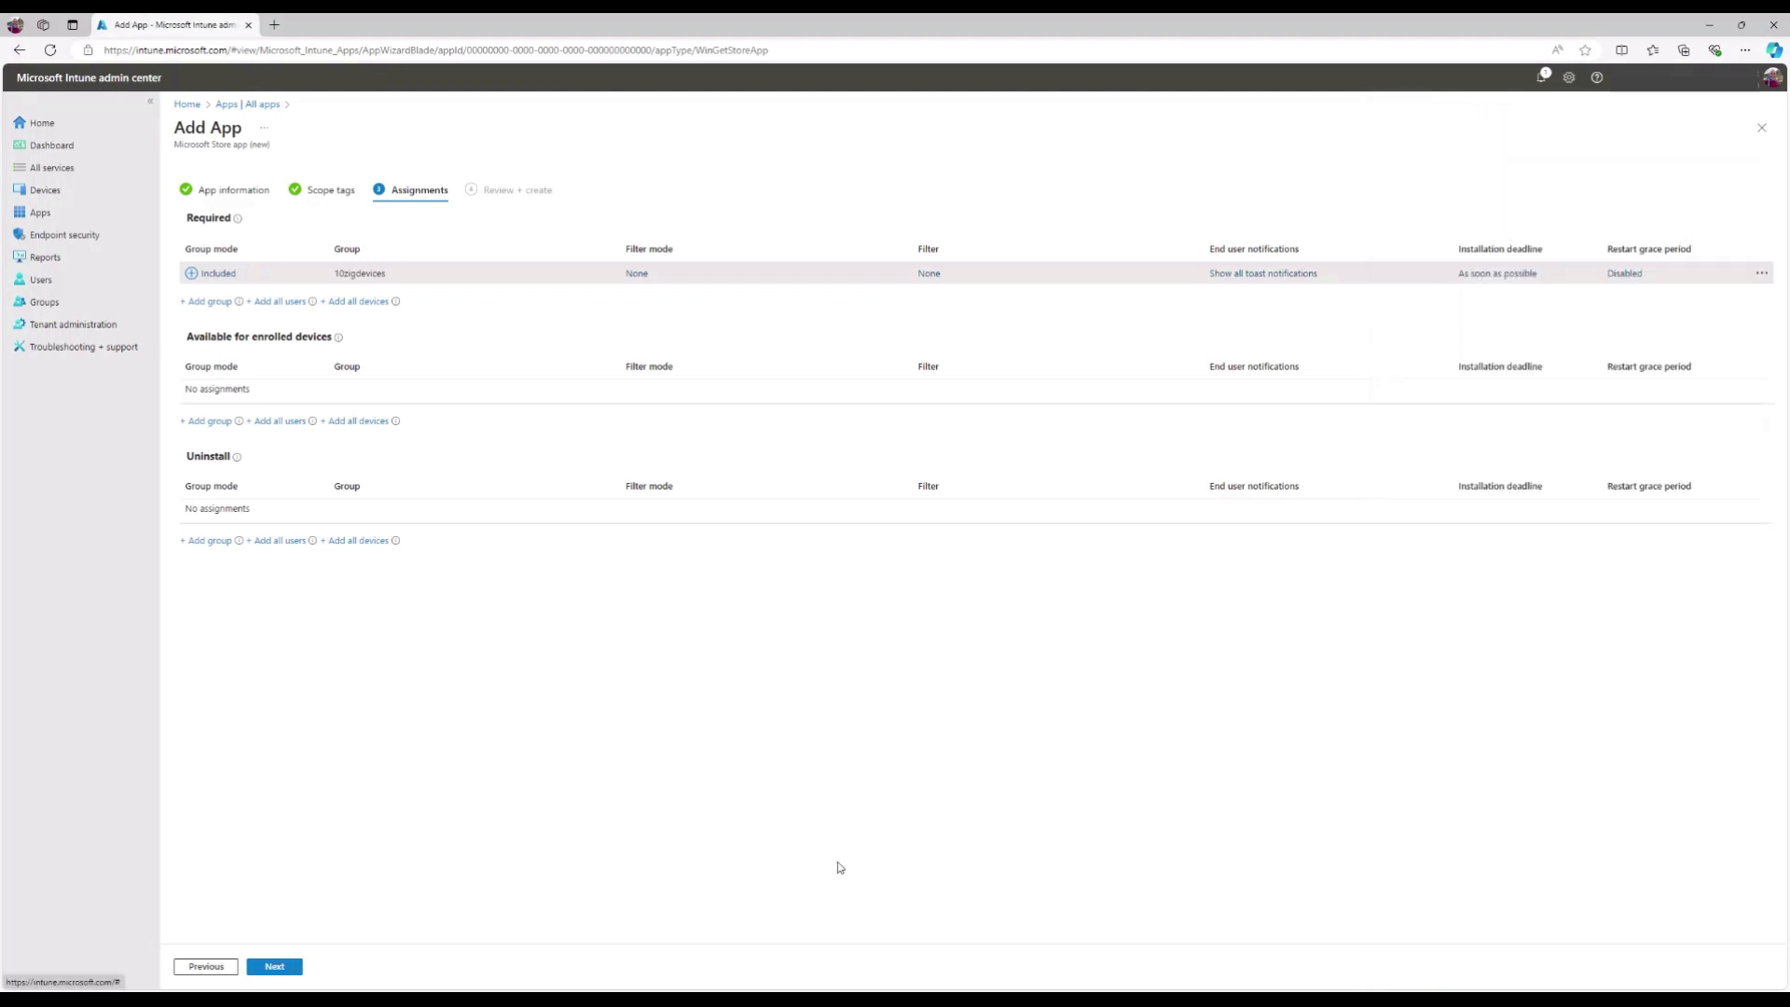
- Review the summary and create the Windows App - Windows 11 IoT LTSC app
left_click(298, 970)
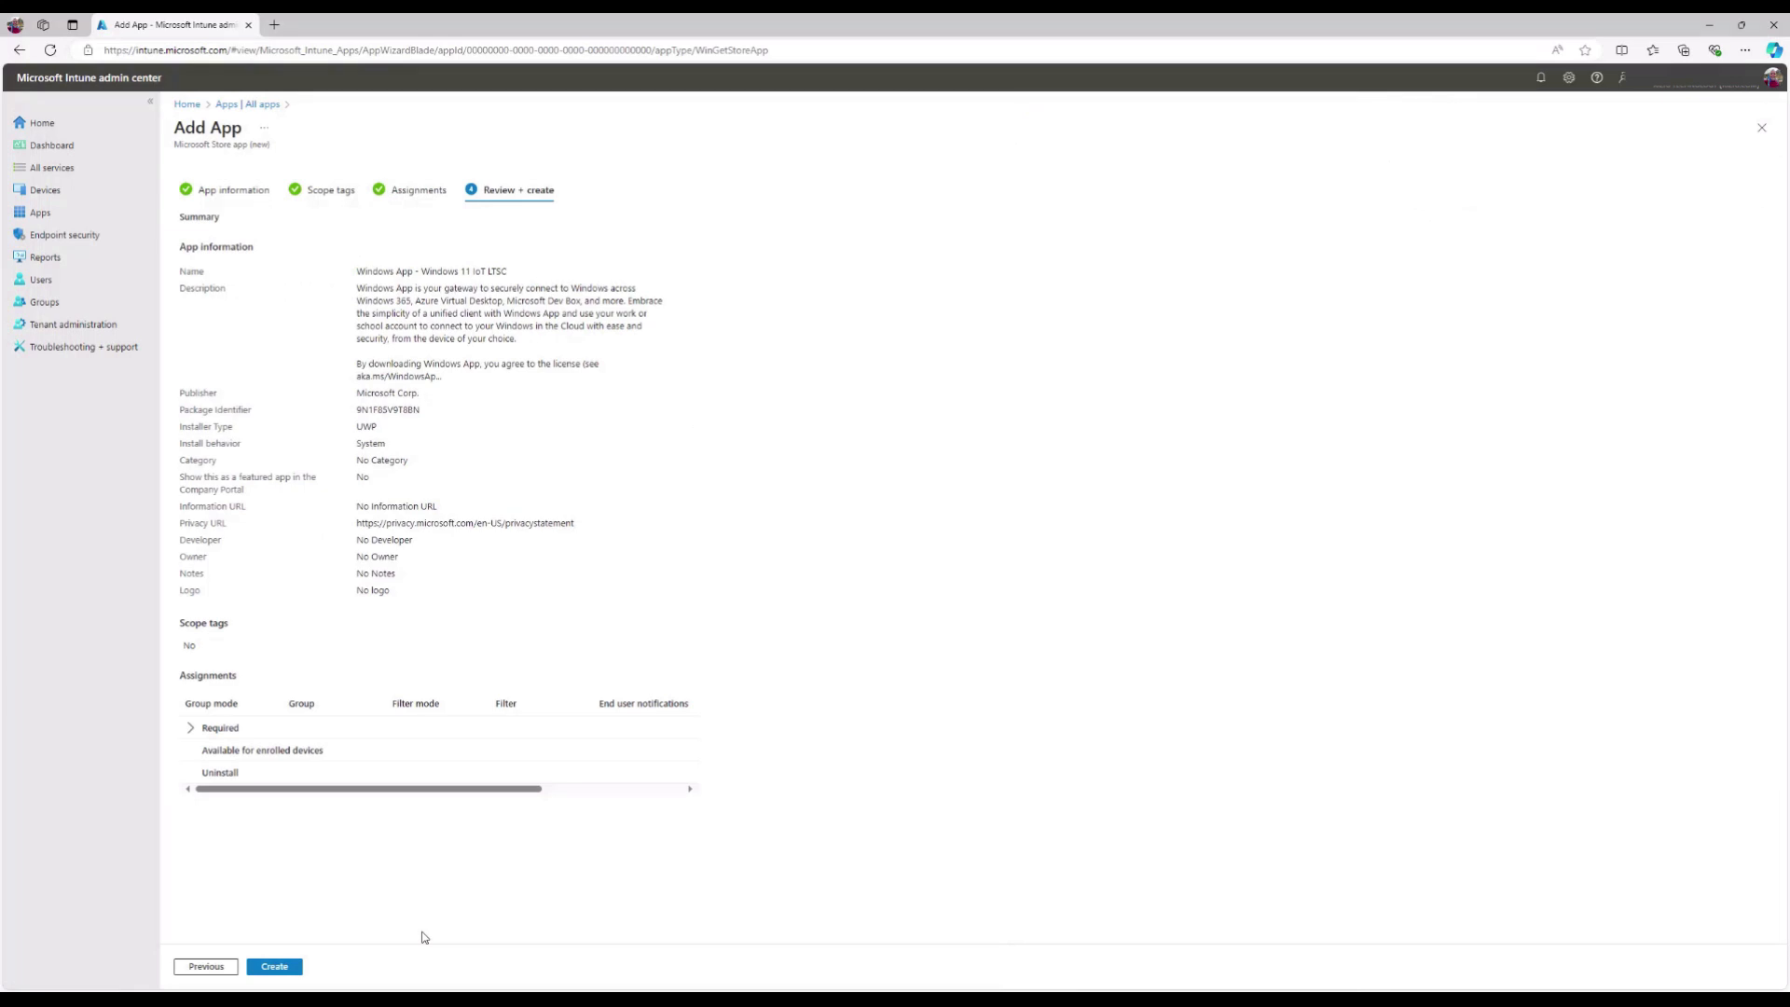
left_click(274, 966)
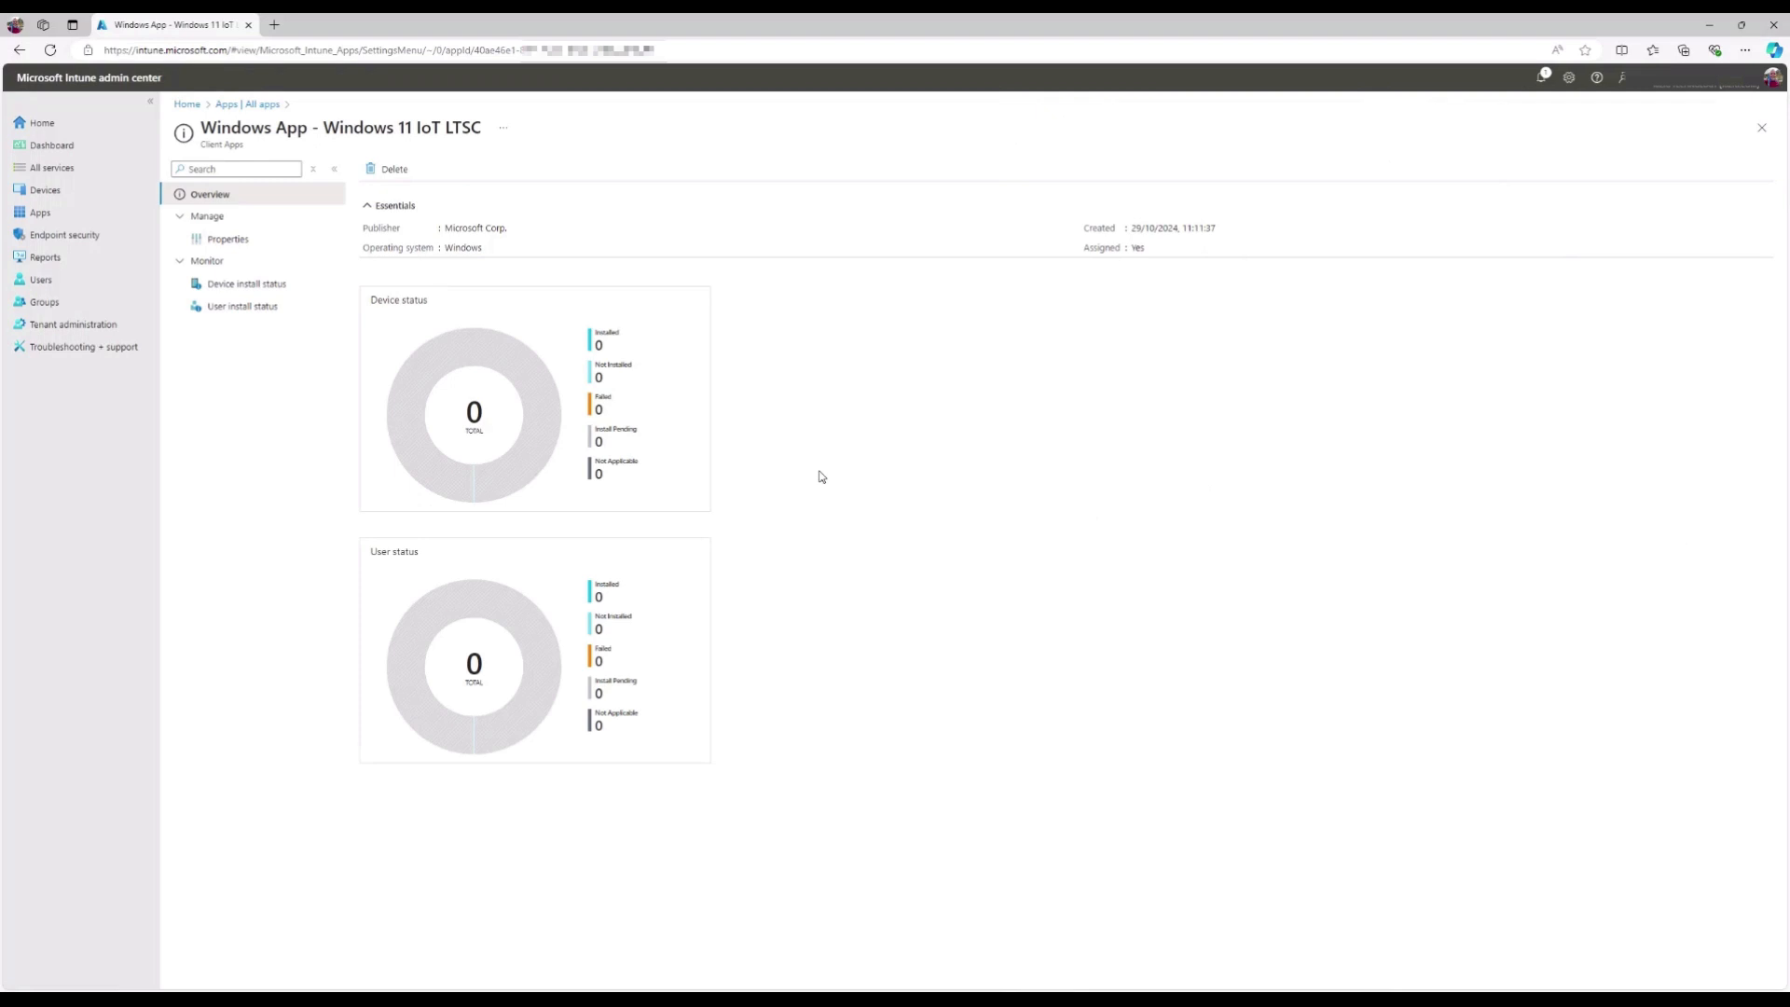
- Open the app's Device install status and refresh it twice; no results yet
left_click(305, 296)
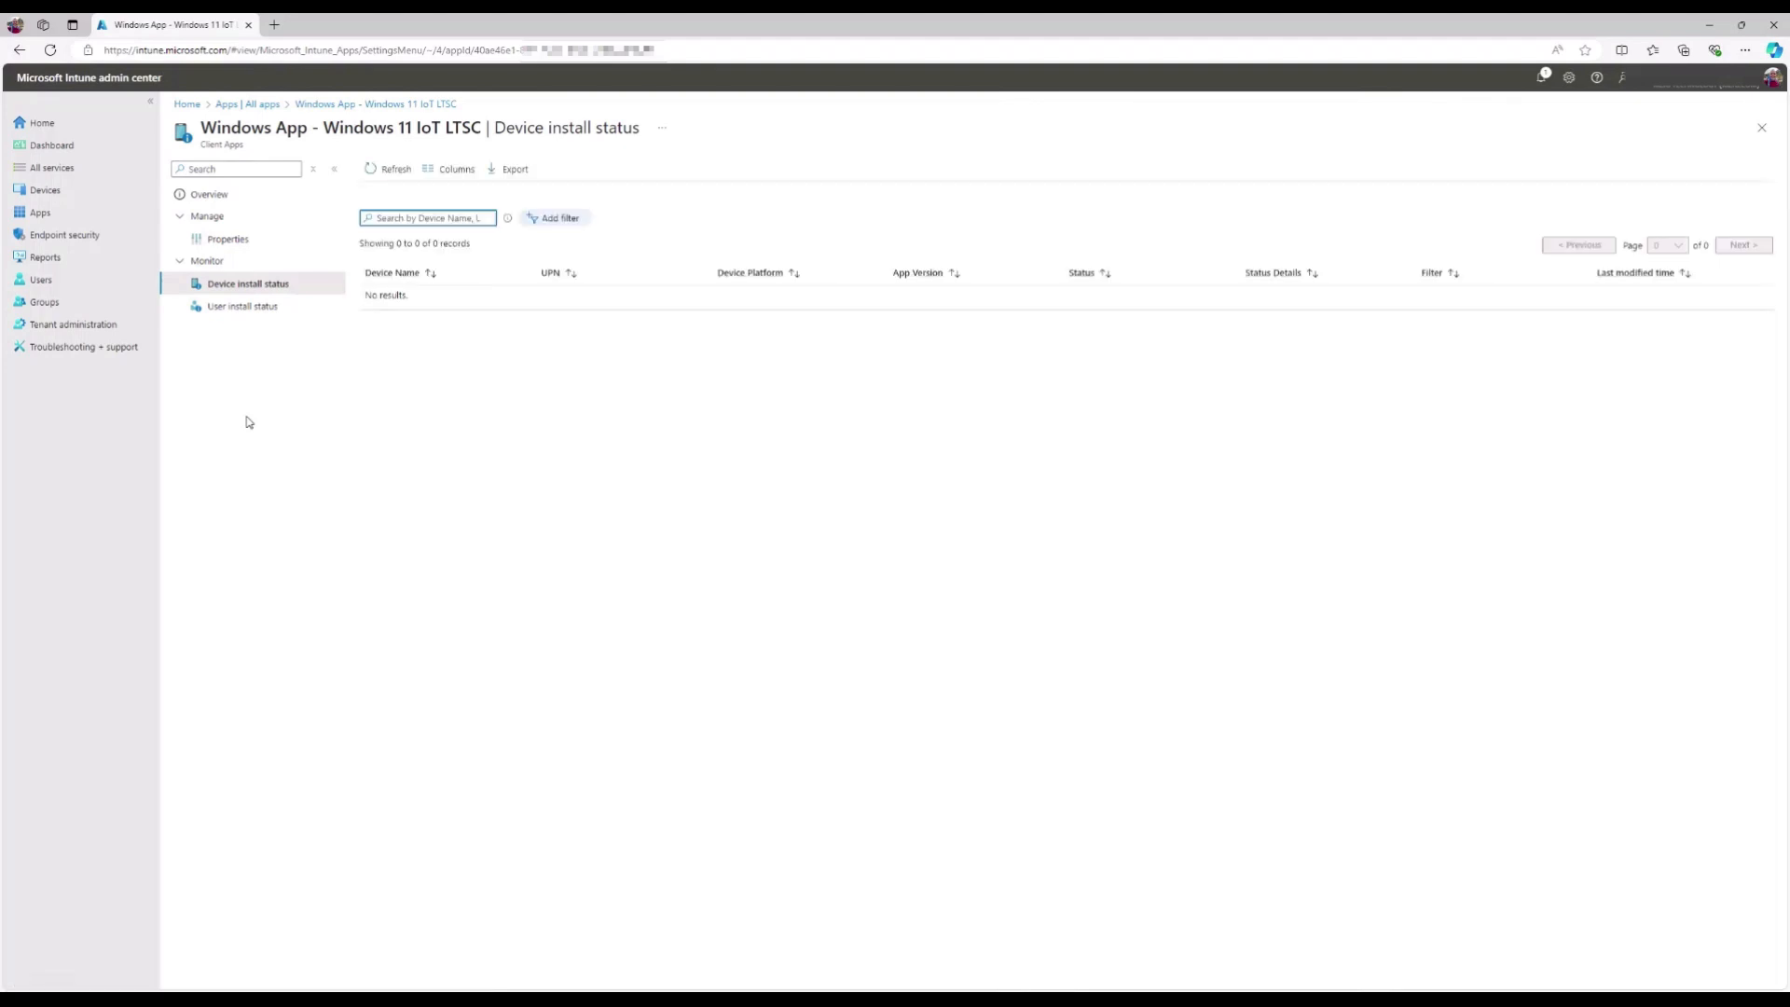
left_click(371, 172)
left_click(372, 174)
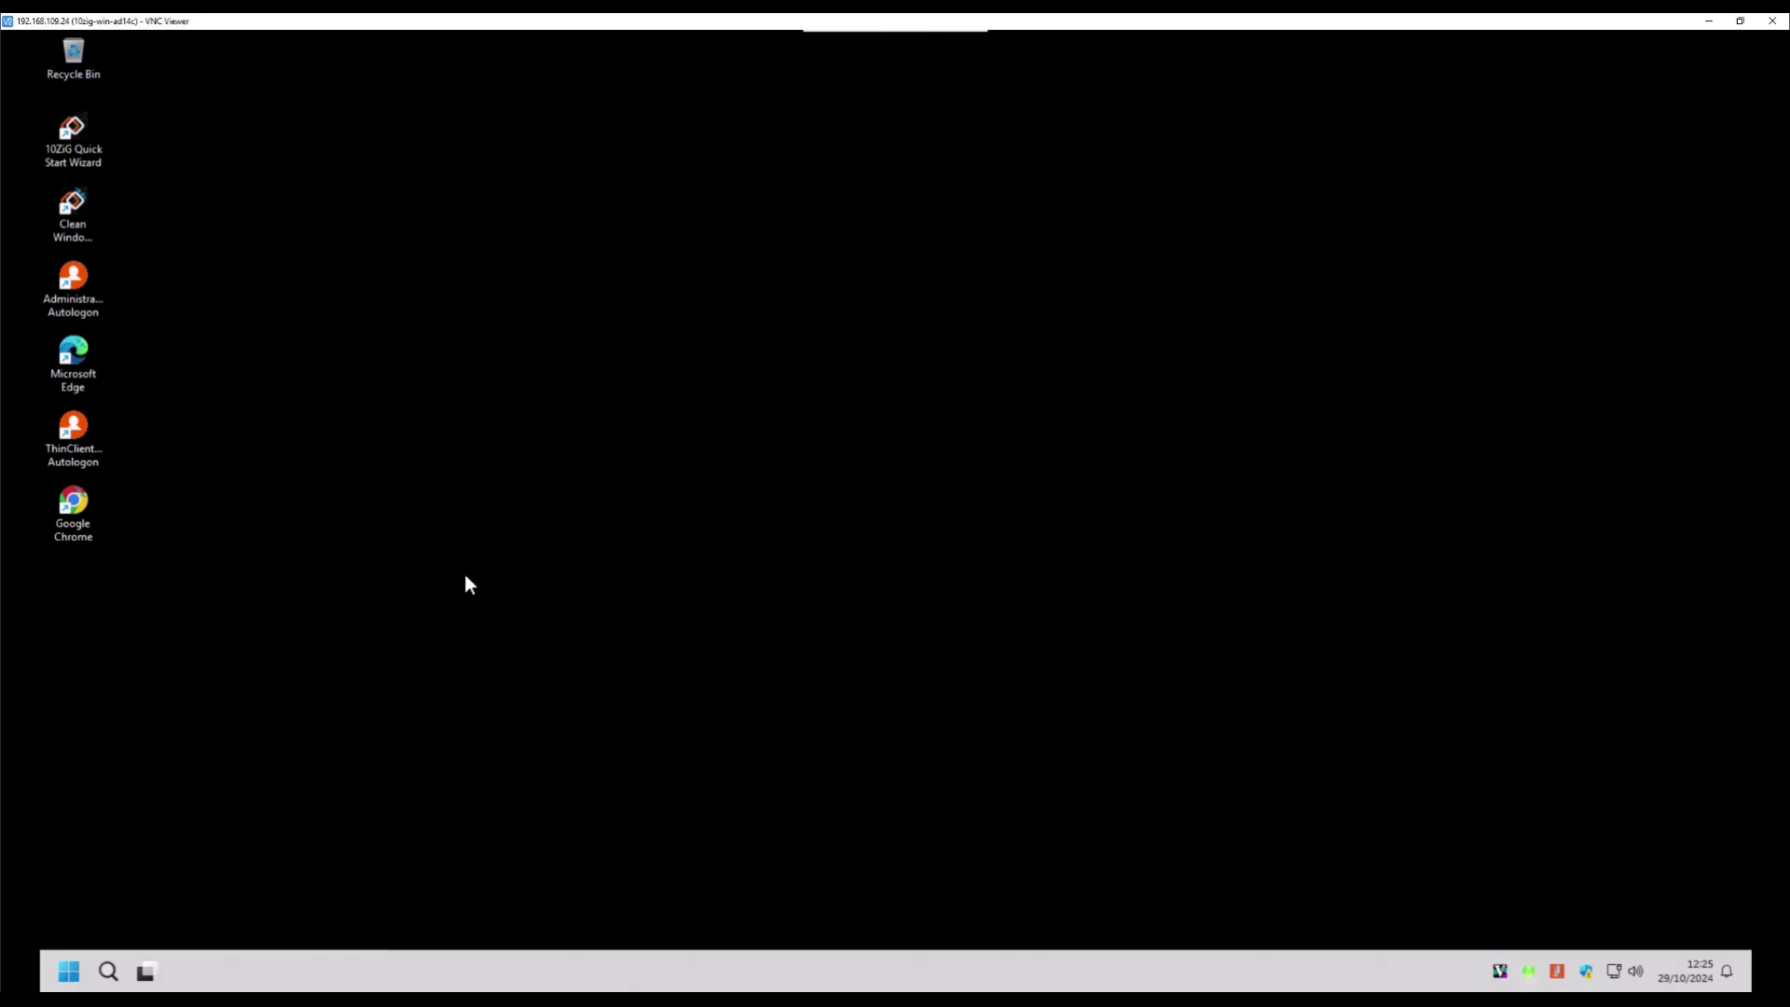
- On the kiosk, launch Windows App from All Programs > Apps
left_click(69, 971)
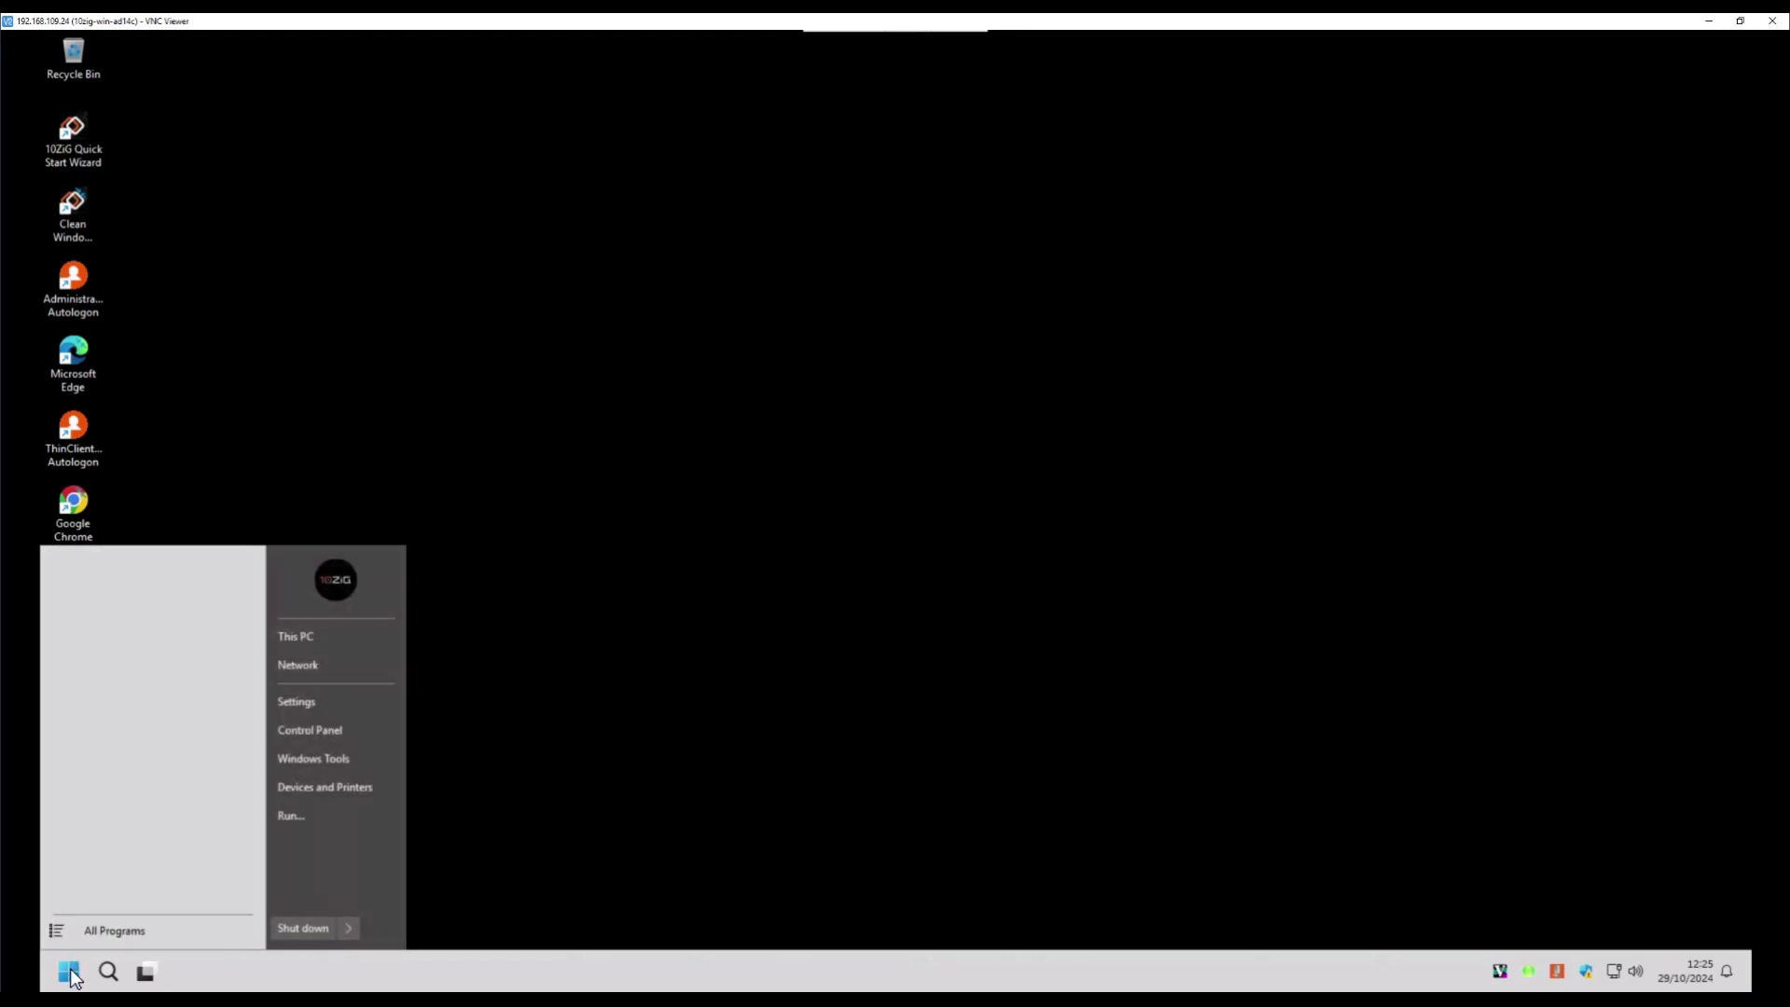
left_click(162, 932)
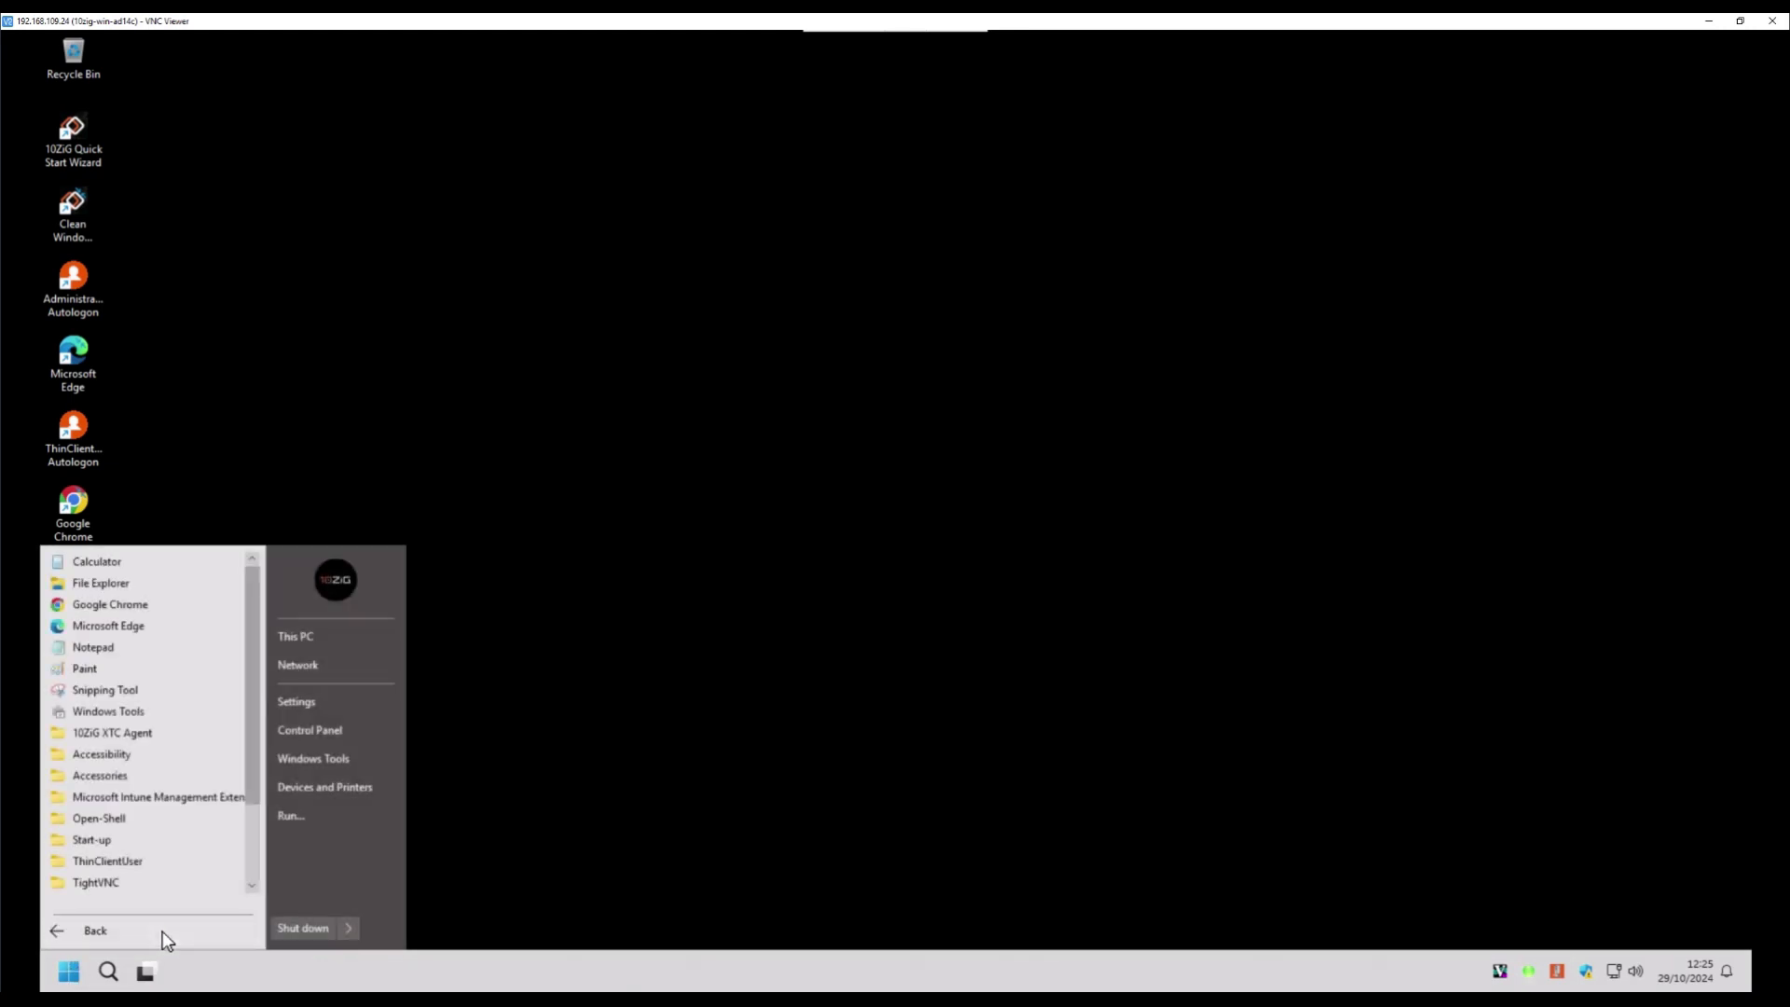
scroll(253, 875, "down", 2)
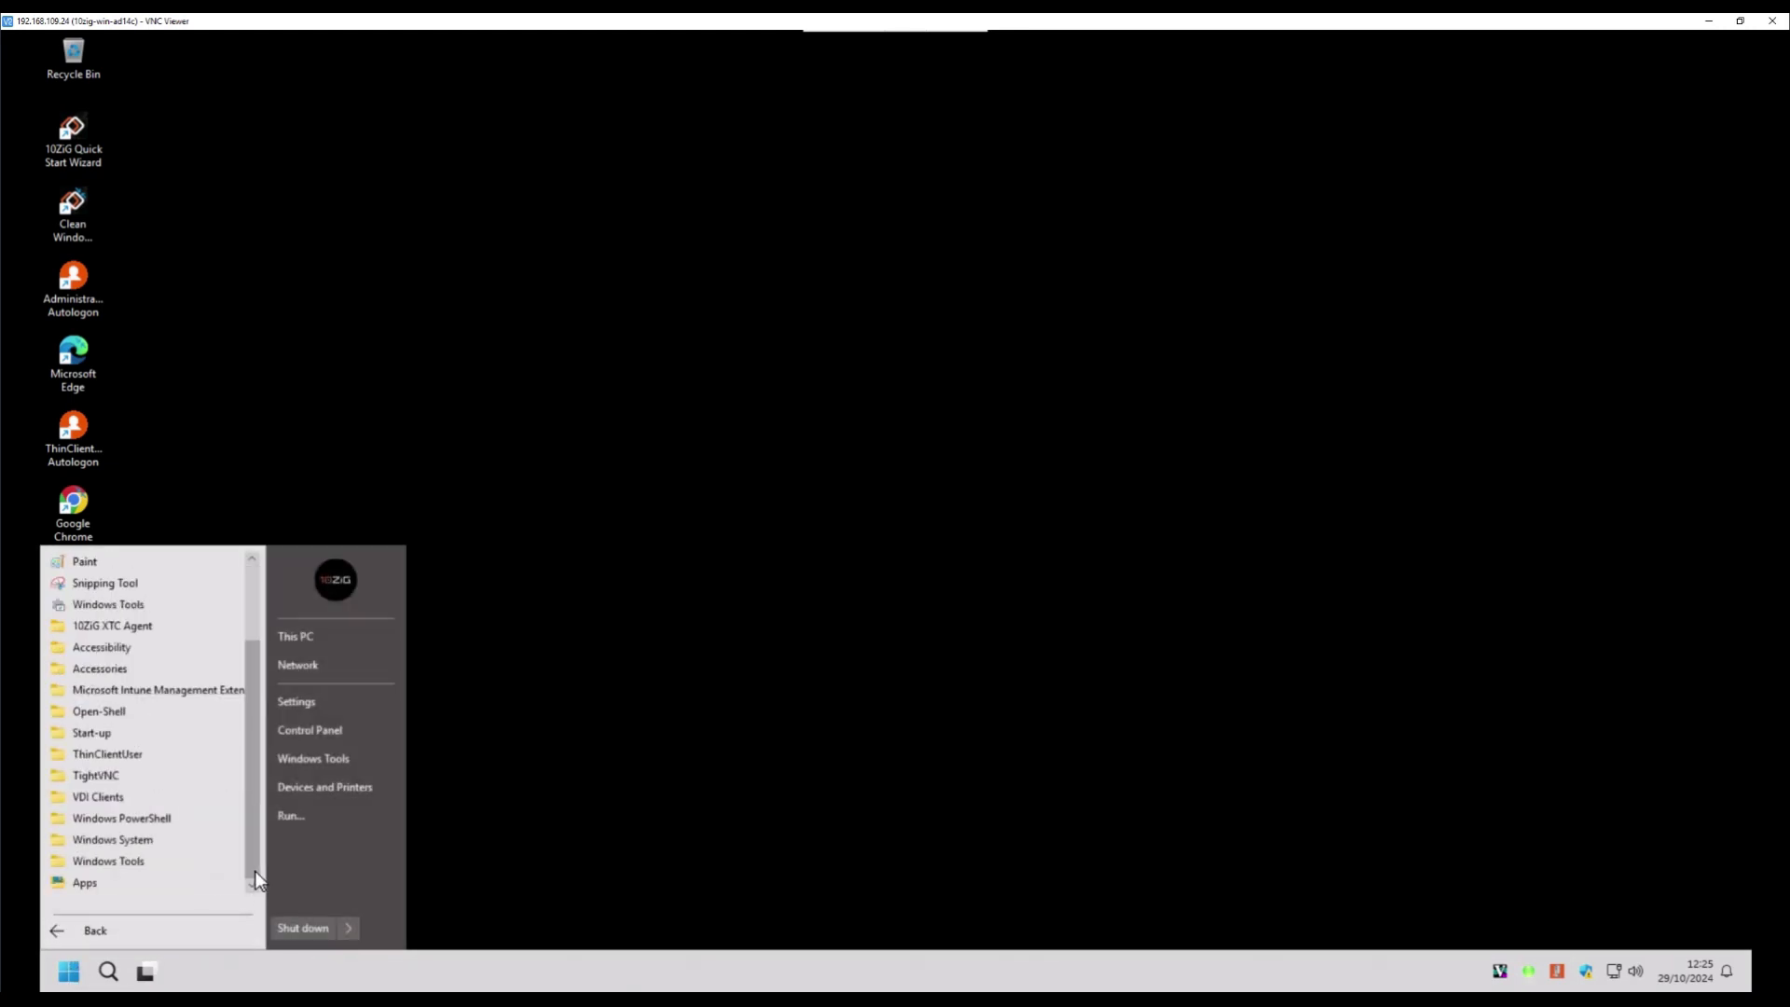
left_click(205, 886)
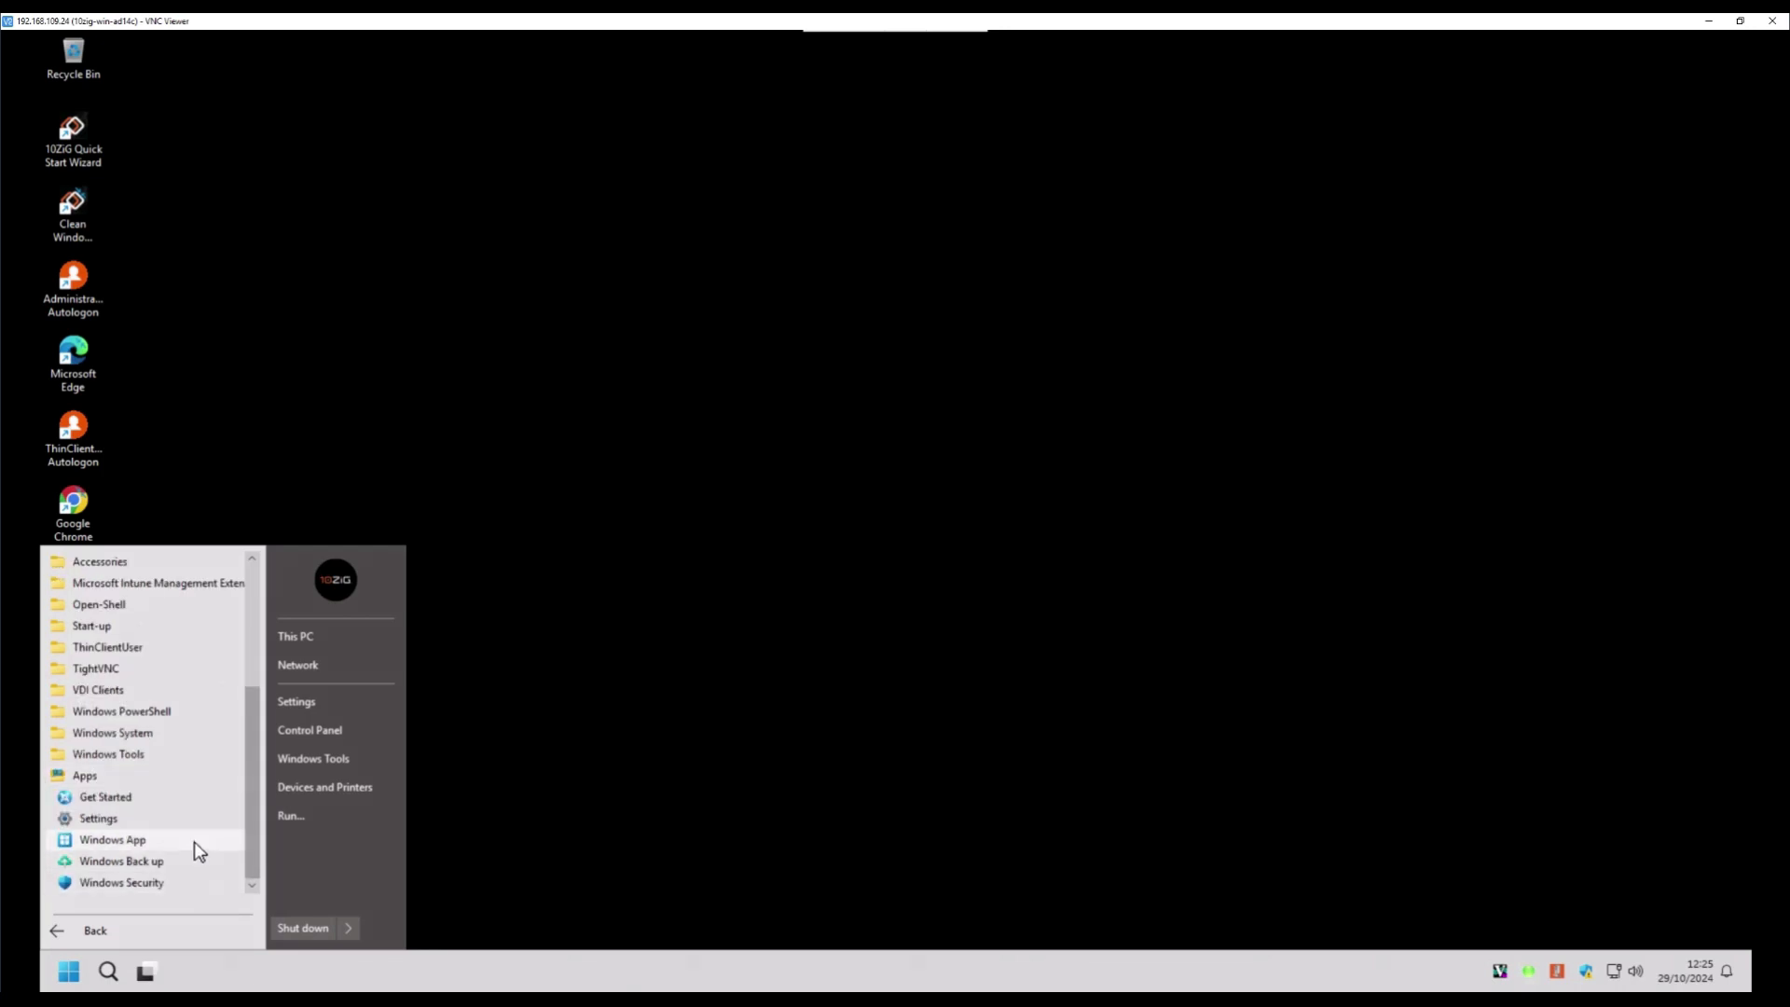
left_click(112, 840)
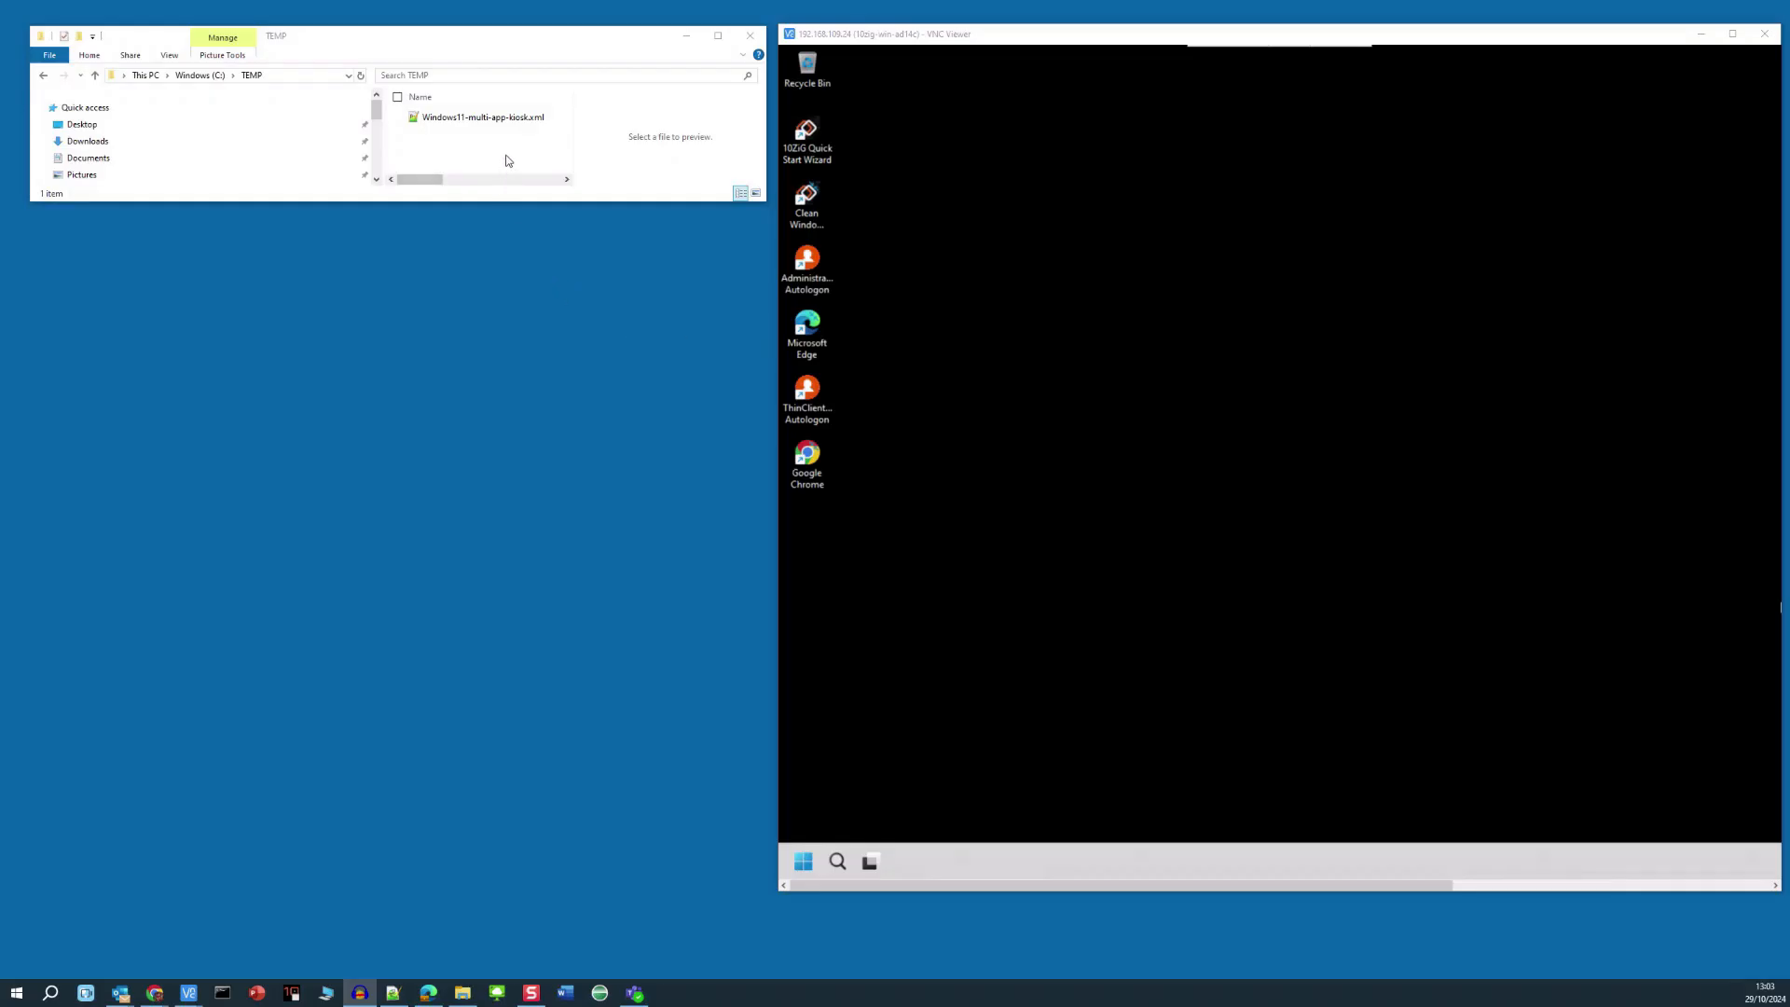
- Open Windows11-multi-app-kiosk.xml in Notepad++ and highlight its header, namespace and AllowedApps lines
double_click(553, 124)
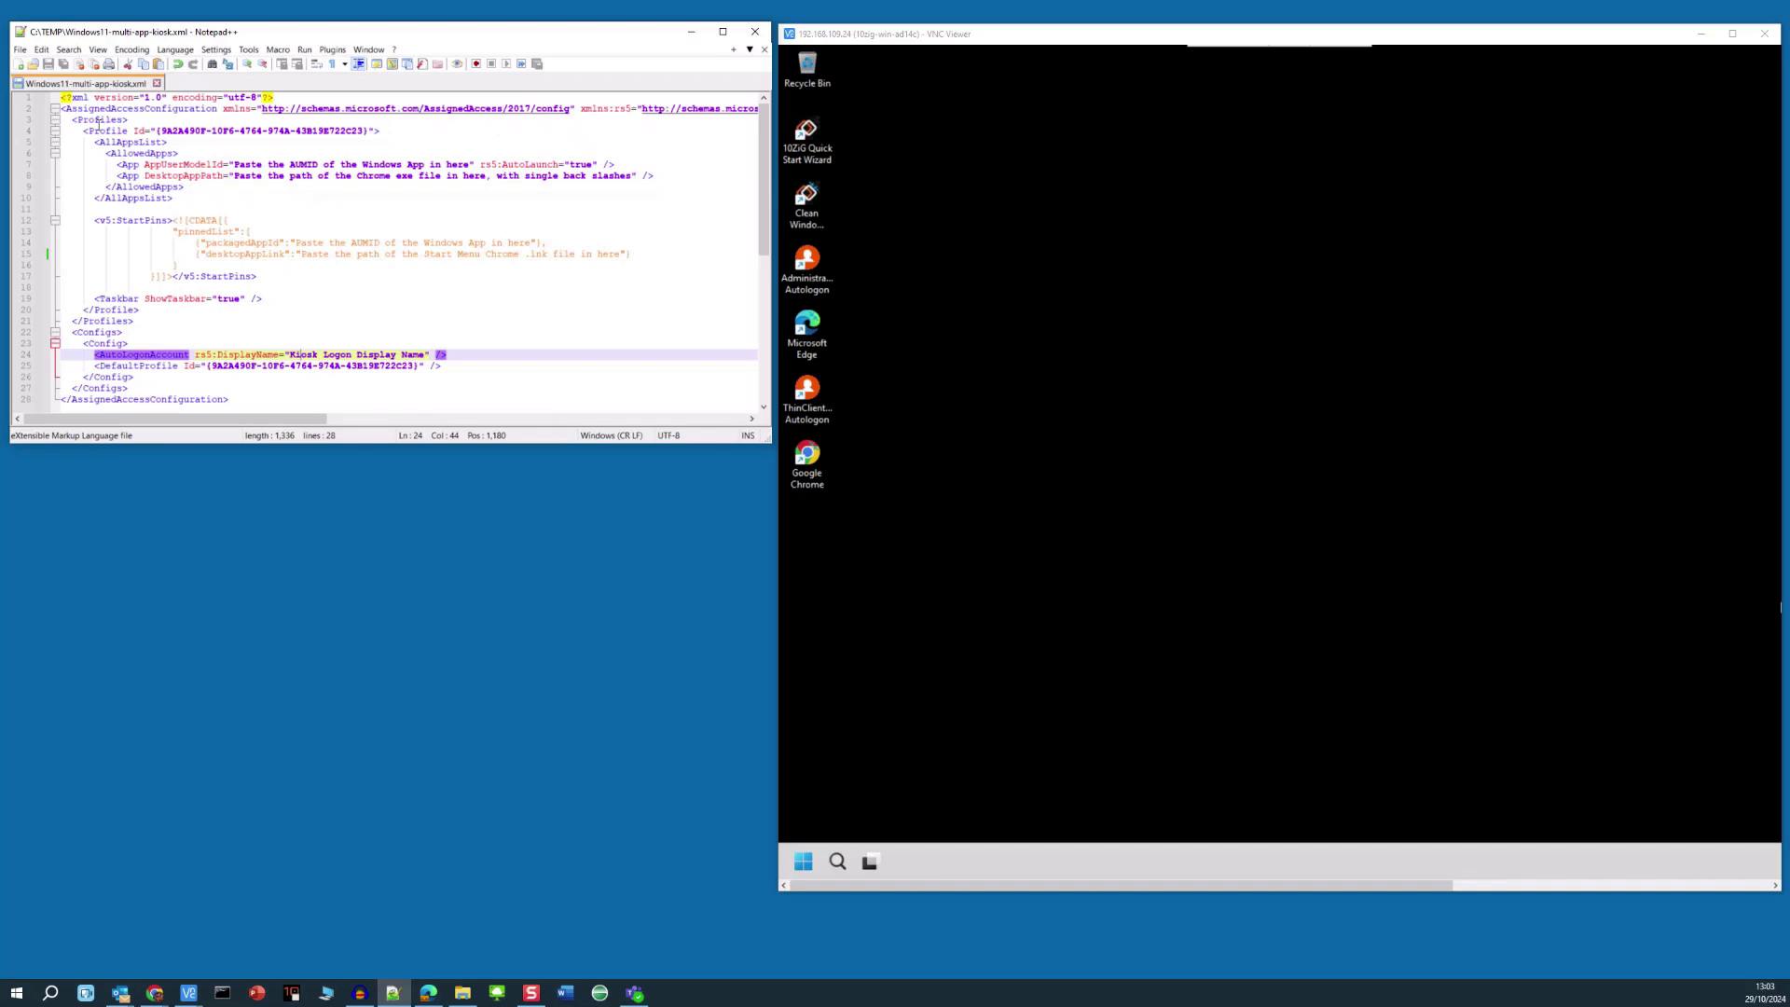
left_click(22, 99)
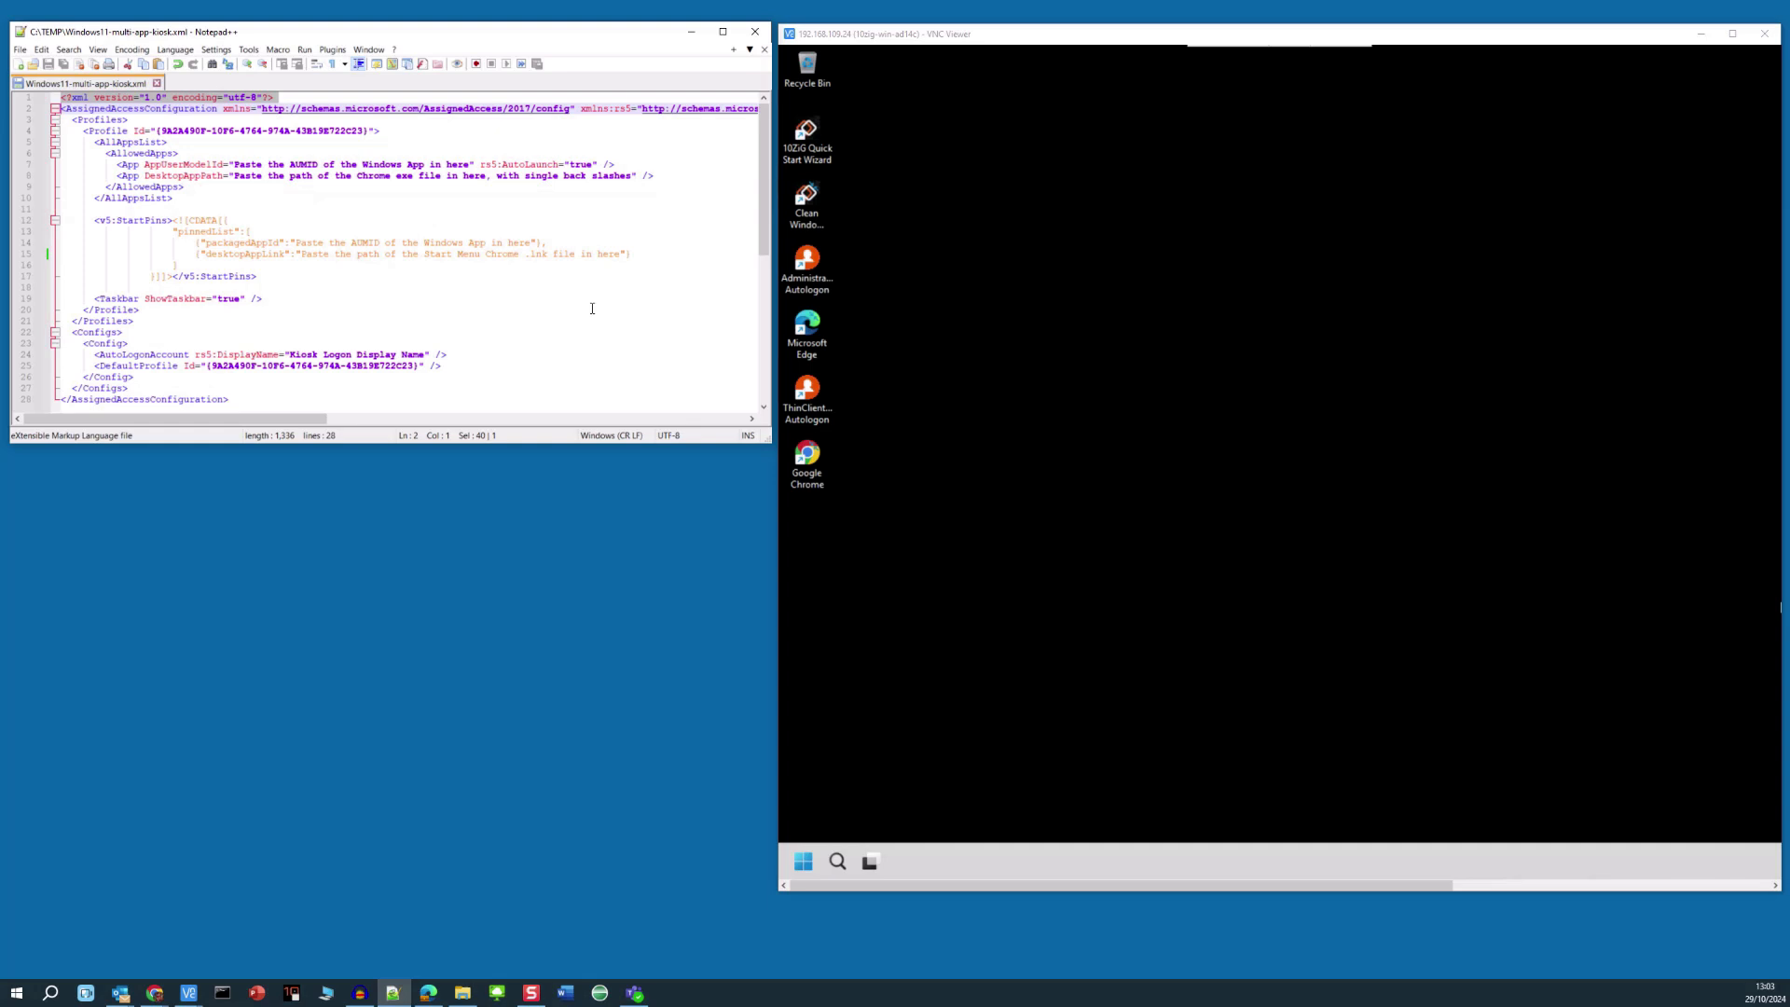
left_click(24, 113, "shift")
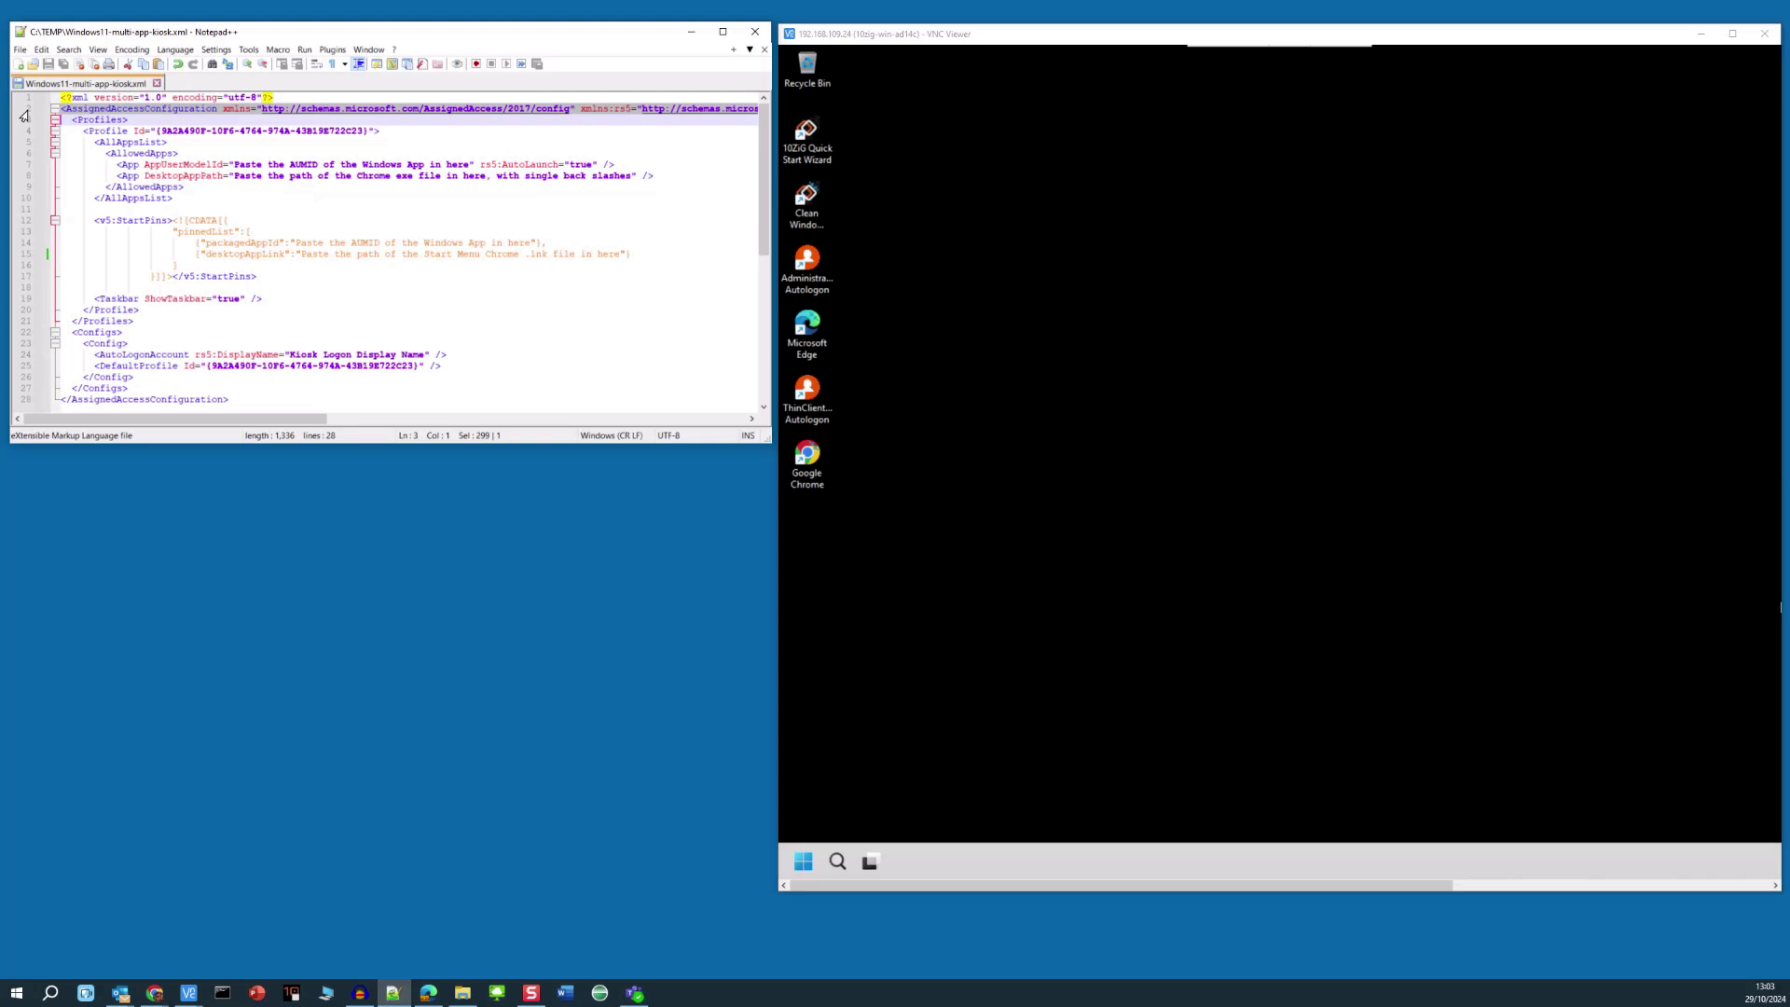
left_click(168, 112)
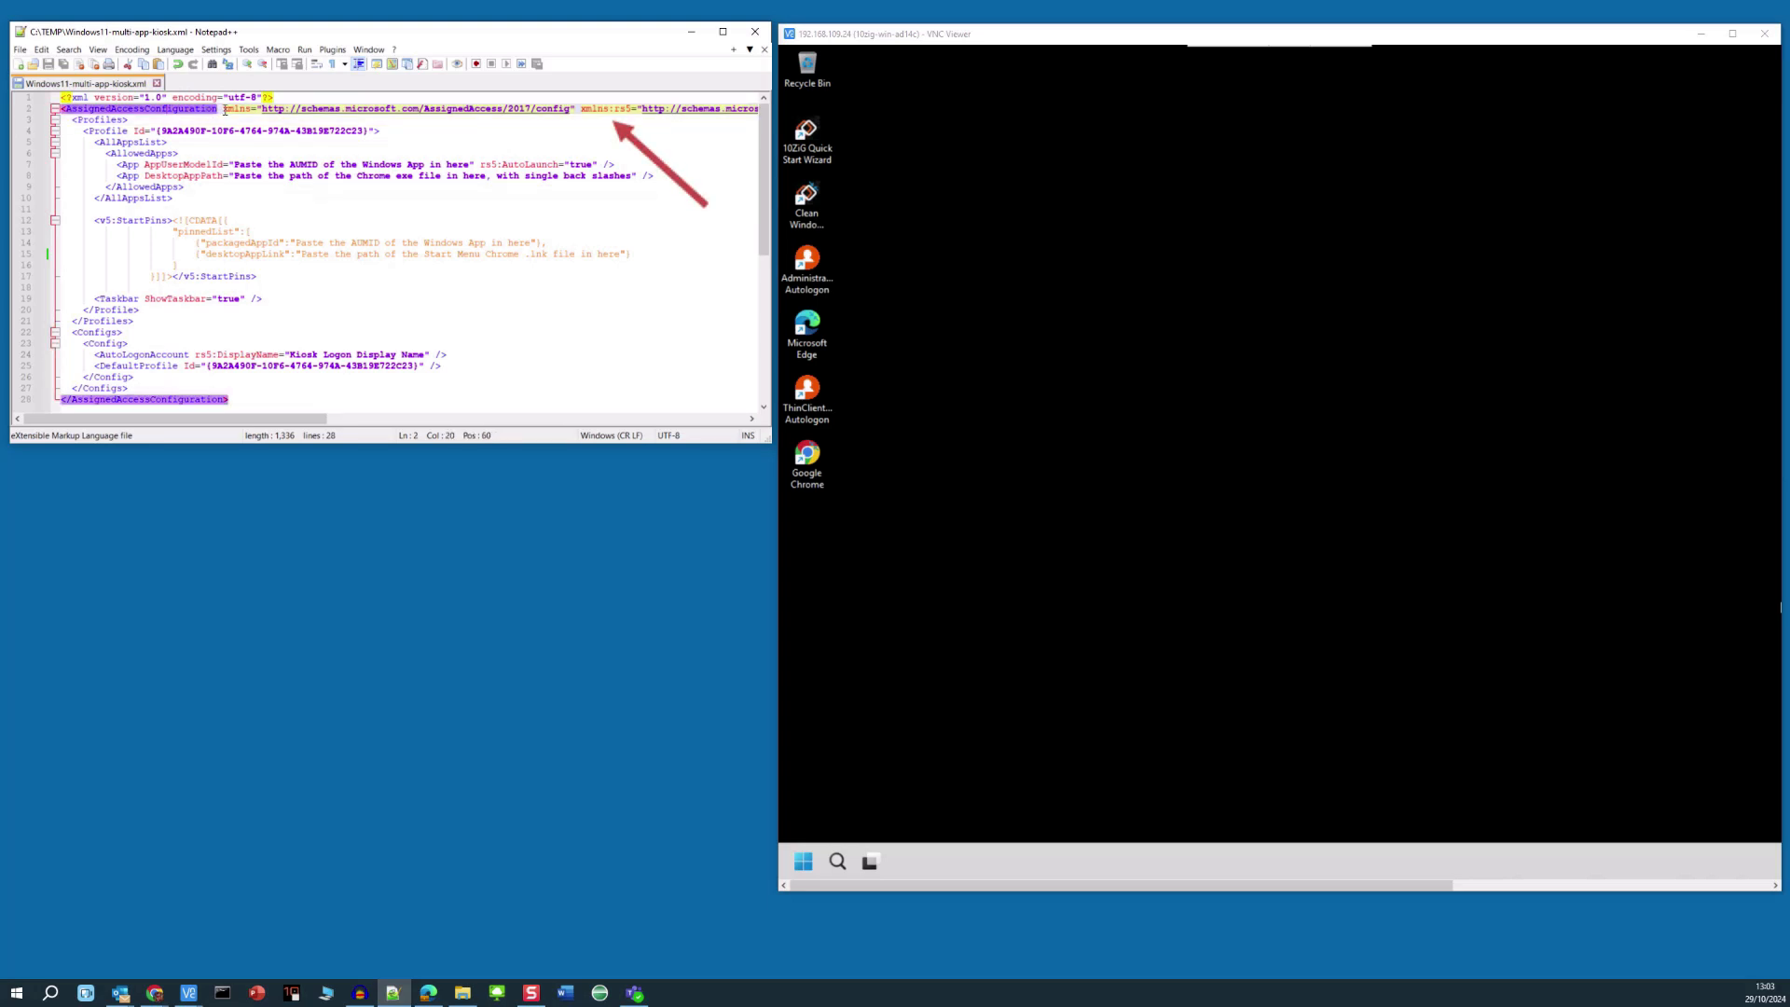
left_click_drag(225, 110, 249, 110)
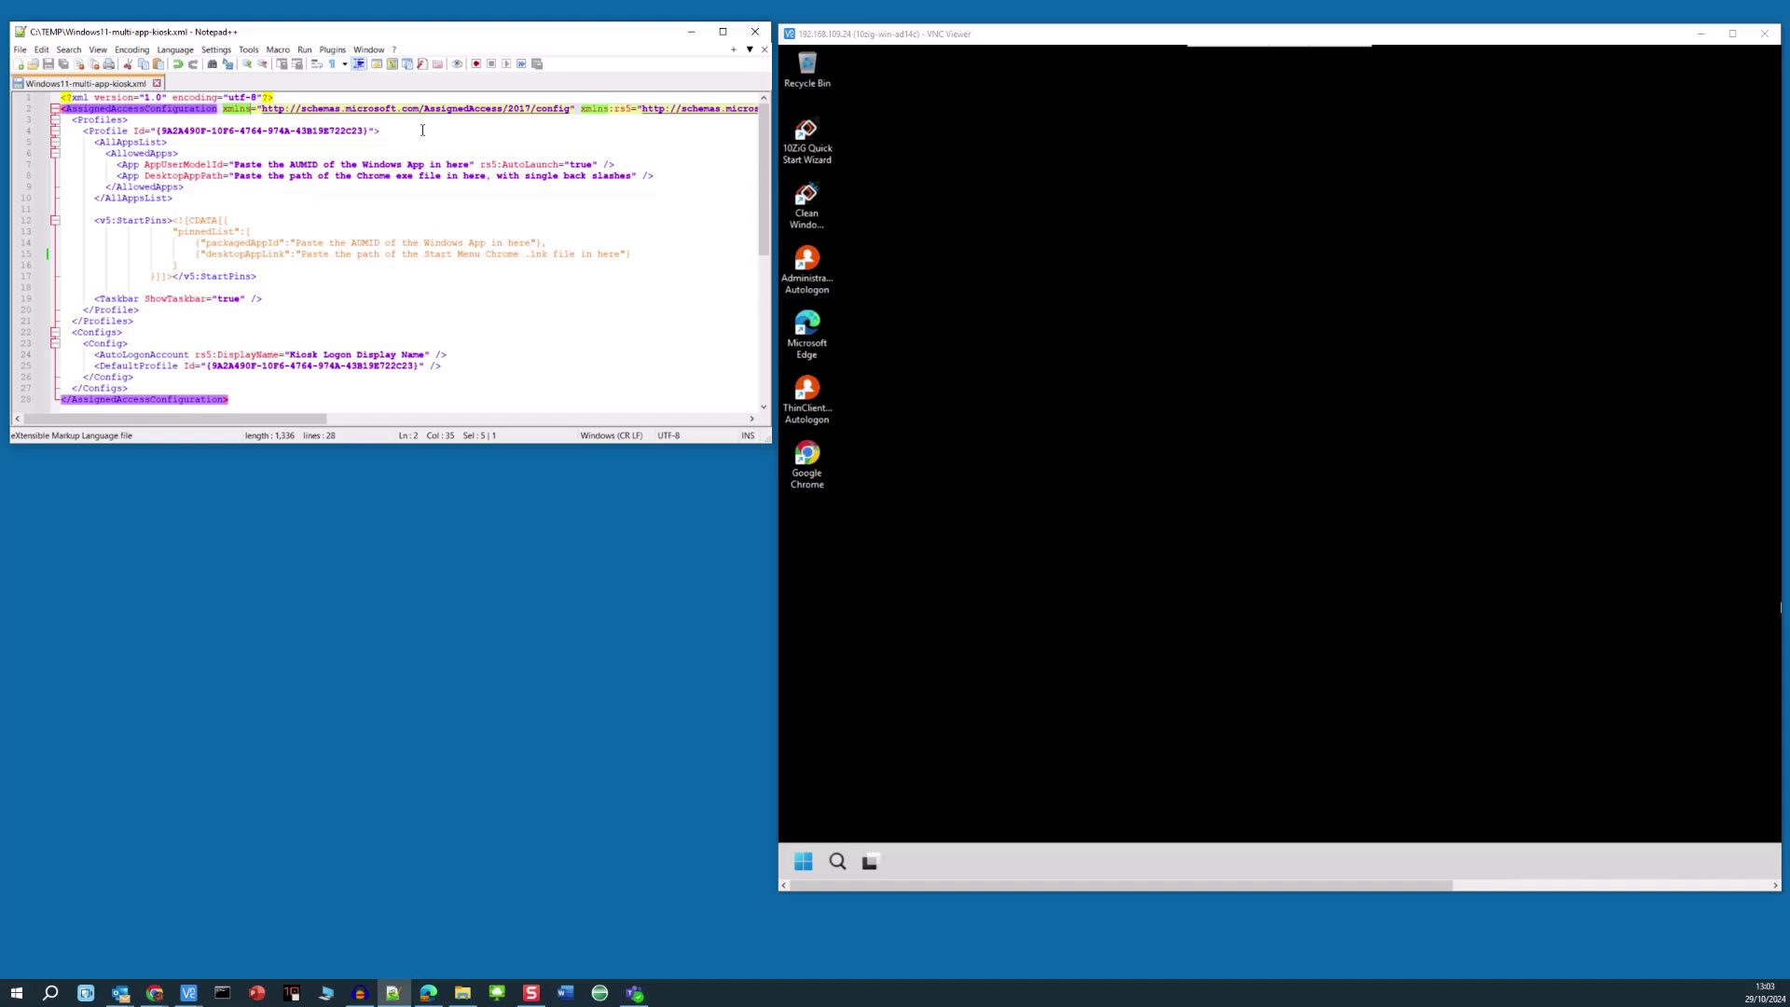
left_click(26, 154)
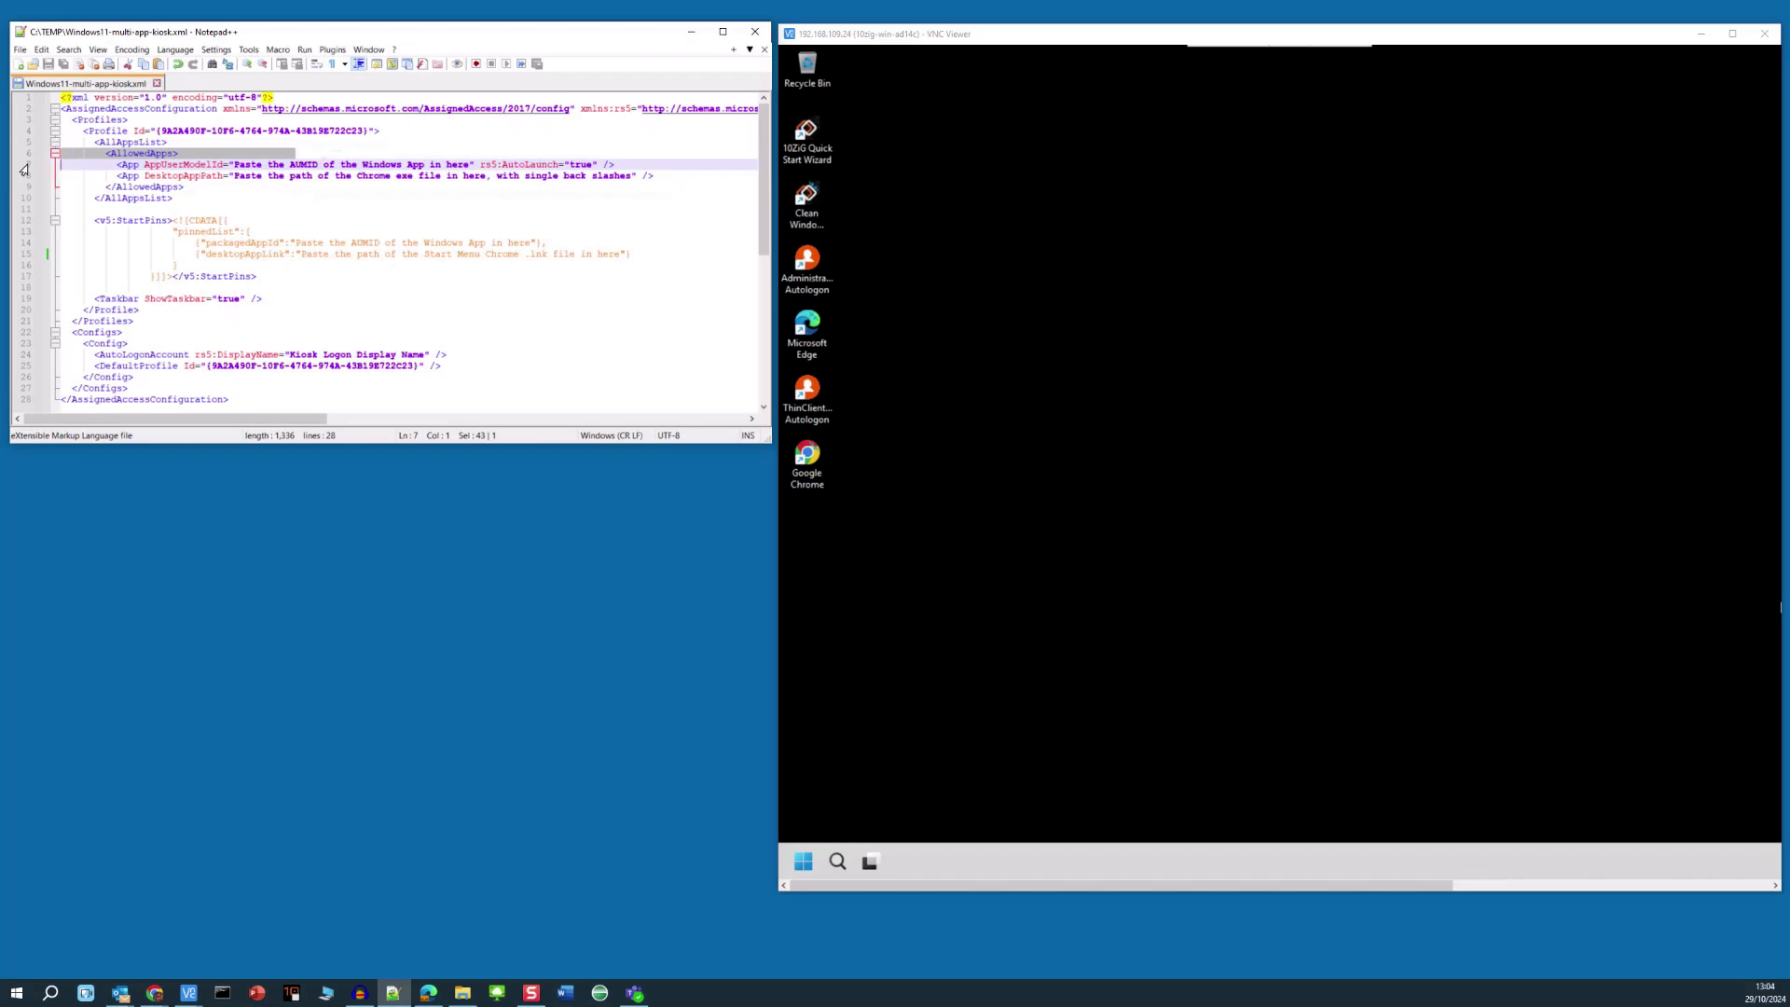
left_click(23, 224)
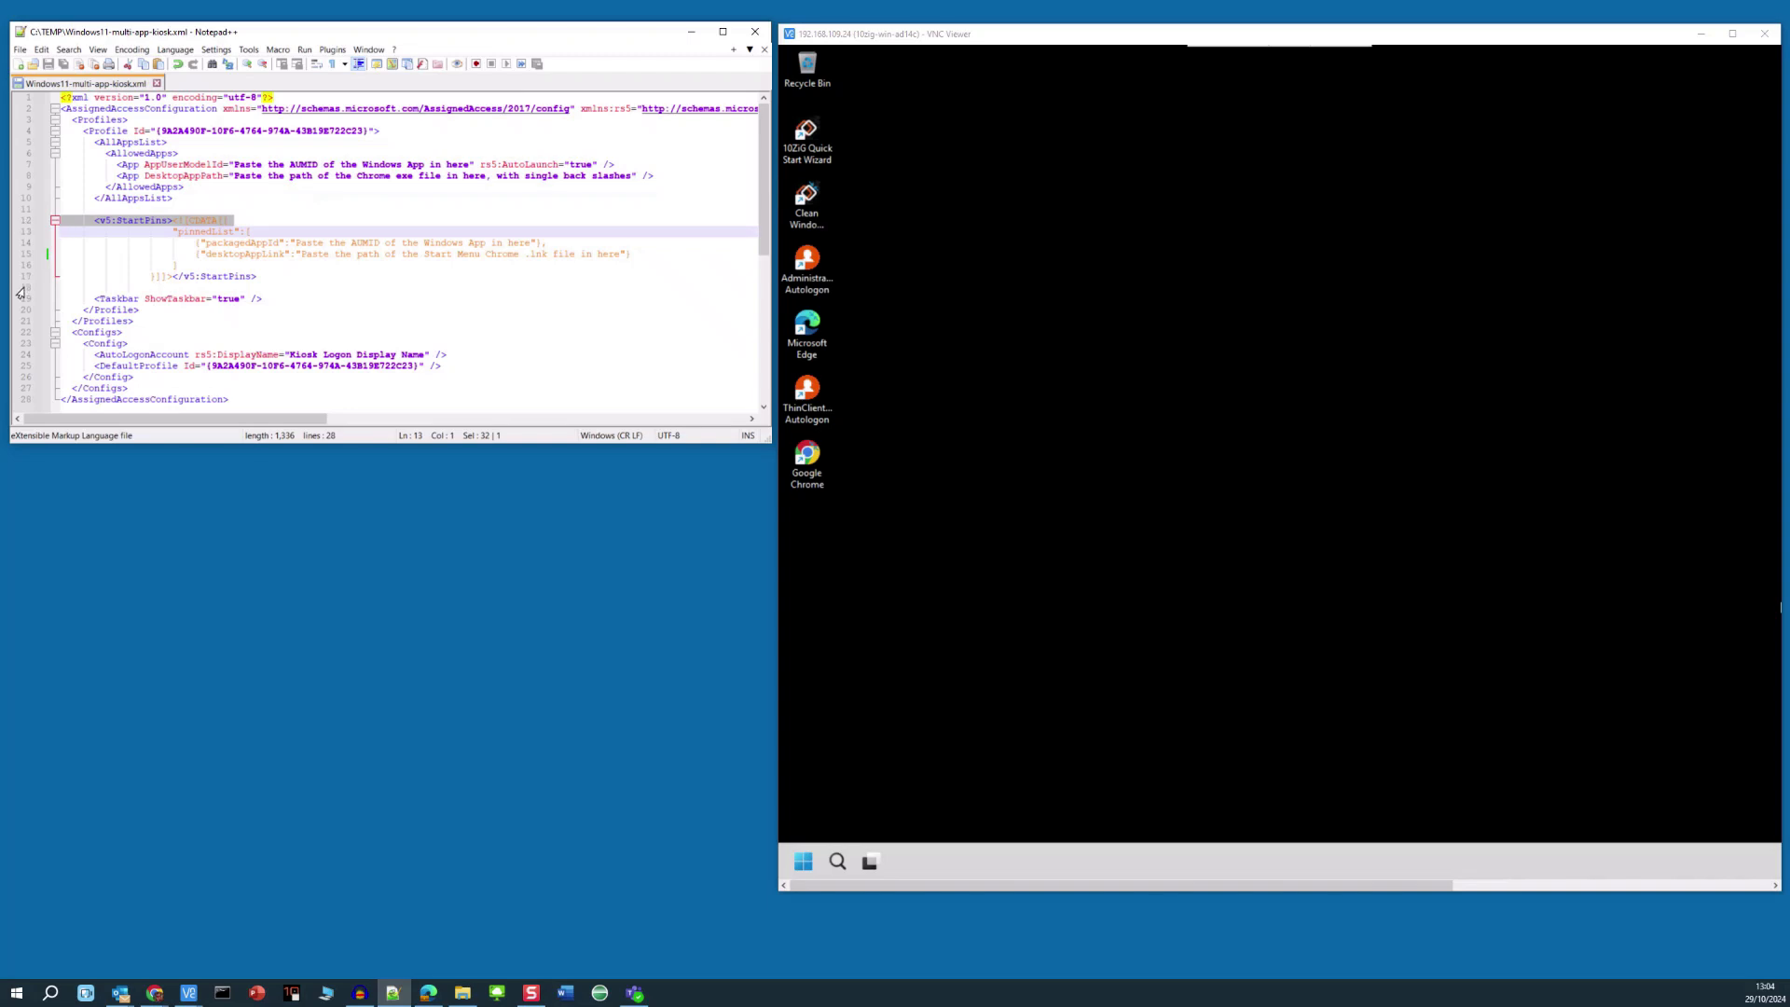
left_click(23, 356)
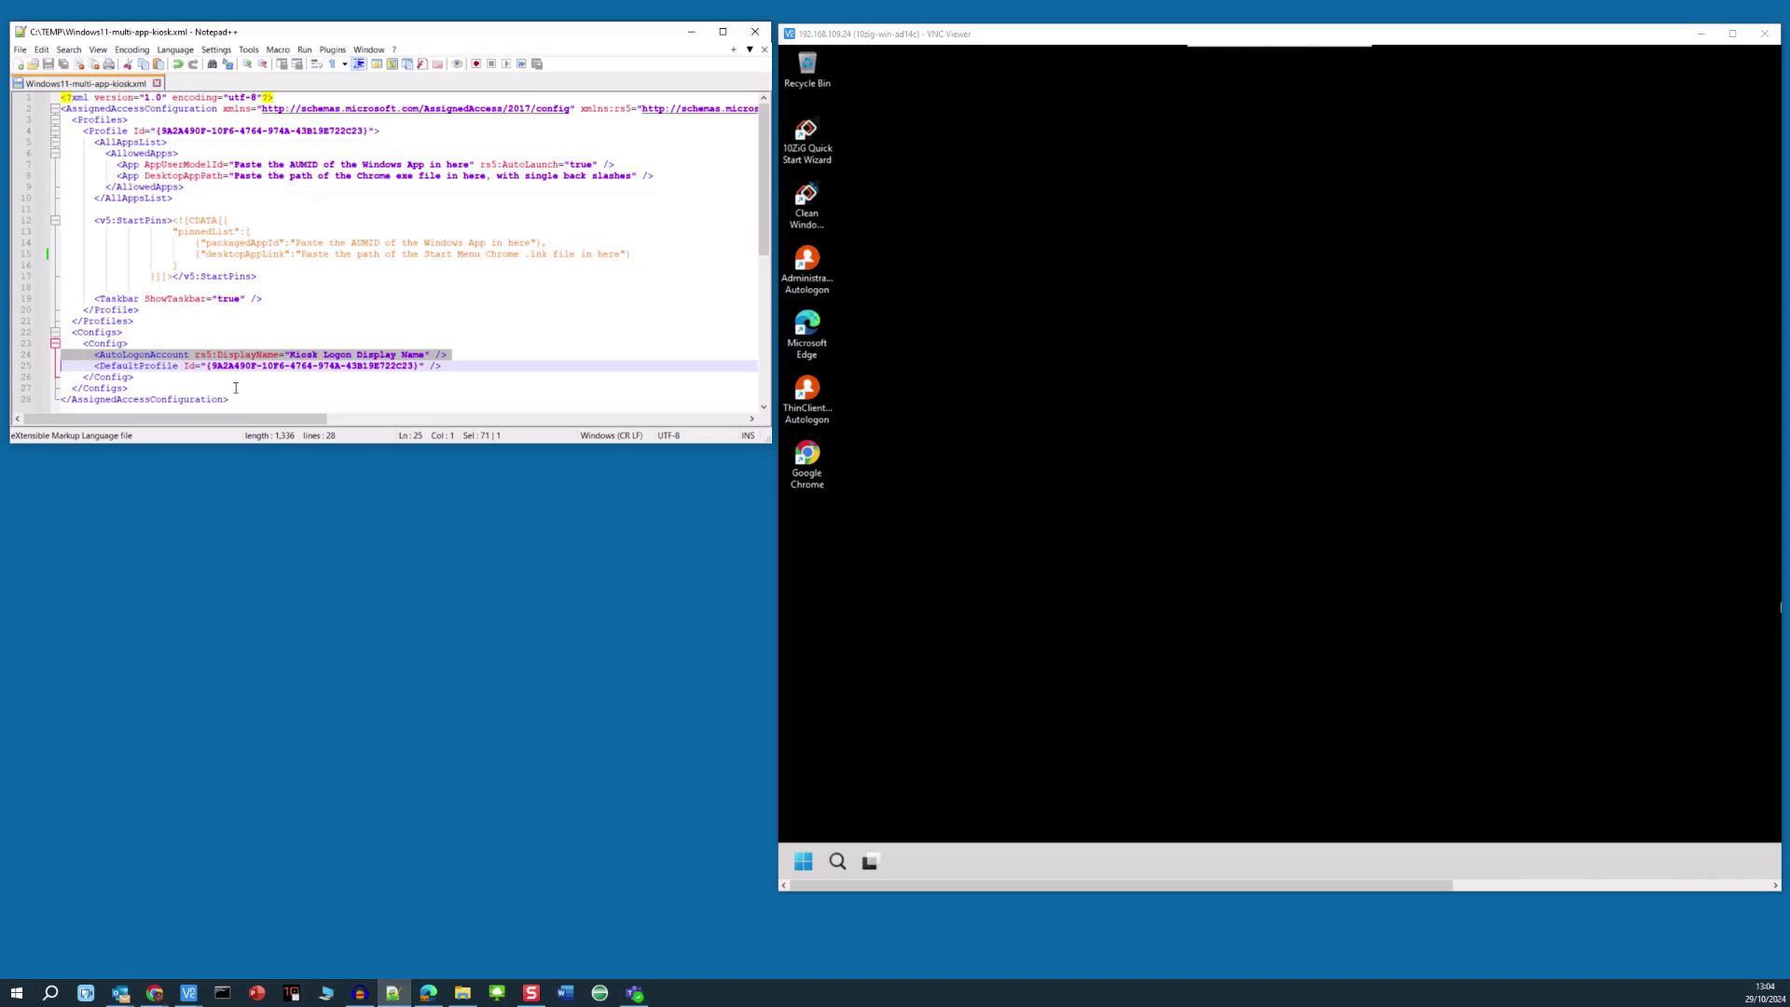
left_click(401, 356)
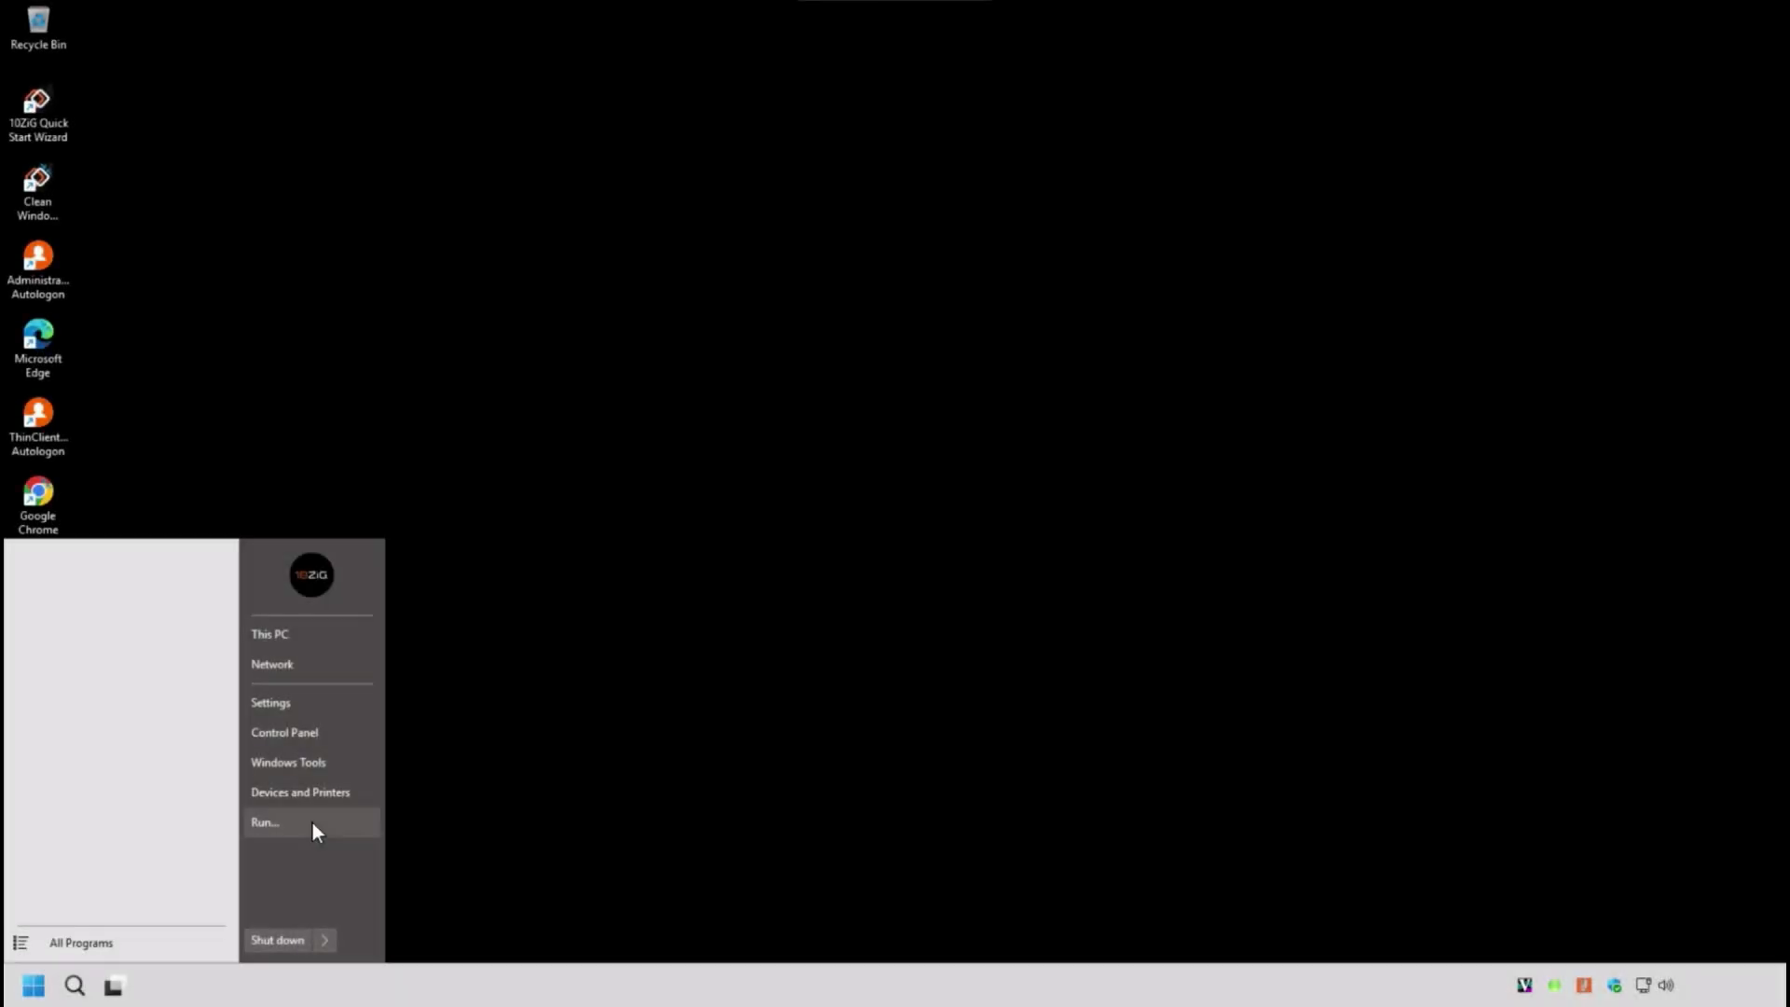
left_click(313, 824)
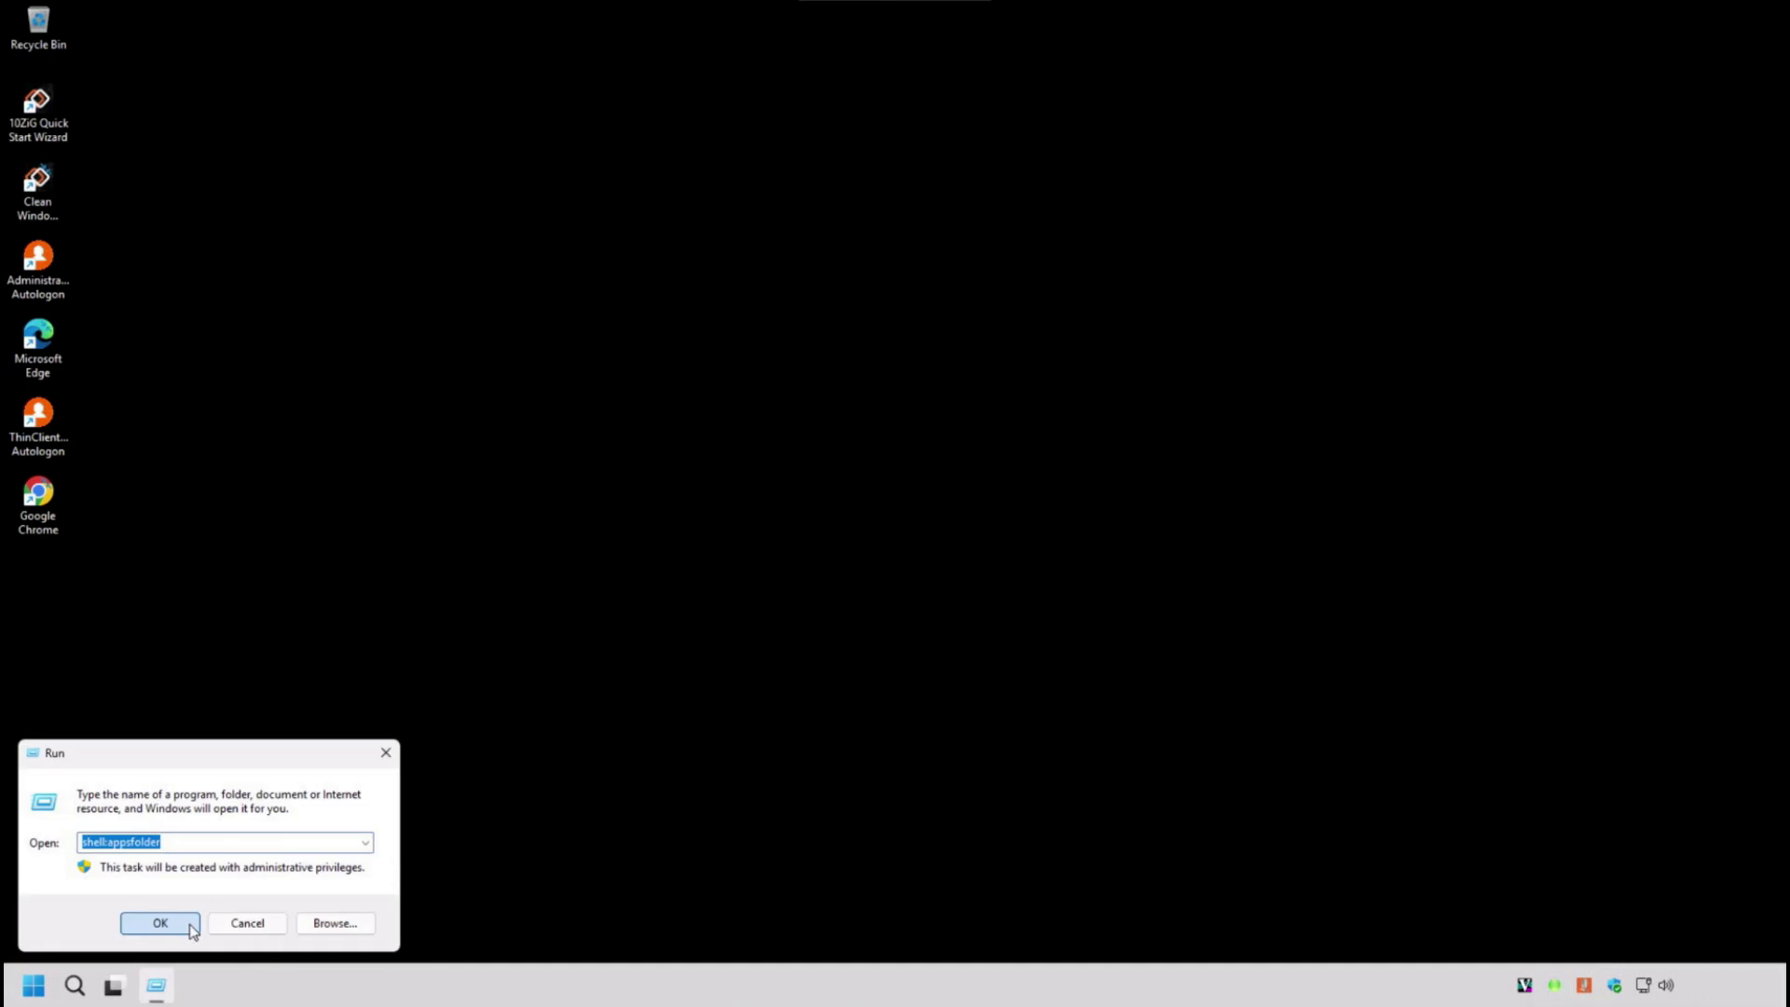
left_click(160, 922)
left_click(773, 309)
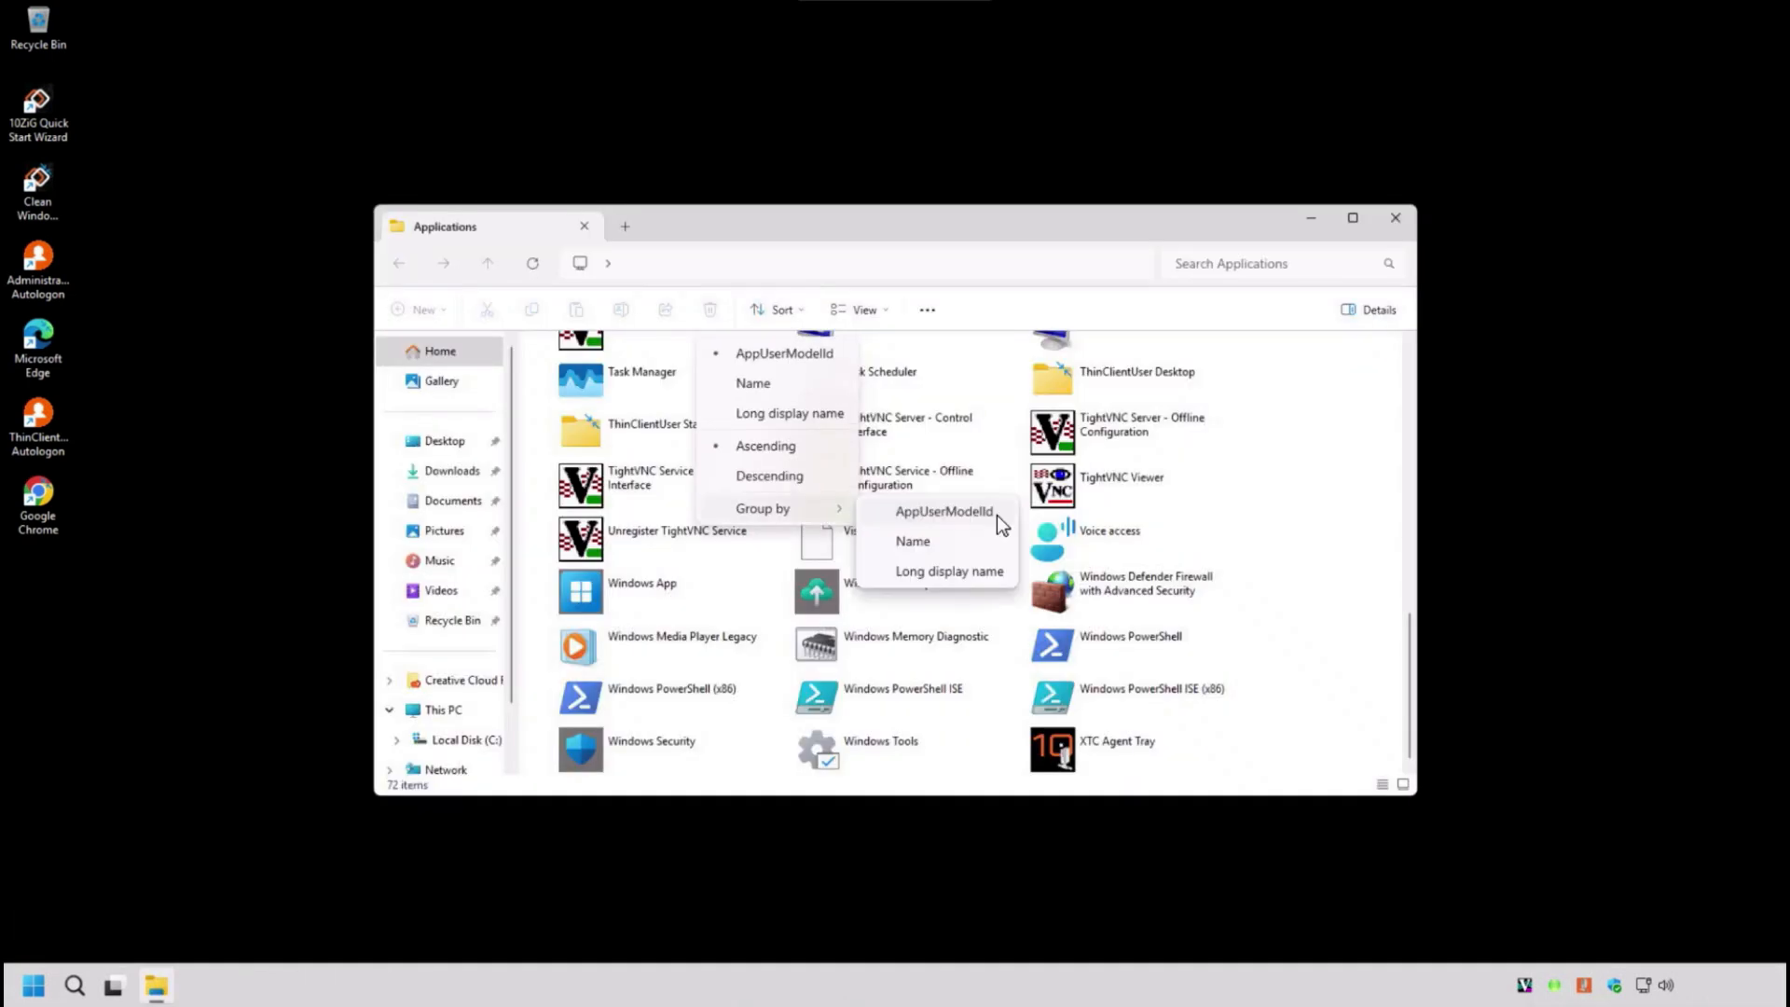
left_click(943, 512)
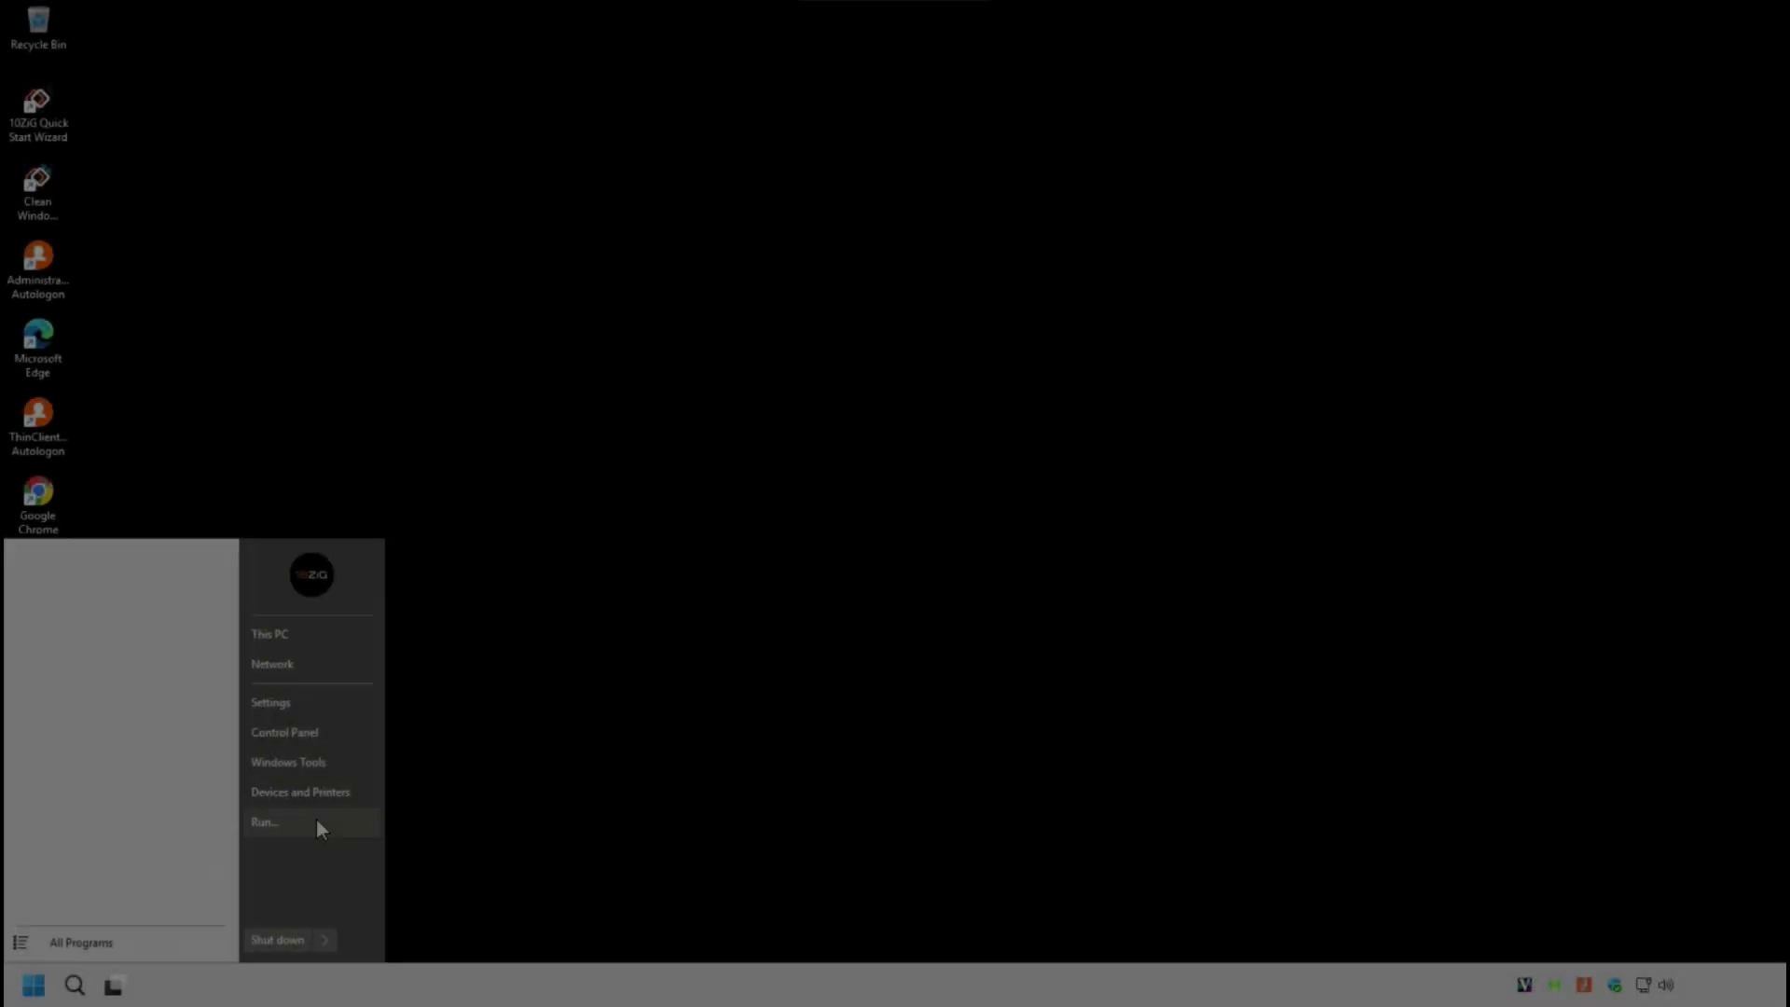
left_click(317, 821)
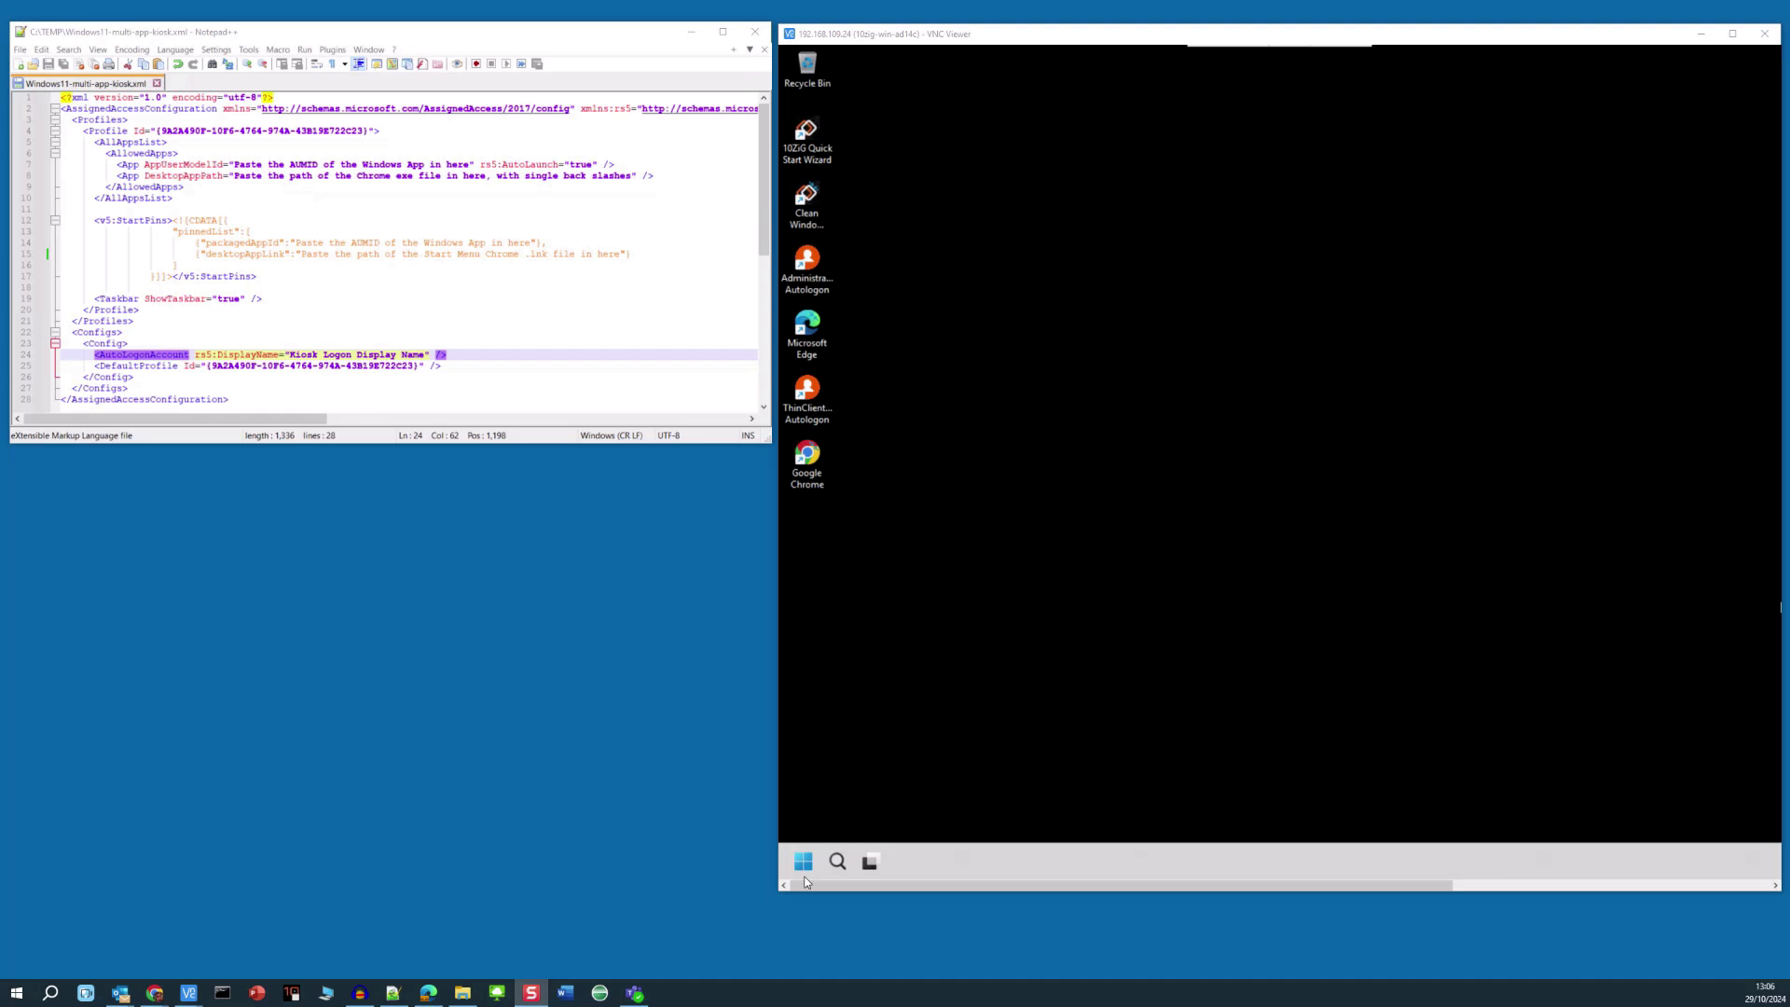
- Launch PowerShell with administrator rights on the kiosk from the Run box
left_click(803, 862)
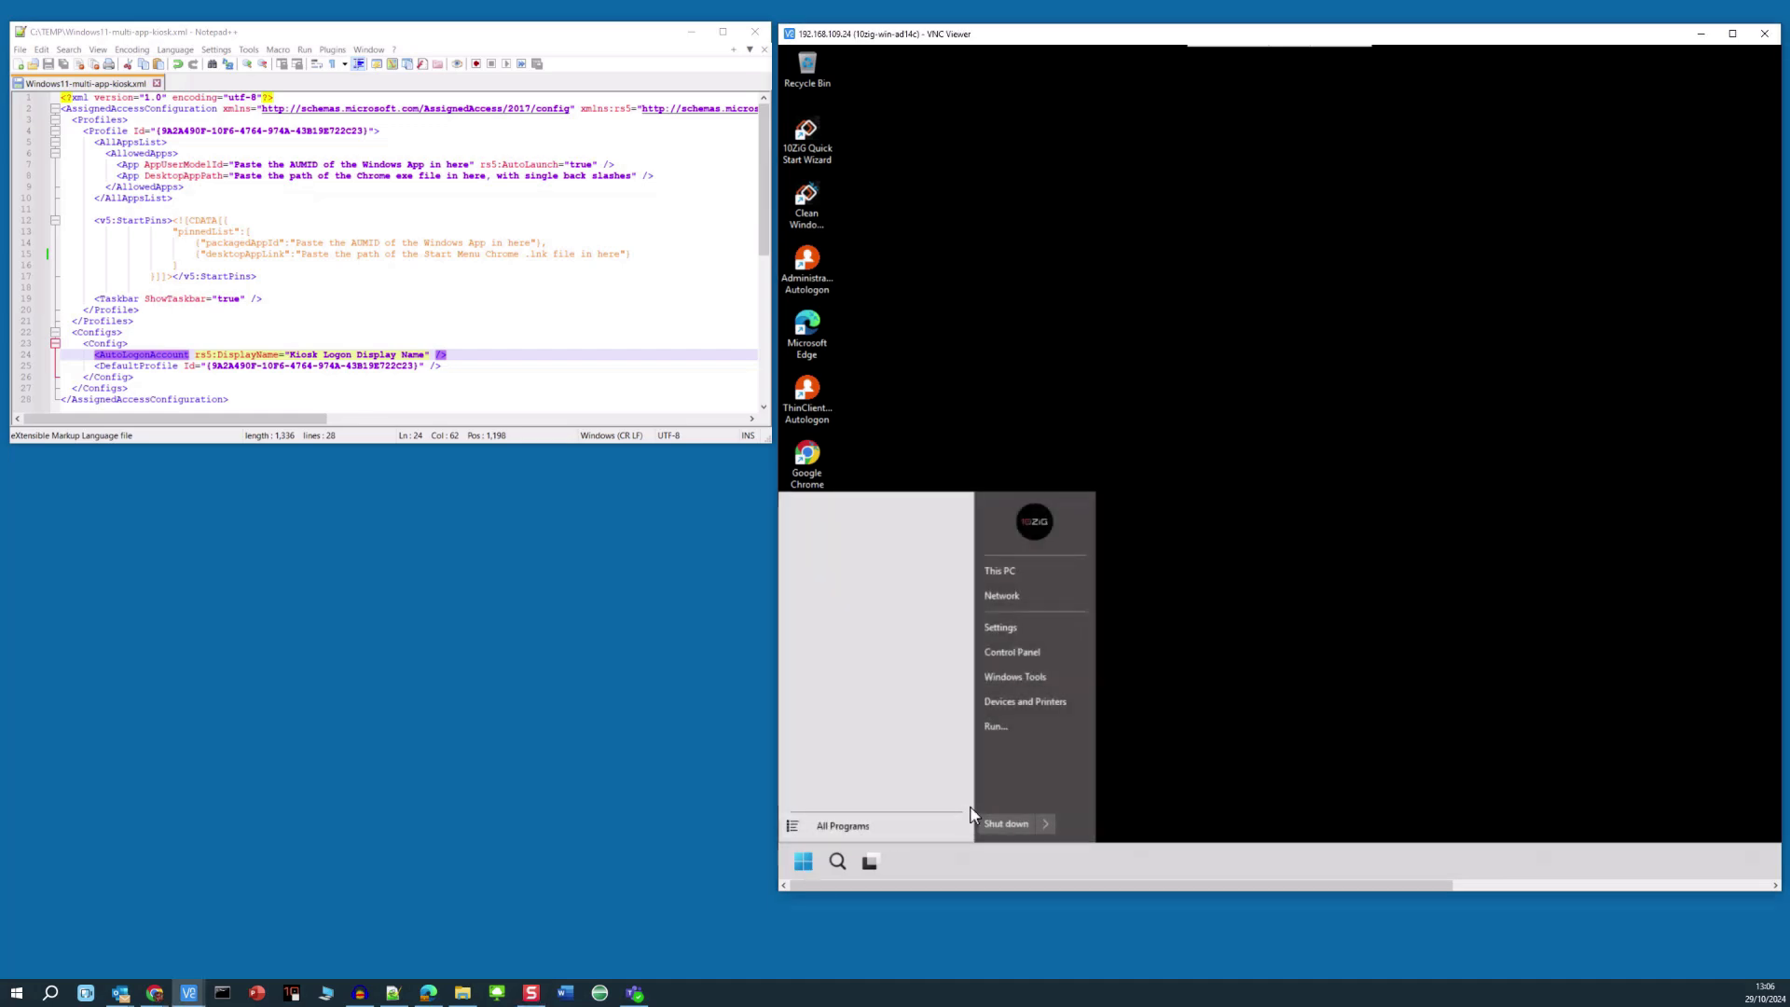
left_click(1042, 725)
type("powershell")
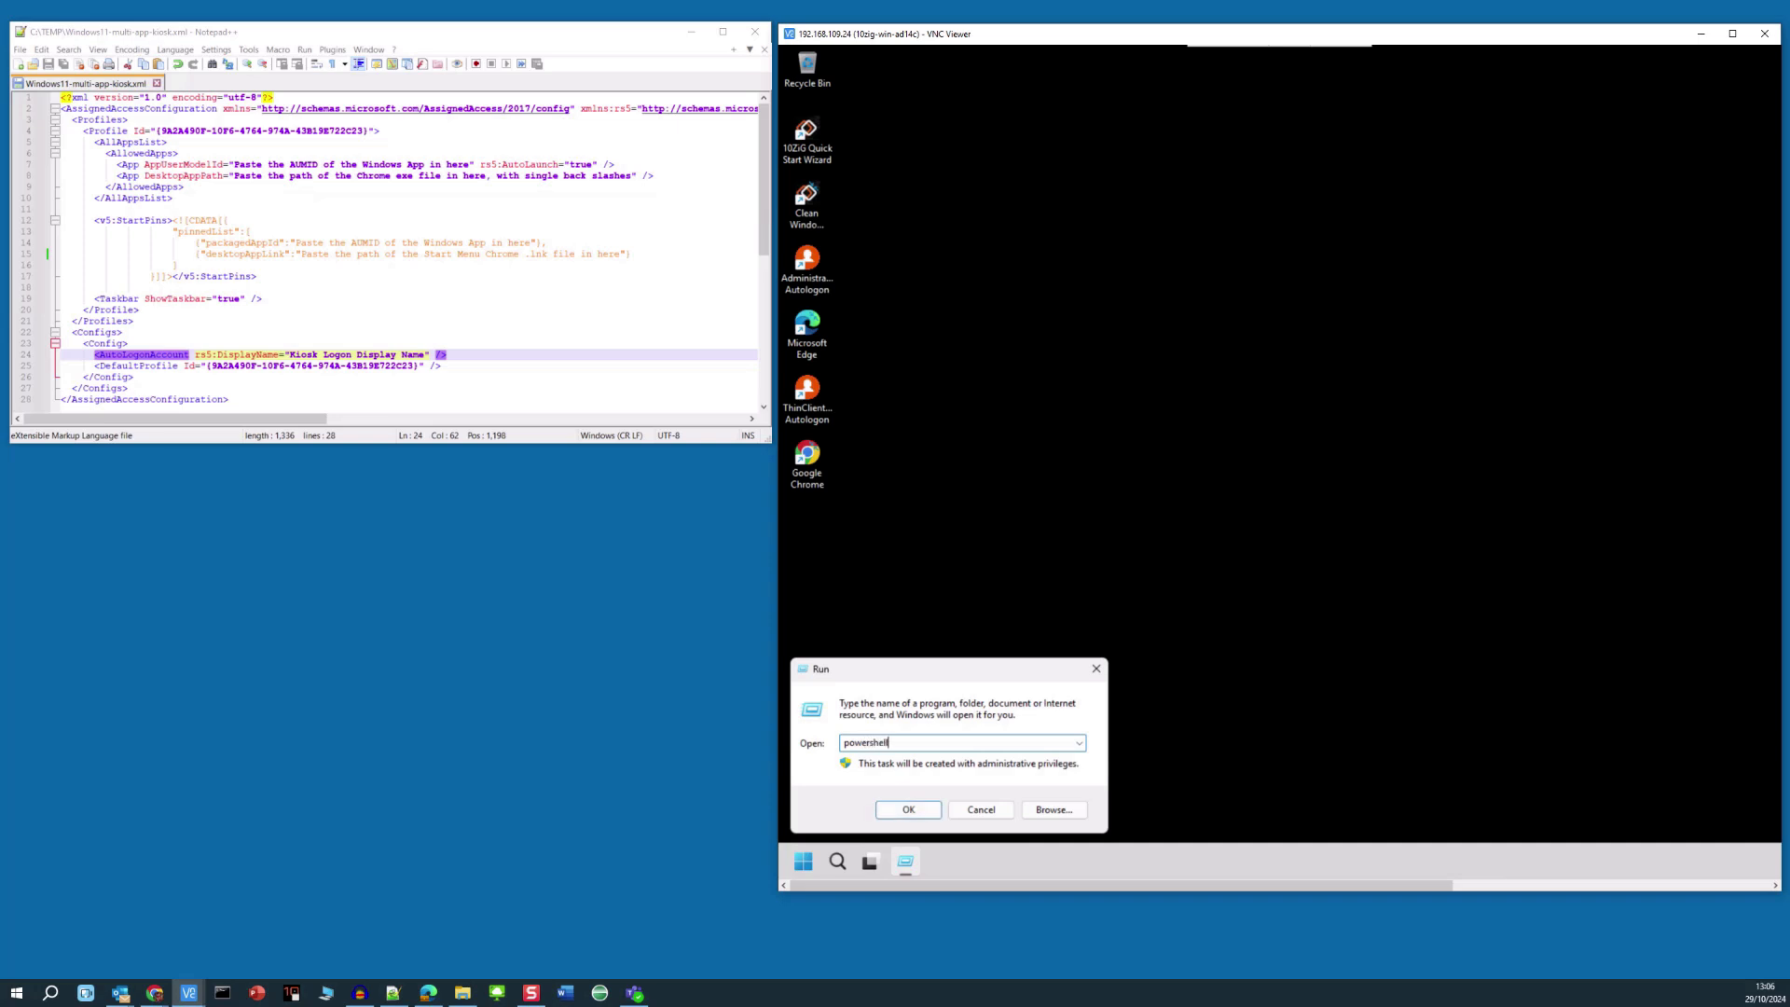
key("Return")
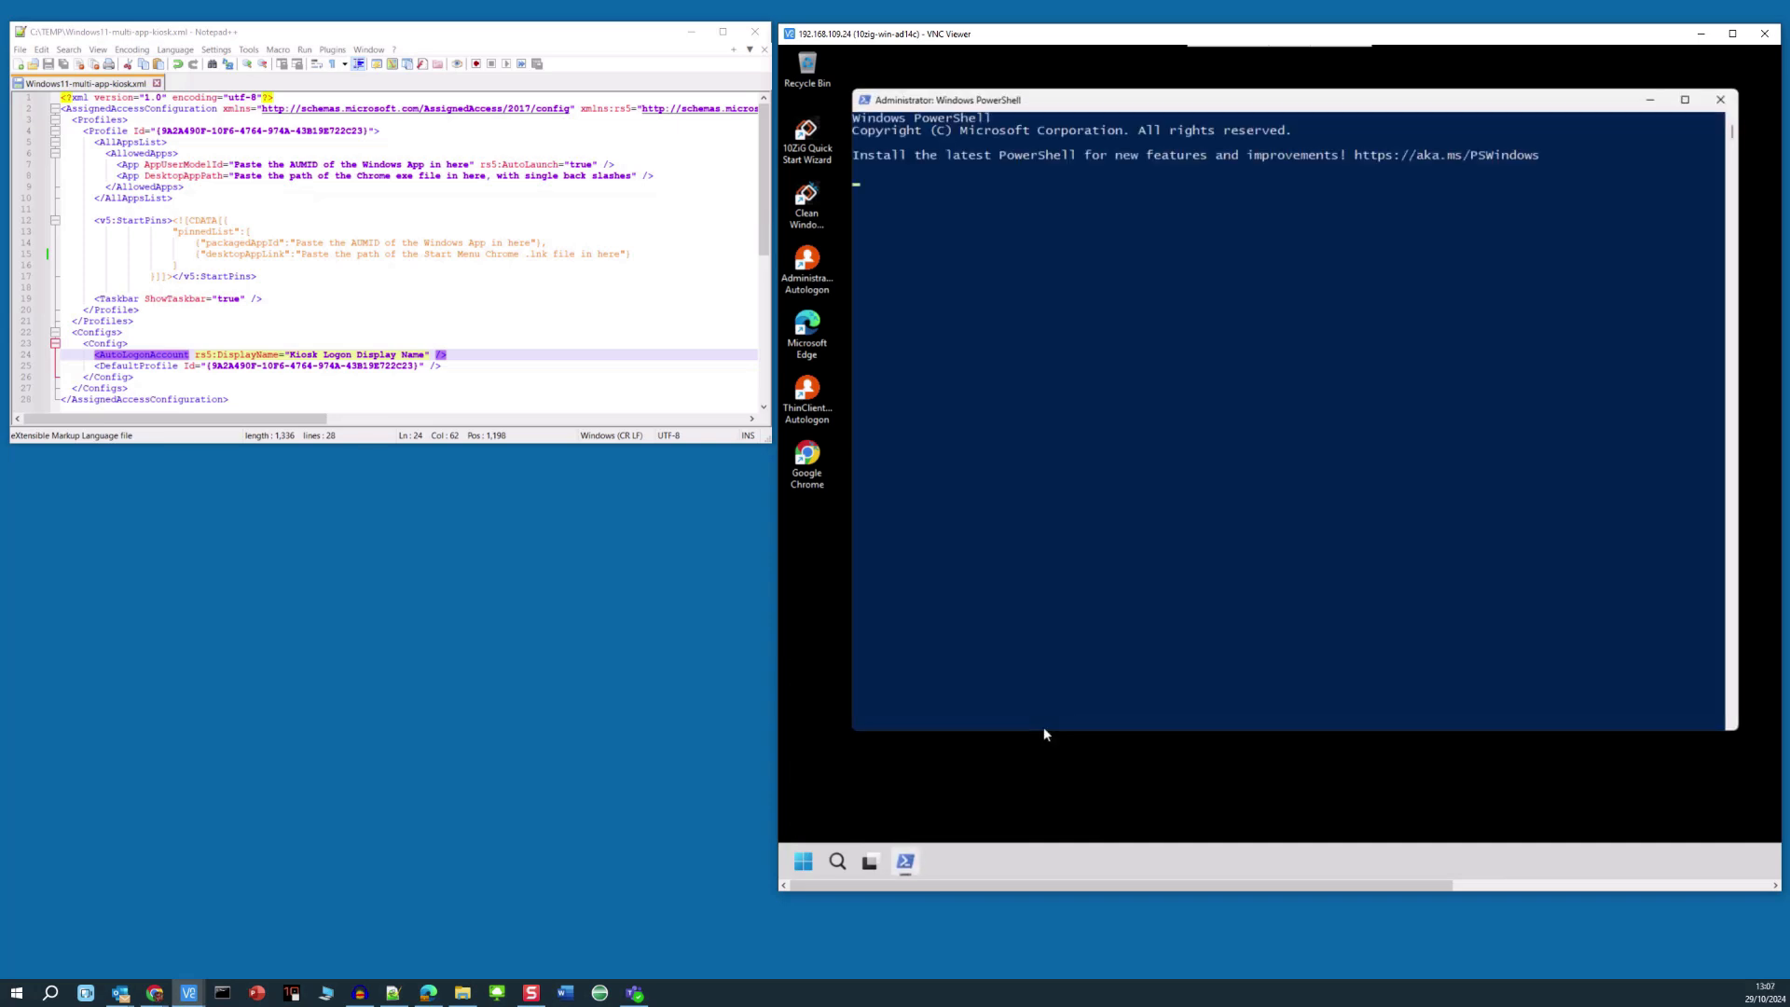
- Move to the root of C: with cd\, clear the console and enter get-startapps
type("cd\\")
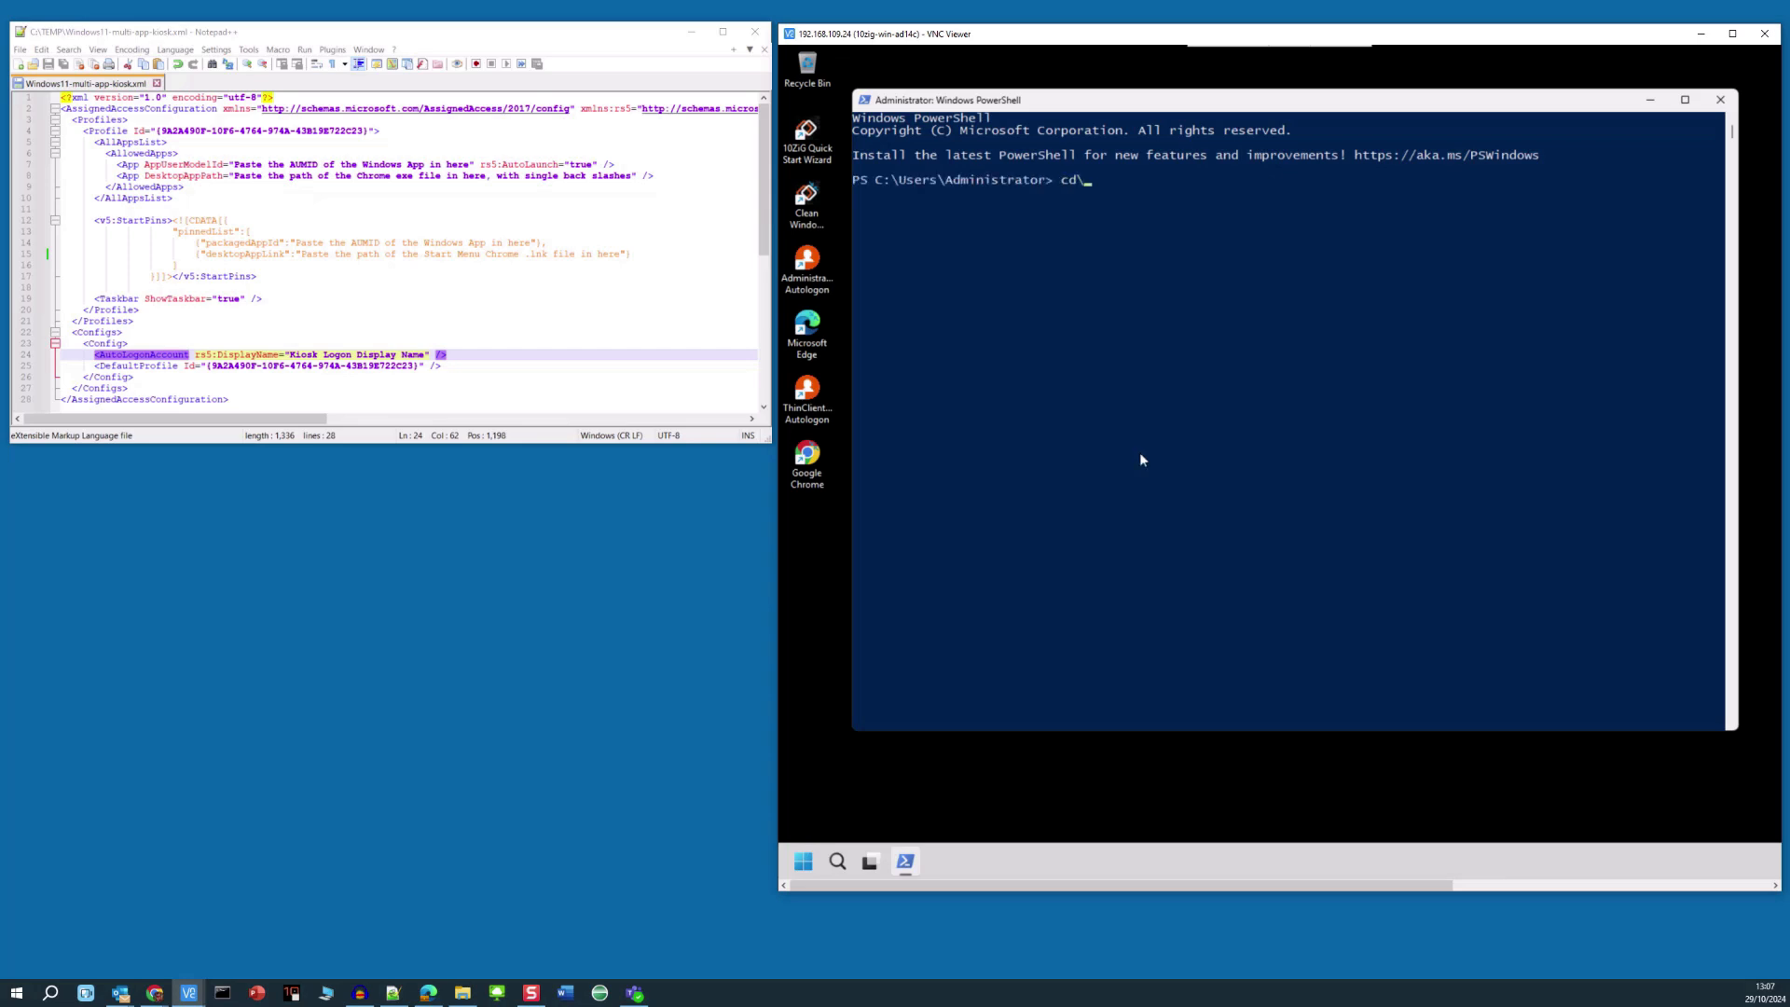
key("Return")
type("cls")
key("Return")
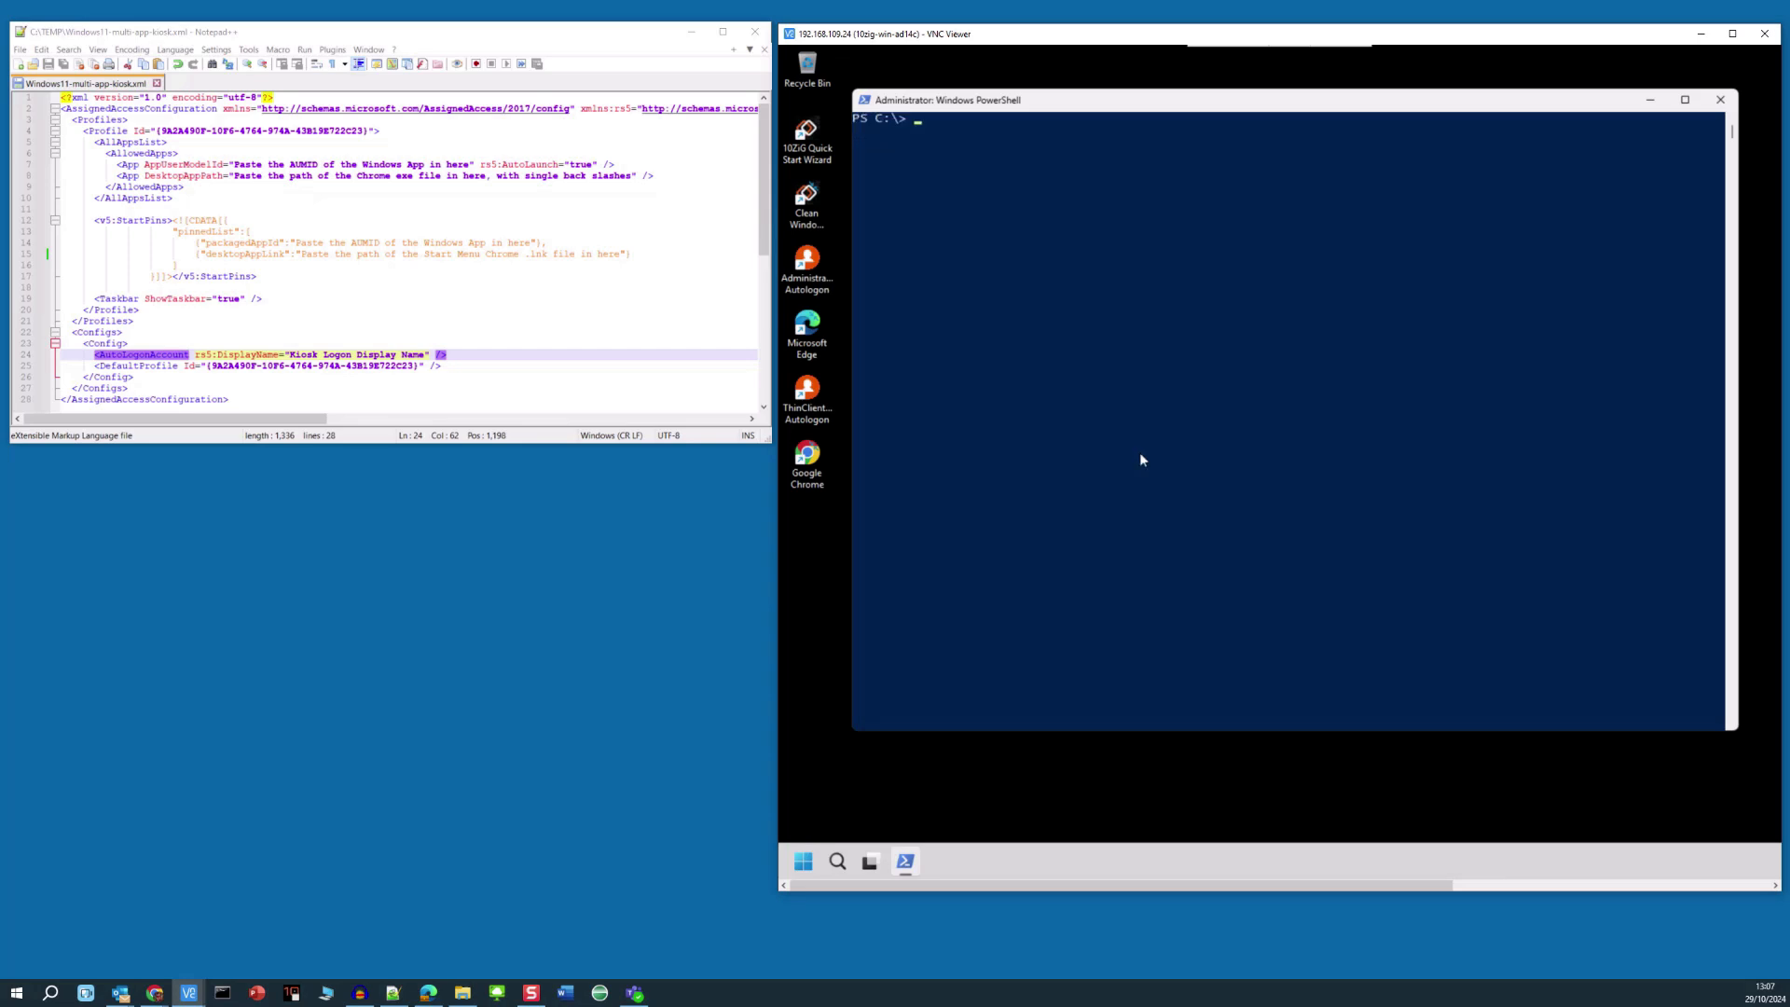
type("get-startapps")
- Run get-startapps and locate the Windows App entry under the AppID column
key("Return")
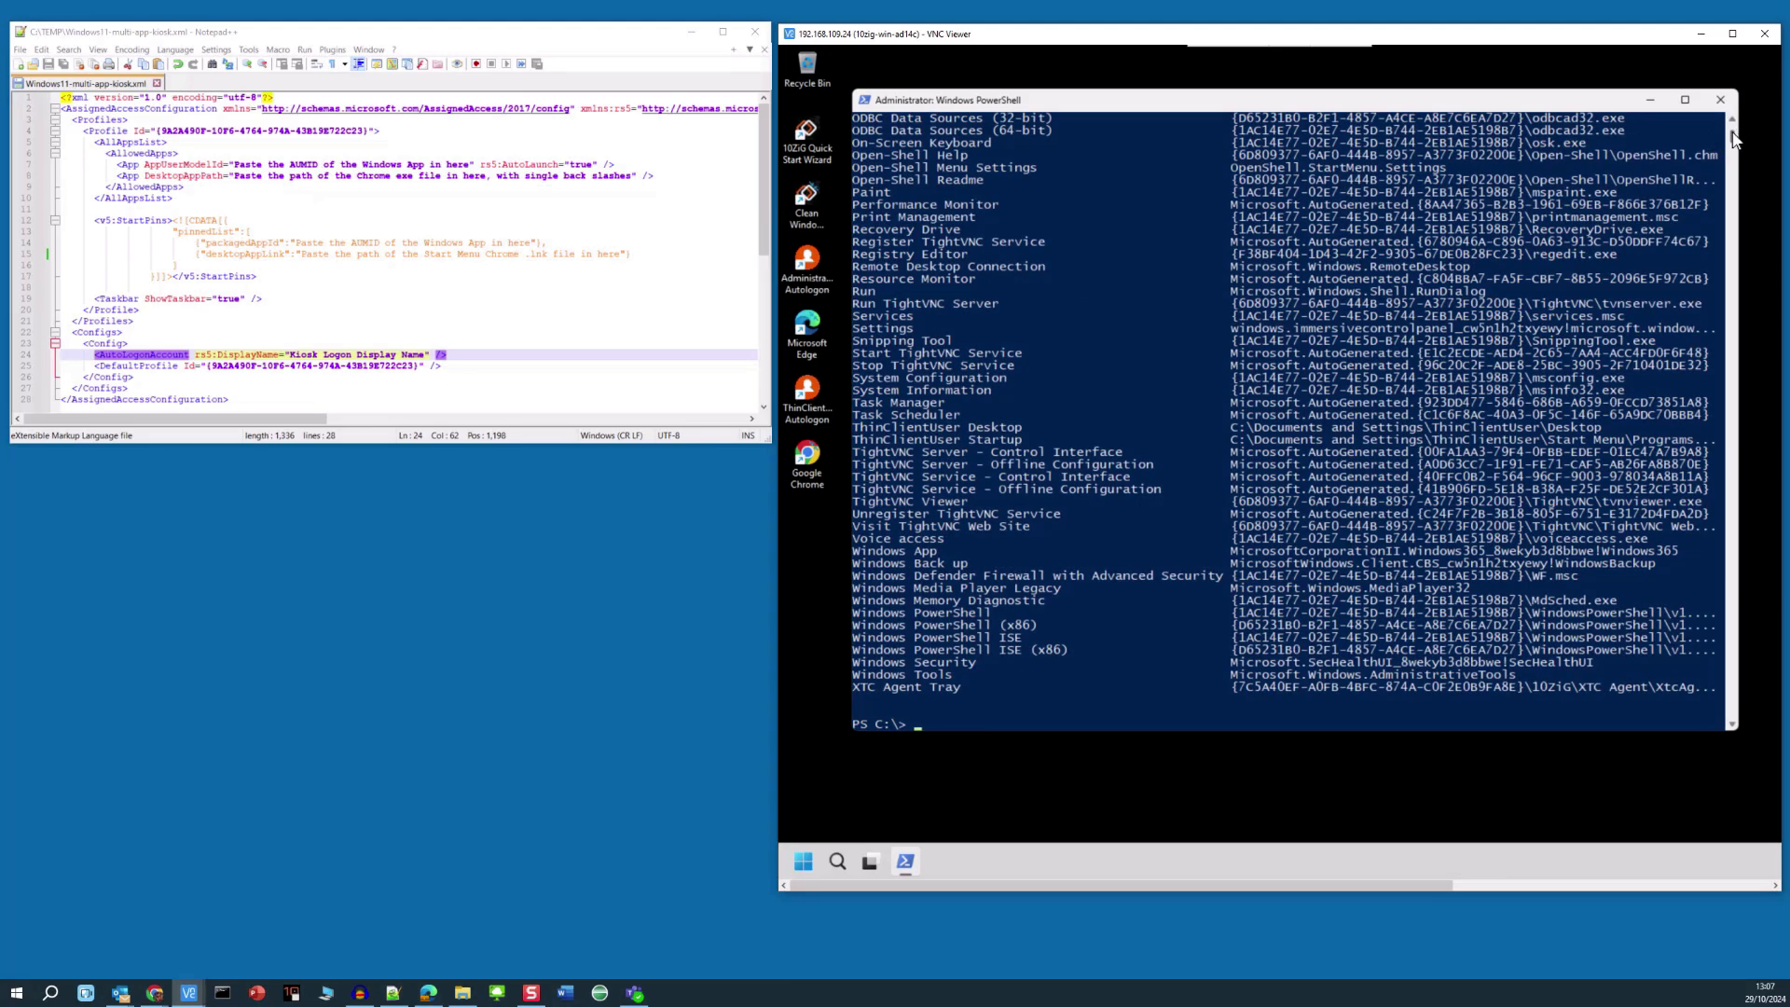
scroll(1734, 135, "up", 8)
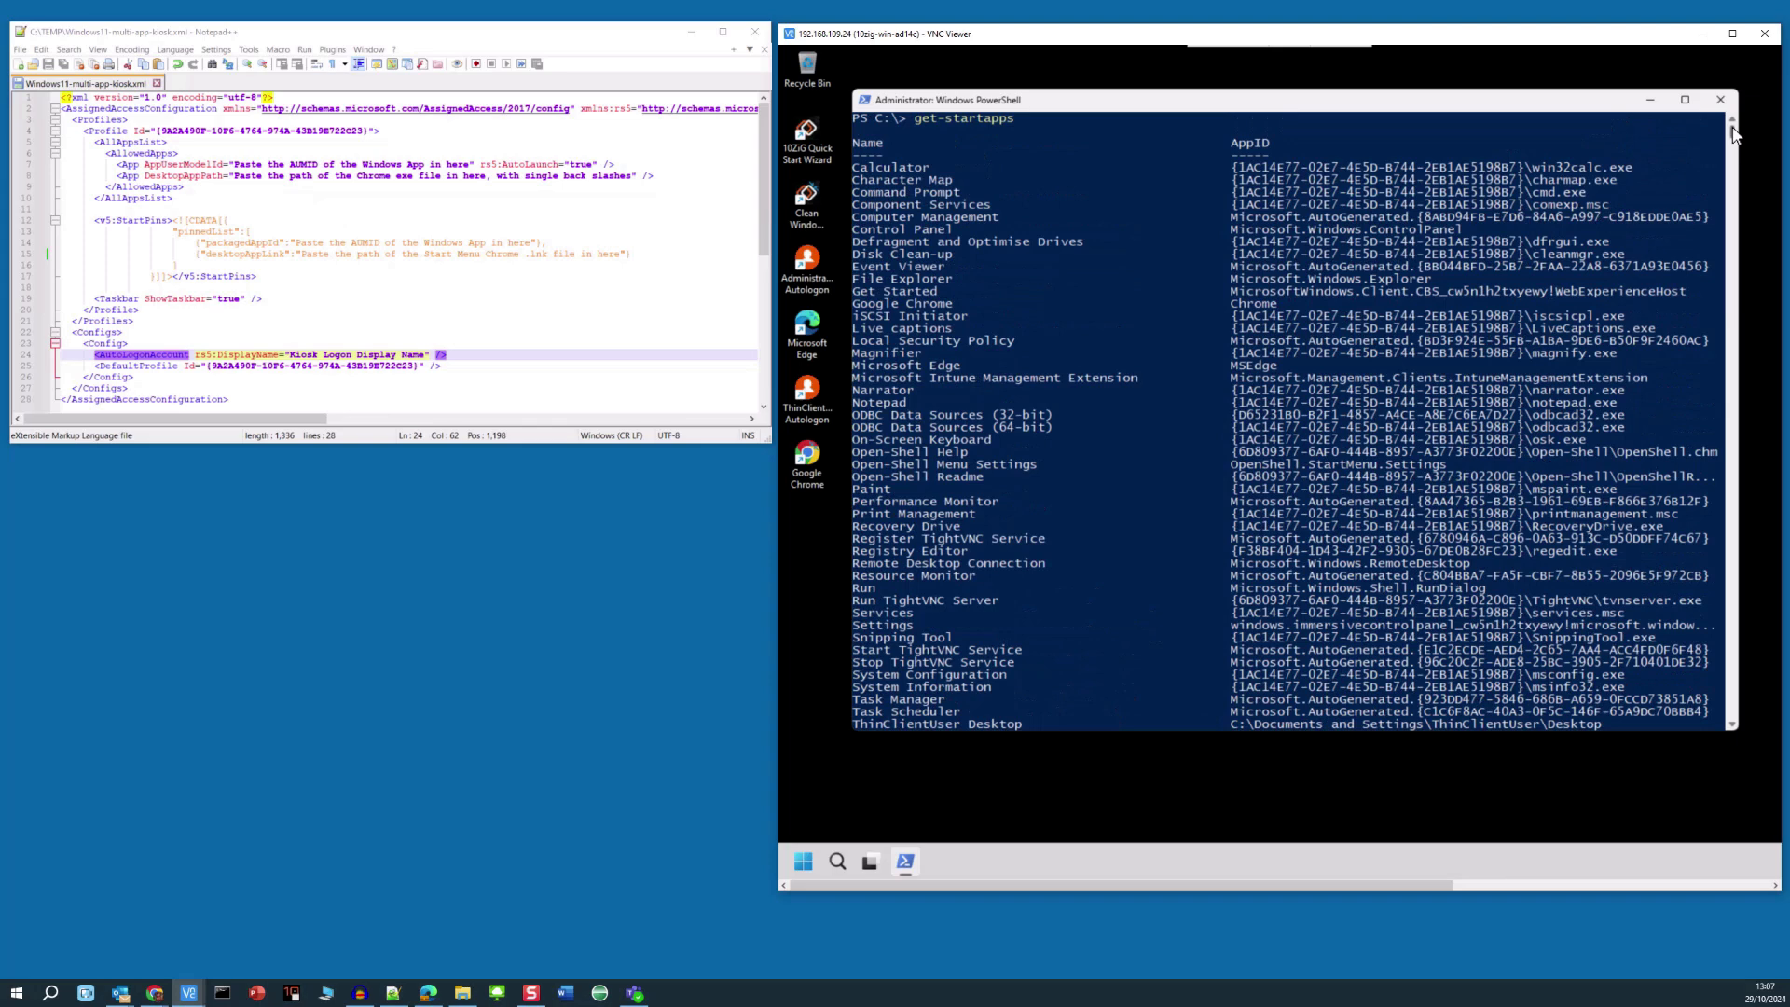
double_click(1233, 142)
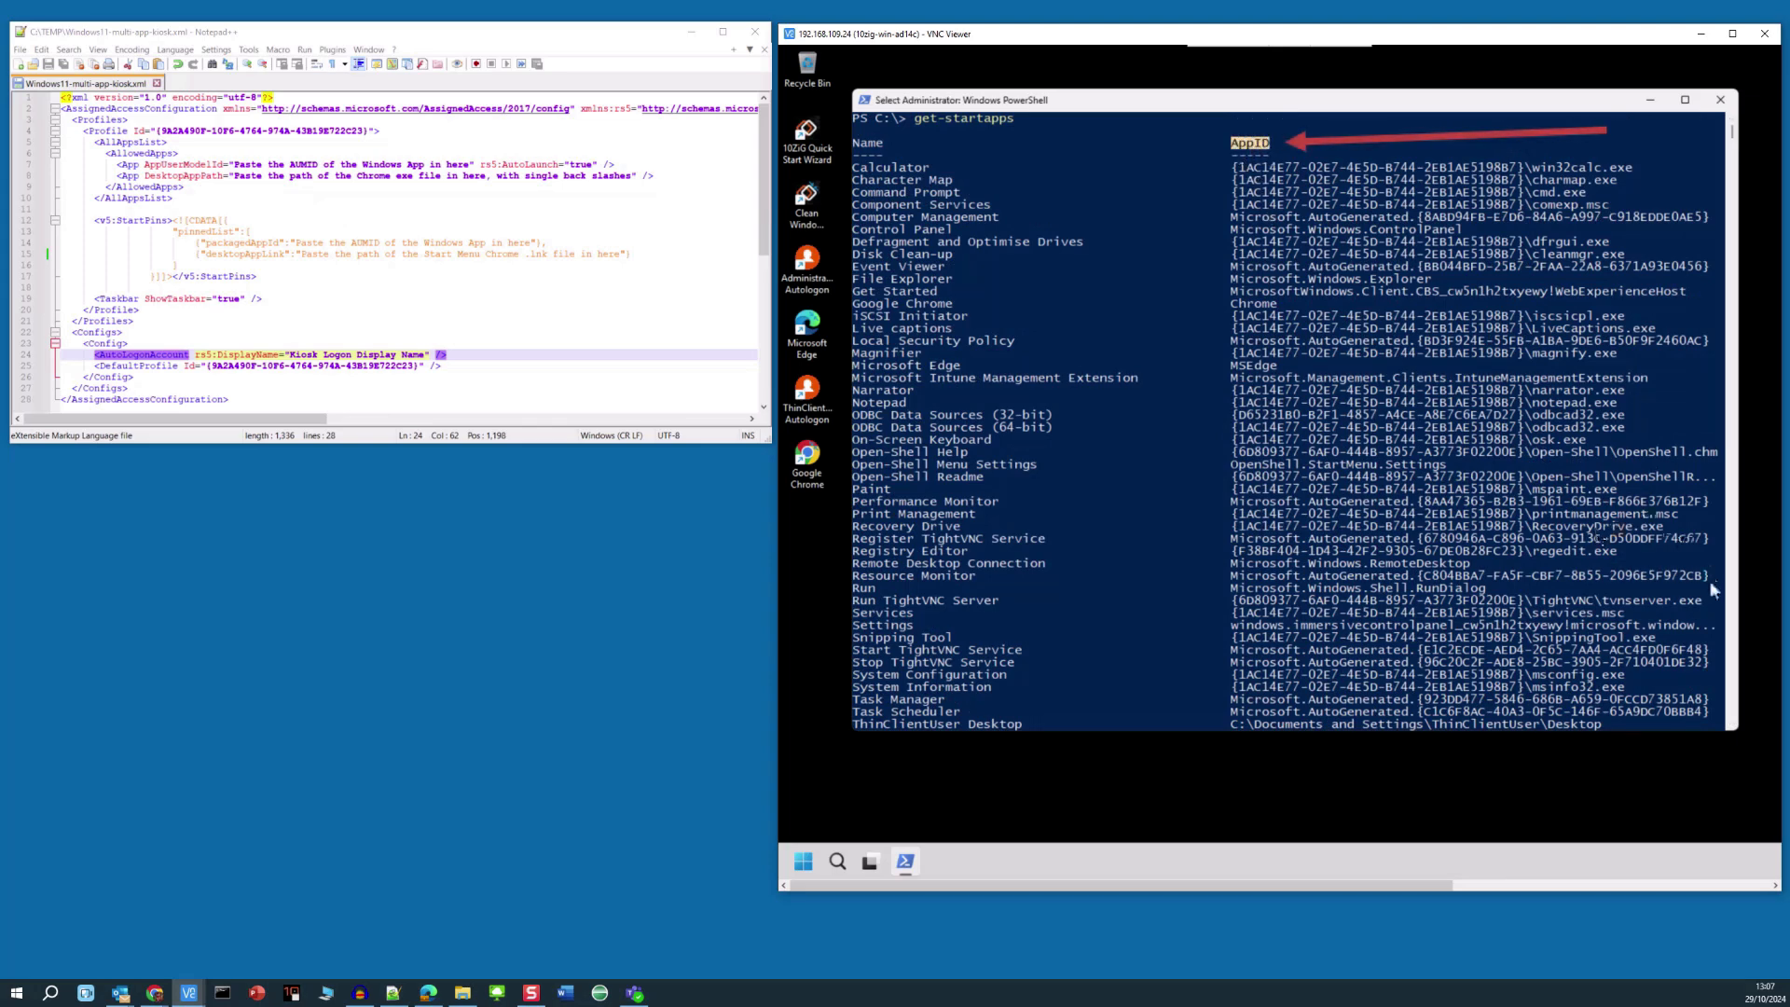
left_click(1731, 694)
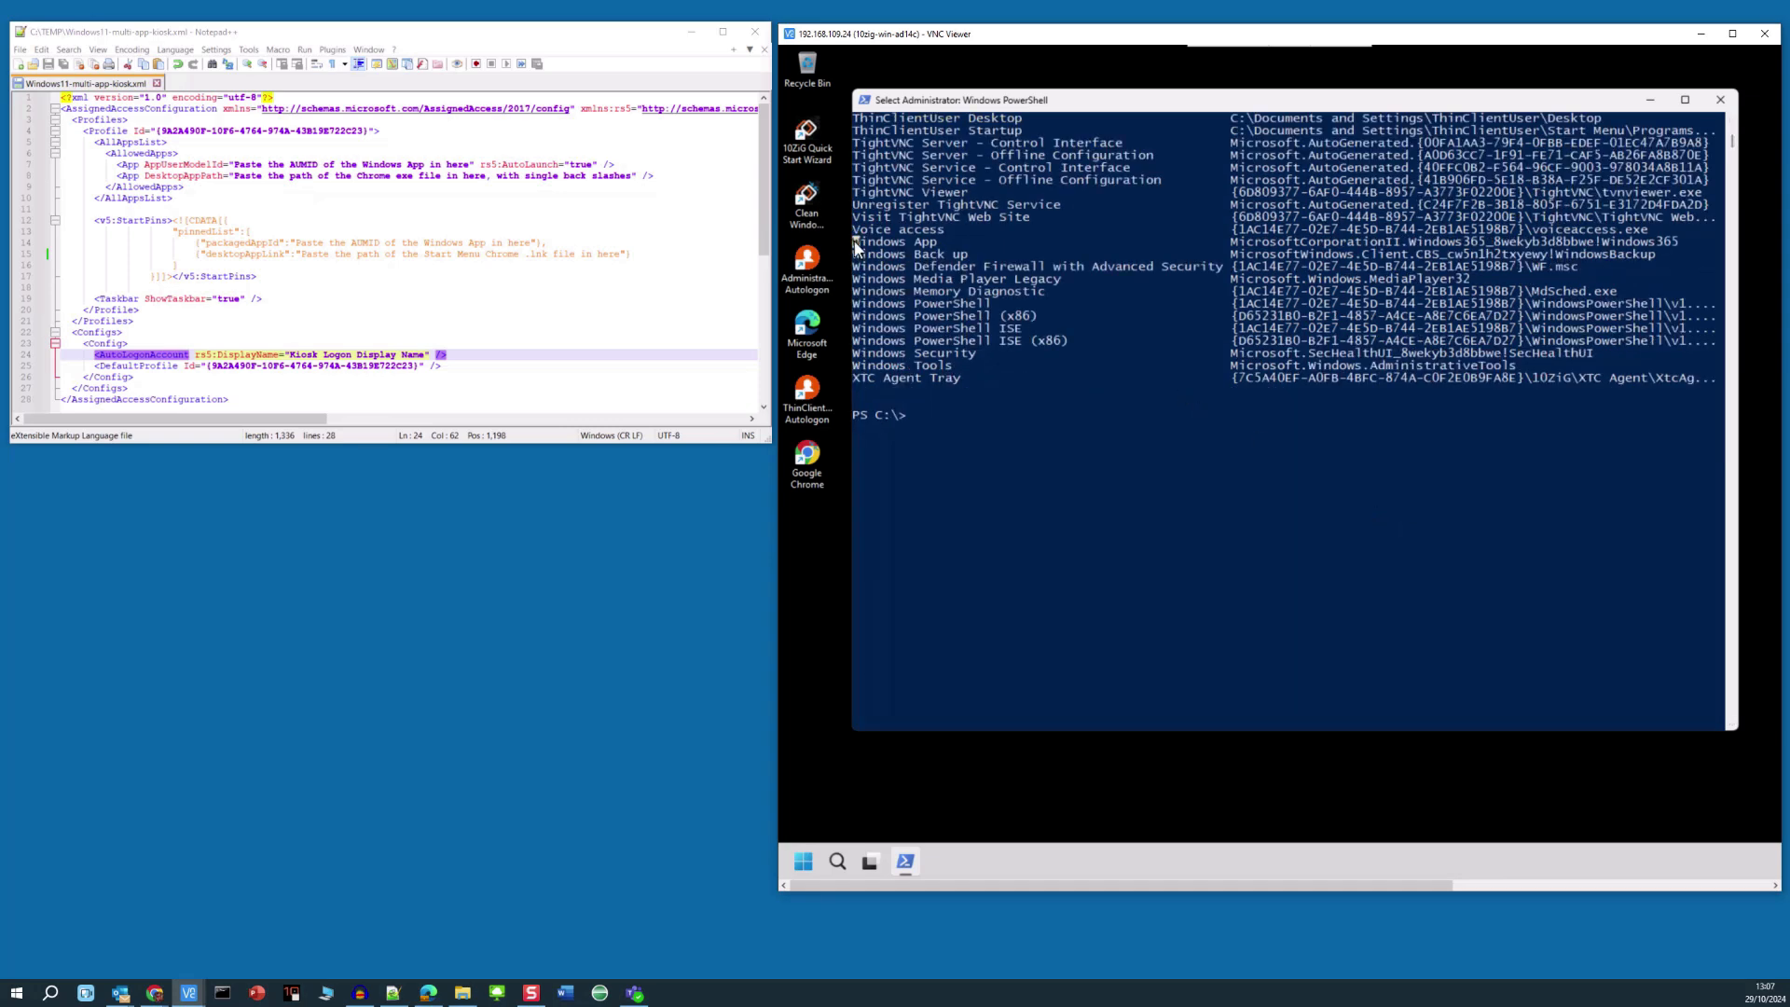
left_click_drag(908, 238, 937, 242)
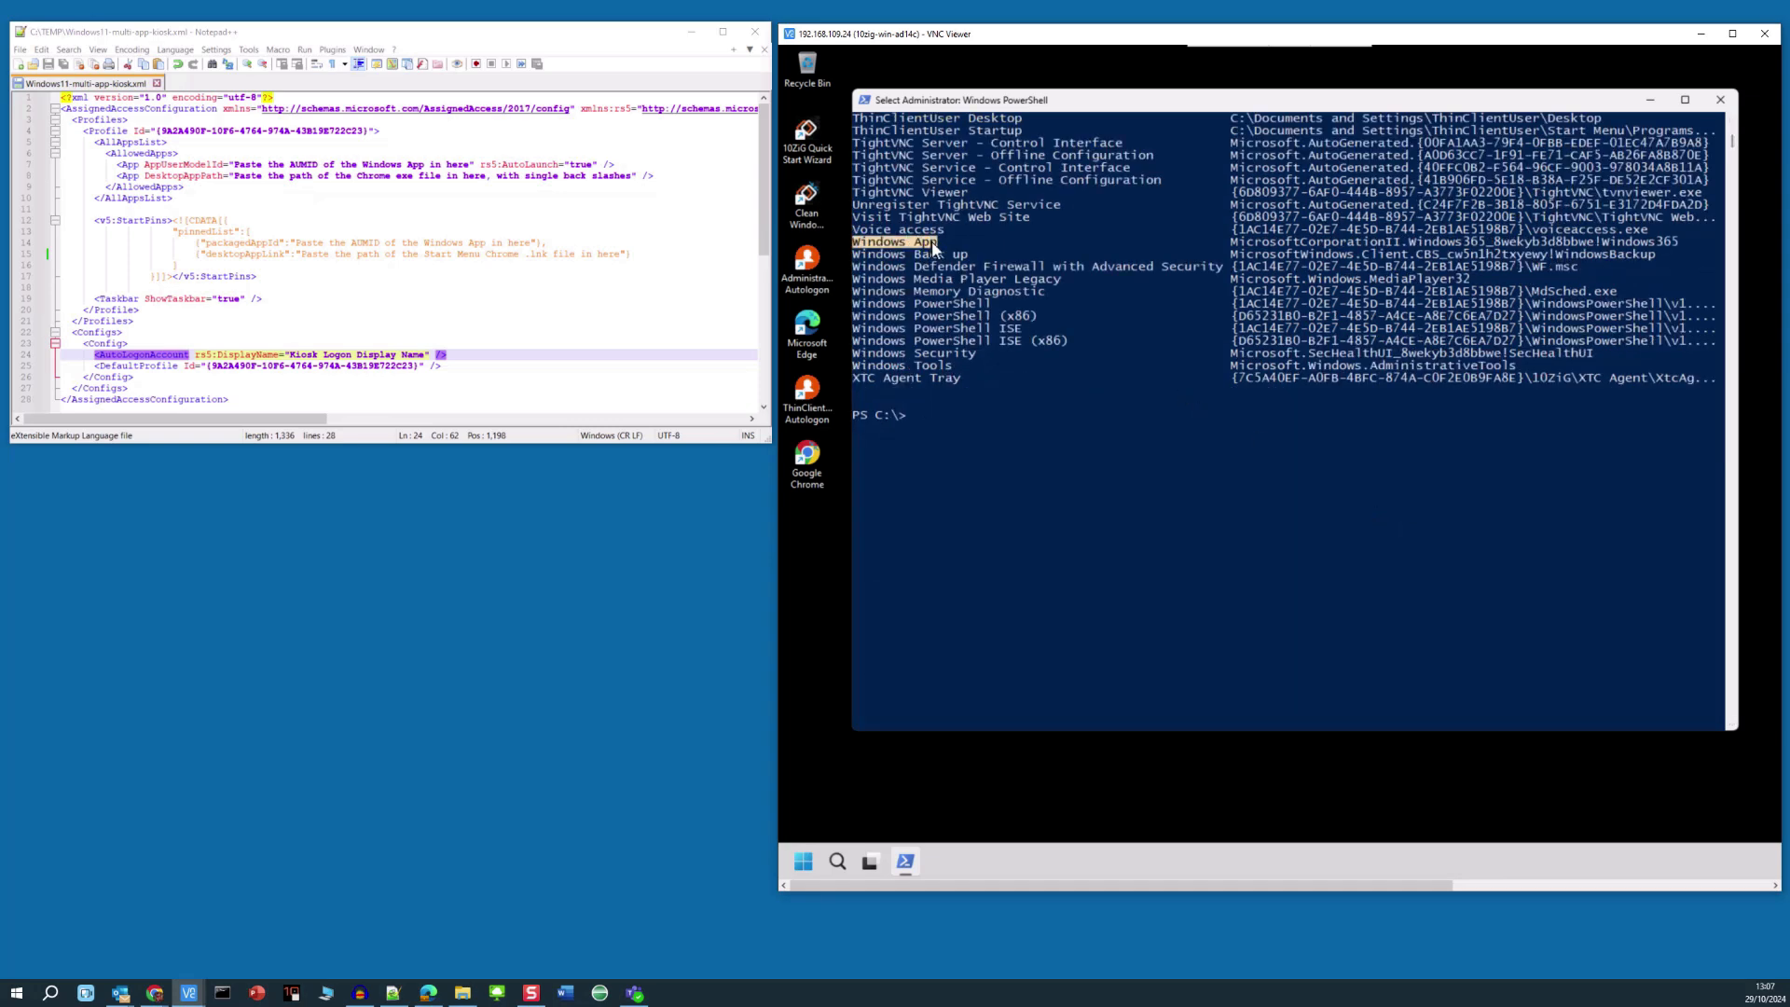
- Copy the Windows App AUMID without its trailing space and select the line 7 placeholder
double_click(1248, 243)
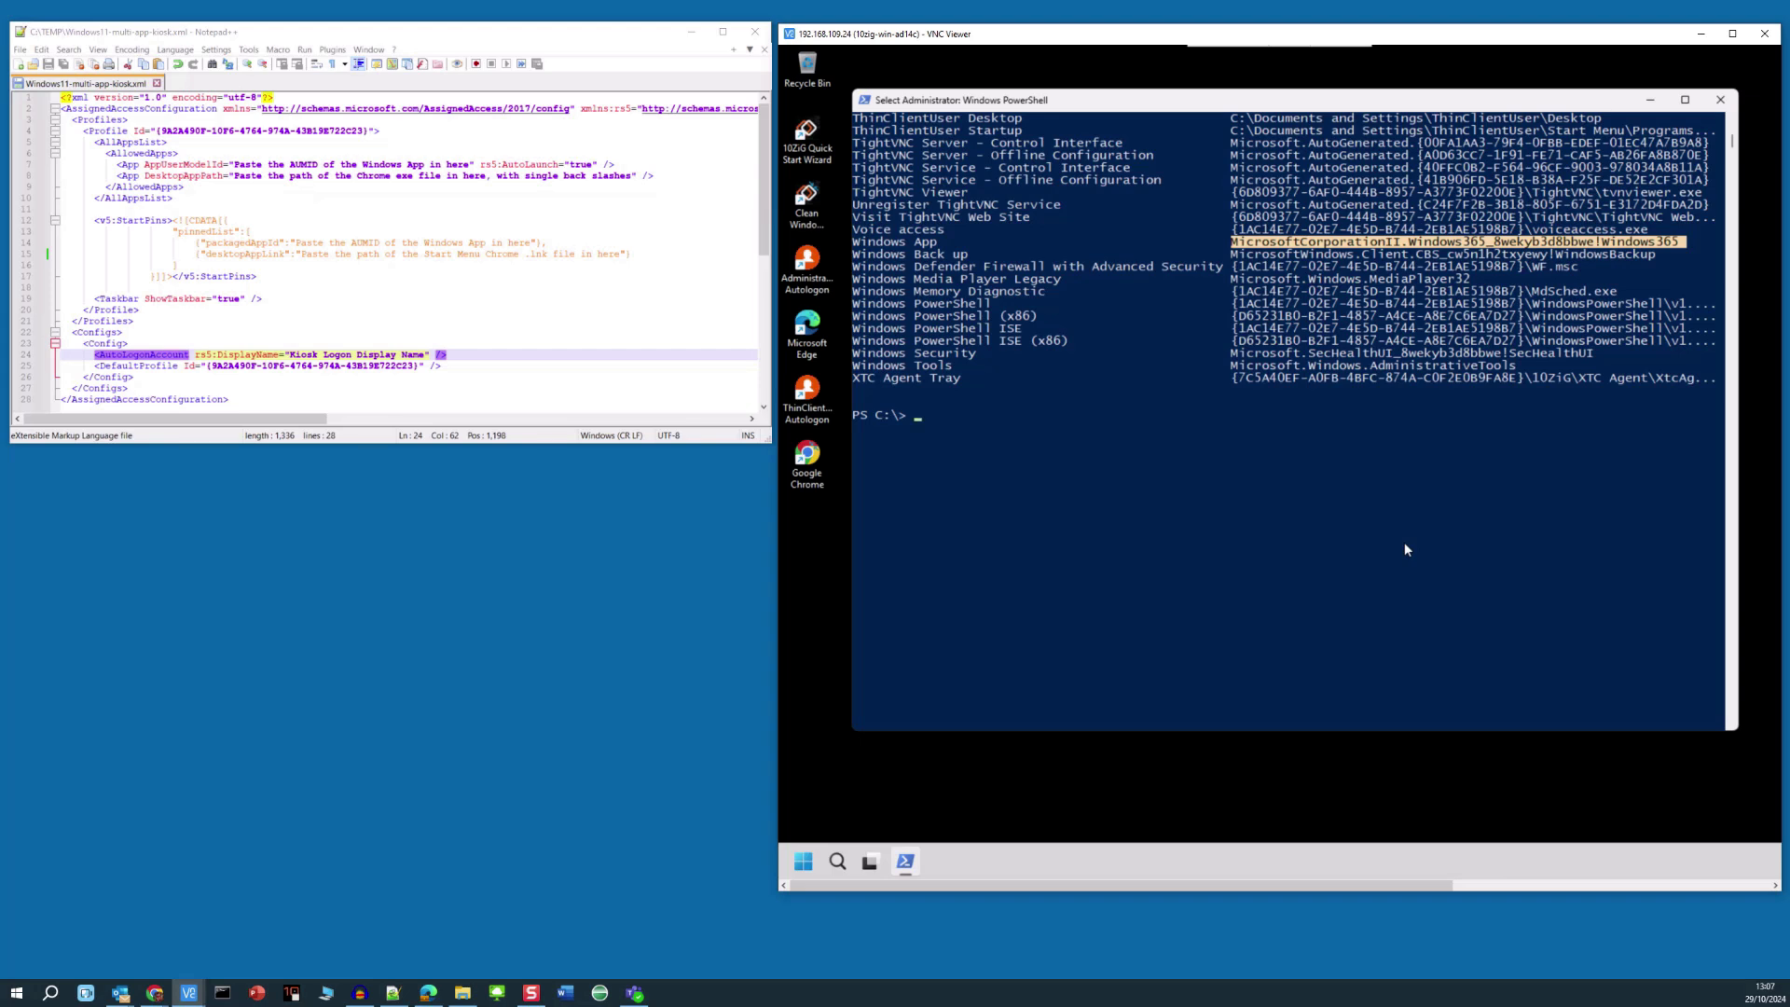
key("shift+Left")
key("ctrl+c")
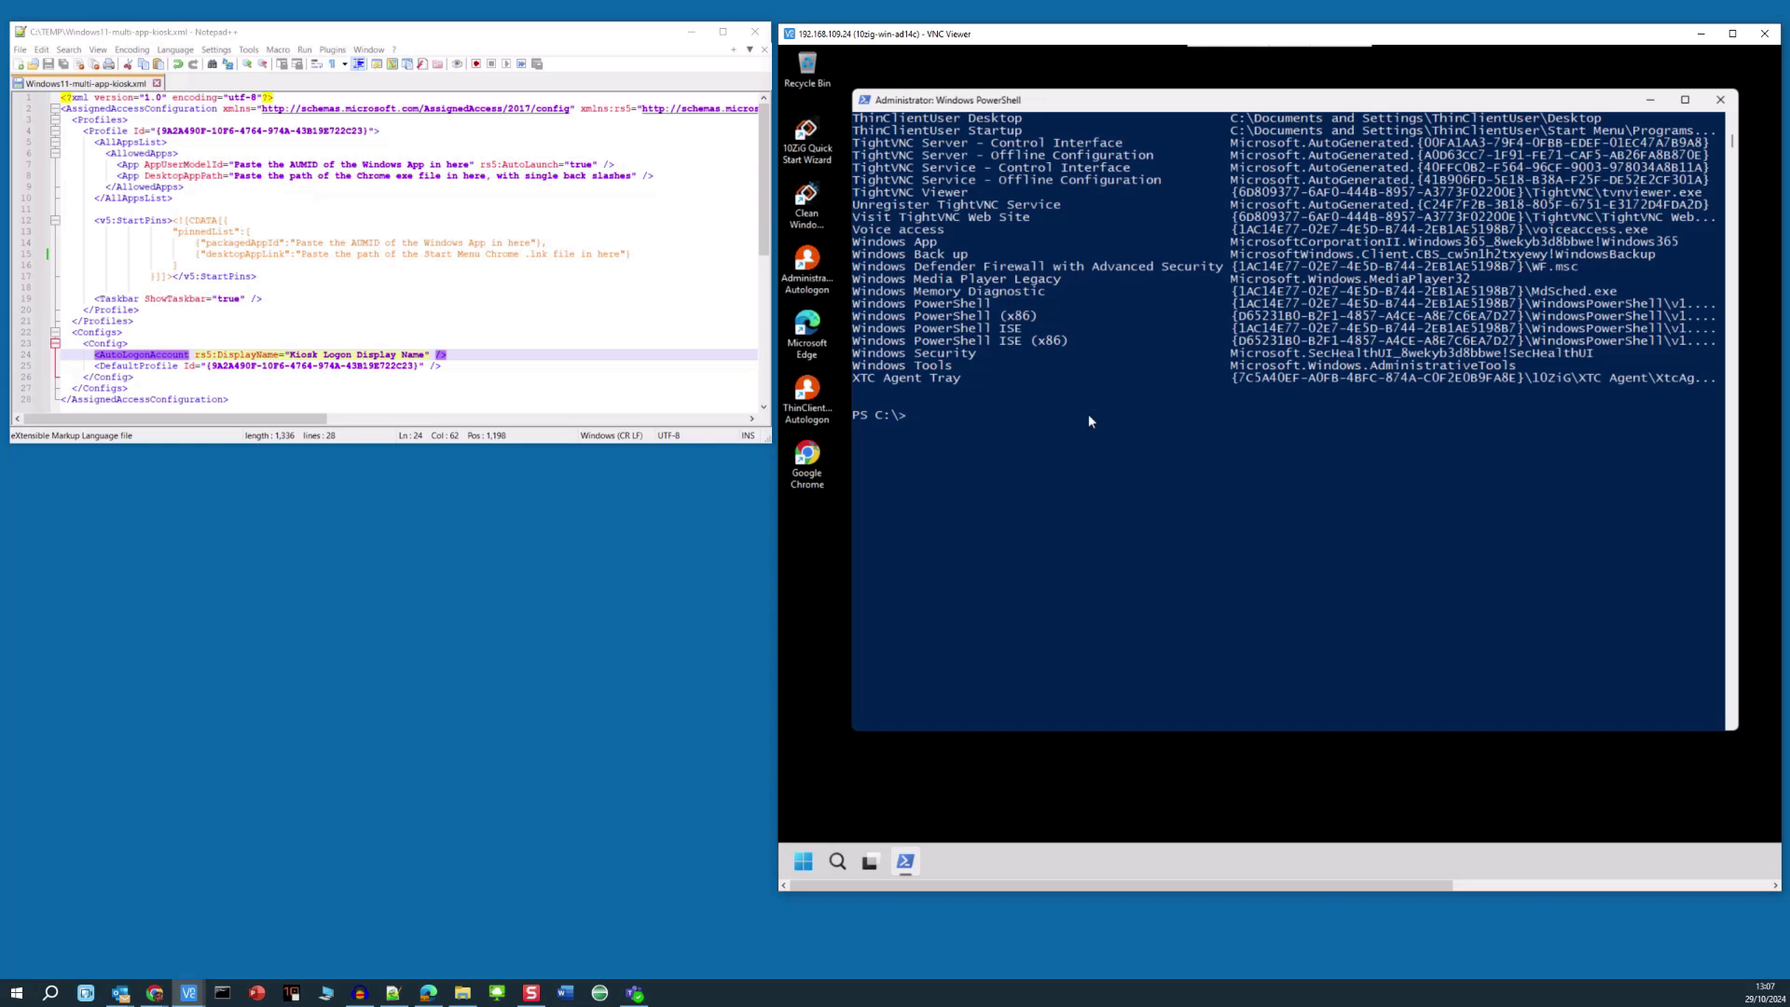
left_click(1233, 242)
double_click(1234, 243)
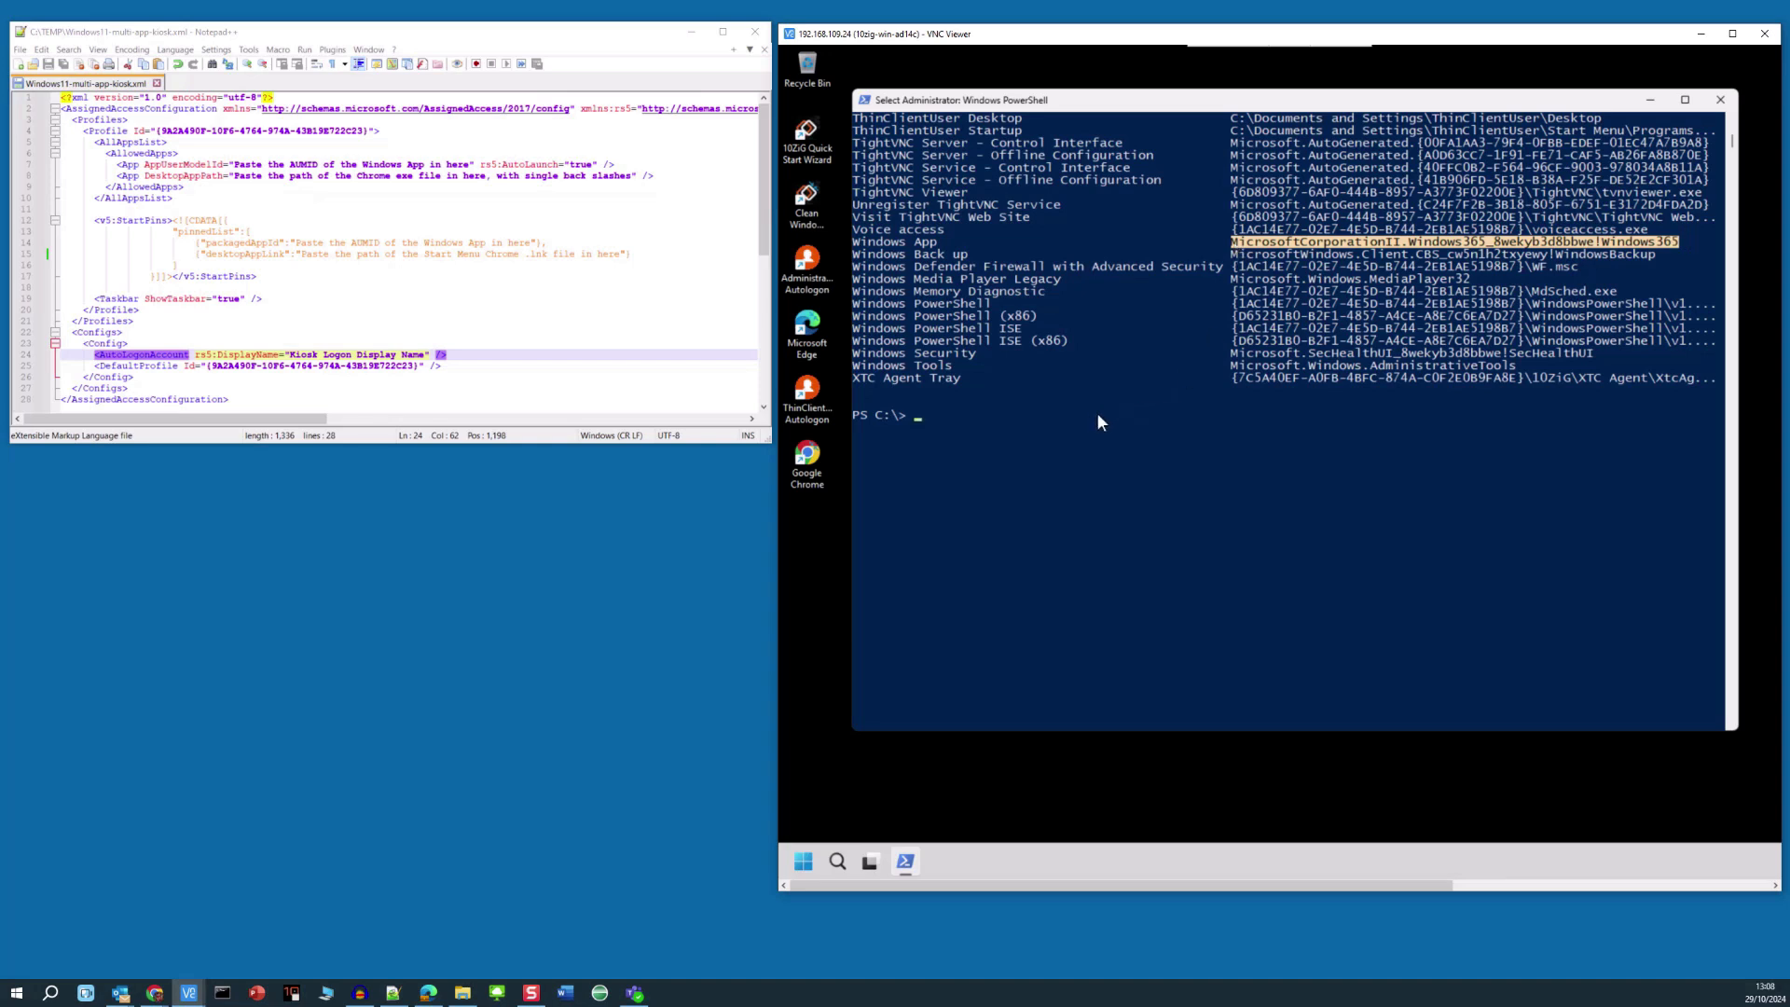
key("ctrl+c")
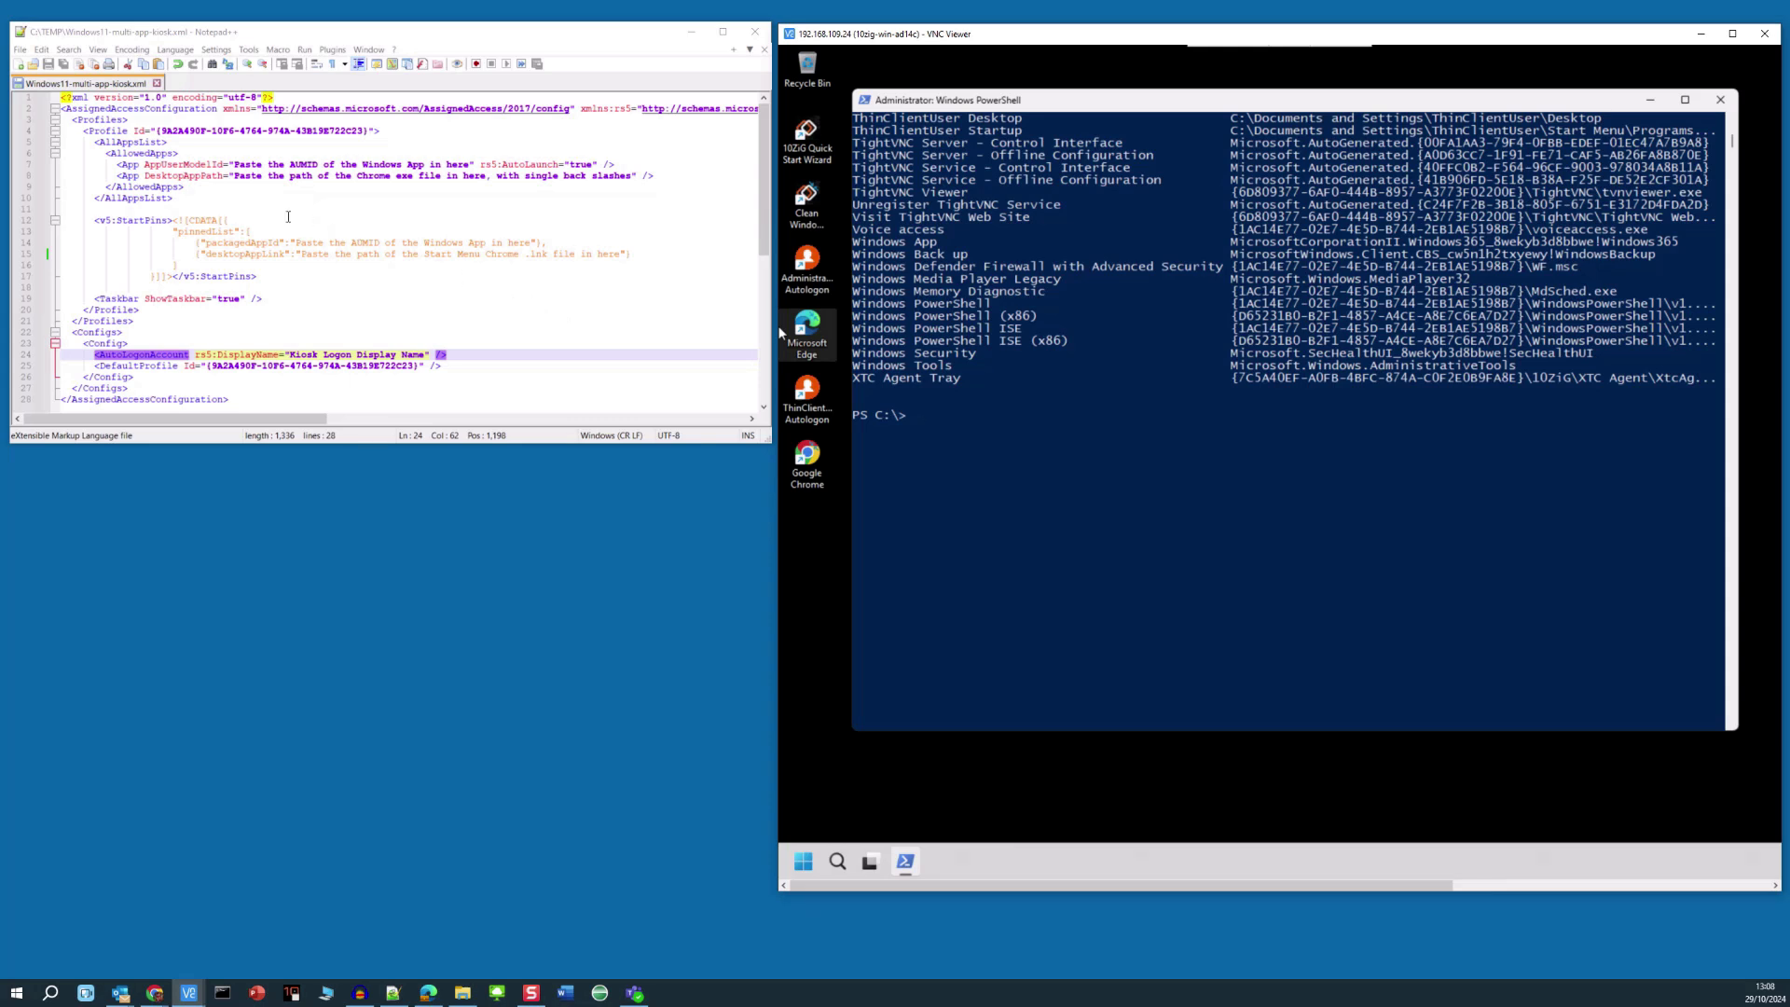
left_click_drag(236, 165, 473, 165)
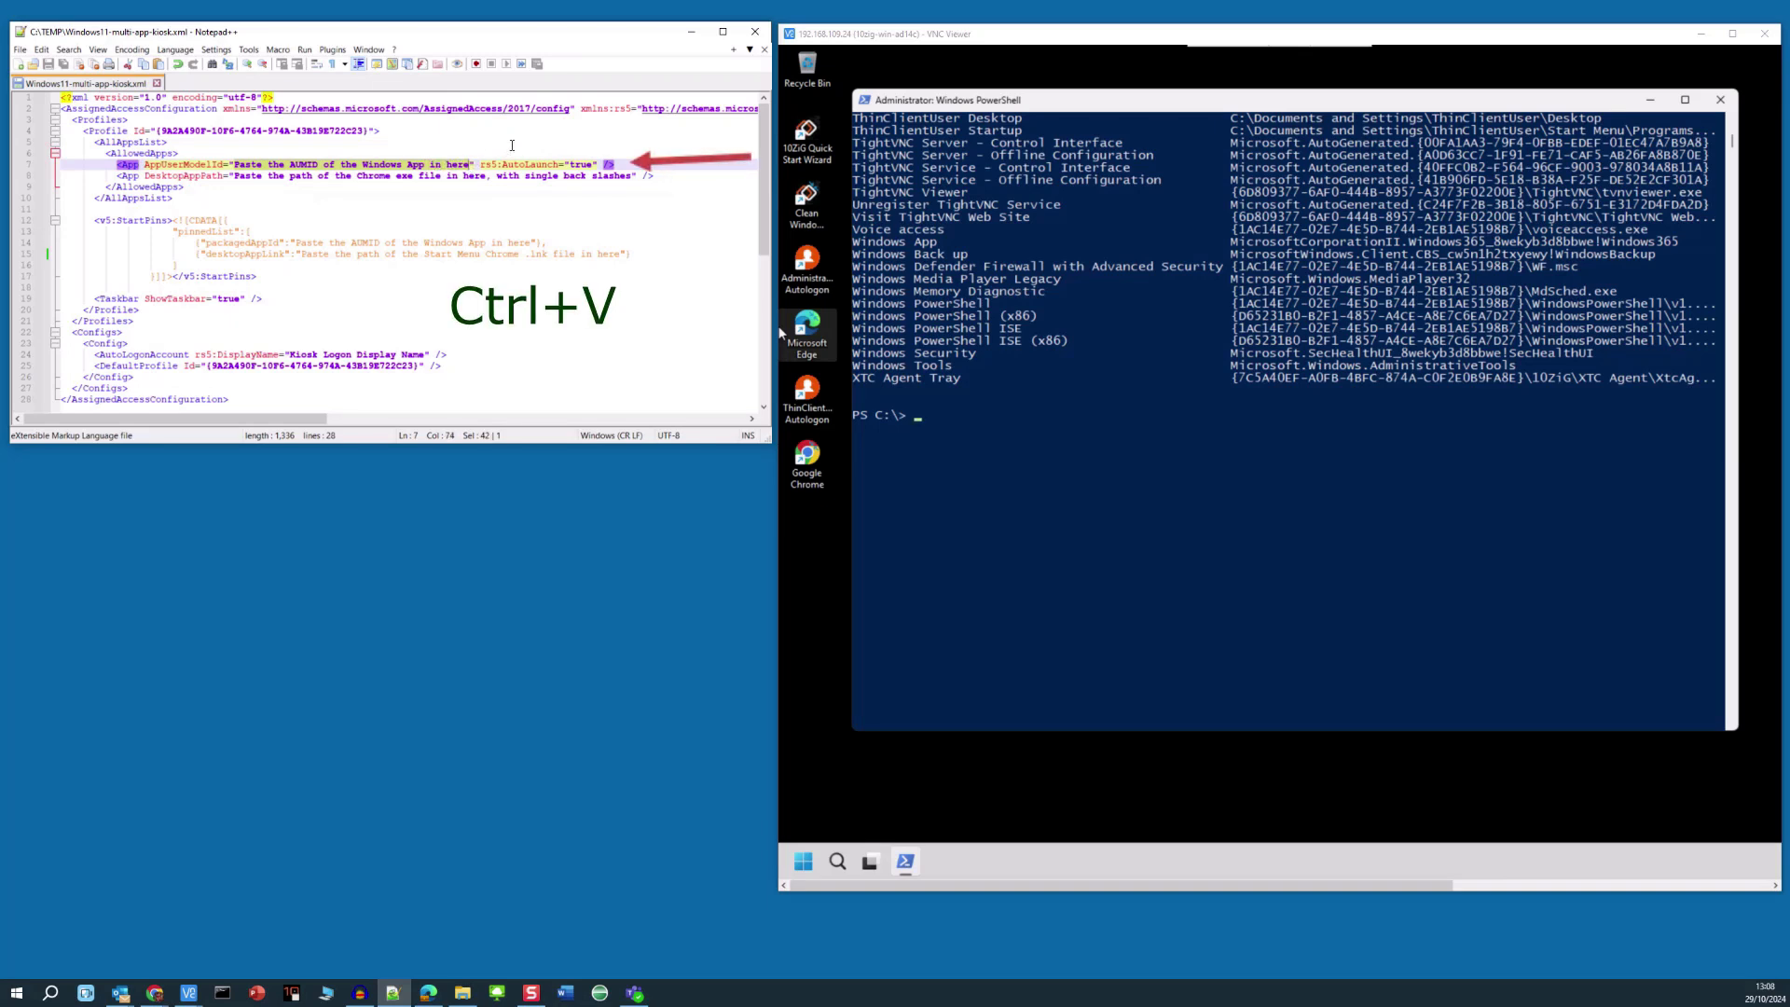
- Paste MicrosoftCorporationII.Windows365_8wekyb3d8bbwe!Windows365 over the line 7 placeholder, leaving AutoLaunch true
key("ctrl+v")
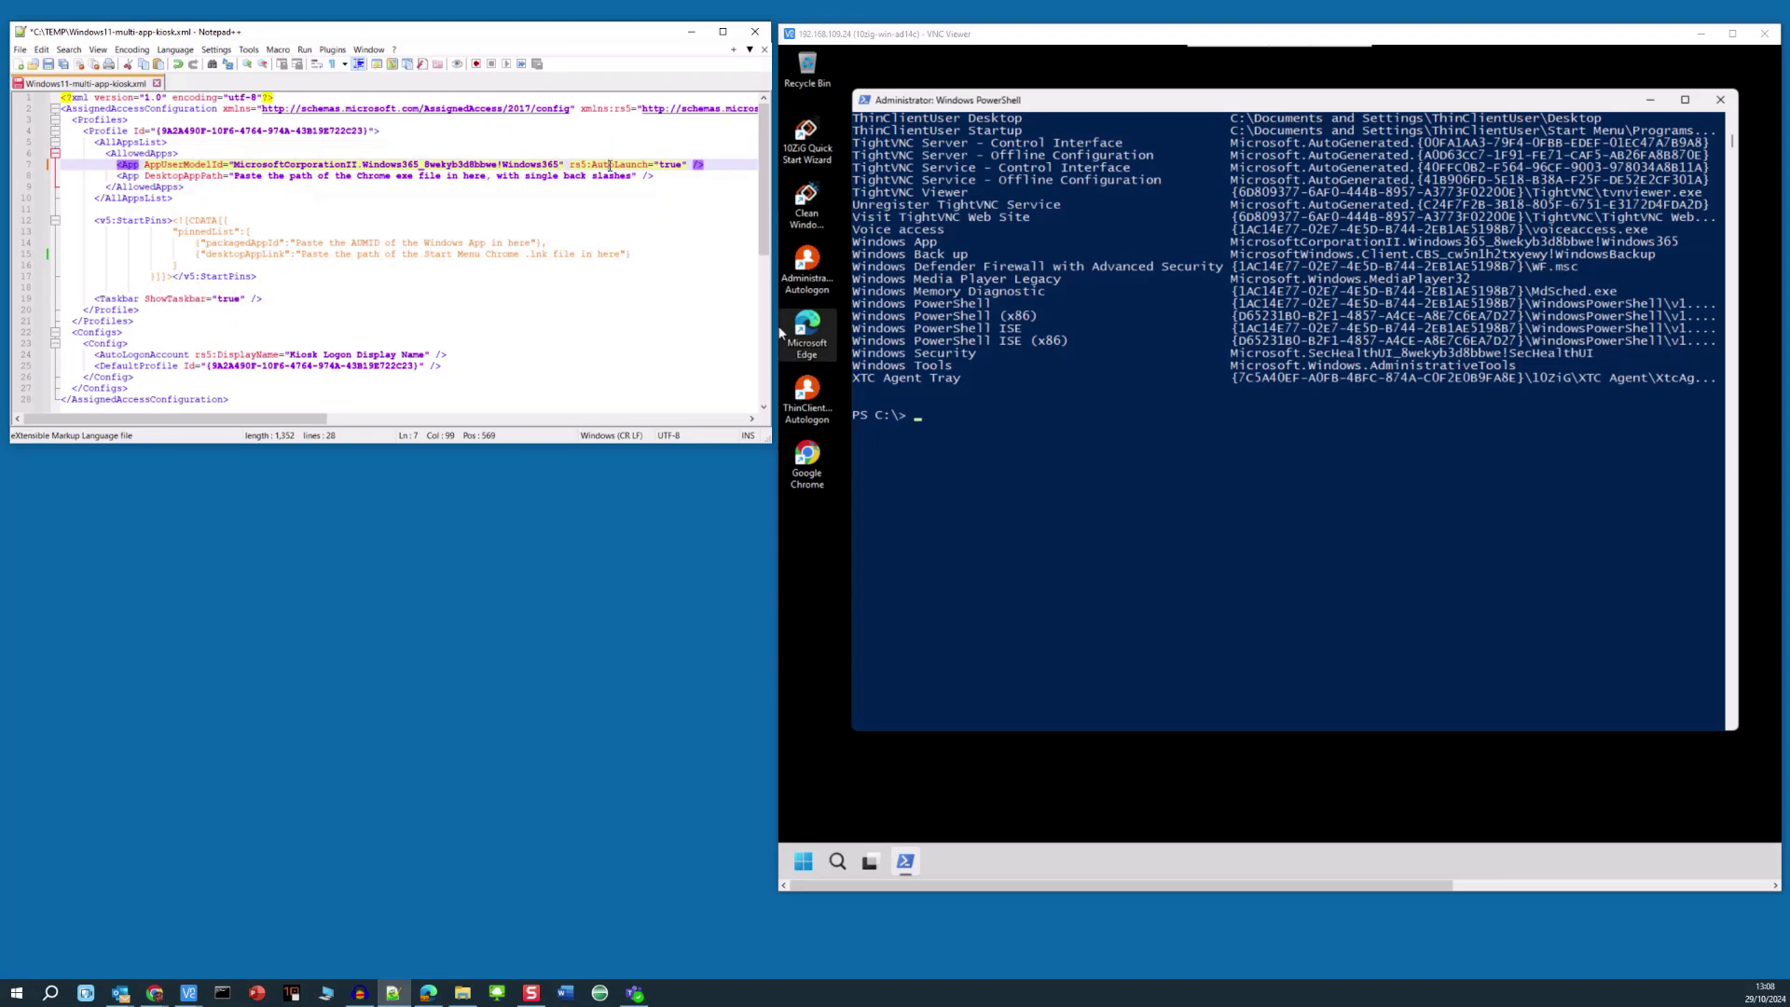
left_click_drag(569, 164, 690, 165)
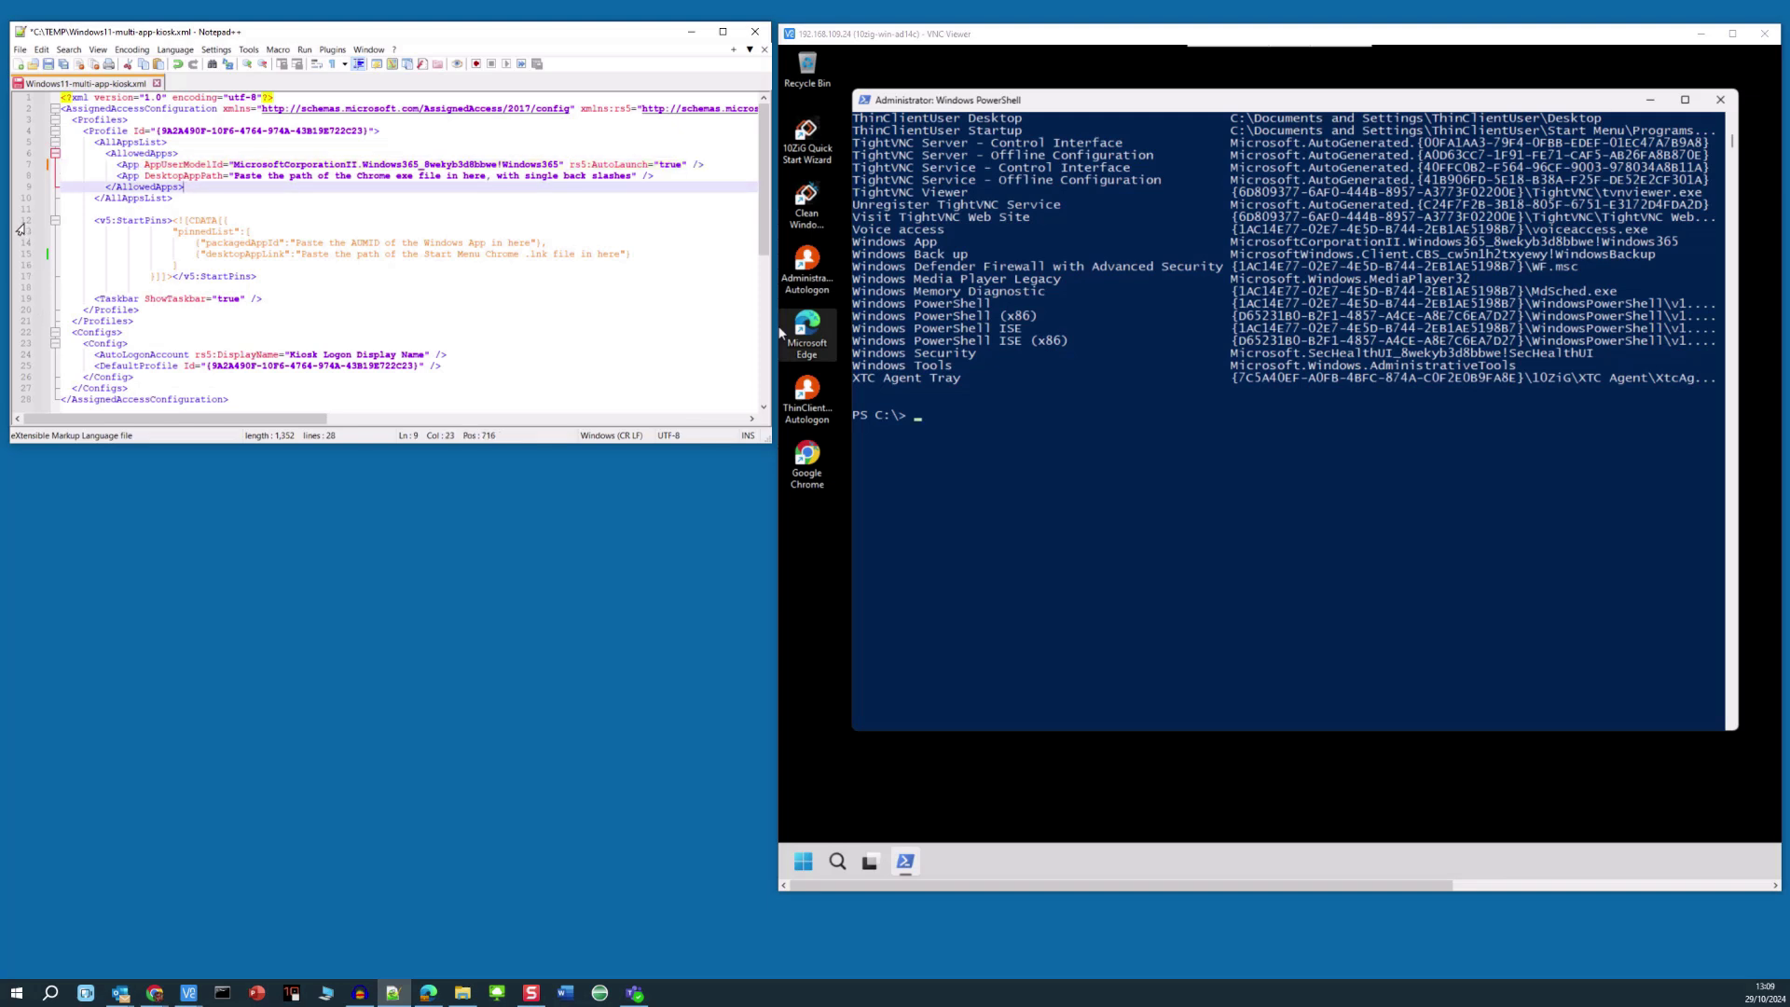
- Paste the Windows App AUMID into the packagedAppId of the Start pins on line 14
left_click(24, 224)
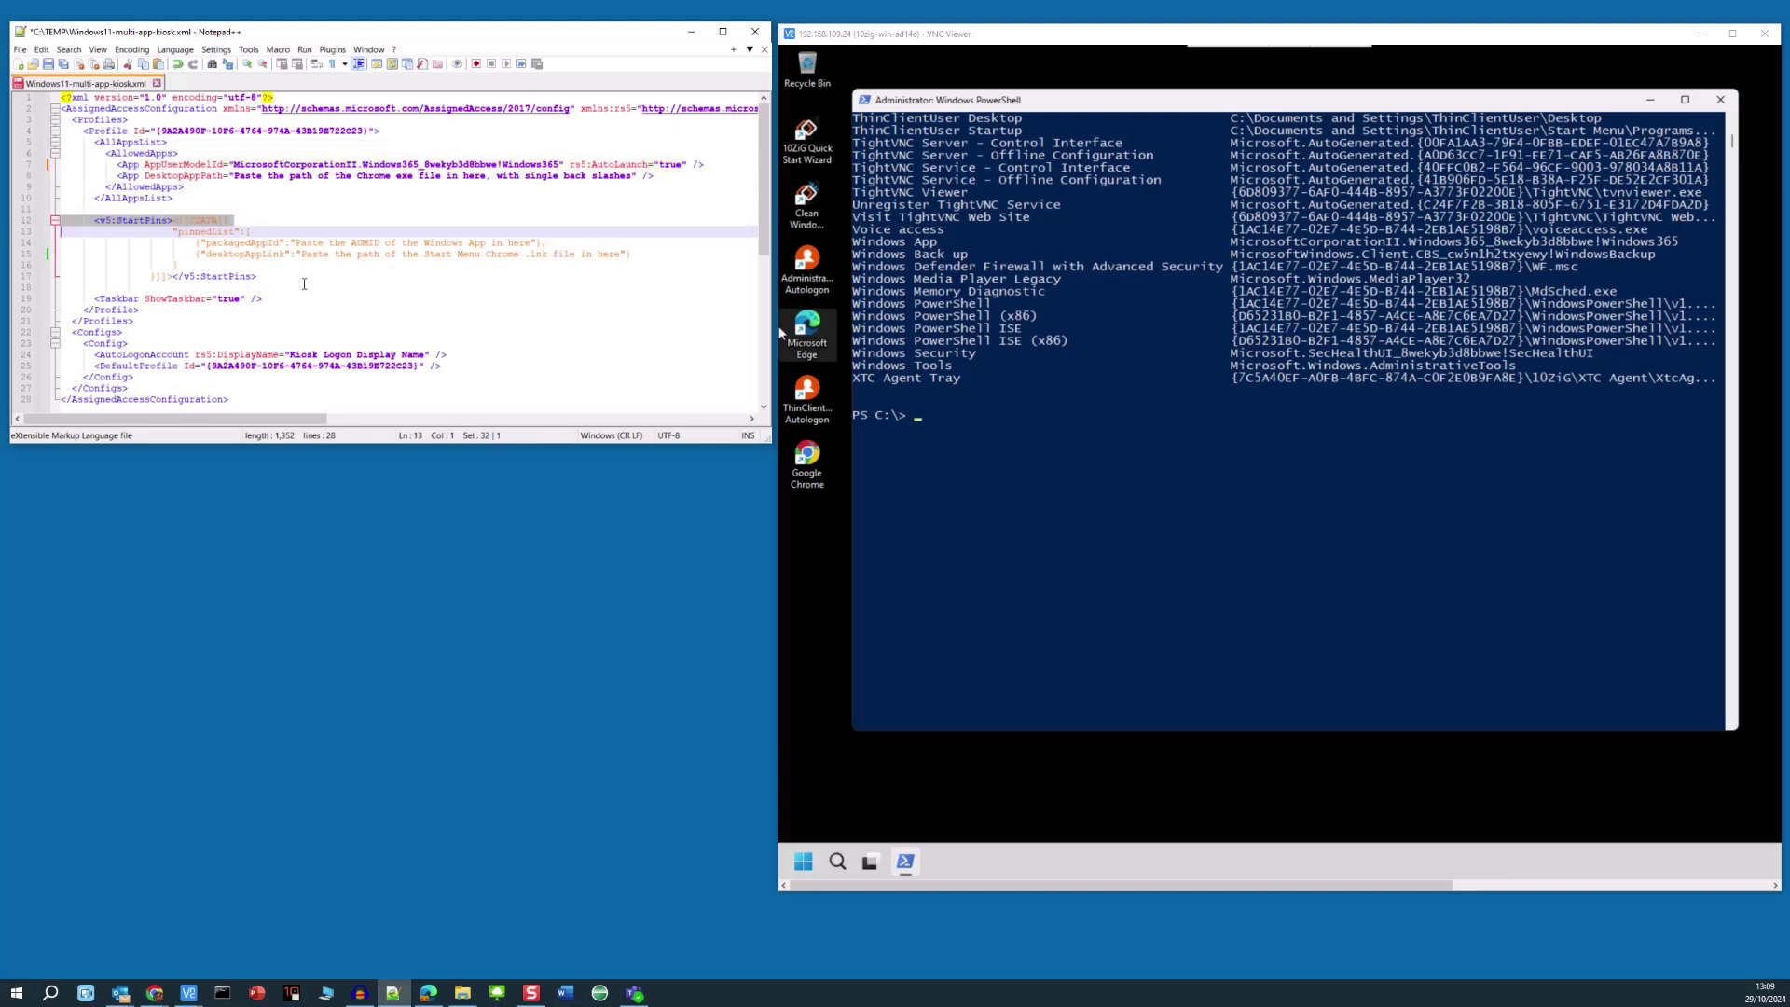
left_click_drag(296, 242, 533, 242)
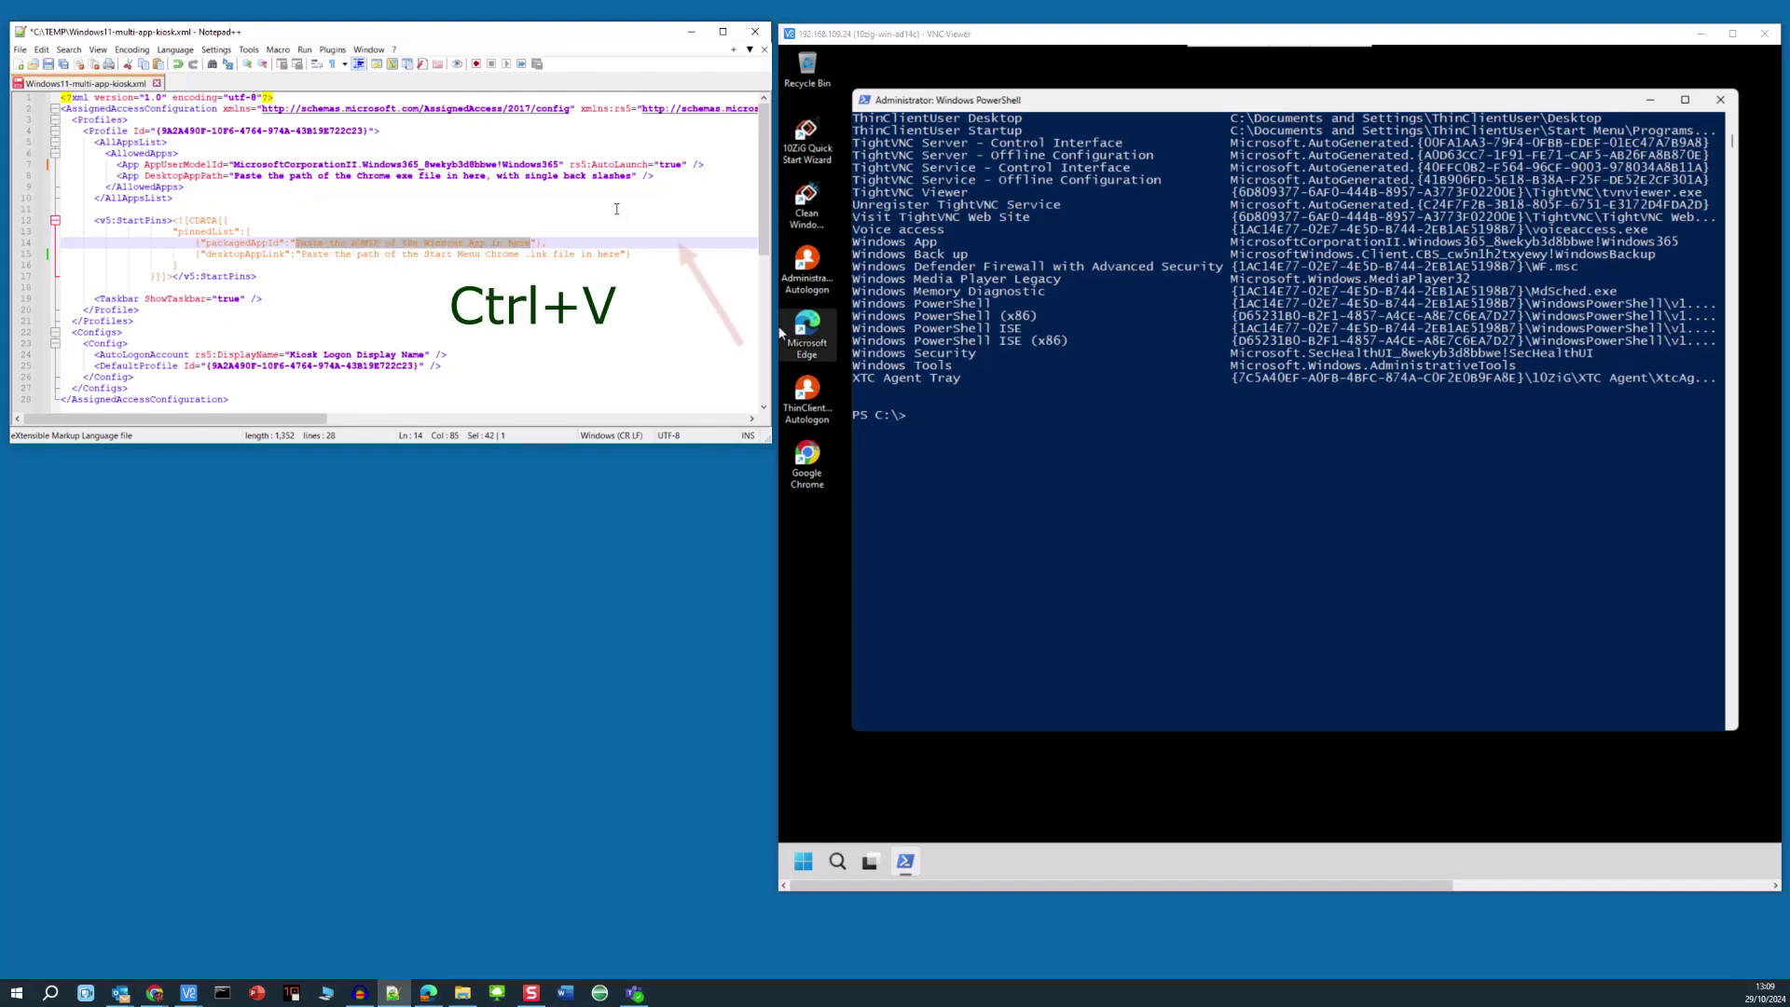
key("ctrl+v")
left_click(656, 243)
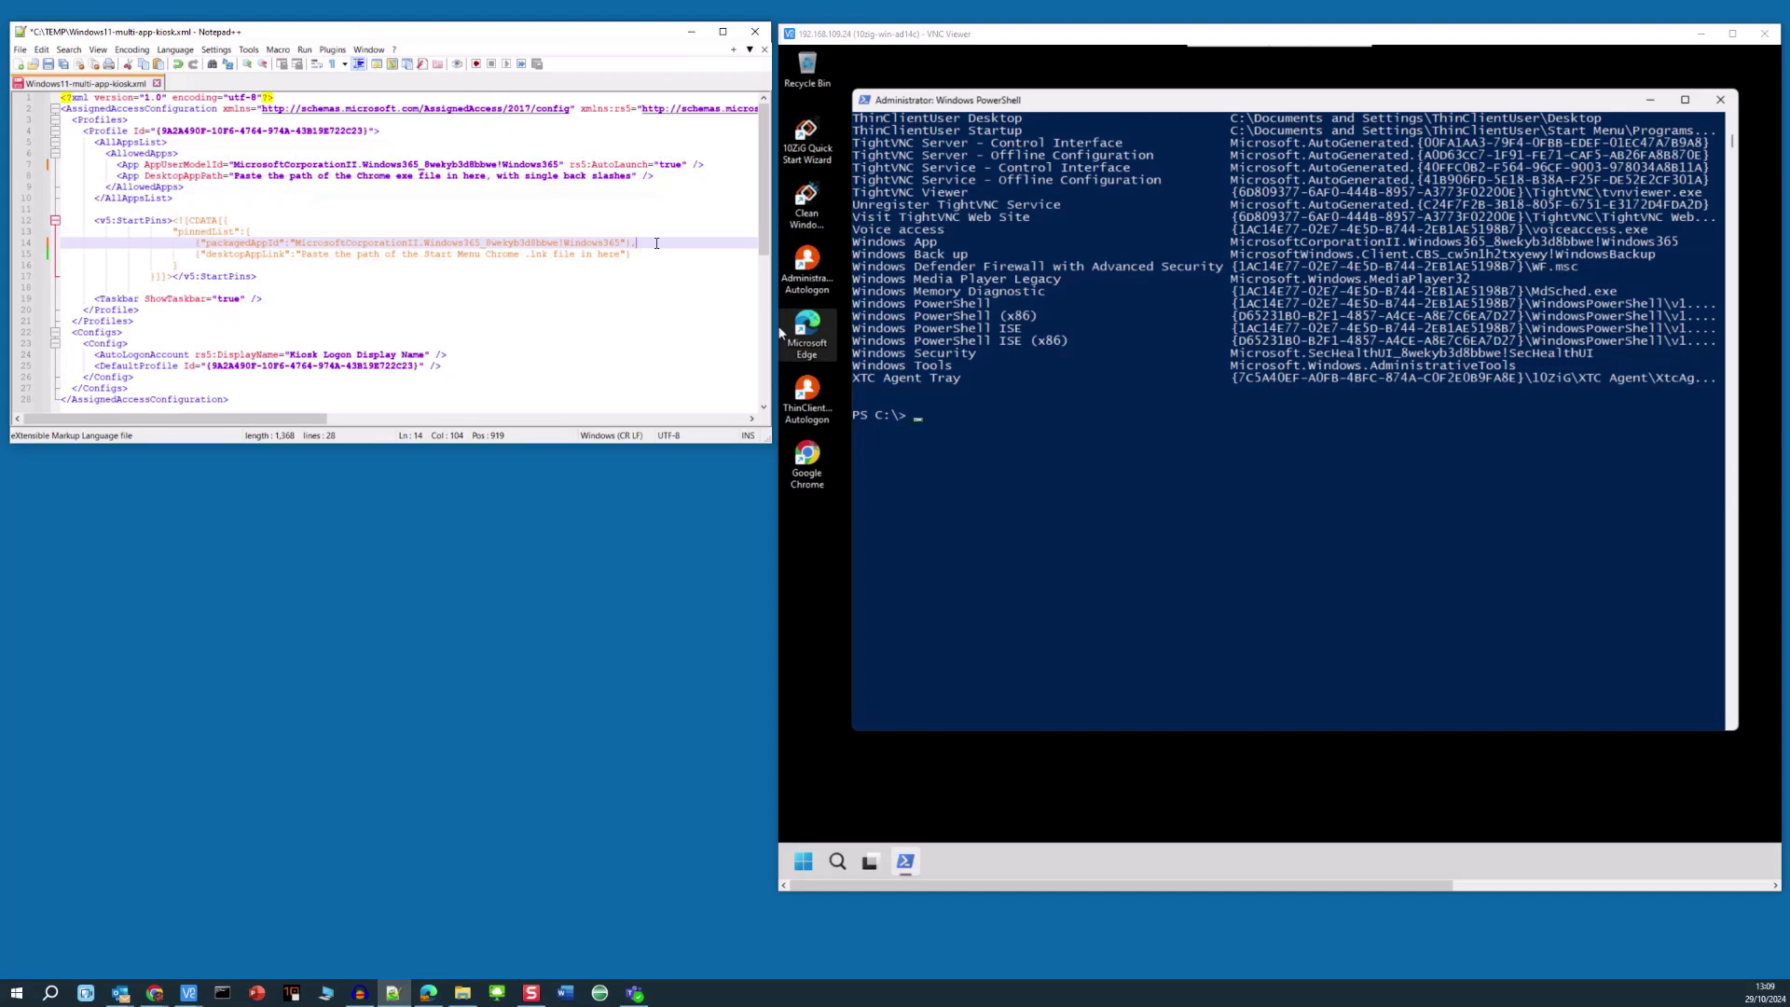
left_click(814, 462)
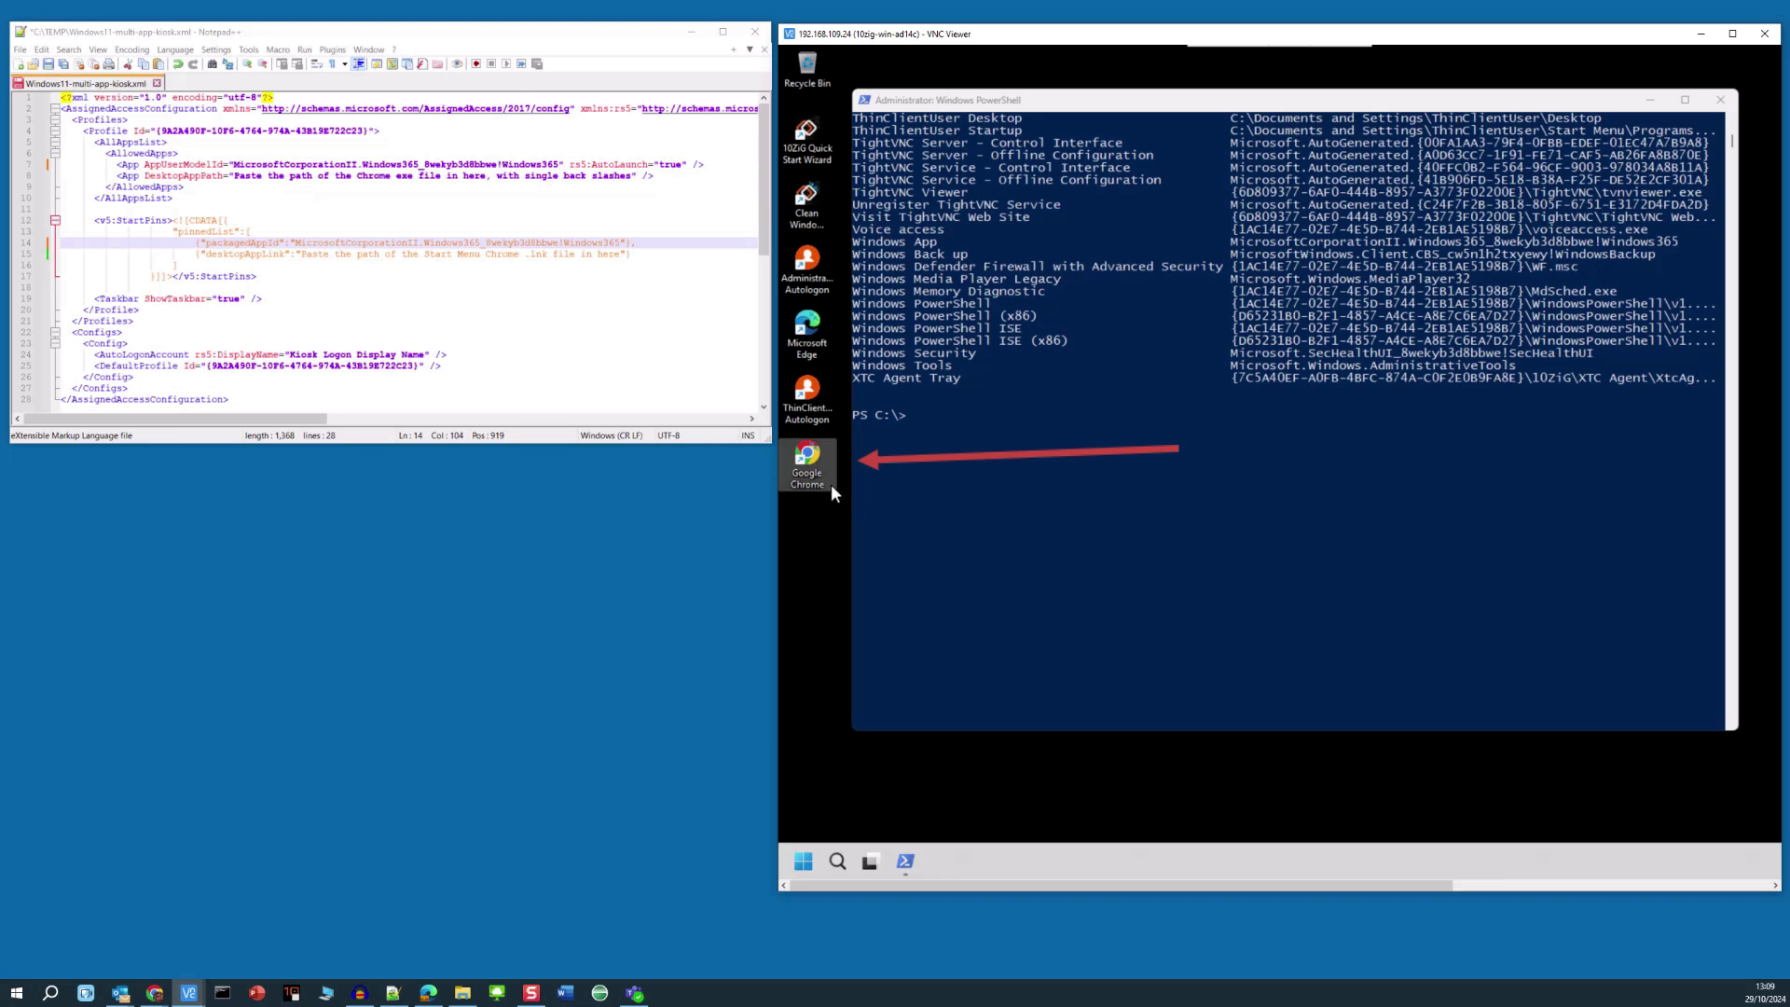
- Find chrome.exe with dir Chrome.exe /s in cmd and copy C:\Program Files\Google\Chrome\Application
left_click(1047, 103)
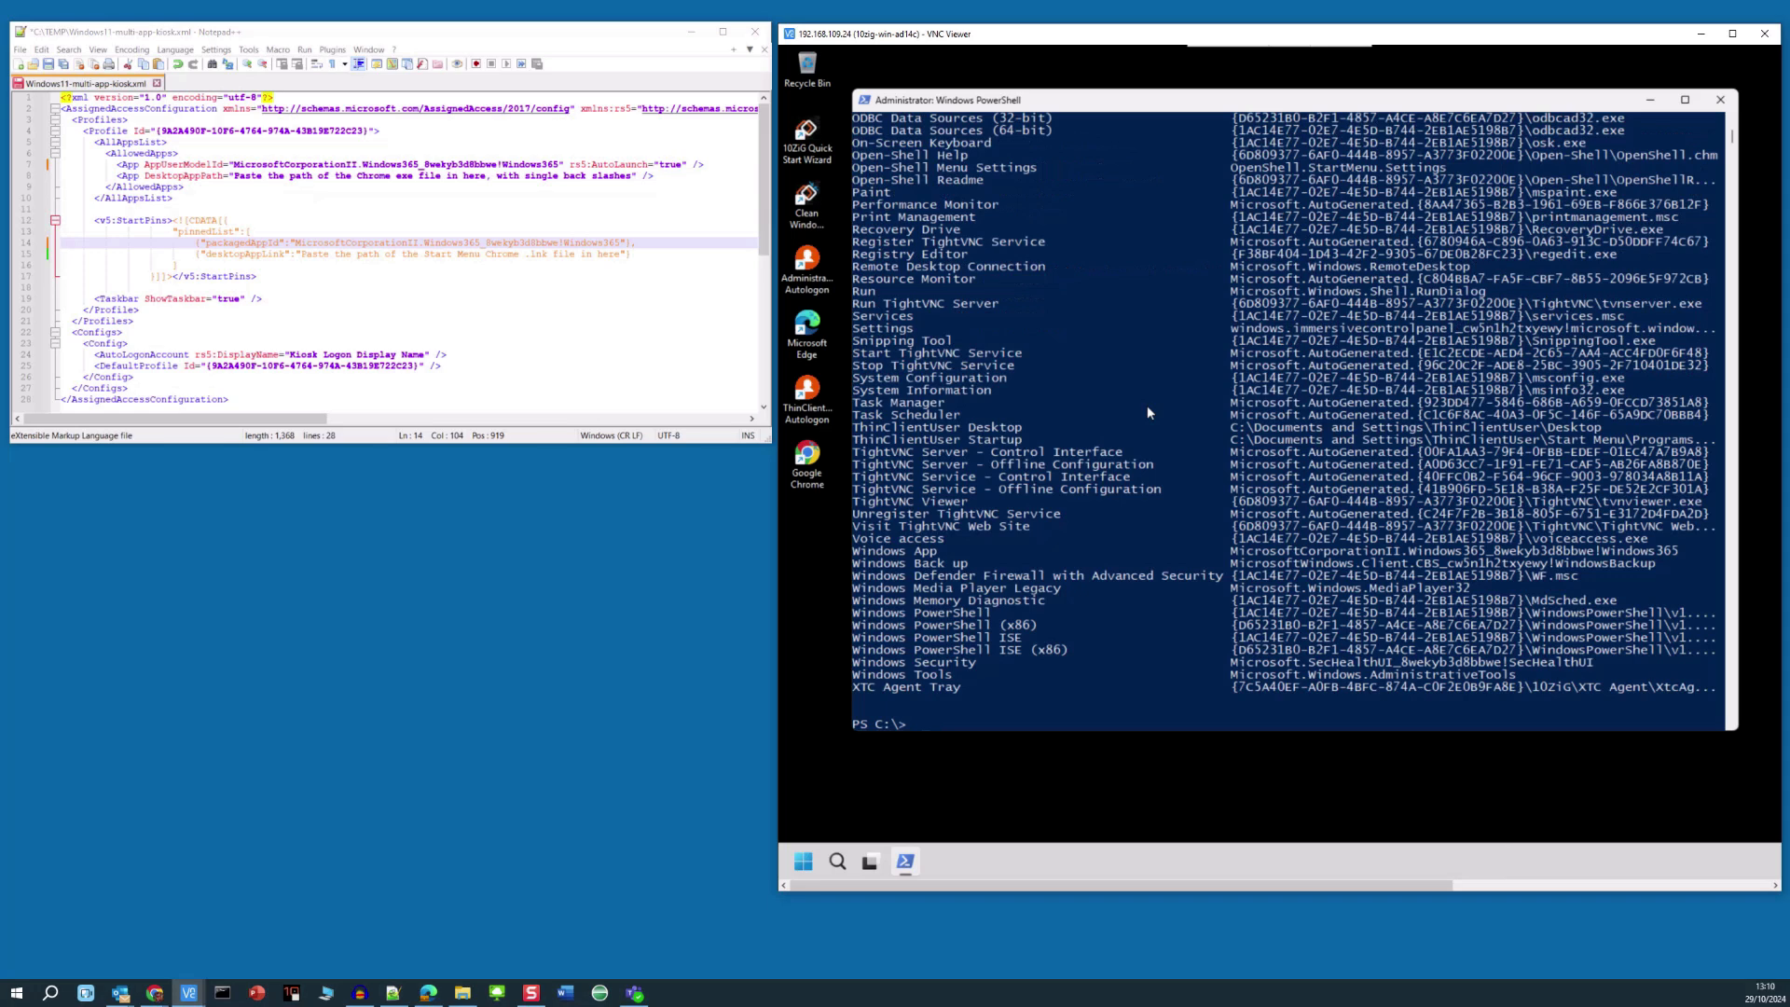
type("cmd")
key("Return")
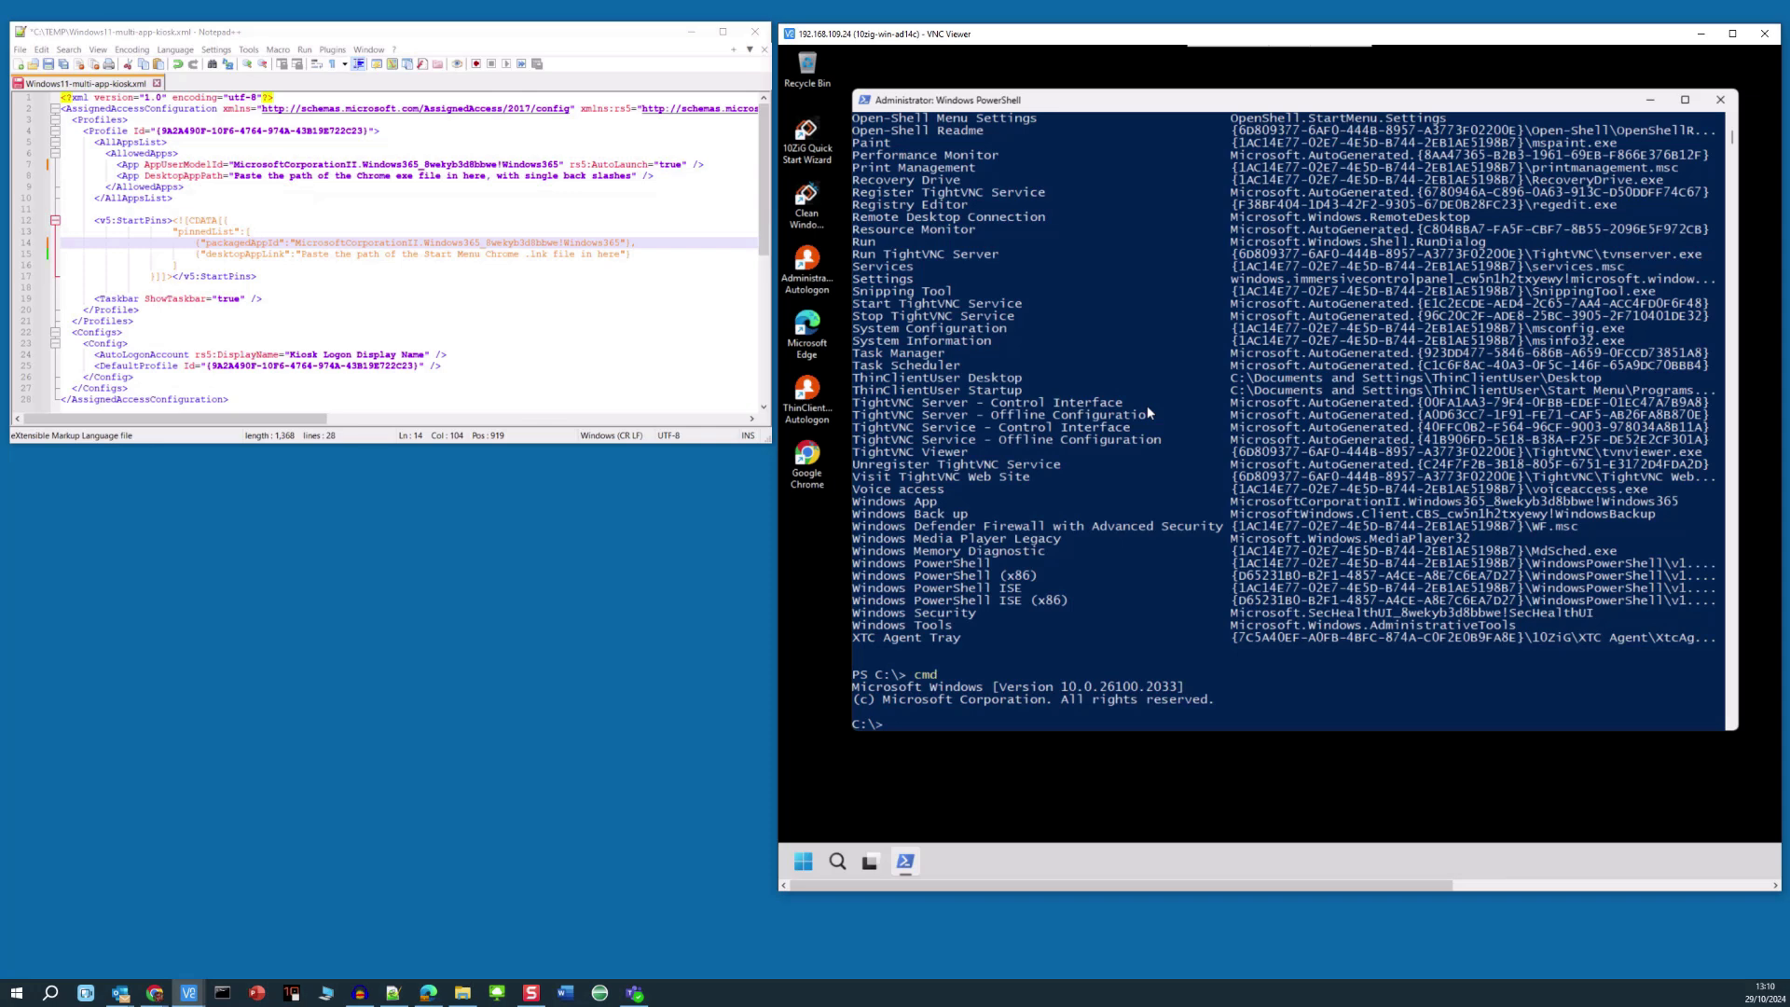
type("dir Chrome.exe /s")
key("Return")
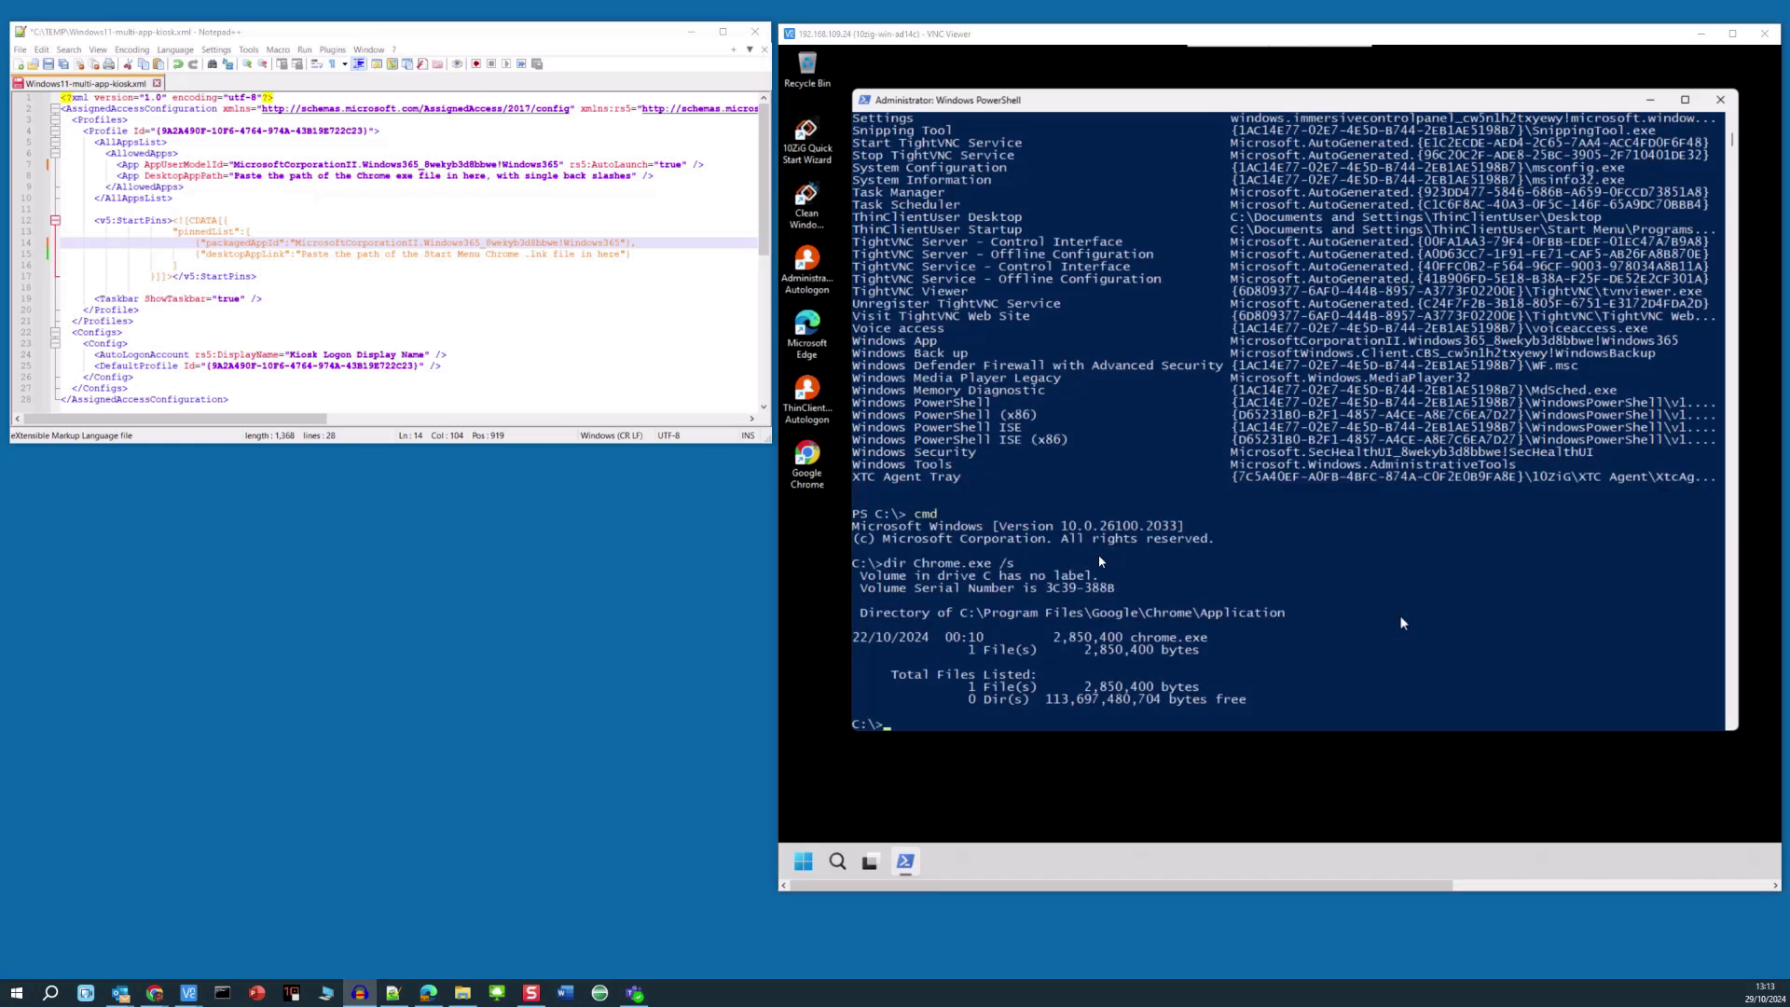
left_click(964, 614)
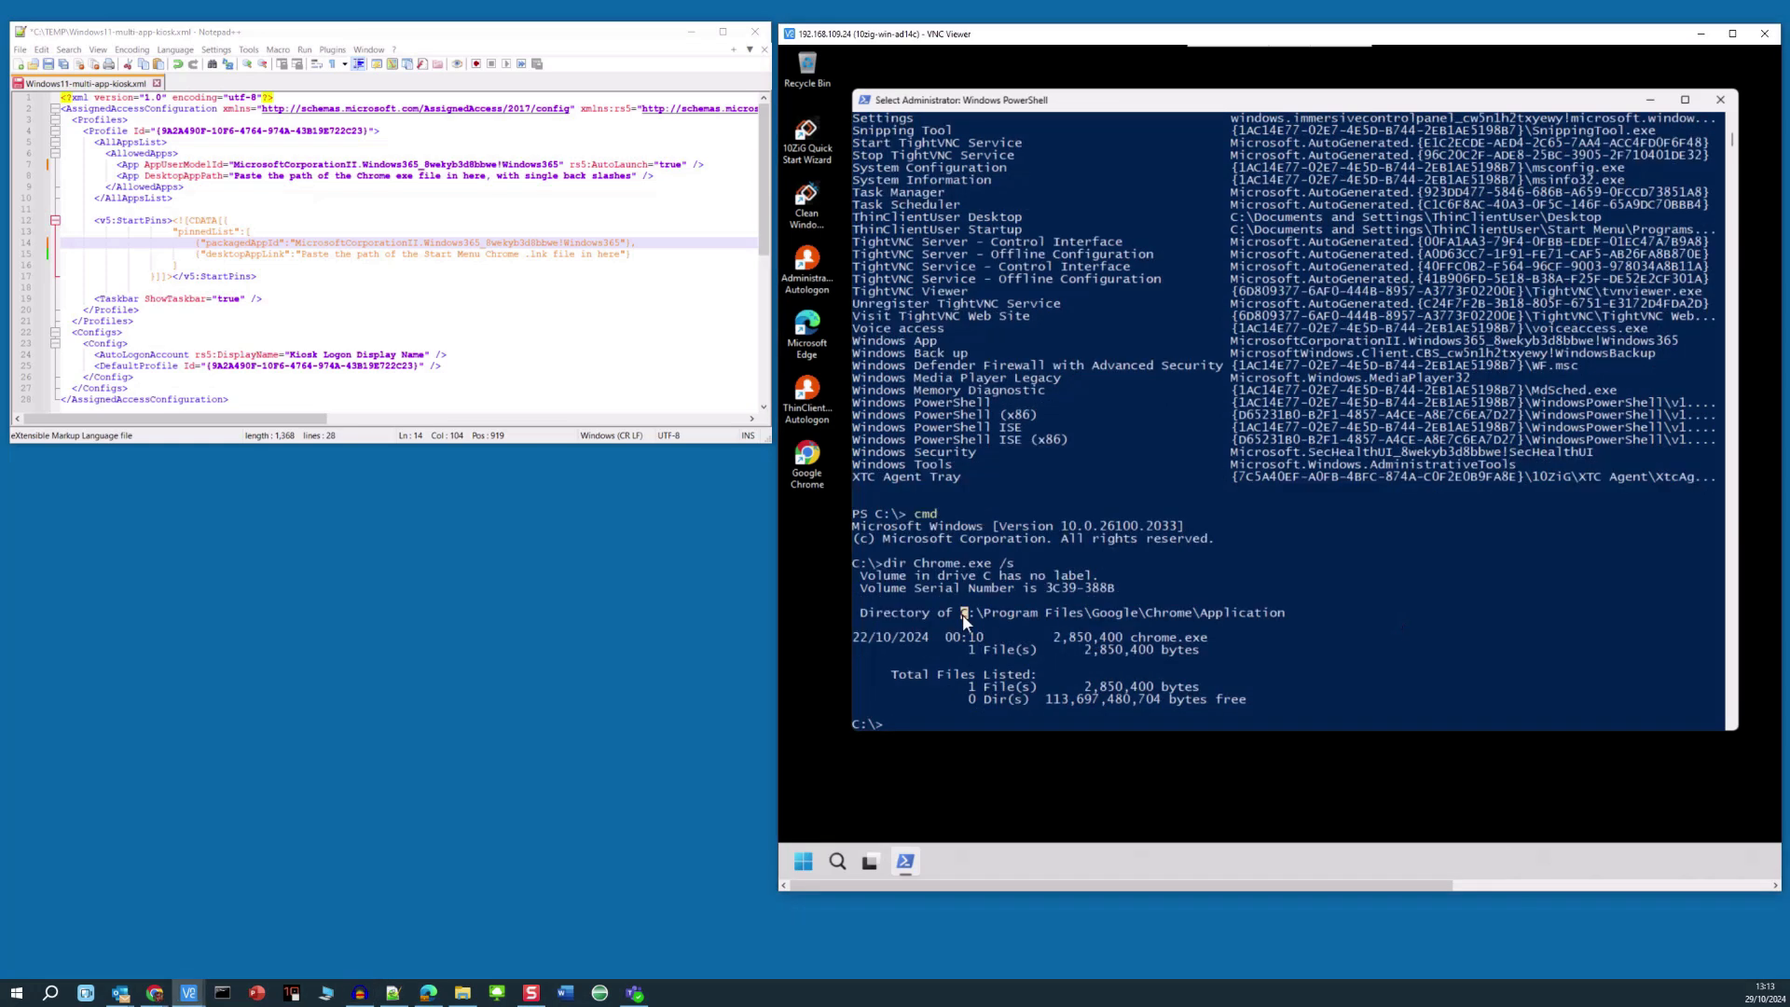
left_click_drag(1012, 612, 1131, 616)
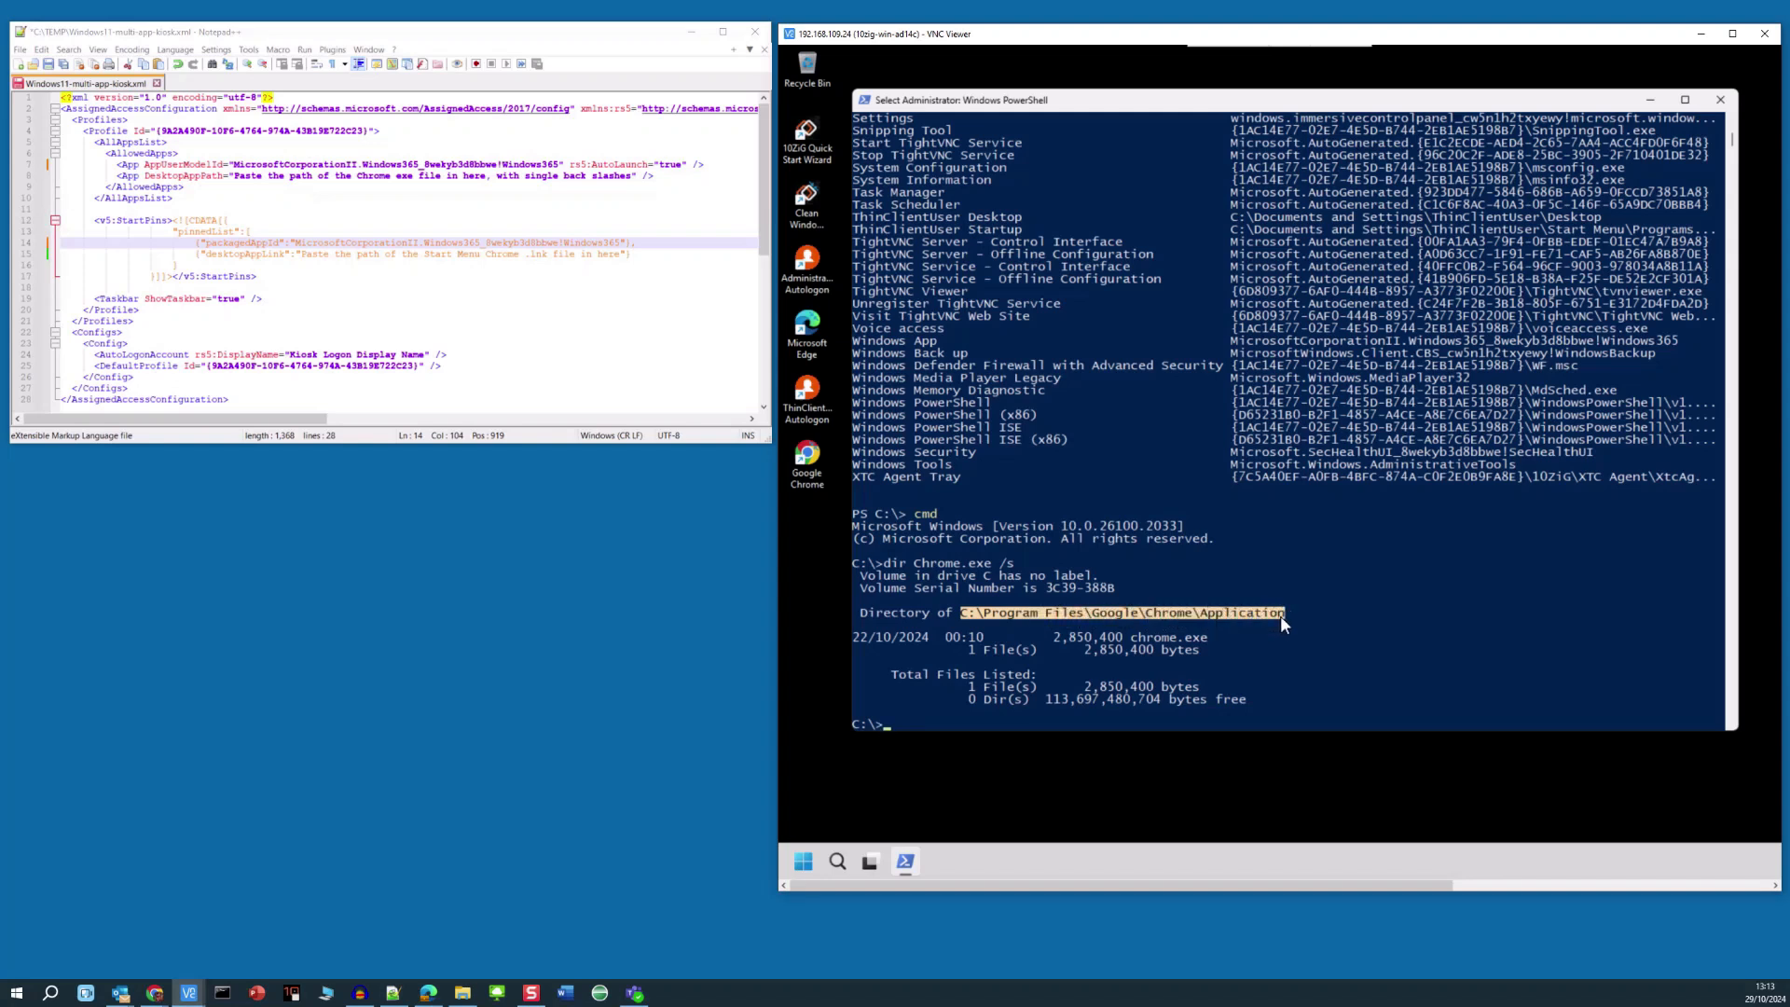
key("ctrl+c")
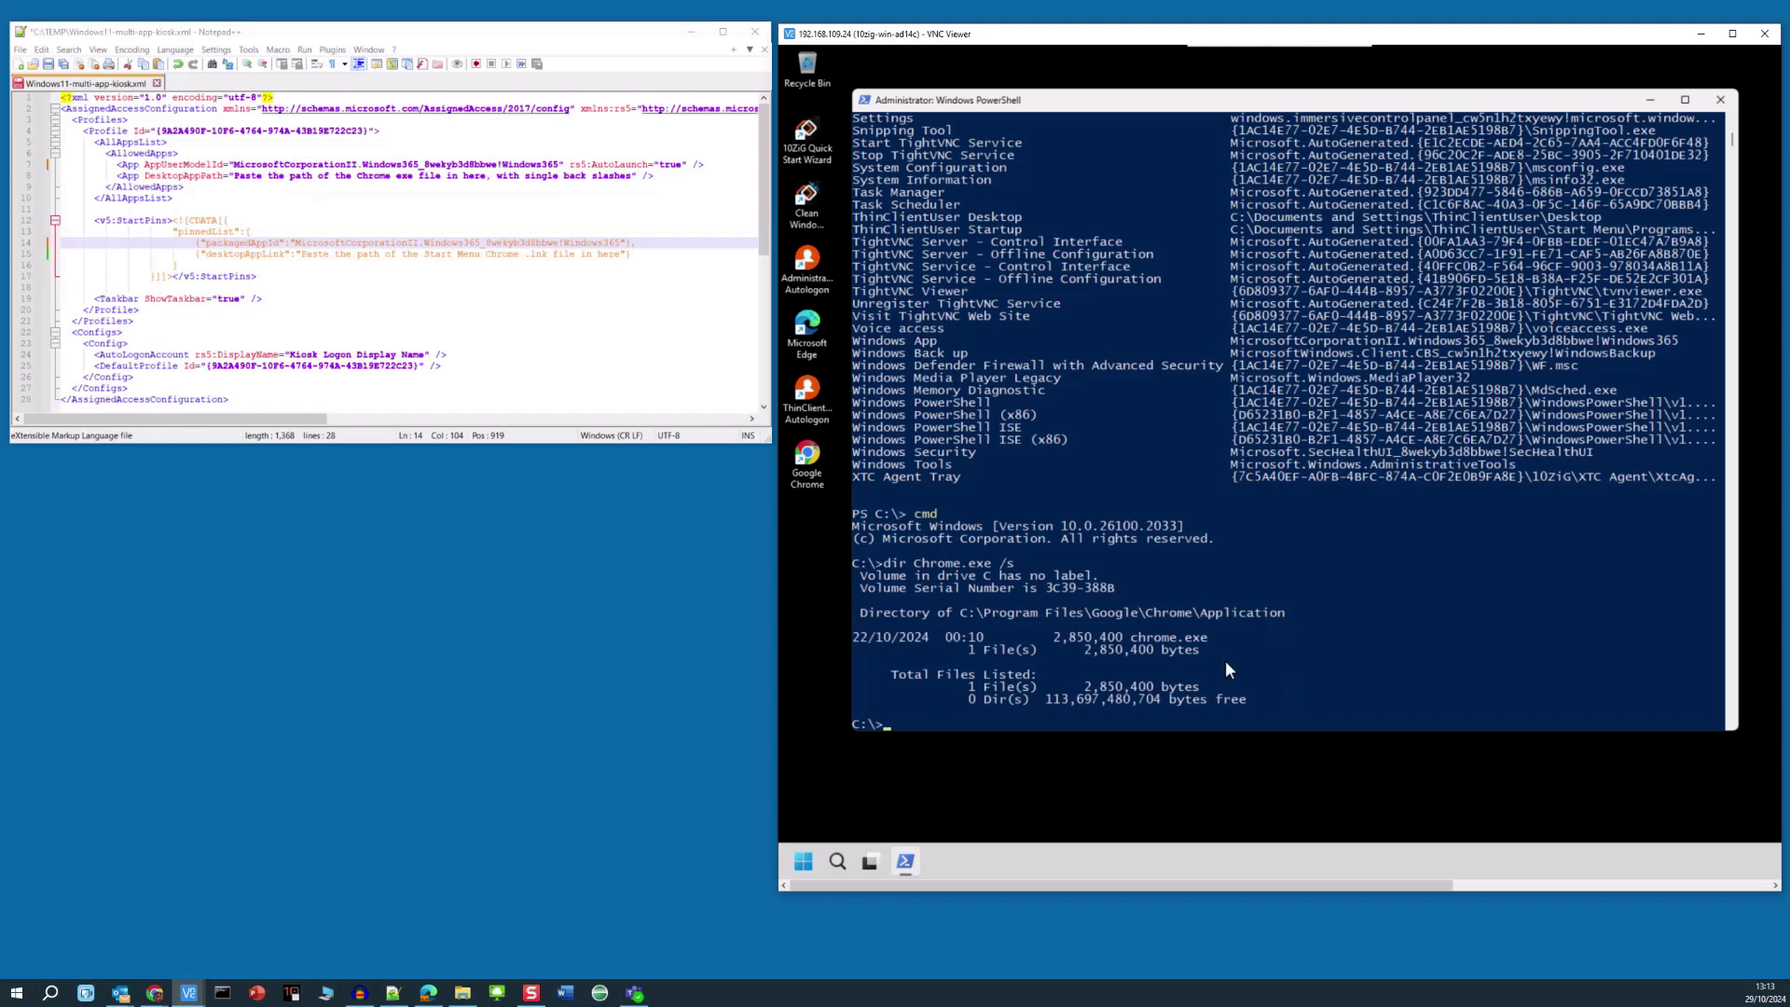
- Set line 8's DesktopAppPath to C:\Program Files\Google\Chrome\Application\Chrome.exe
left_click(233, 175)
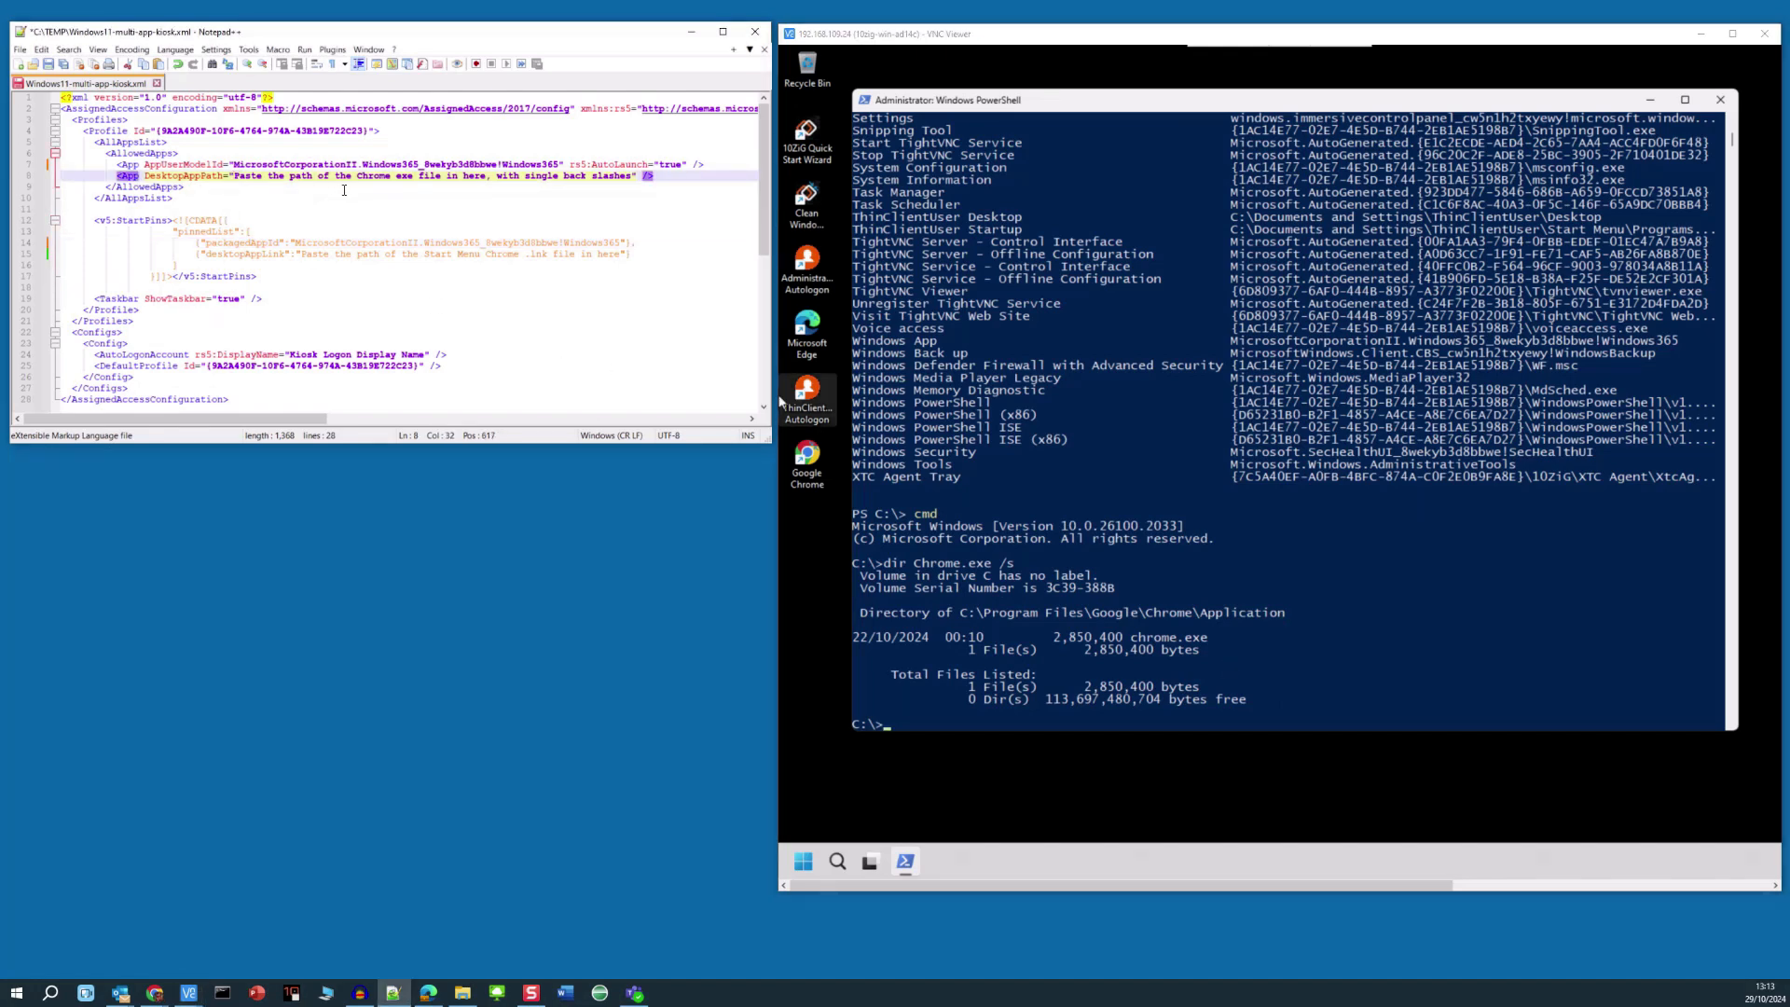
key("shift+Right")
key("shift+Right")
key("shift+Right")
key("shift+Right")
key("shift+Right")
key("shift+Right")
key("shift+Right")
key("shift+Right")
key("shift+Right")
key("shift+Right")
key("shift+Right")
key("shift+Right")
key("shift+Right")
key("shift+Right")
key("shift+Right")
key("shift+Right")
key("shift+Right")
key("shift+Right")
key("shift+Right")
key("shift+Right")
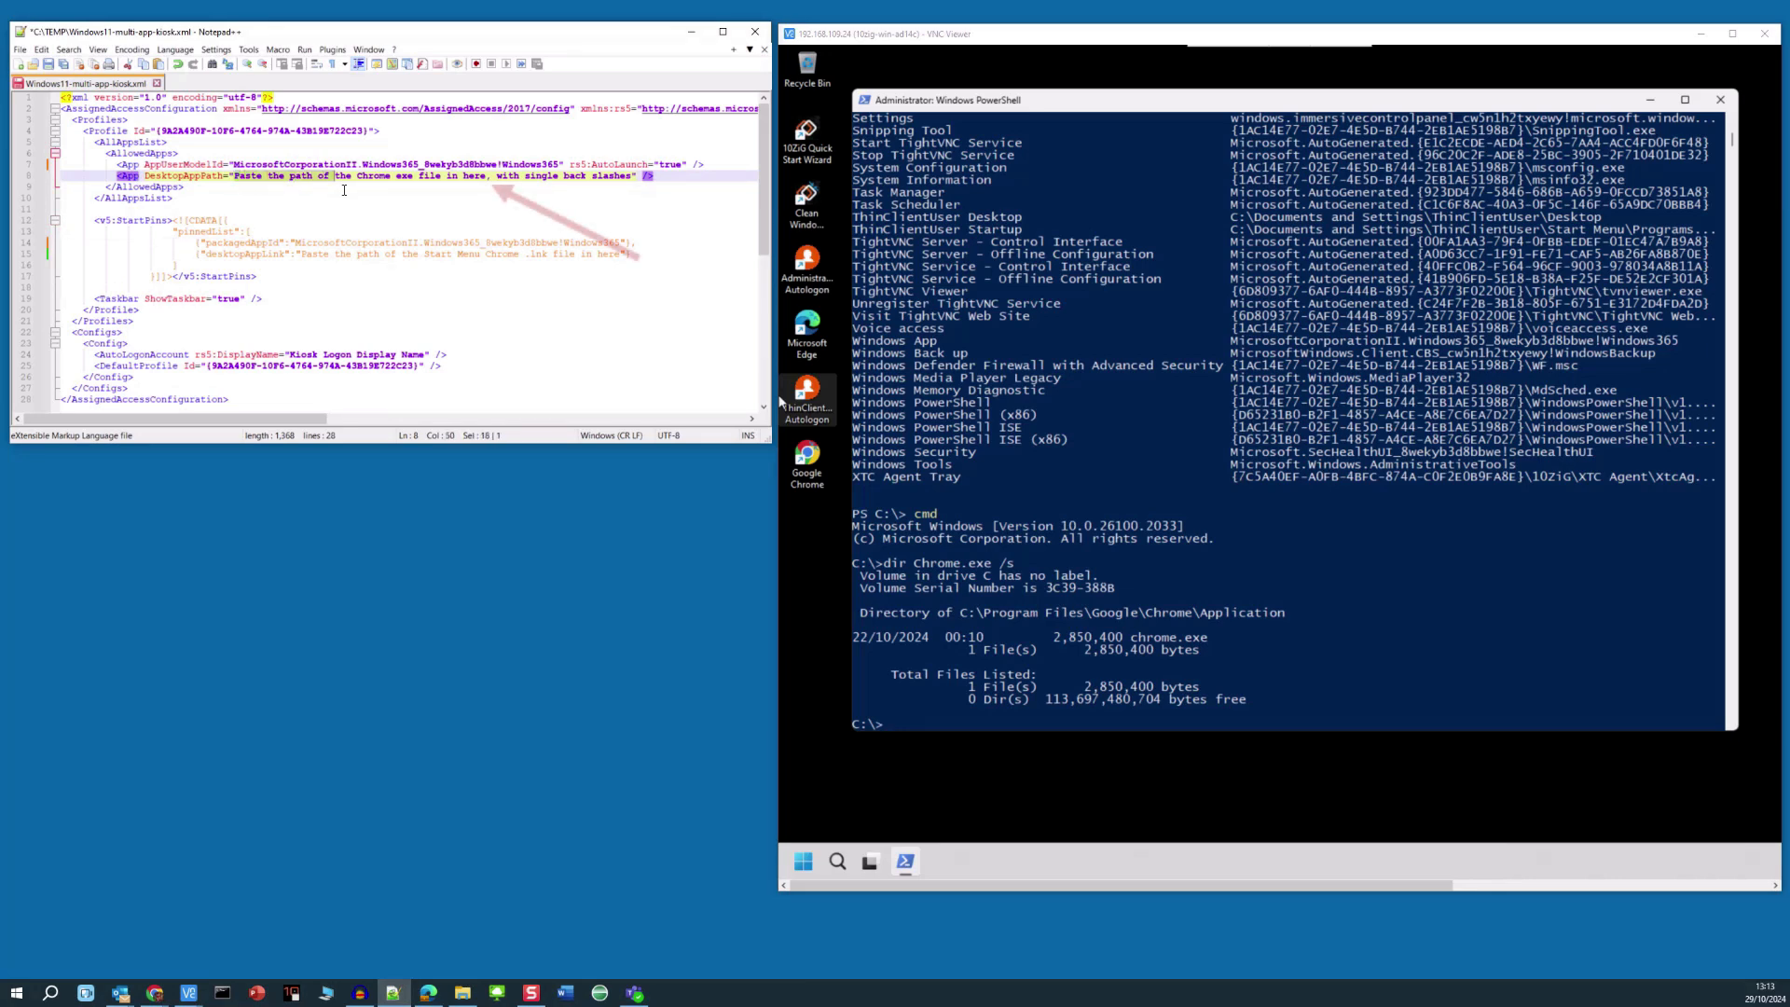
key("shift+Right")
key("shift+Right")
key("shift+Right")
key("shift+Right")
key("shift+Right")
key("shift+Right")
key("shift+Right")
key("shift+Right")
key("shift+Right")
key("shift+Right")
key("shift+Right")
key("shift+Right")
key("shift+Right")
key("shift+Right")
key("shift+Right")
key("shift+Right")
key("shift+Right")
key("shift+Right")
key("shift+Right")
key("shift+Right")
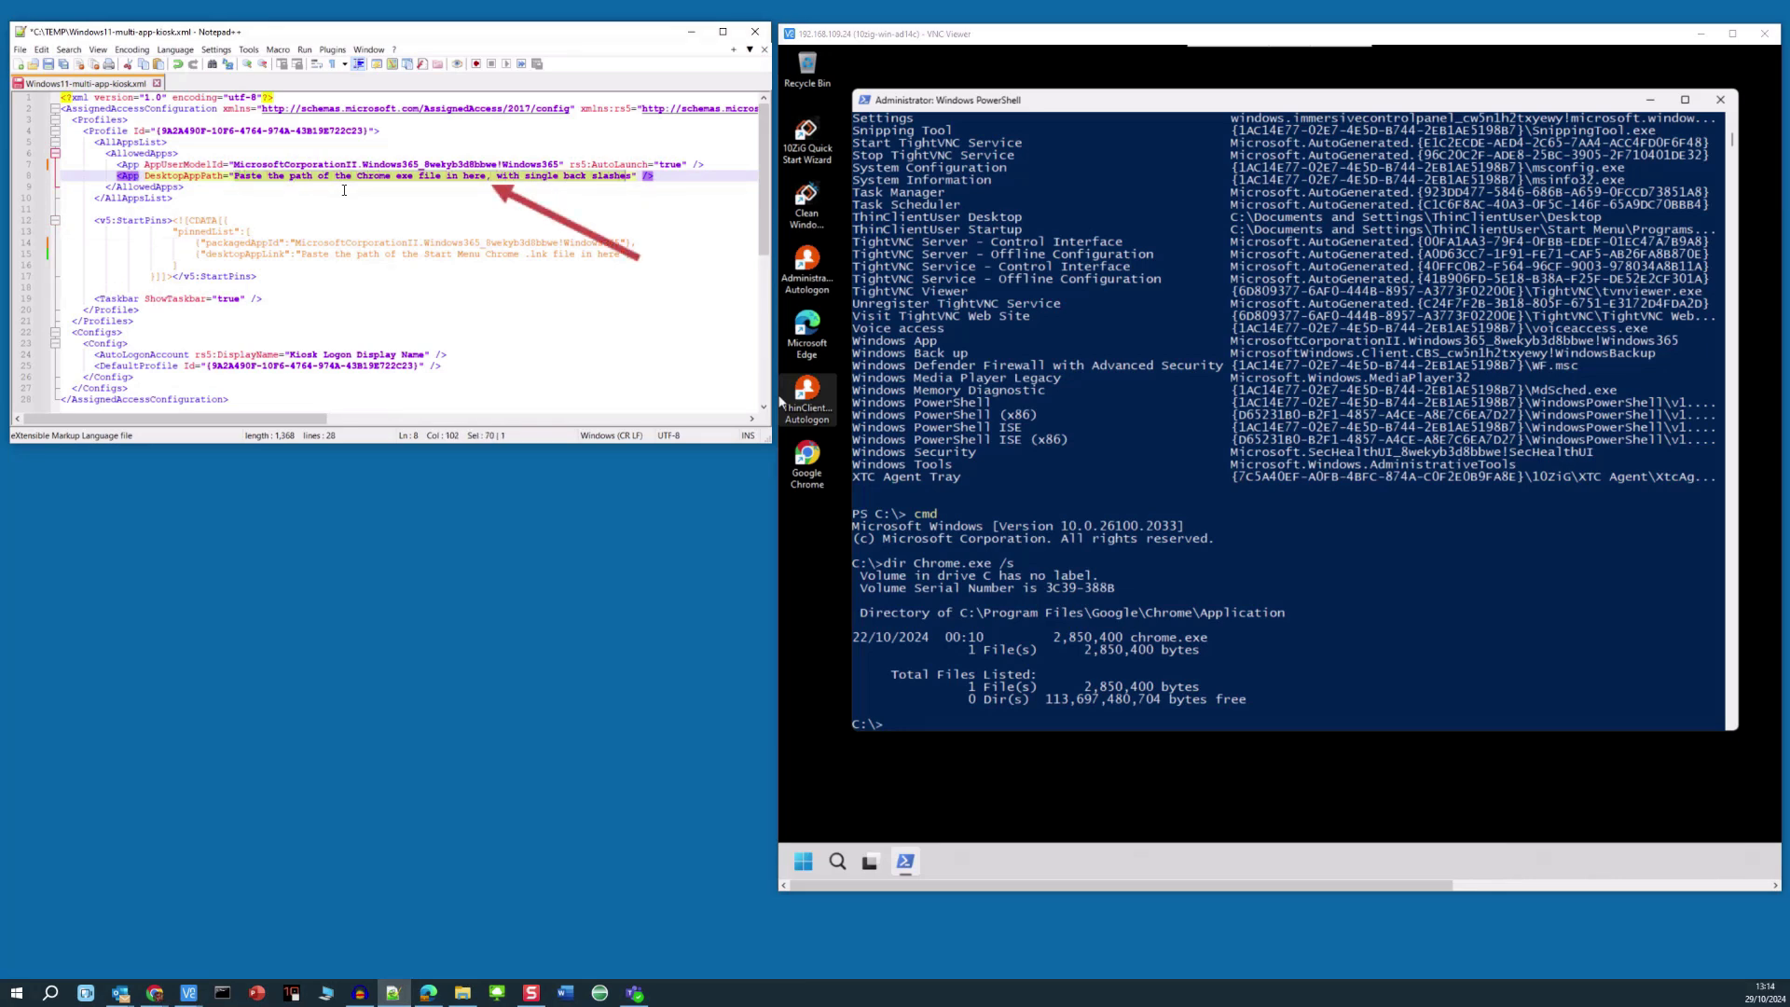
key("ctrl+v")
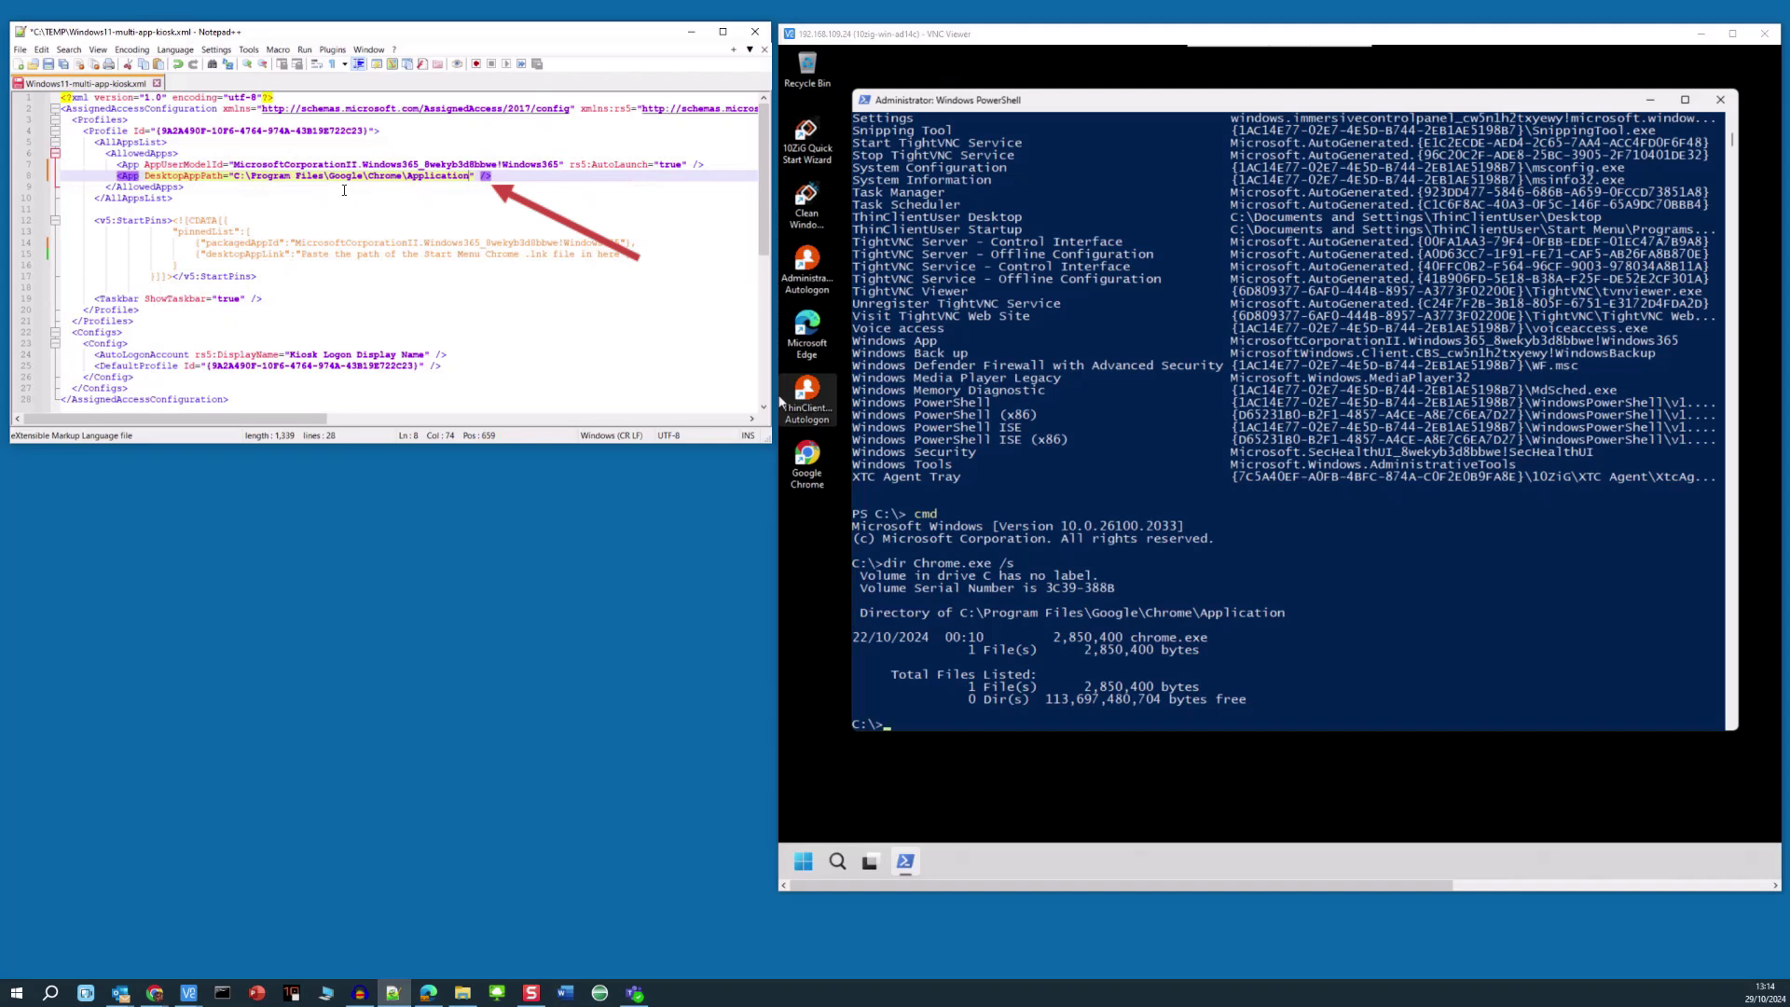
type("\\")
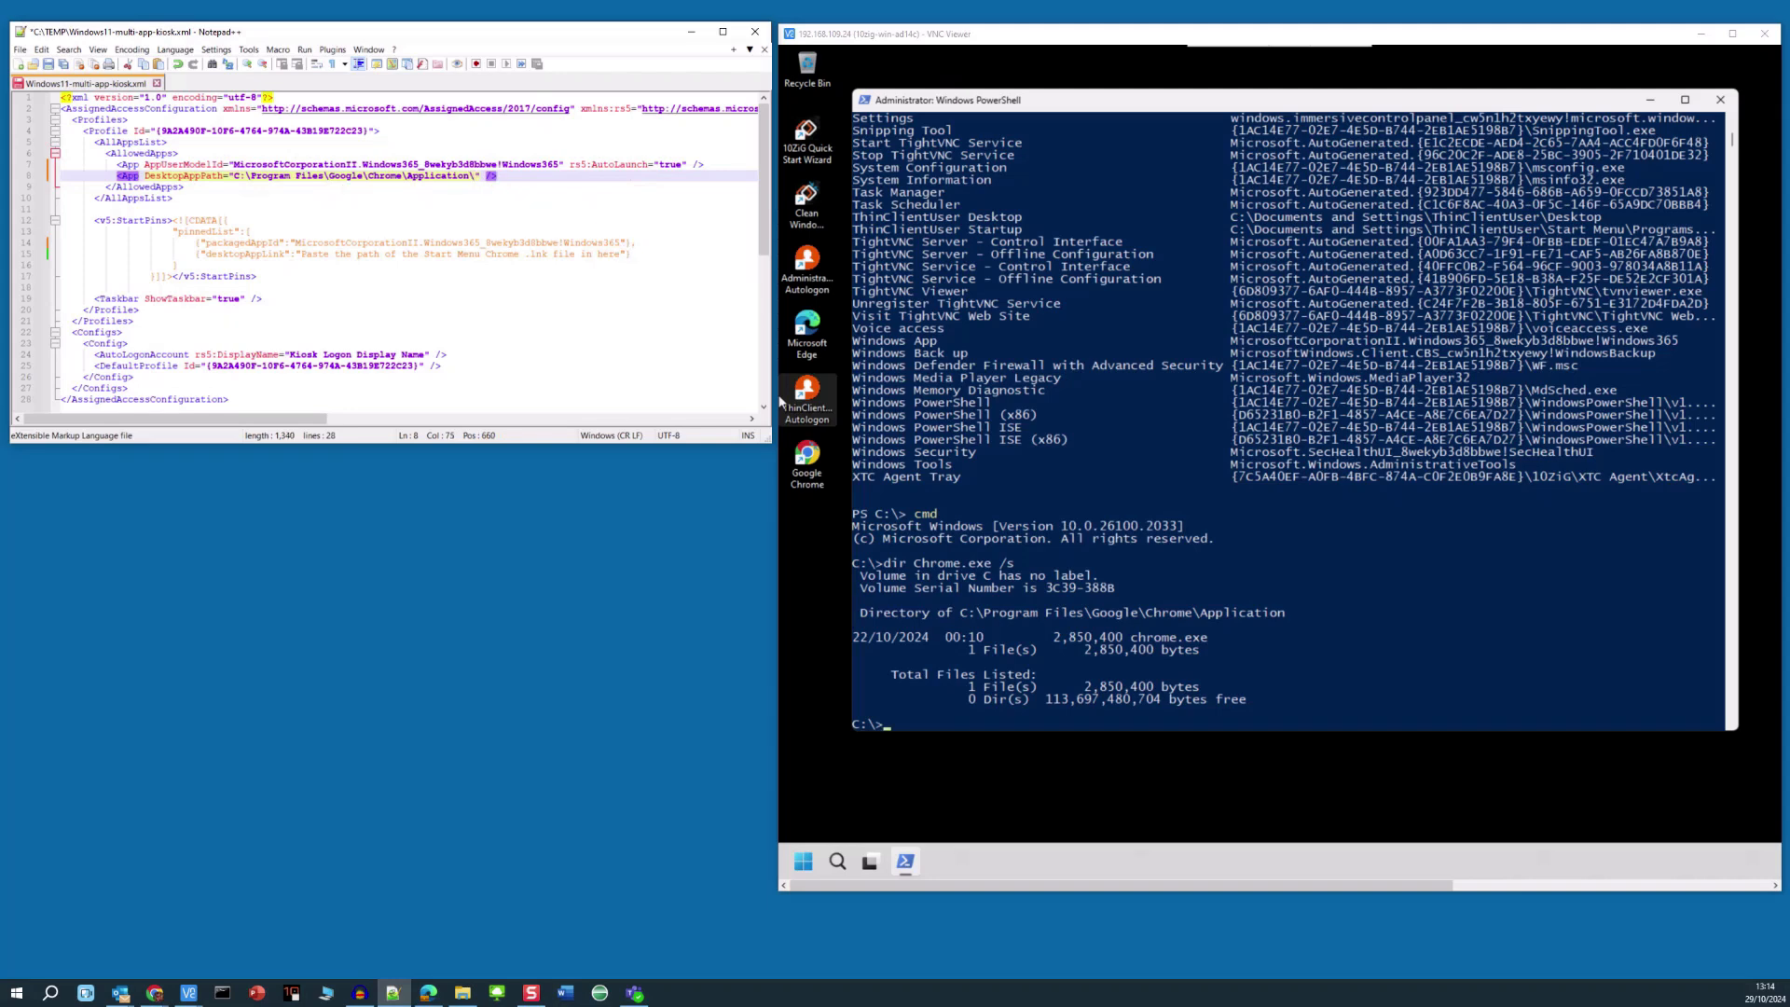
type("Chrome")
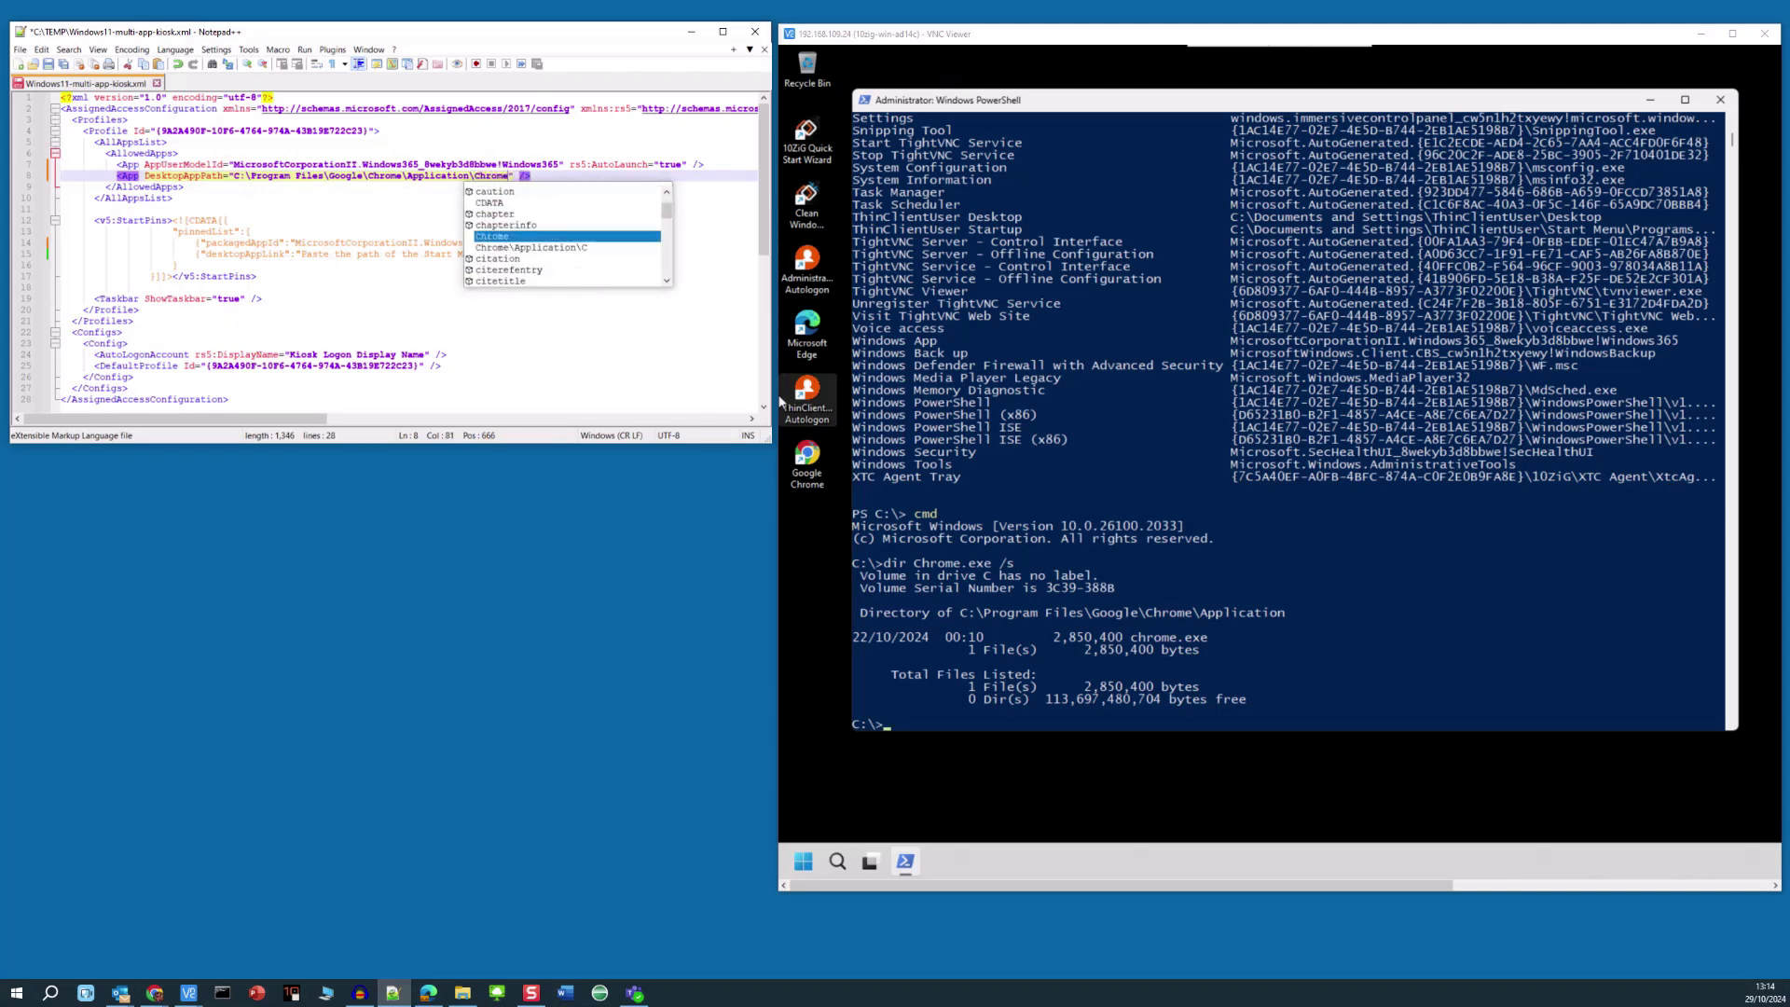
type(".exe")
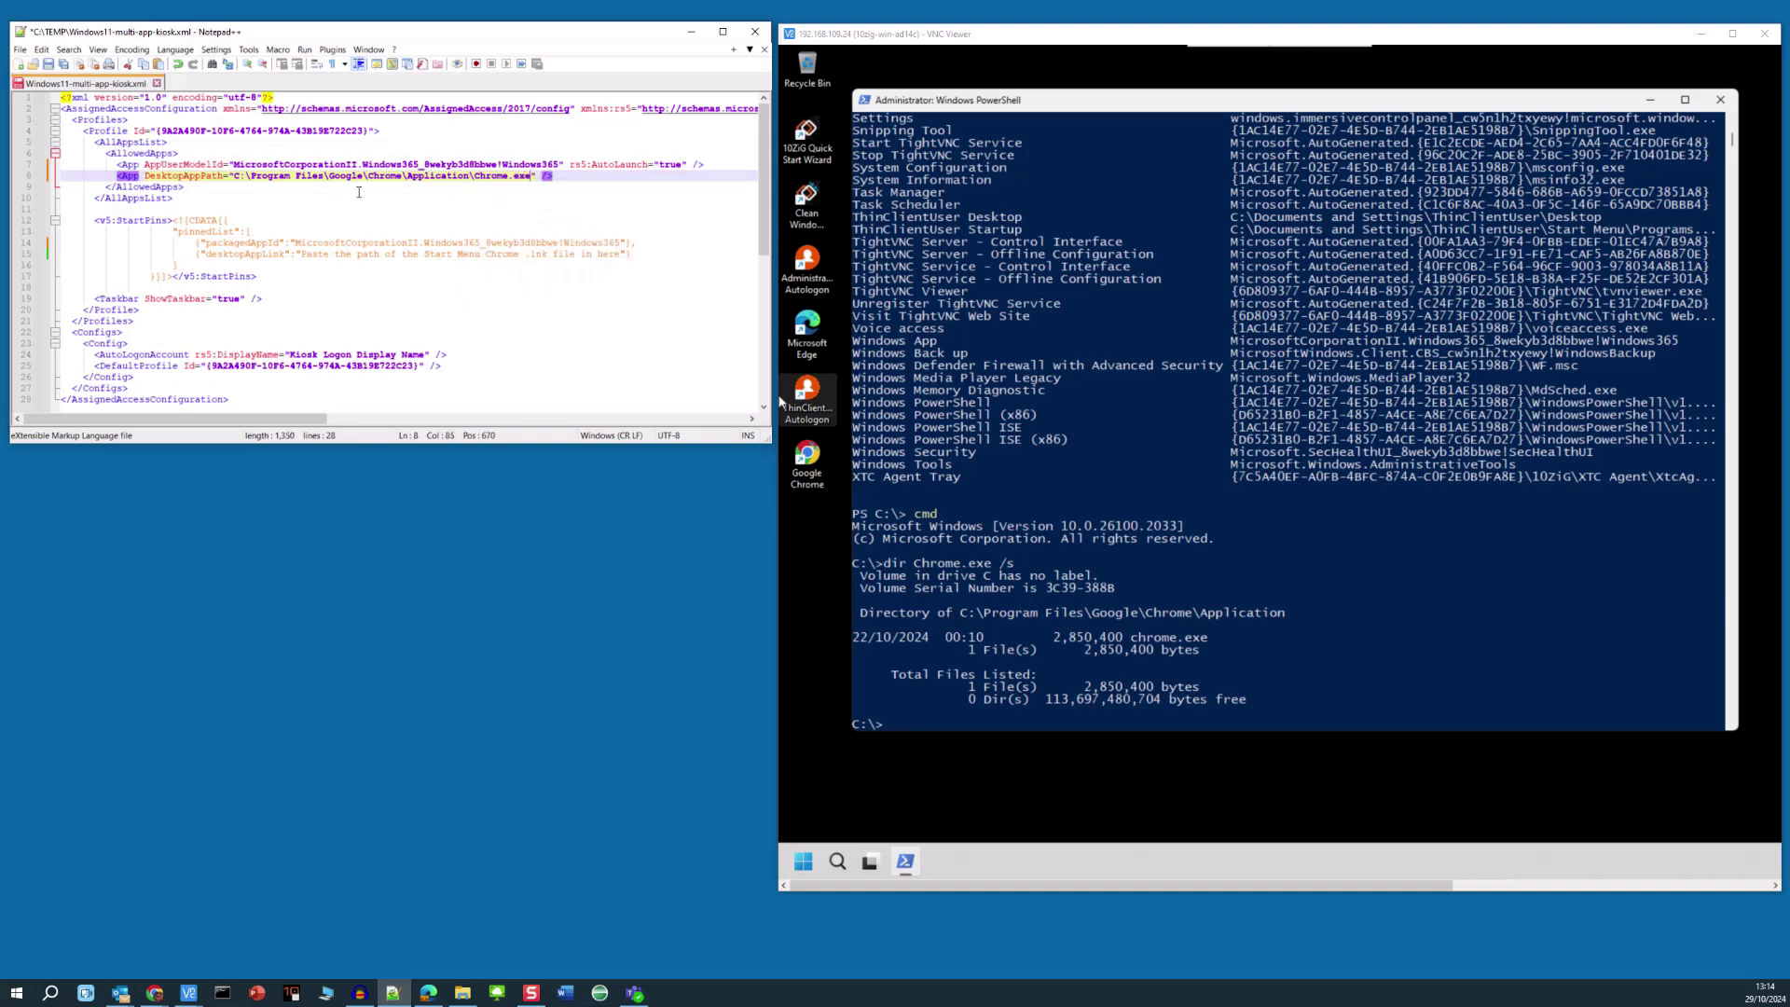
left_click(576, 176)
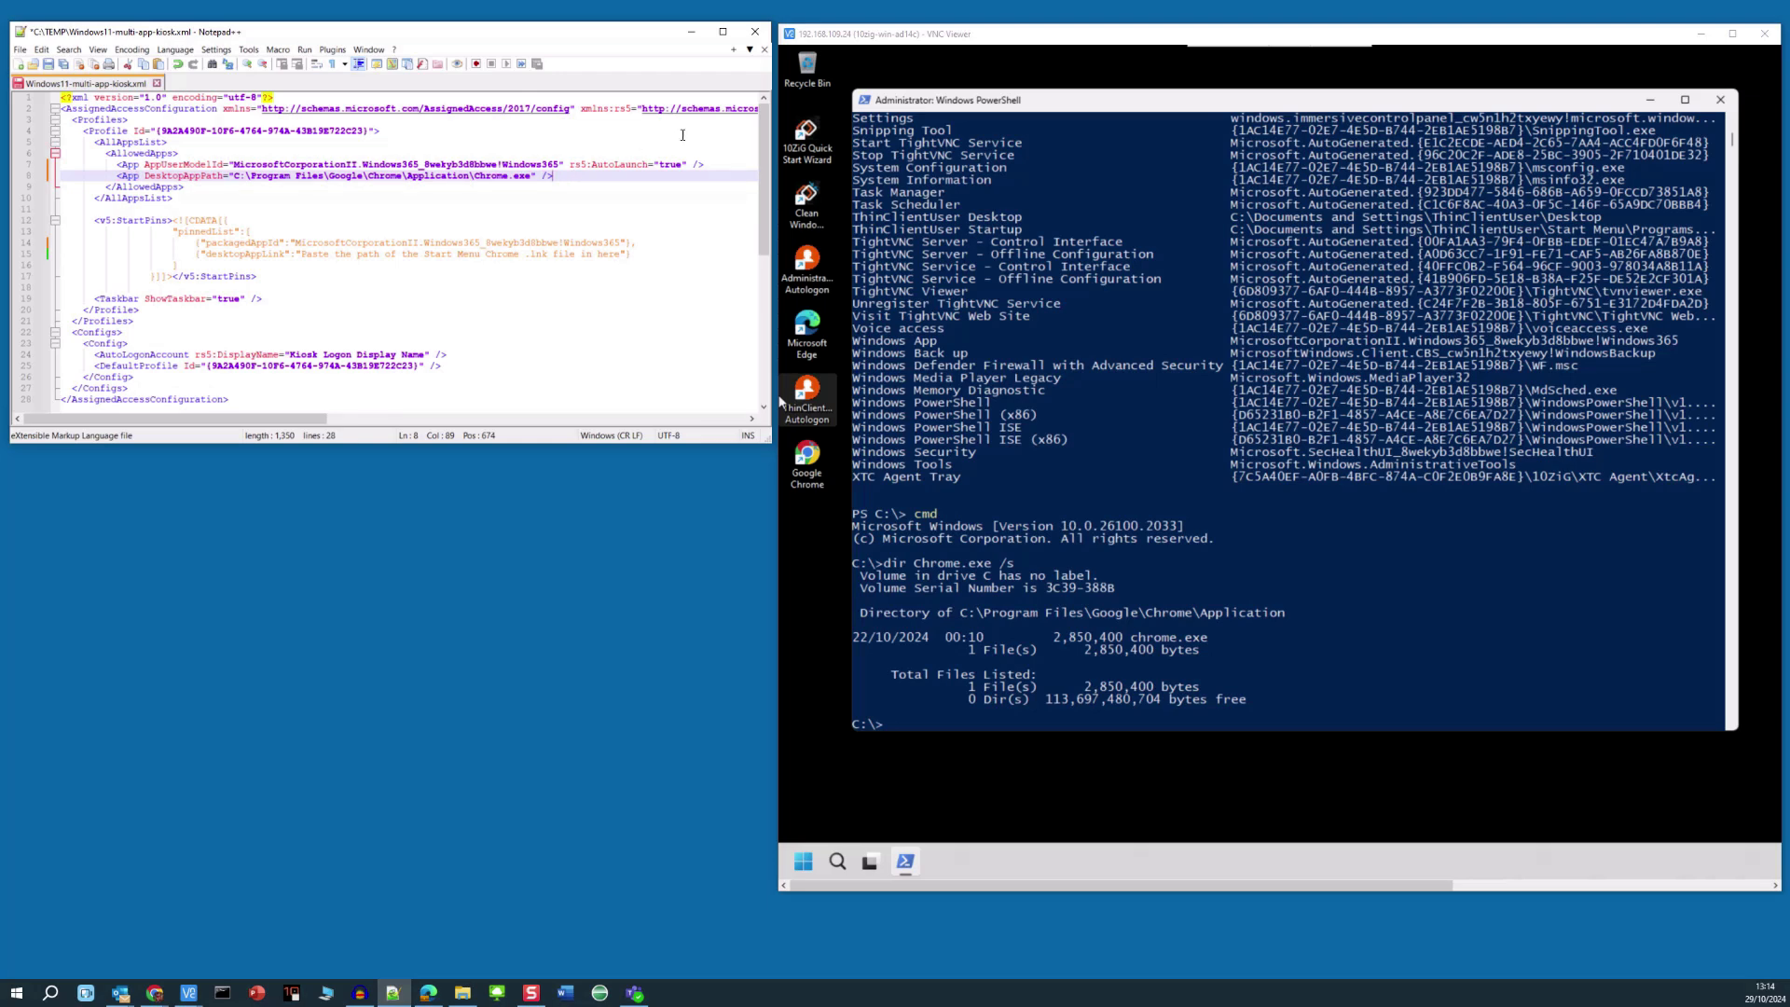
left_click(1403, 110)
- Search with dir *Chrome.lnk /s and copy the ProgramData Start Menu Programs folder path
type("dir")
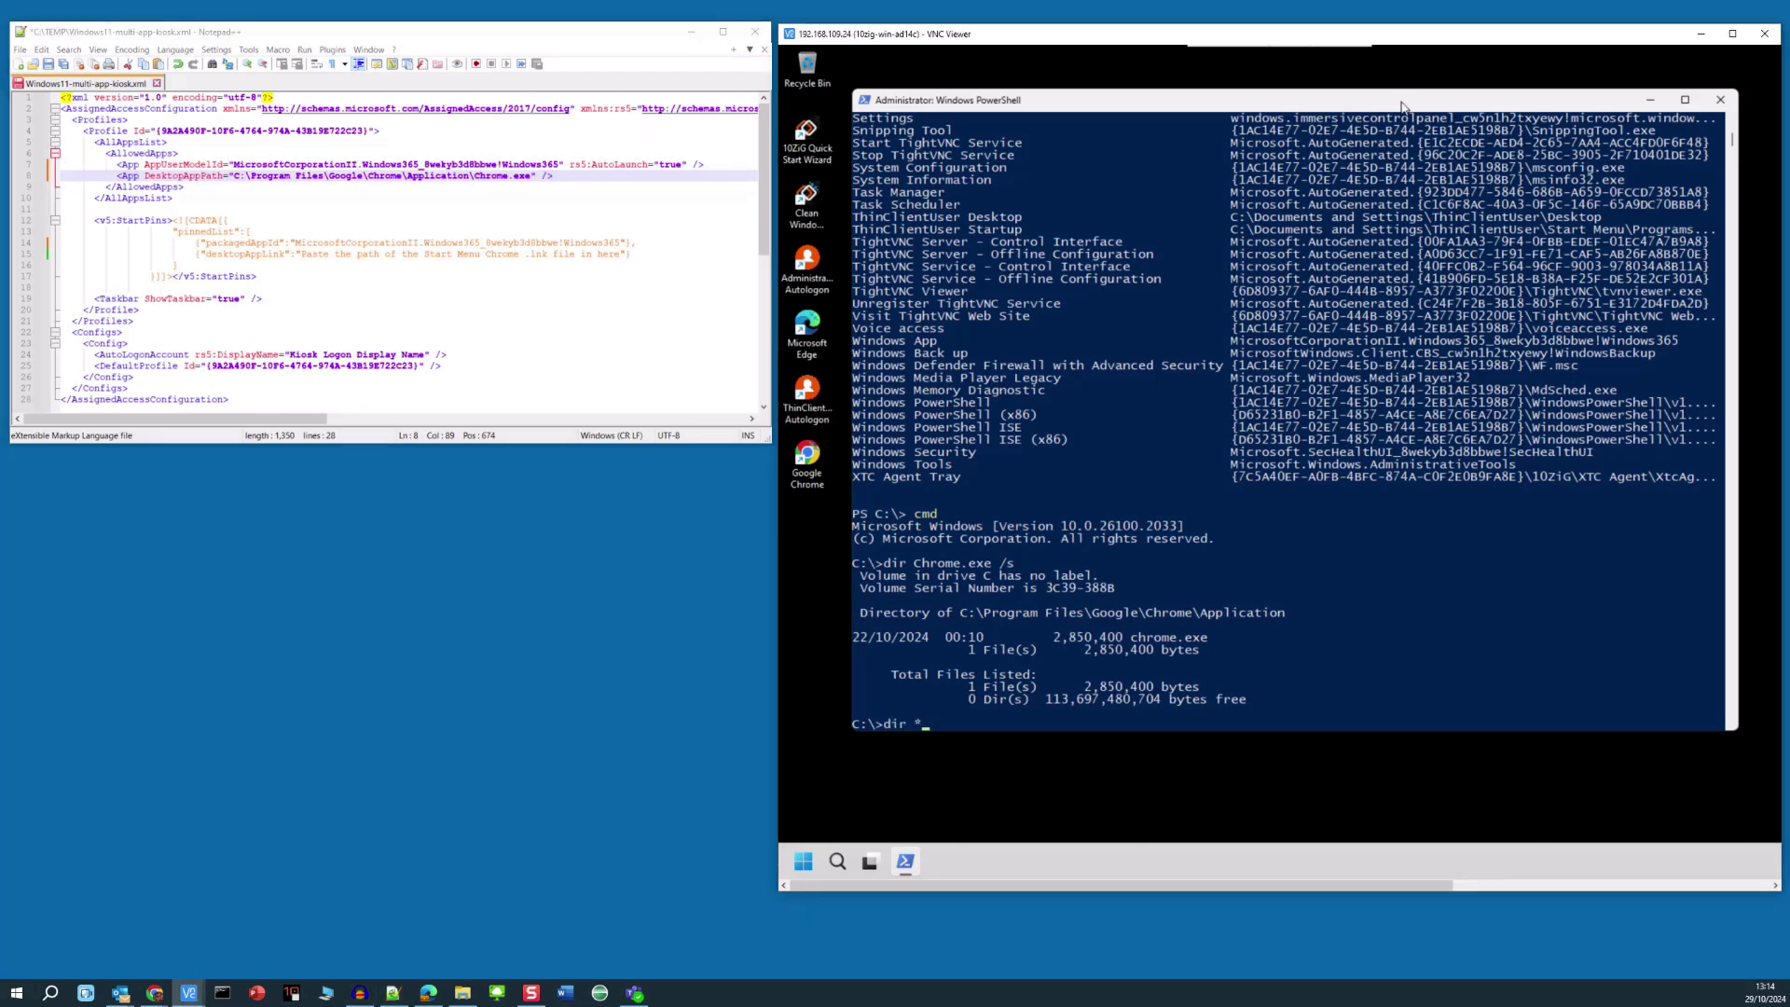
type(" *Chrome.lnk /s")
key("Return")
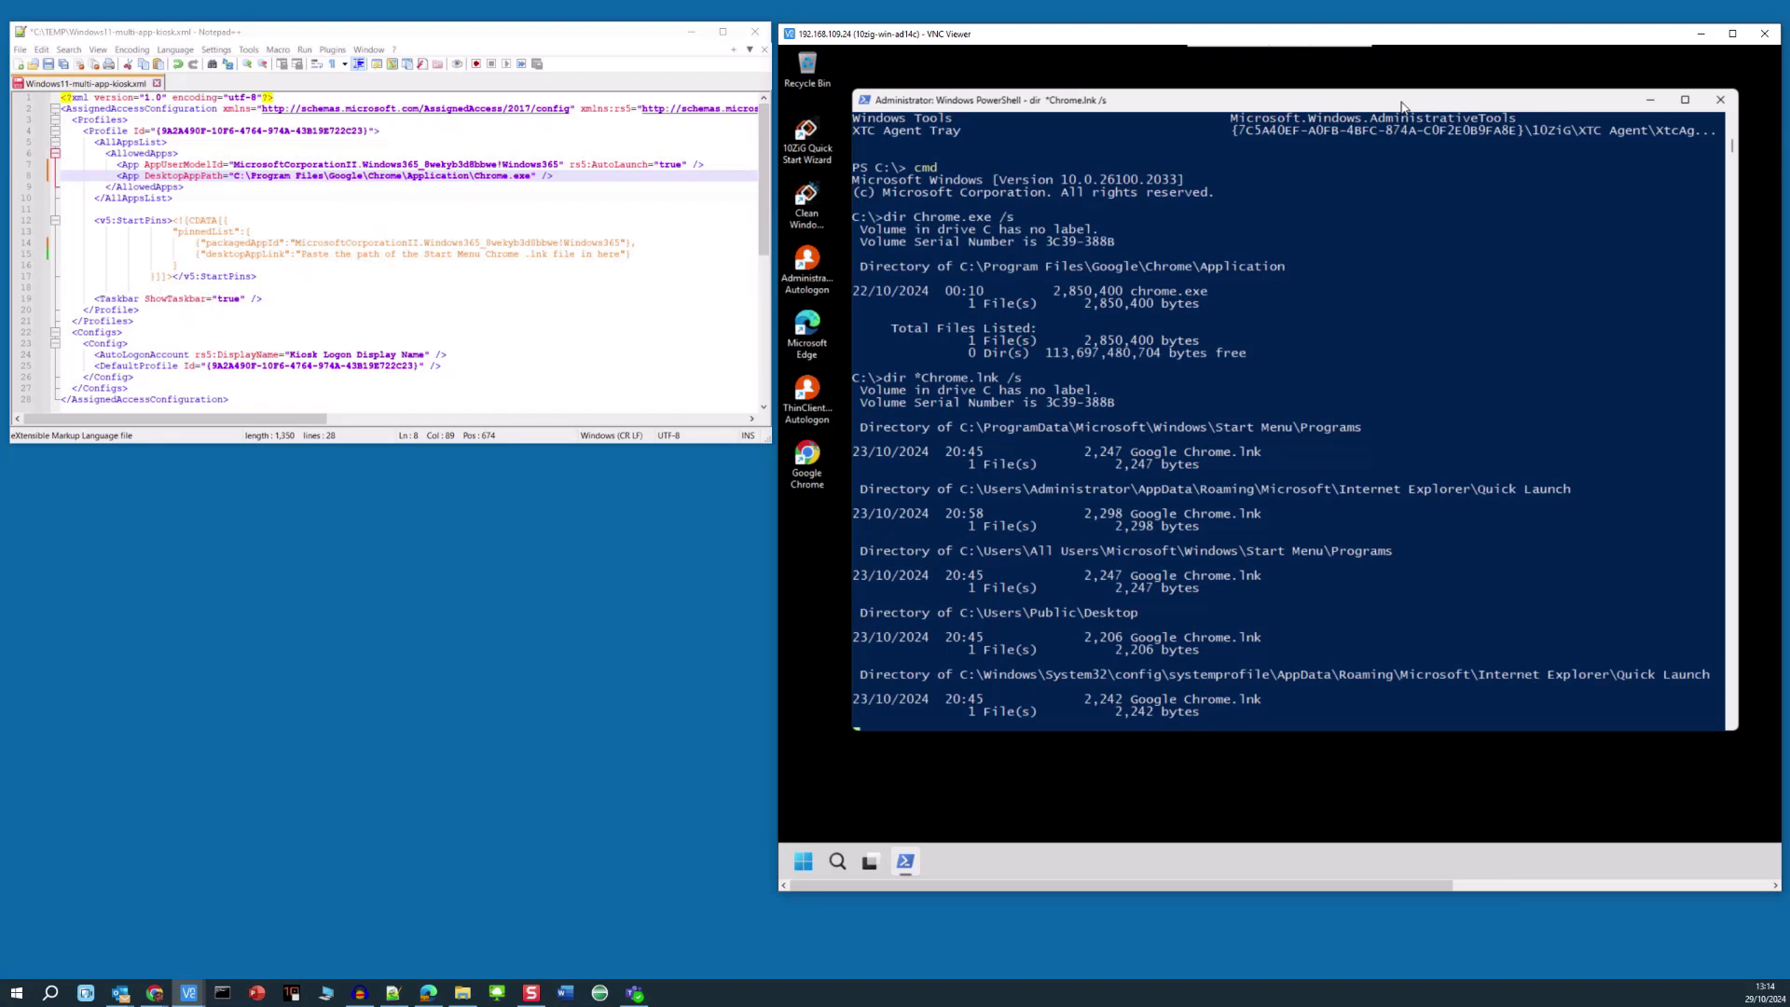
left_click(964, 368)
left_click_drag(965, 370, 1007, 374)
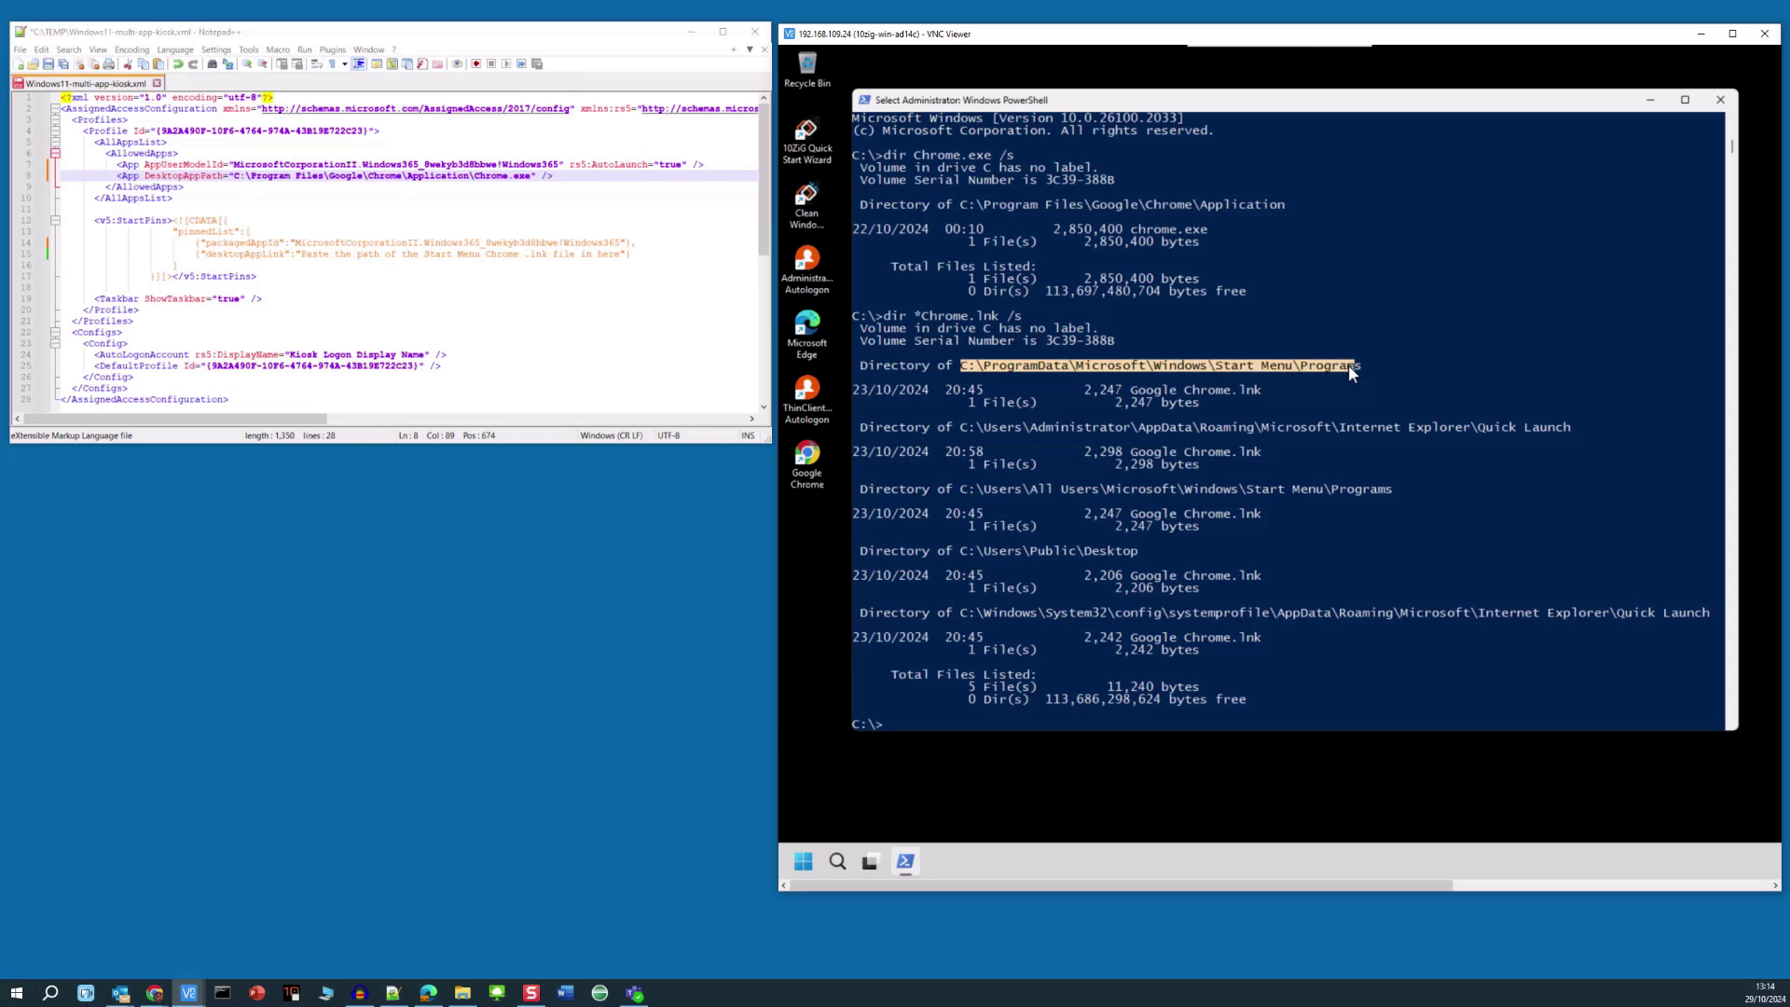
right_click(1418, 330)
left_click_drag(302, 255, 622, 256)
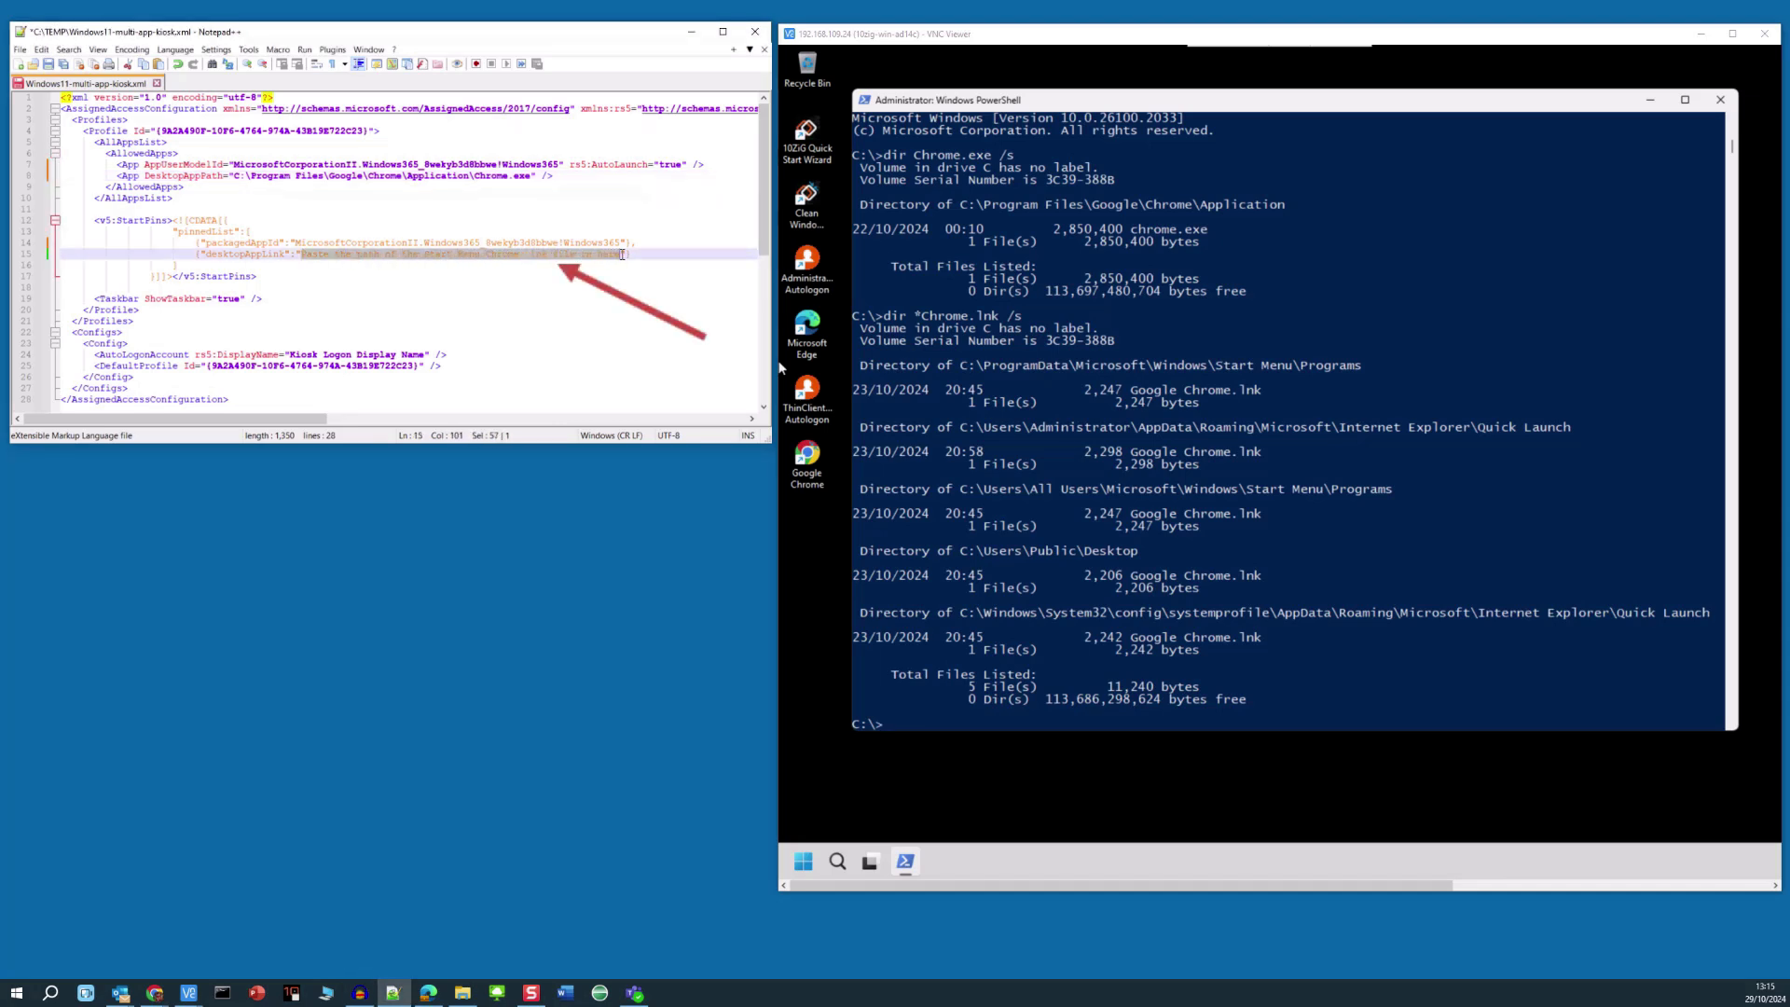
- Paste the Start Menu Programs path, append \Google Chrome.lnk, and double every backslash
key("ctrl+v")
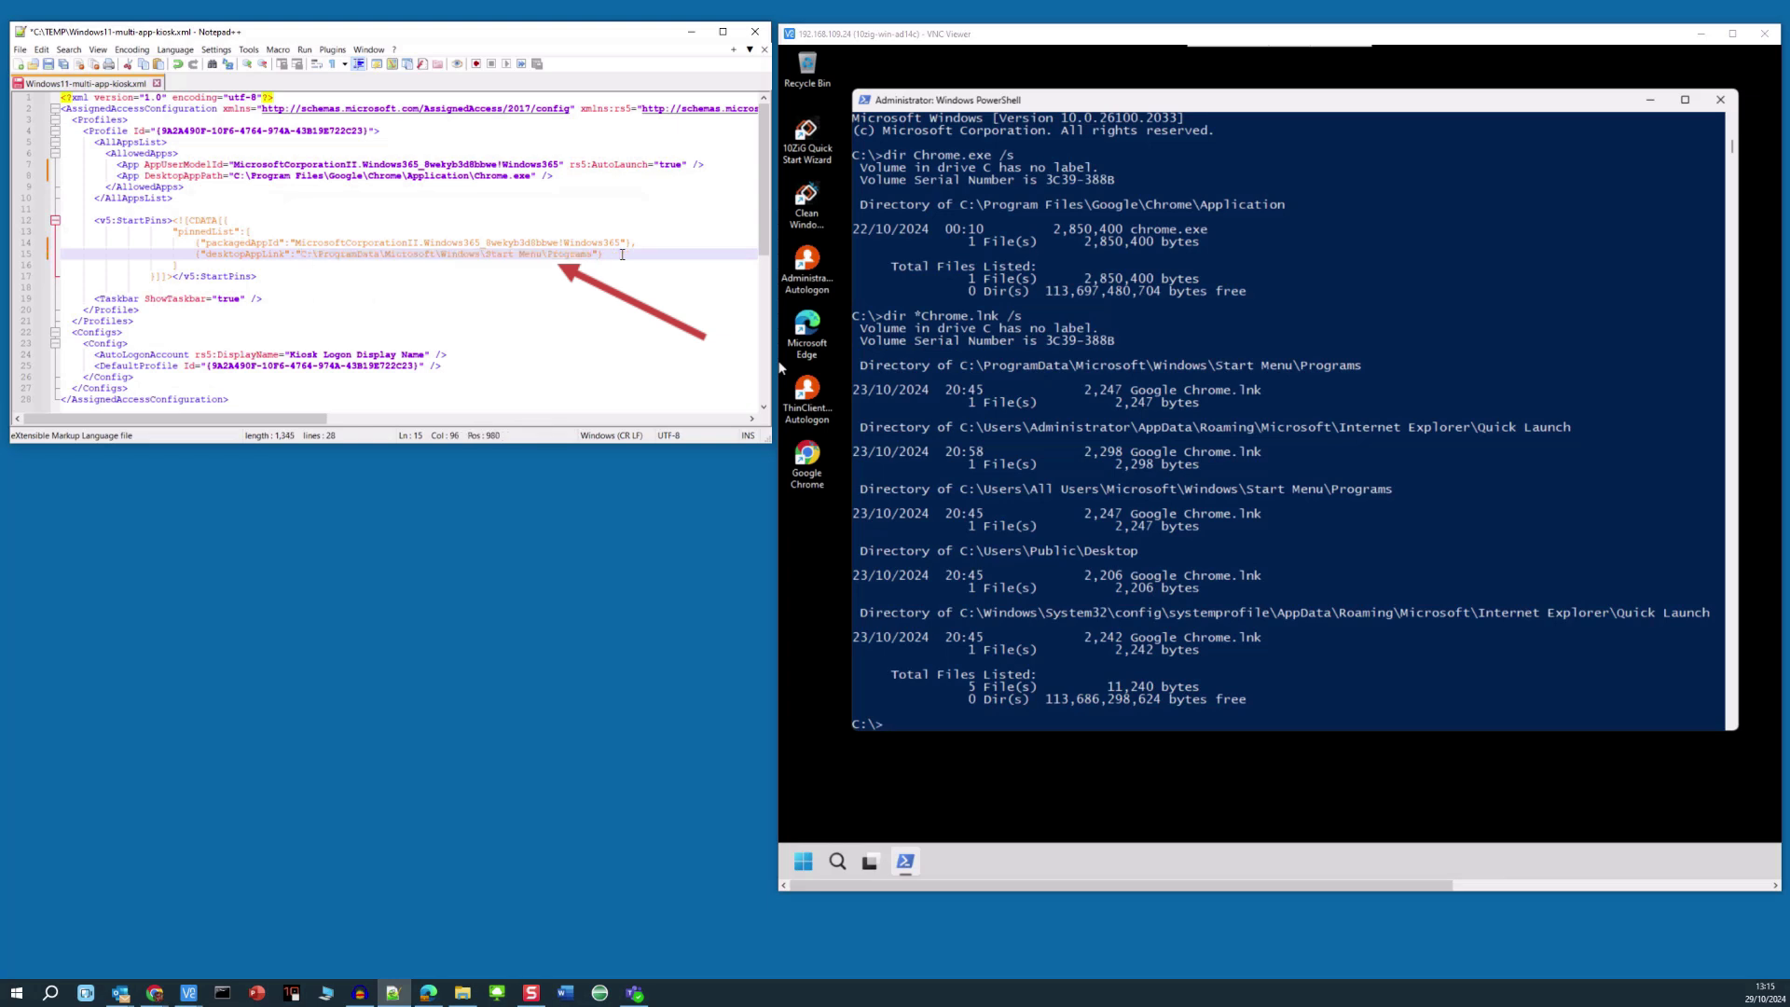
type("\\Goo")
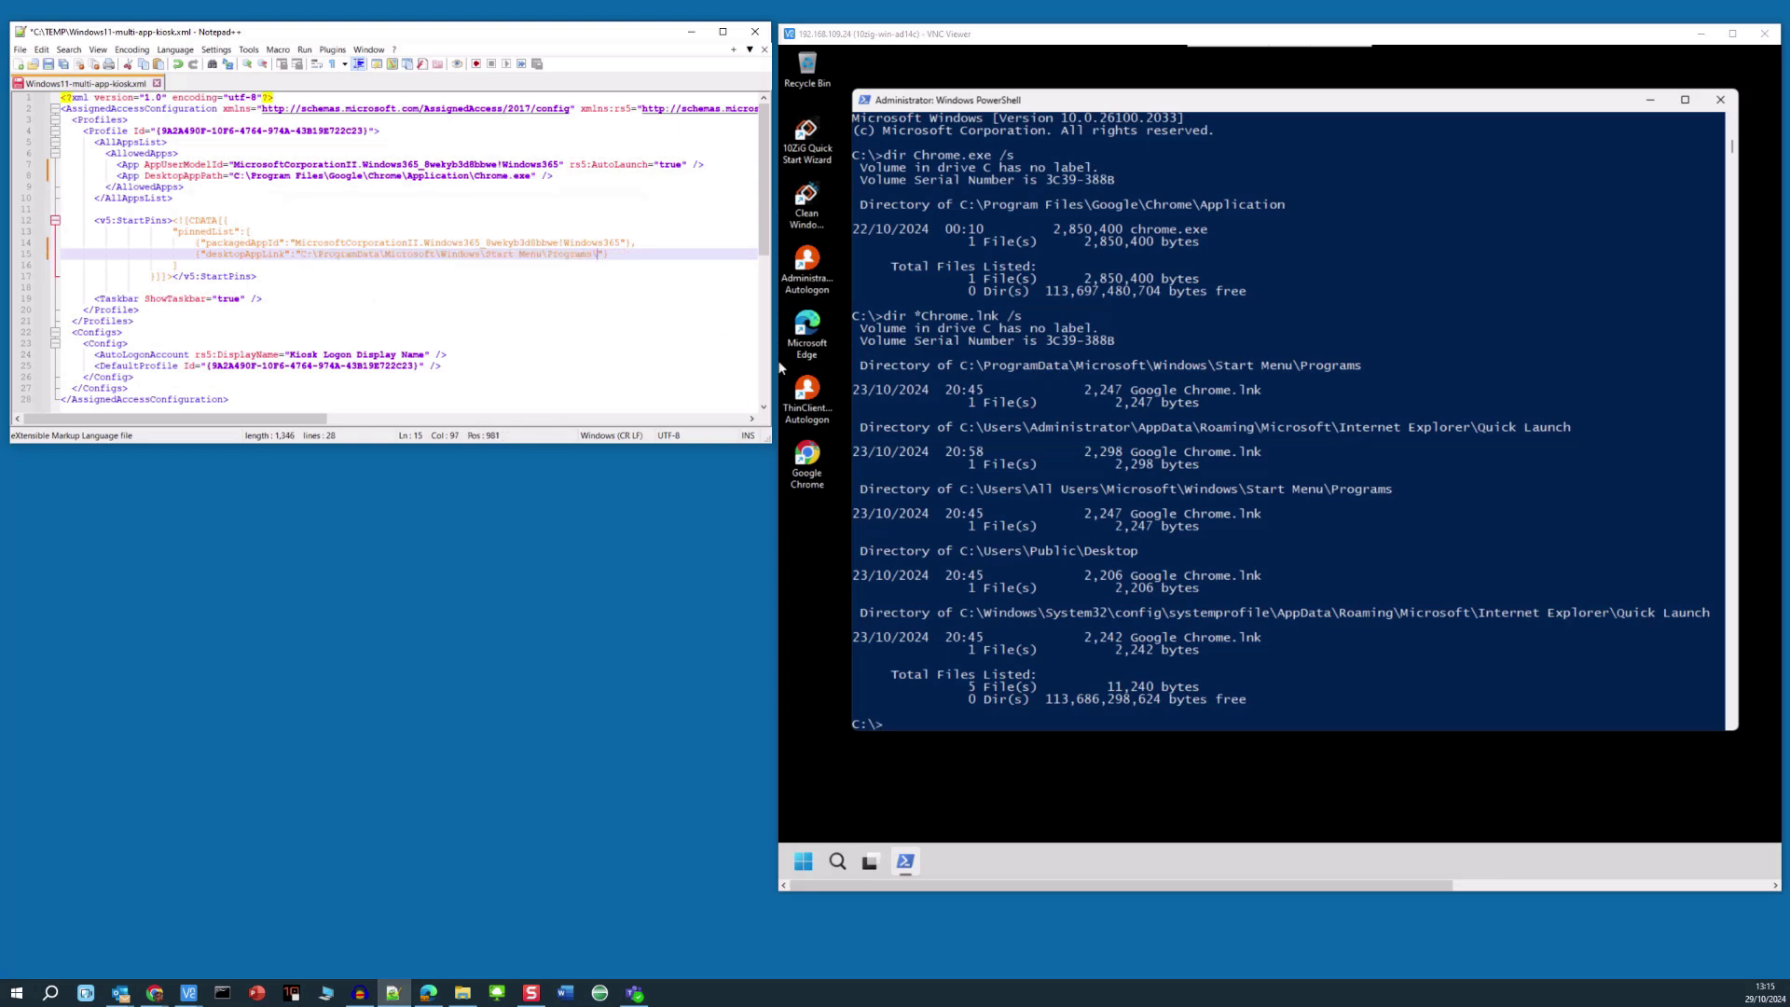
type("gle")
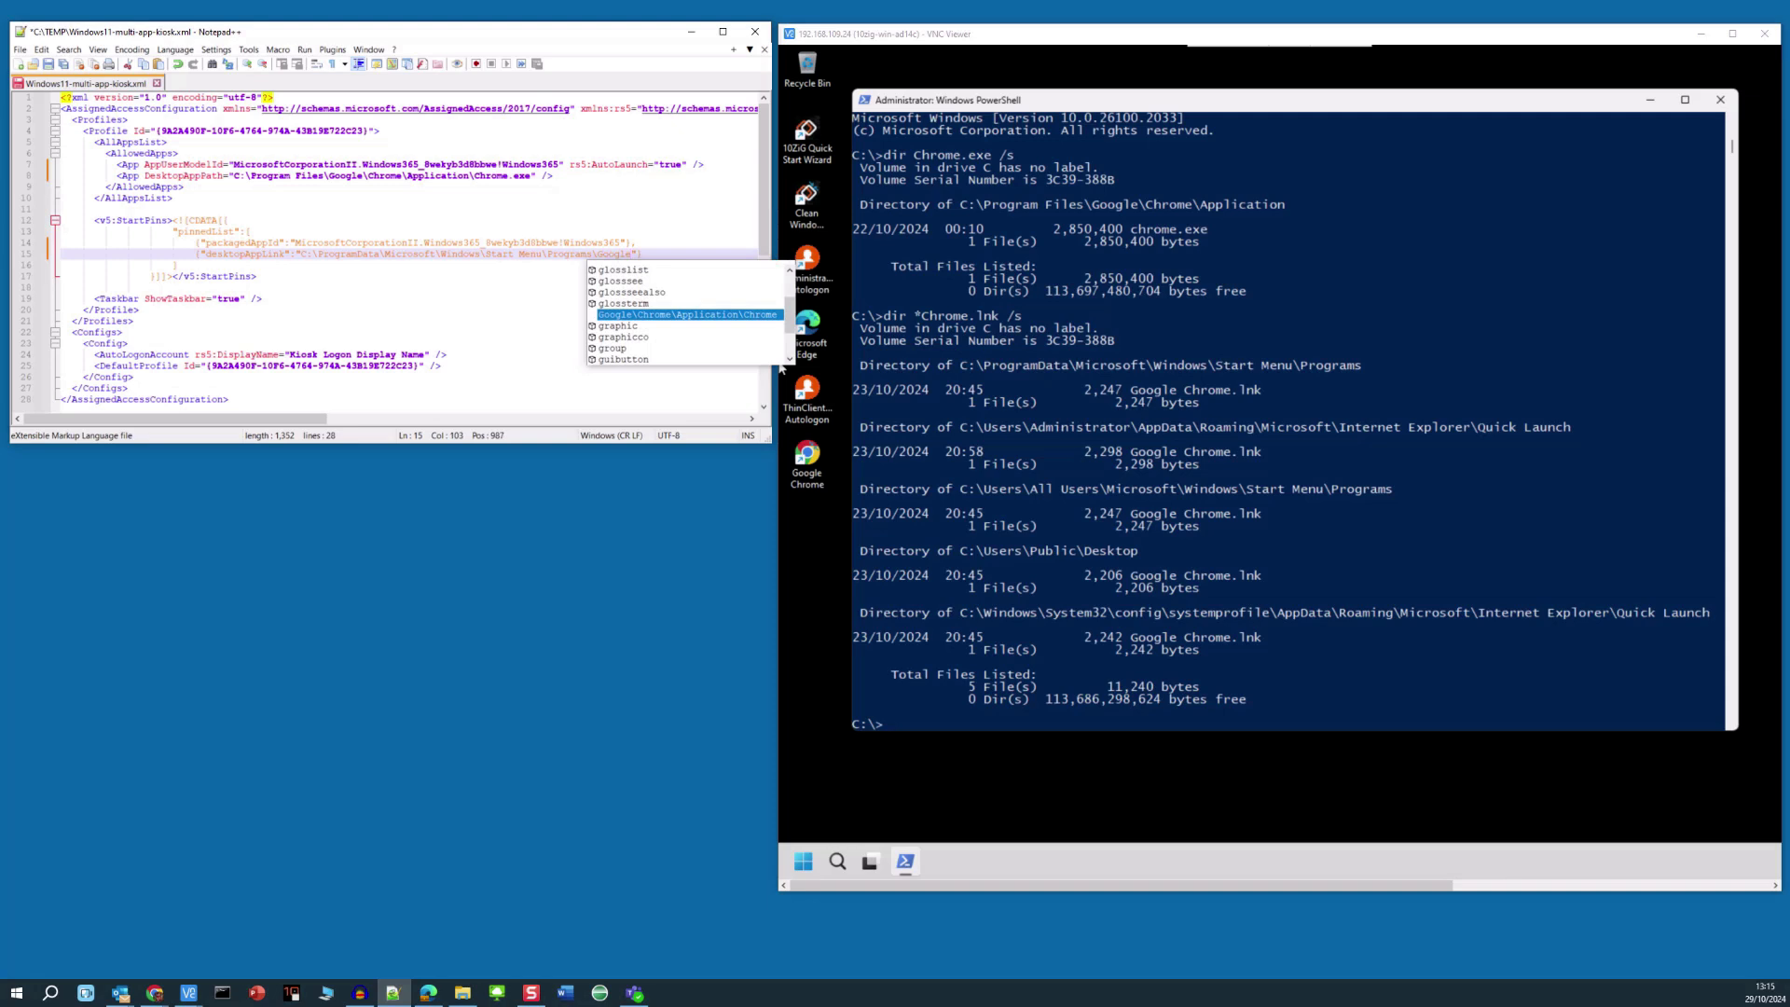
type(" Chrom")
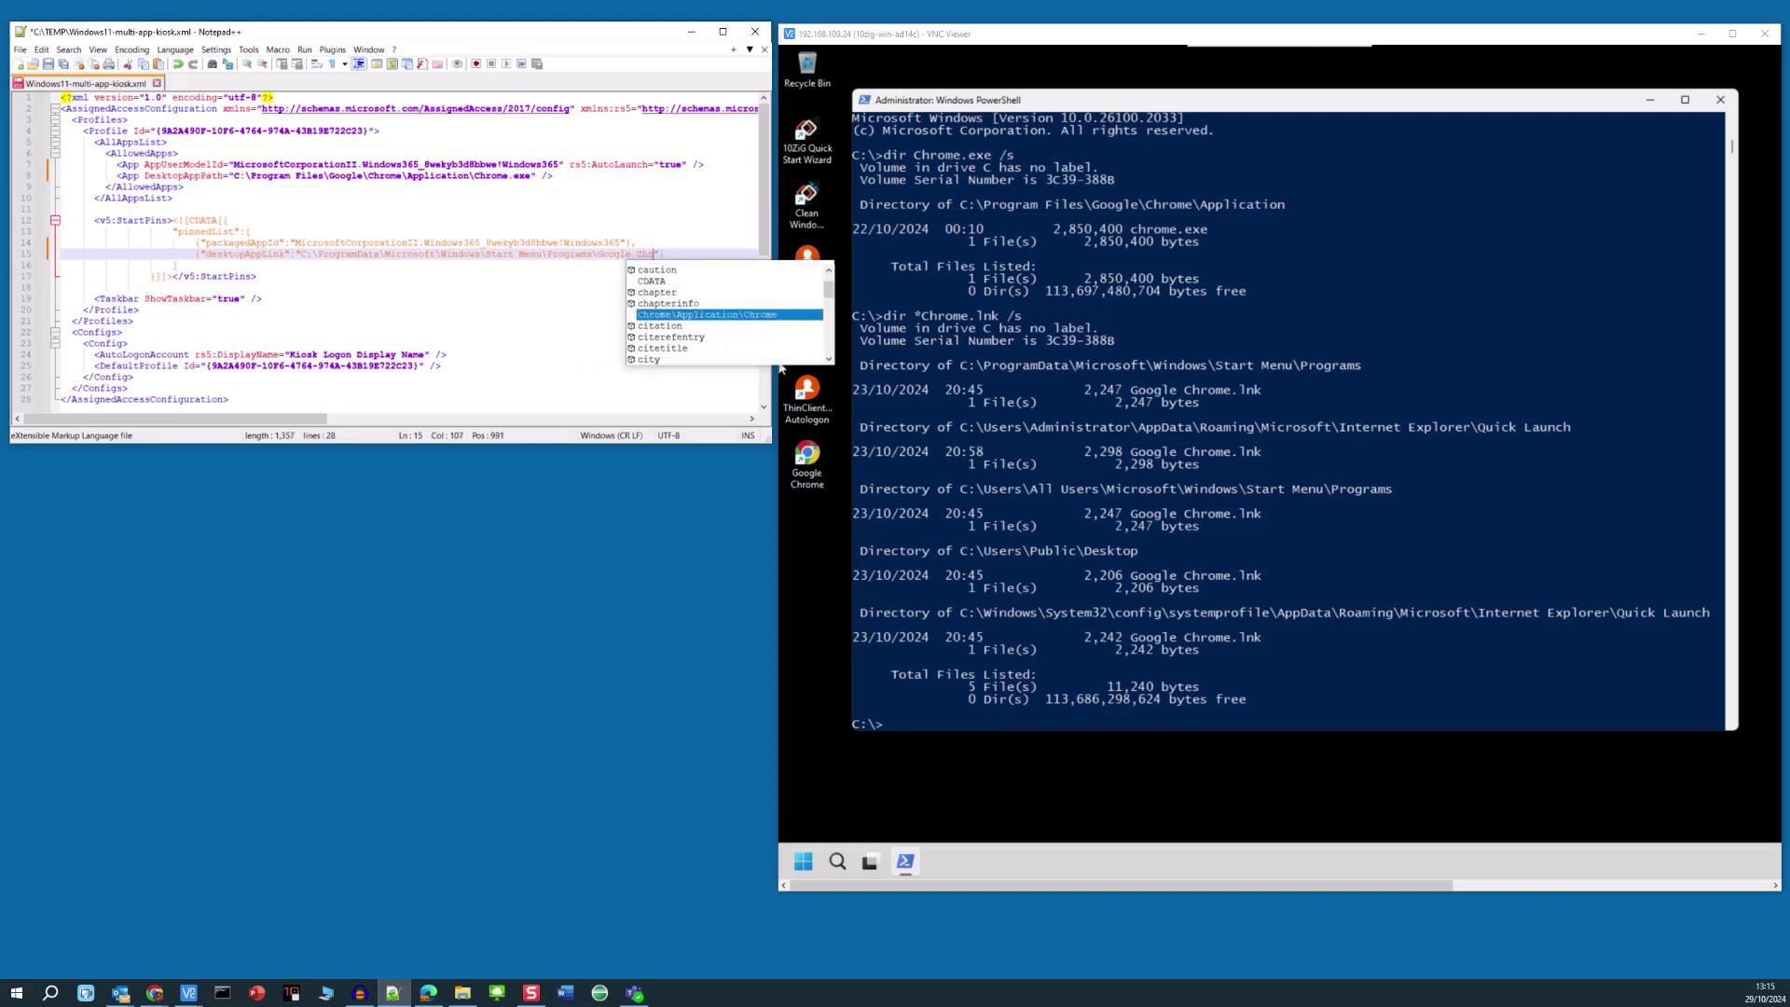
type("e.lnk")
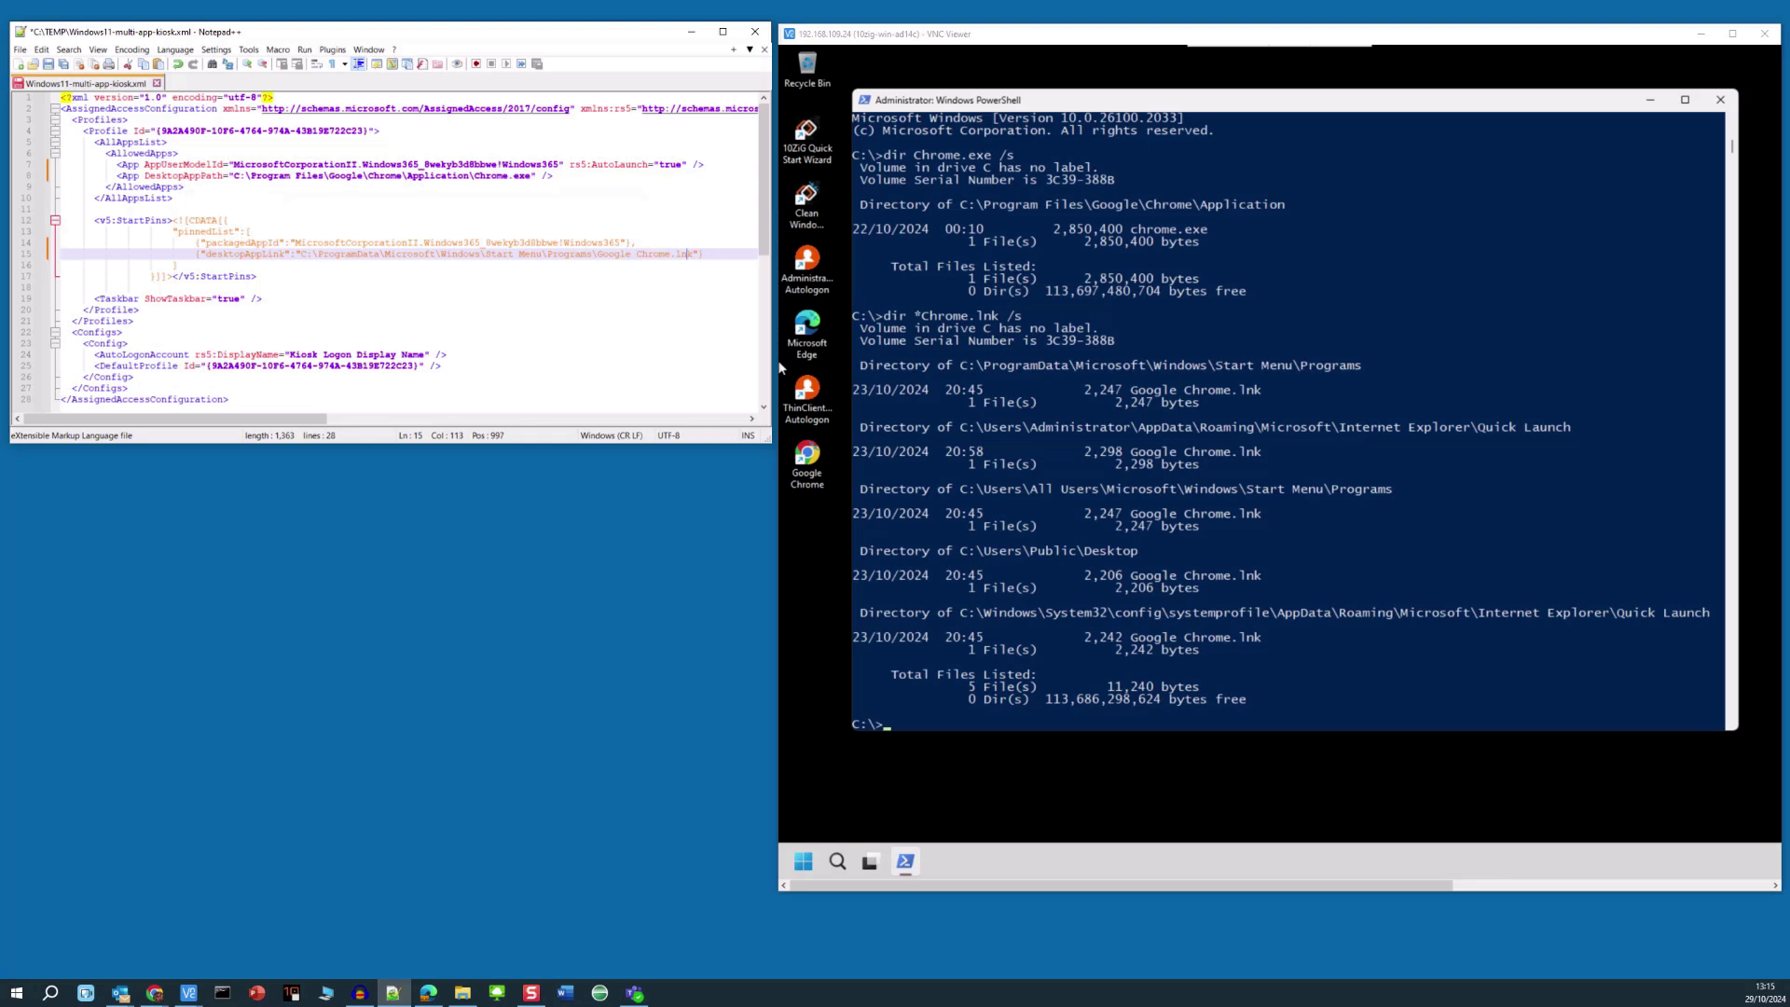
key("ctrl+Left")
key("ctrl+Left")
key("ctrl+Left")
type("\\")
key("Right")
key("ctrl+Right")
left_click(628, 274)
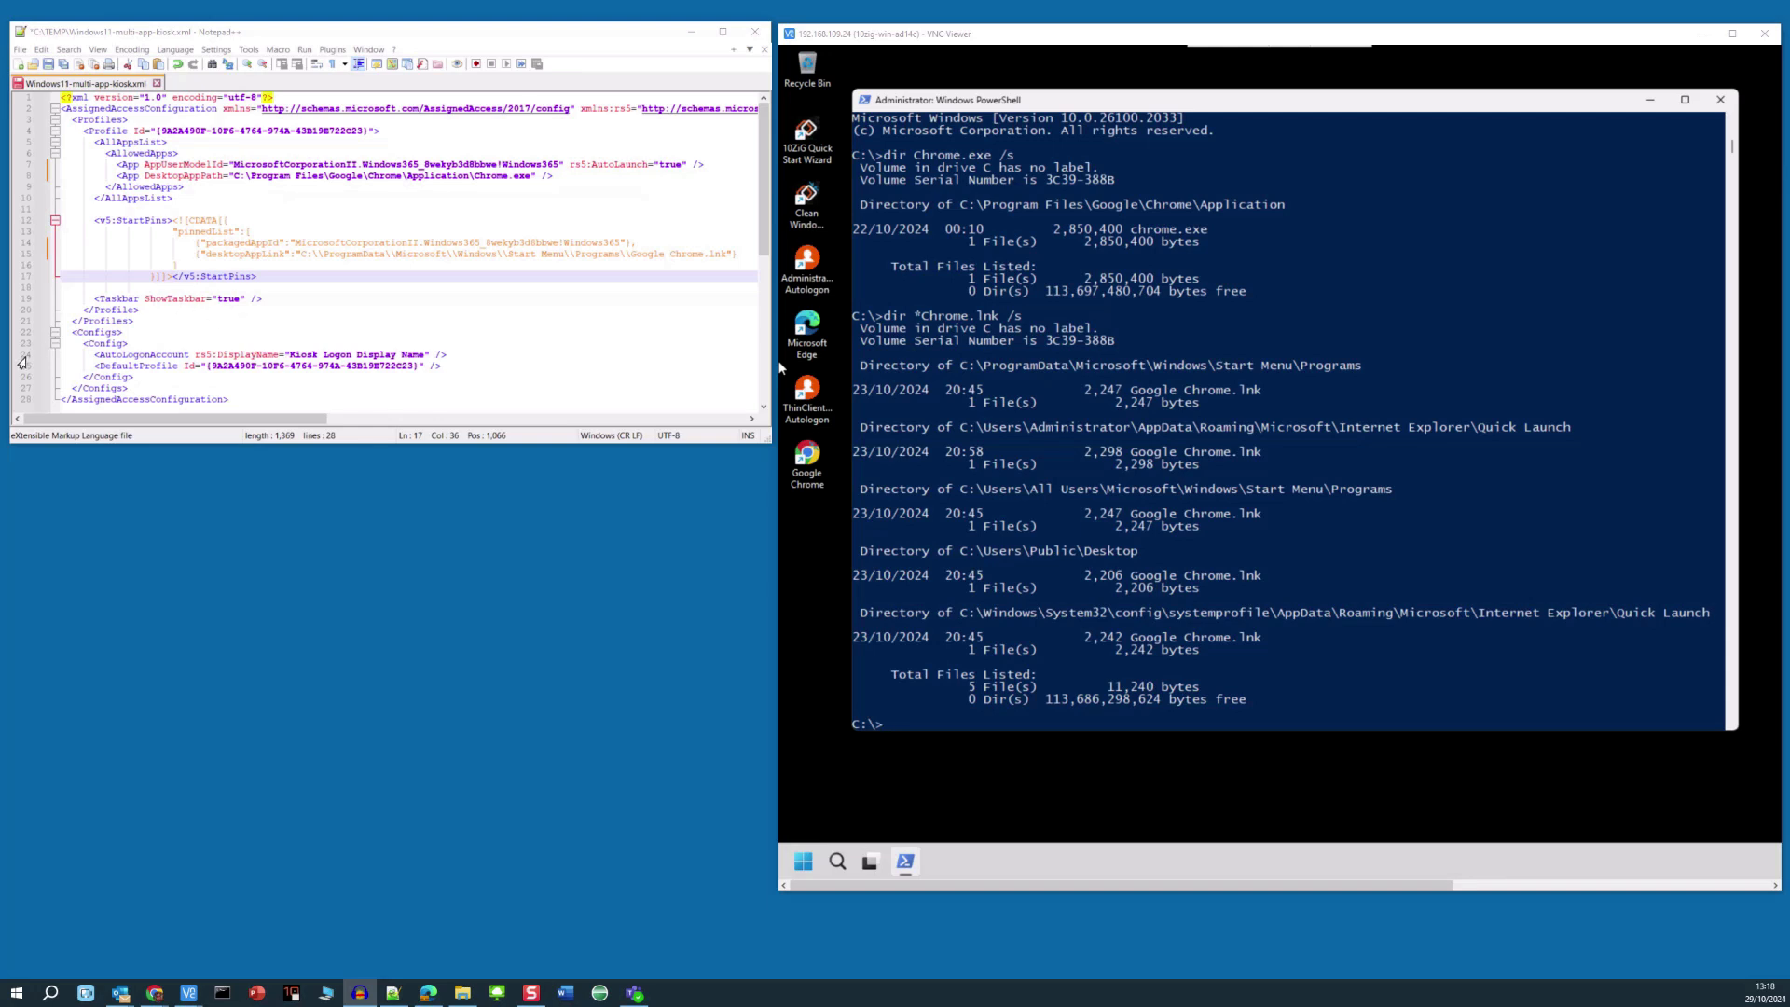
- Replace 'Kiosk Logon Display Name' on line 24 with 'Multi-App Kiosk User'
left_click(20, 359)
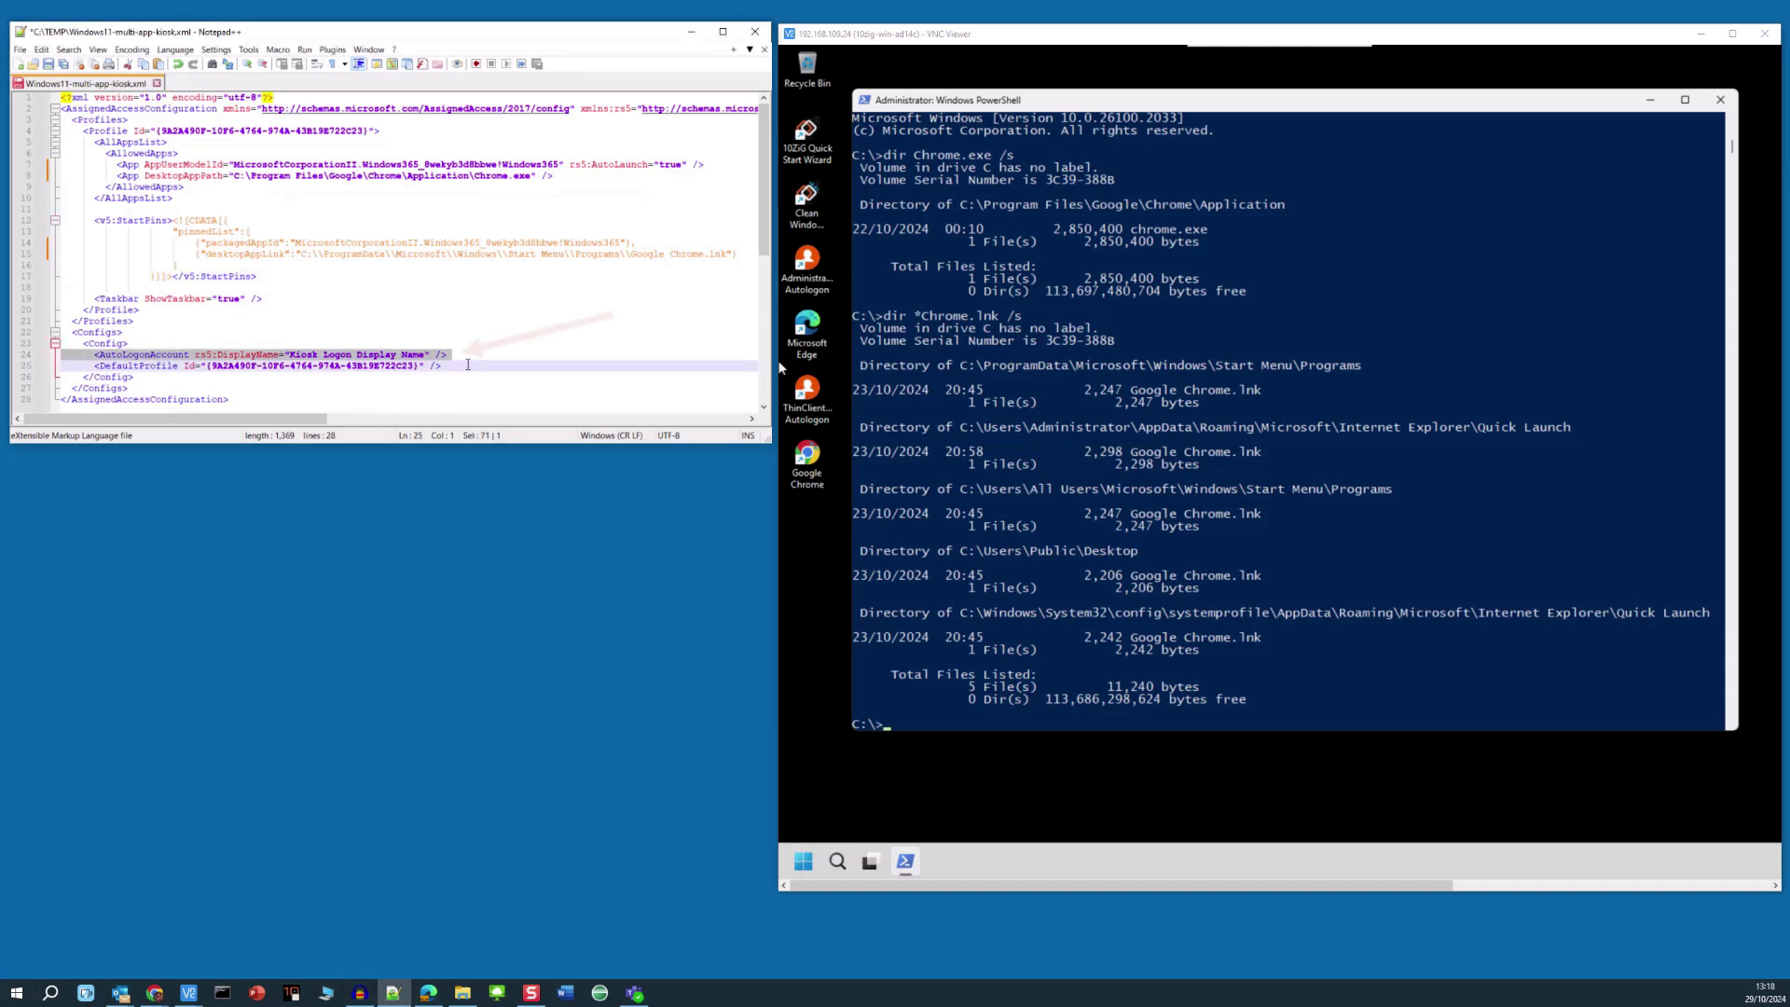
left_click(480, 357)
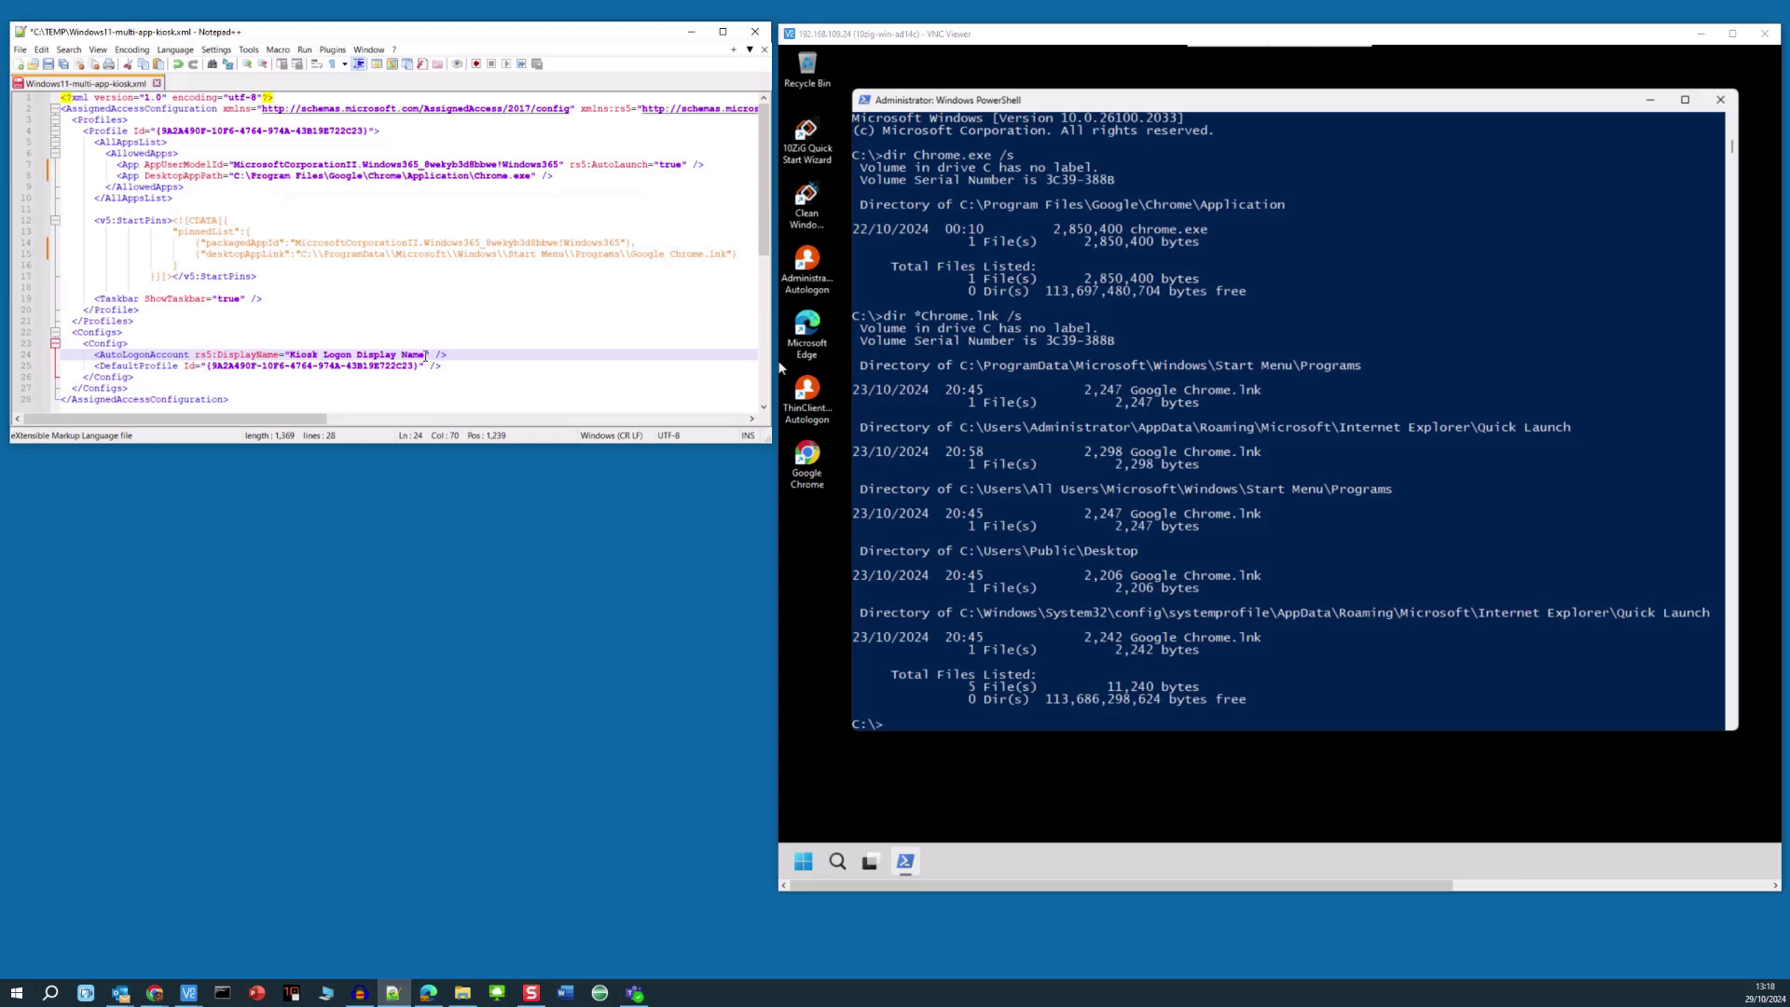
left_click_drag(291, 354, 426, 355)
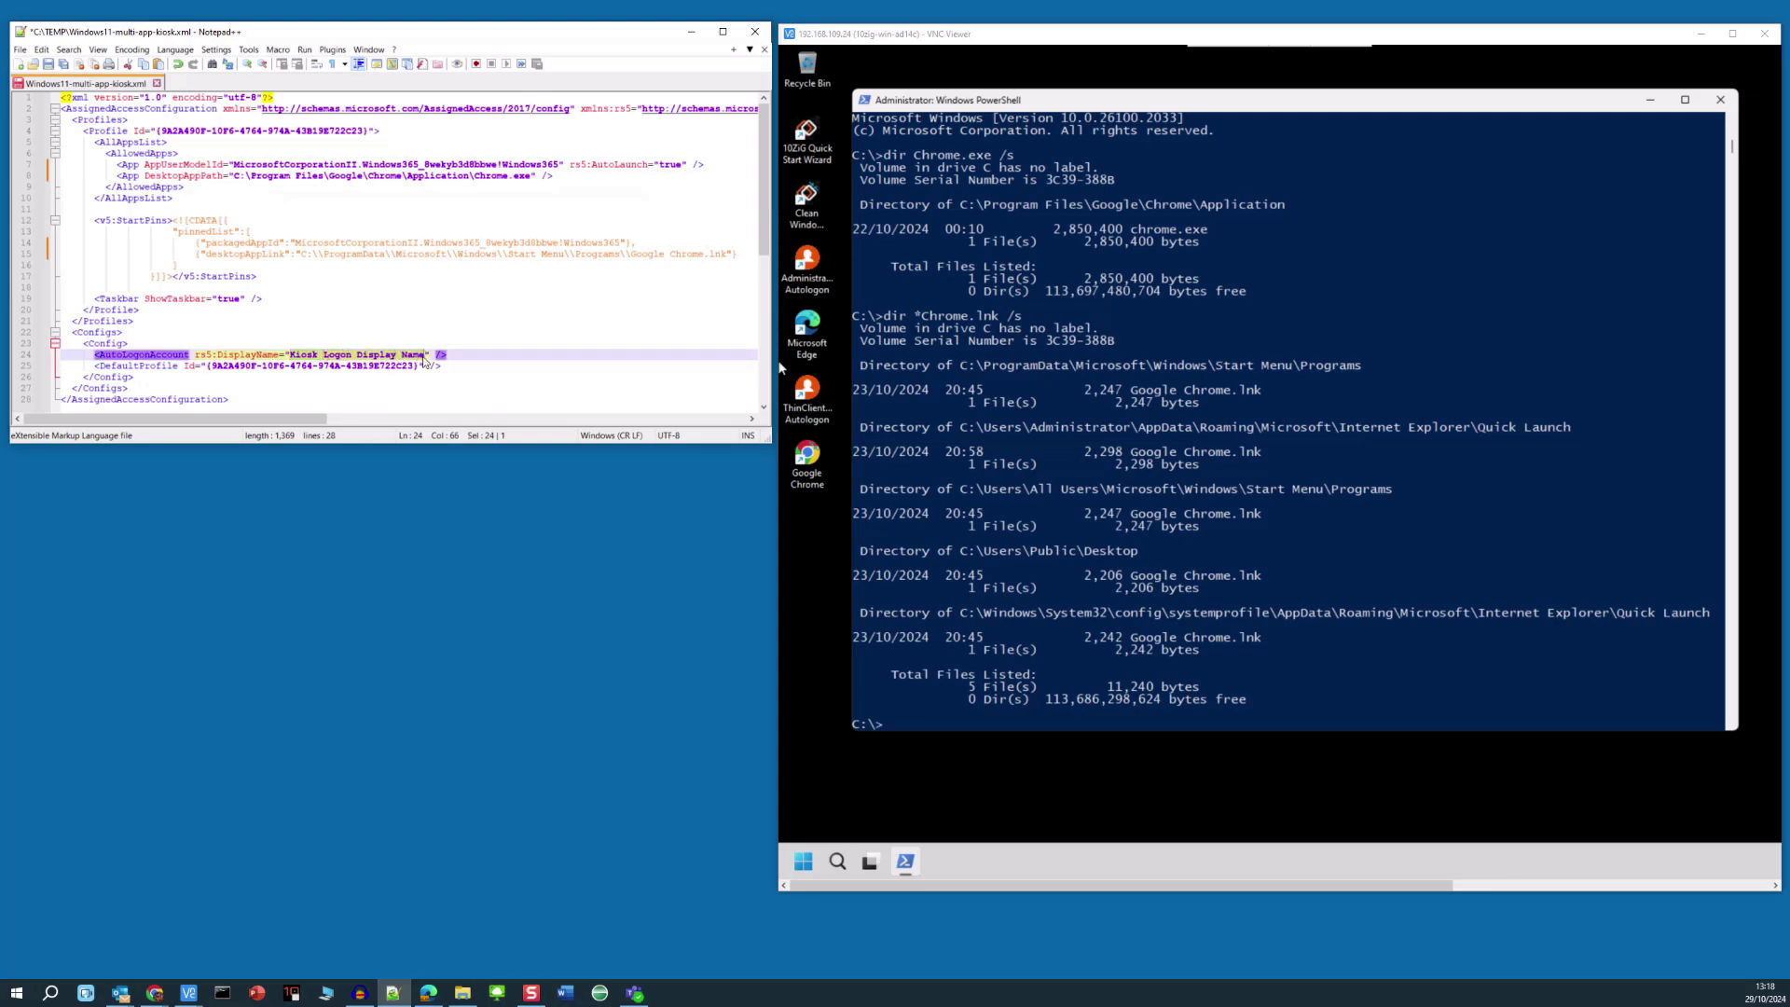
type("Multi")
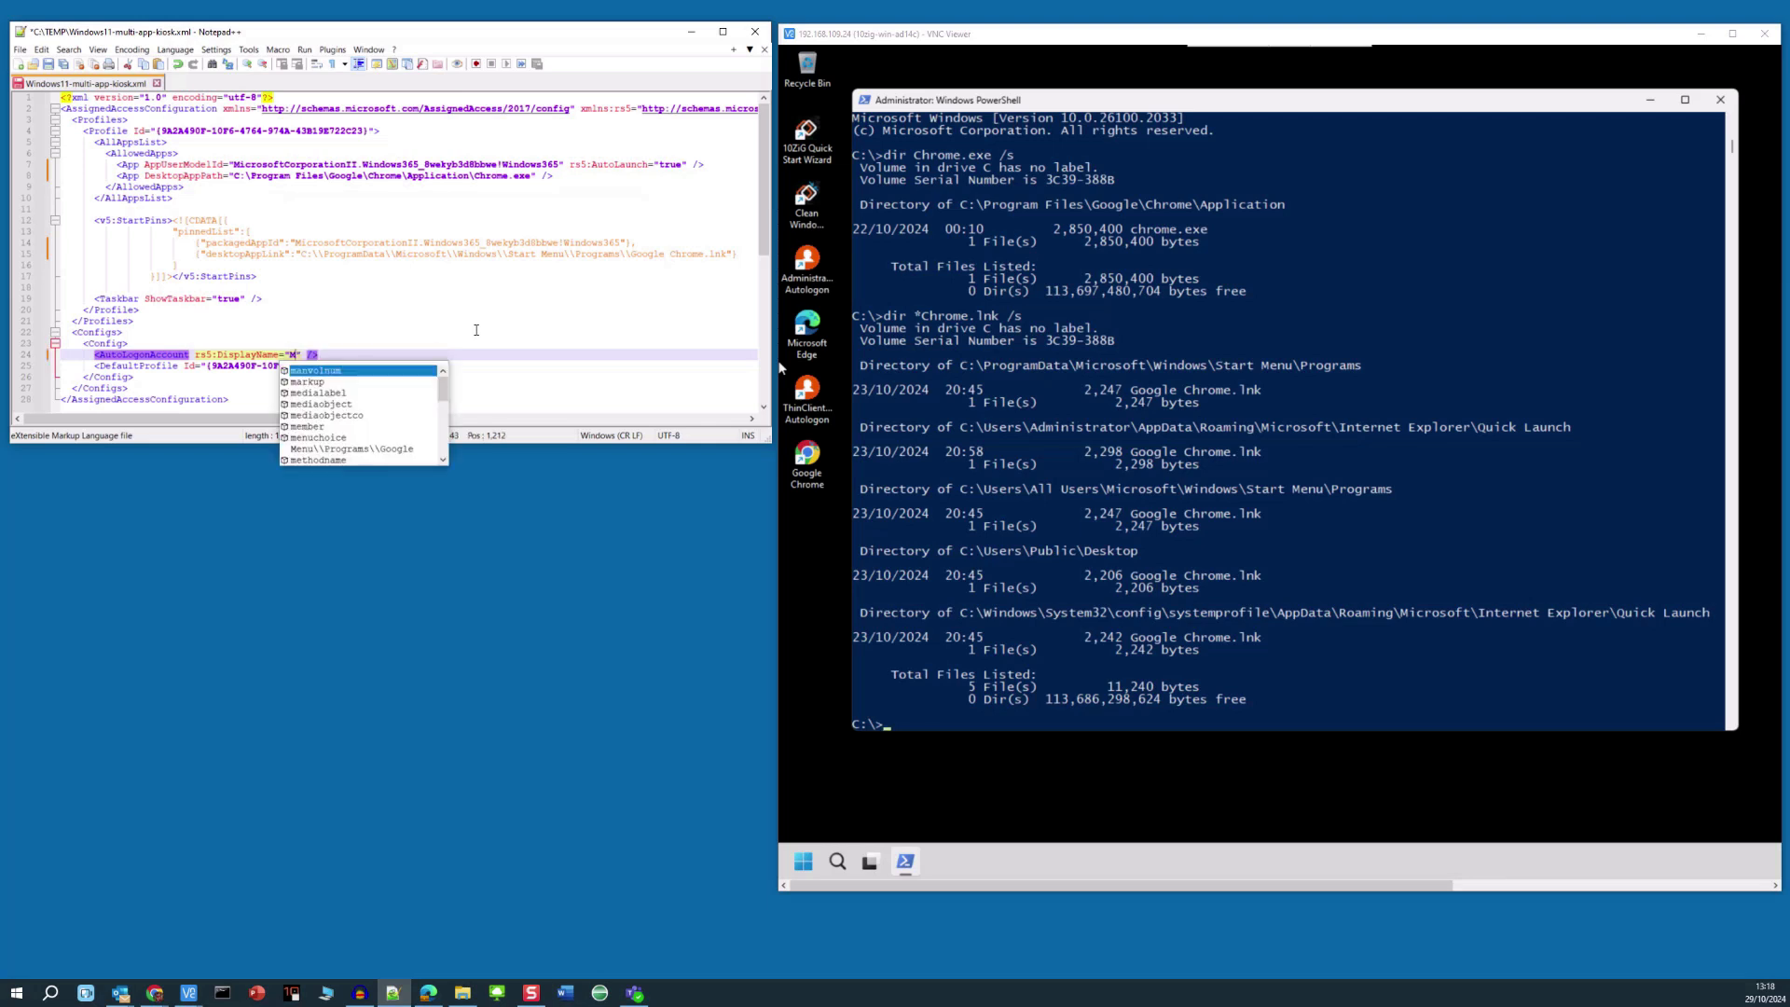
type("-App")
type(" Kiosk ")
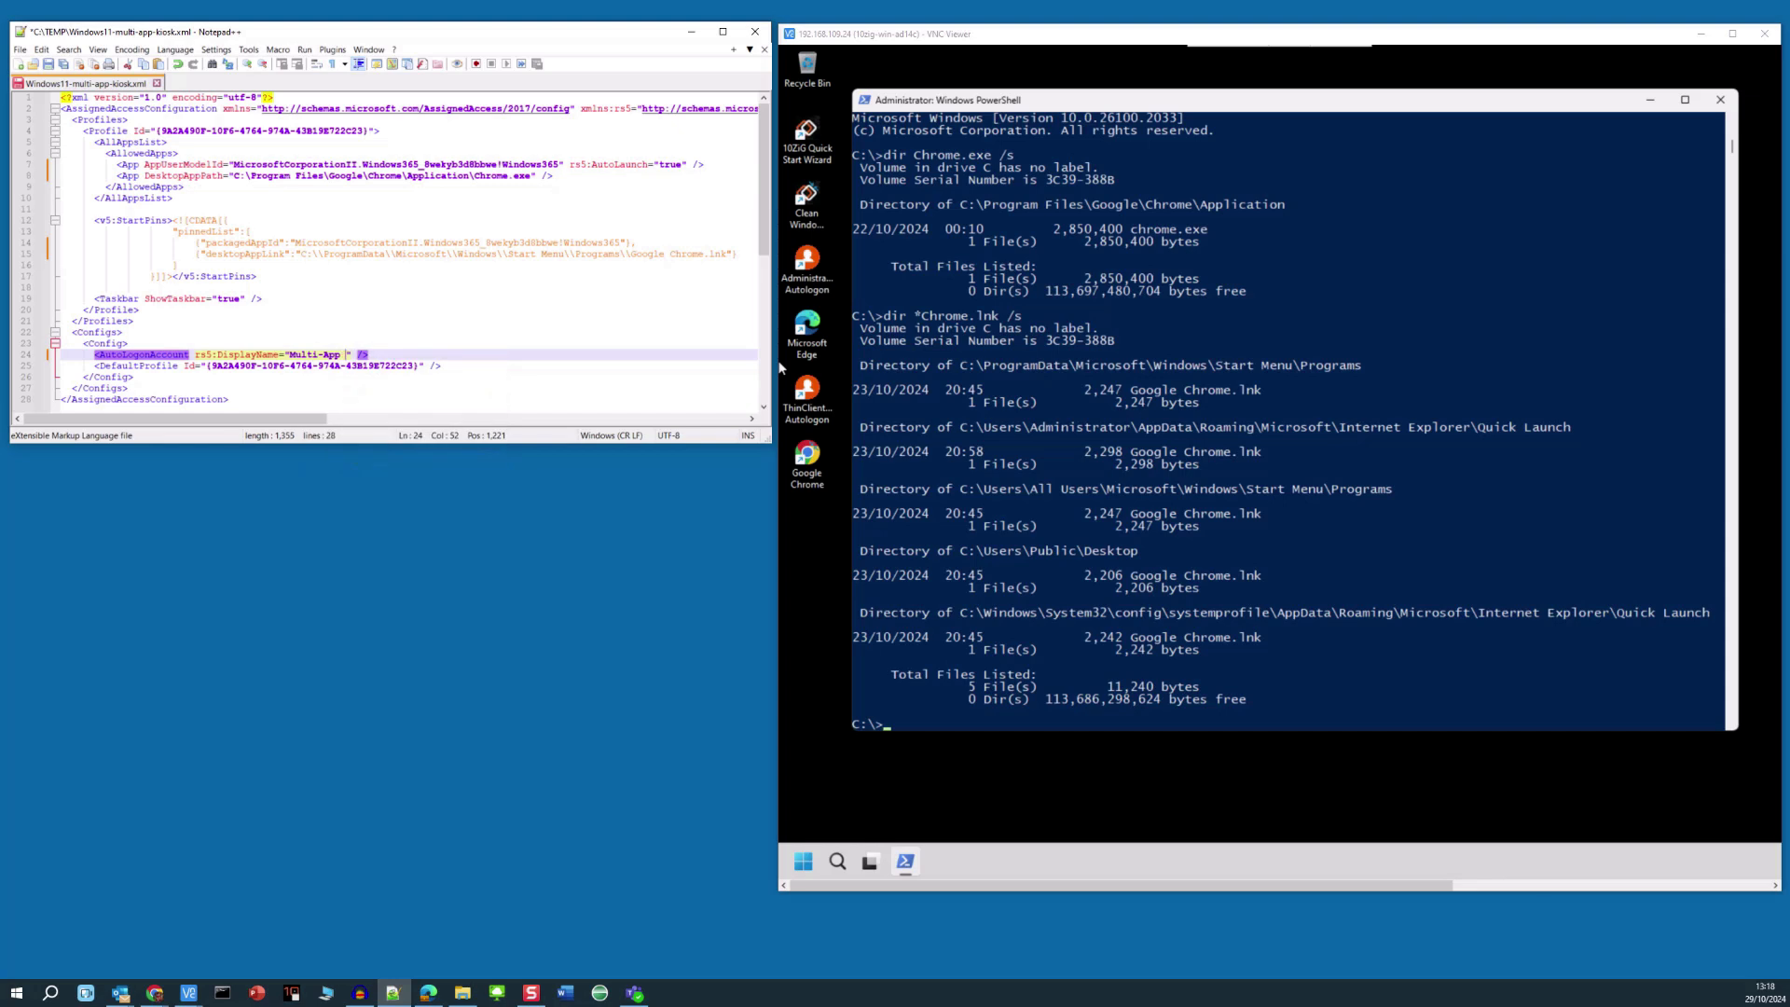
type("User")
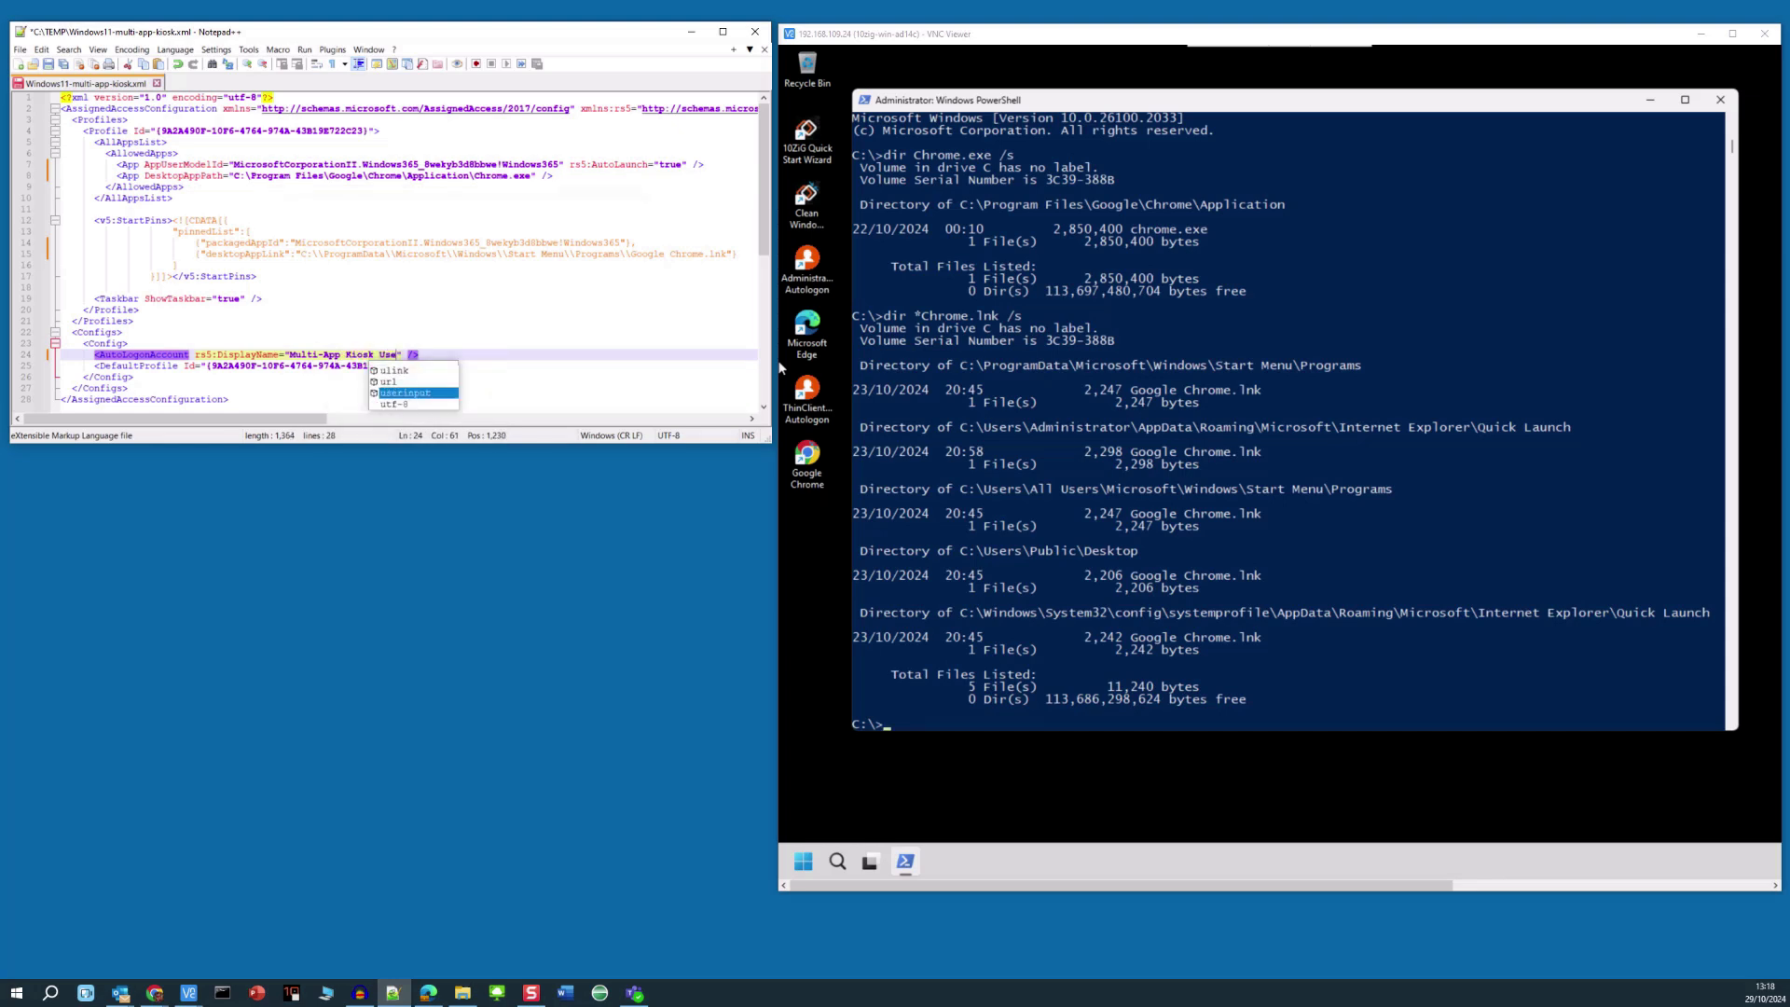
left_click(603, 274)
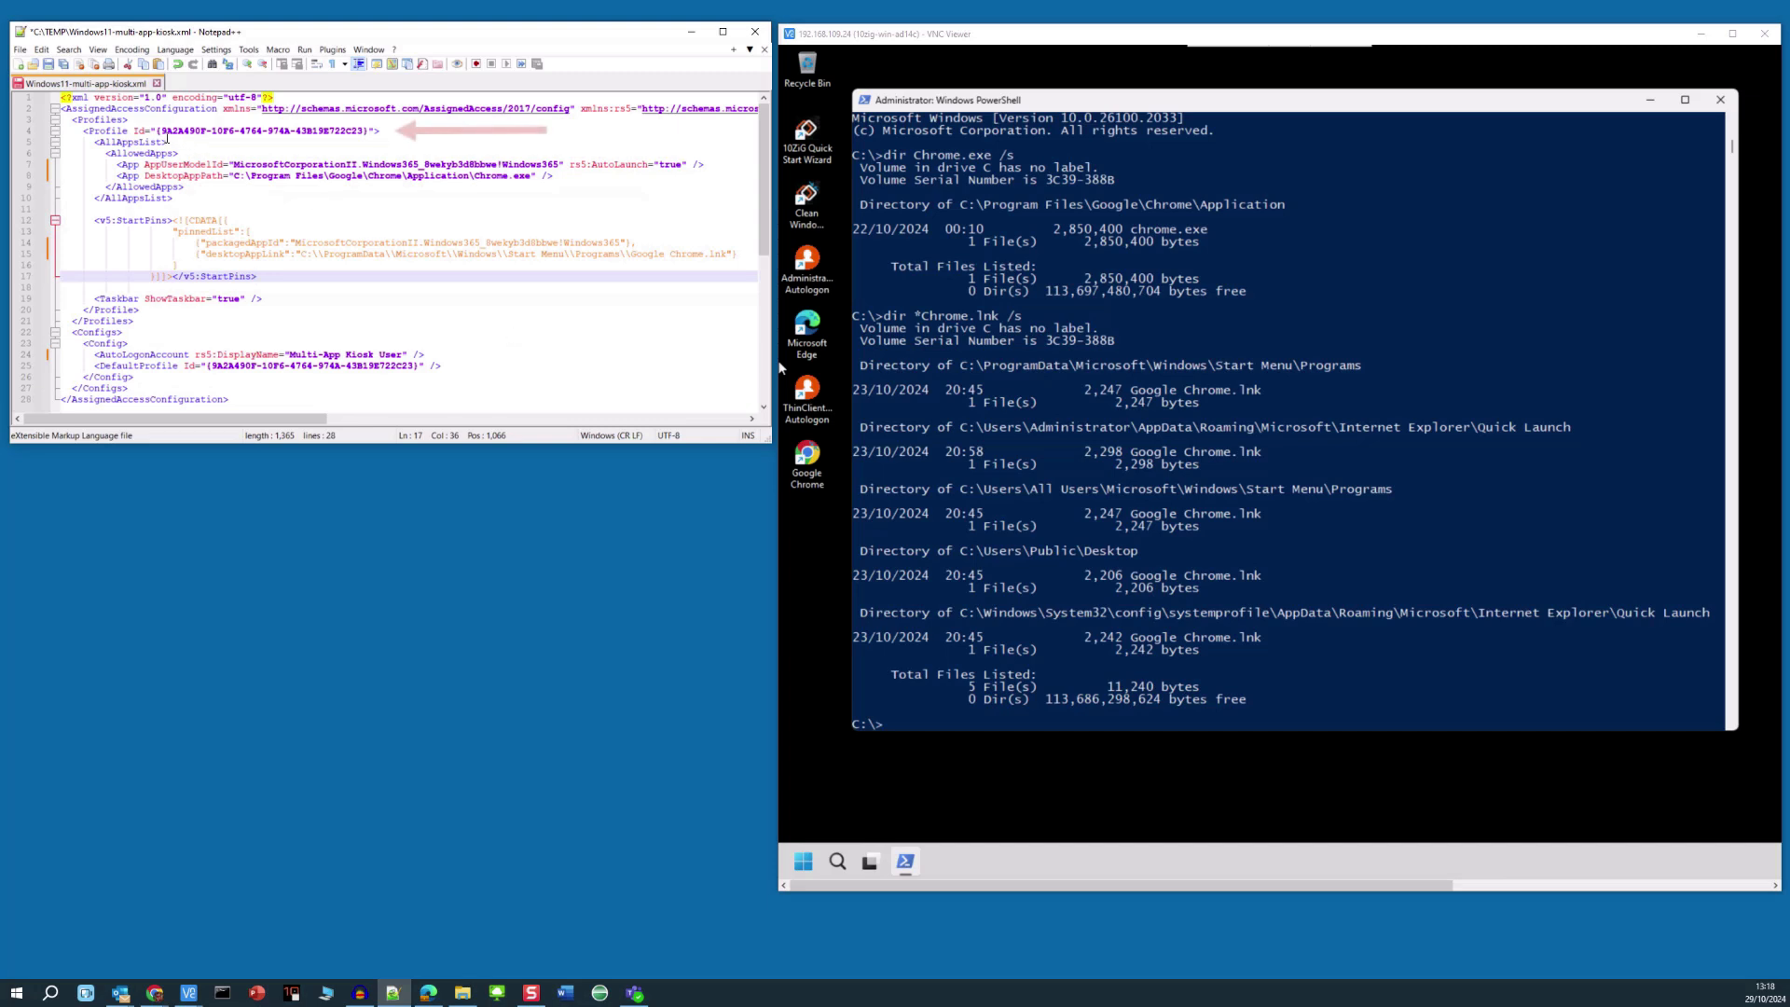
- Check that the line 4 Profile Id matches the line 25 DefaultProfile Id, then save the XML
left_click_drag(161, 132, 358, 131)
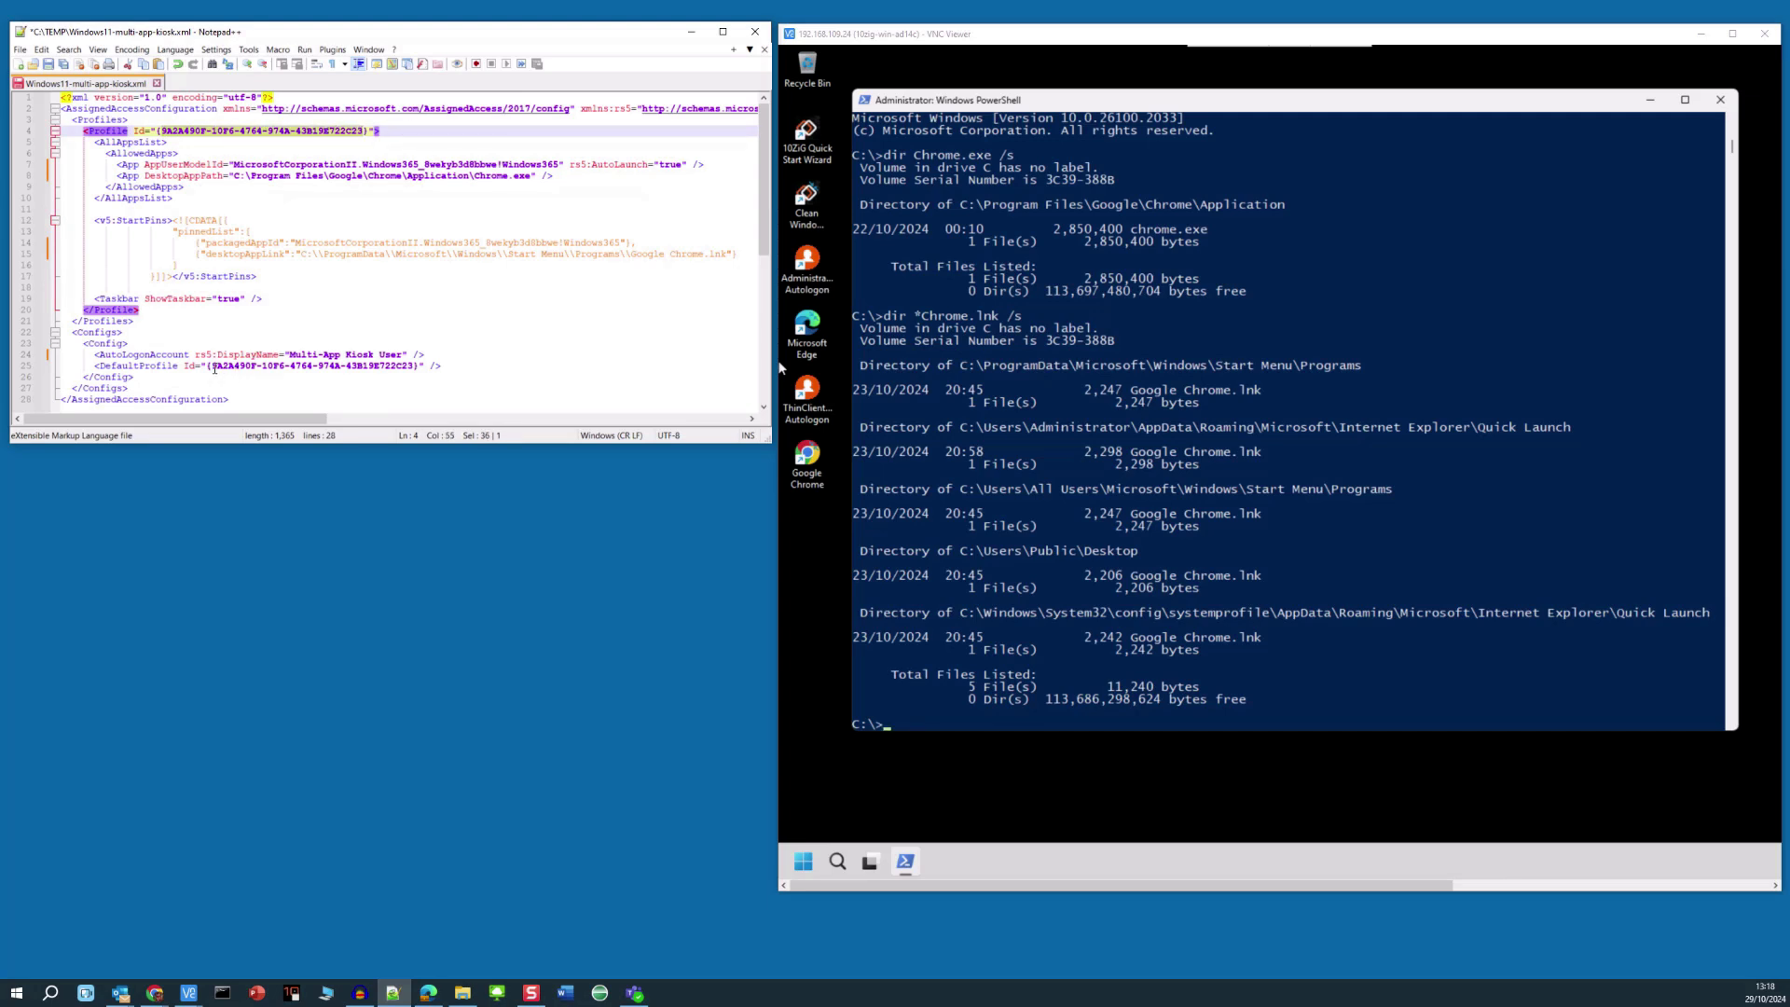
left_click_drag(213, 367, 413, 373)
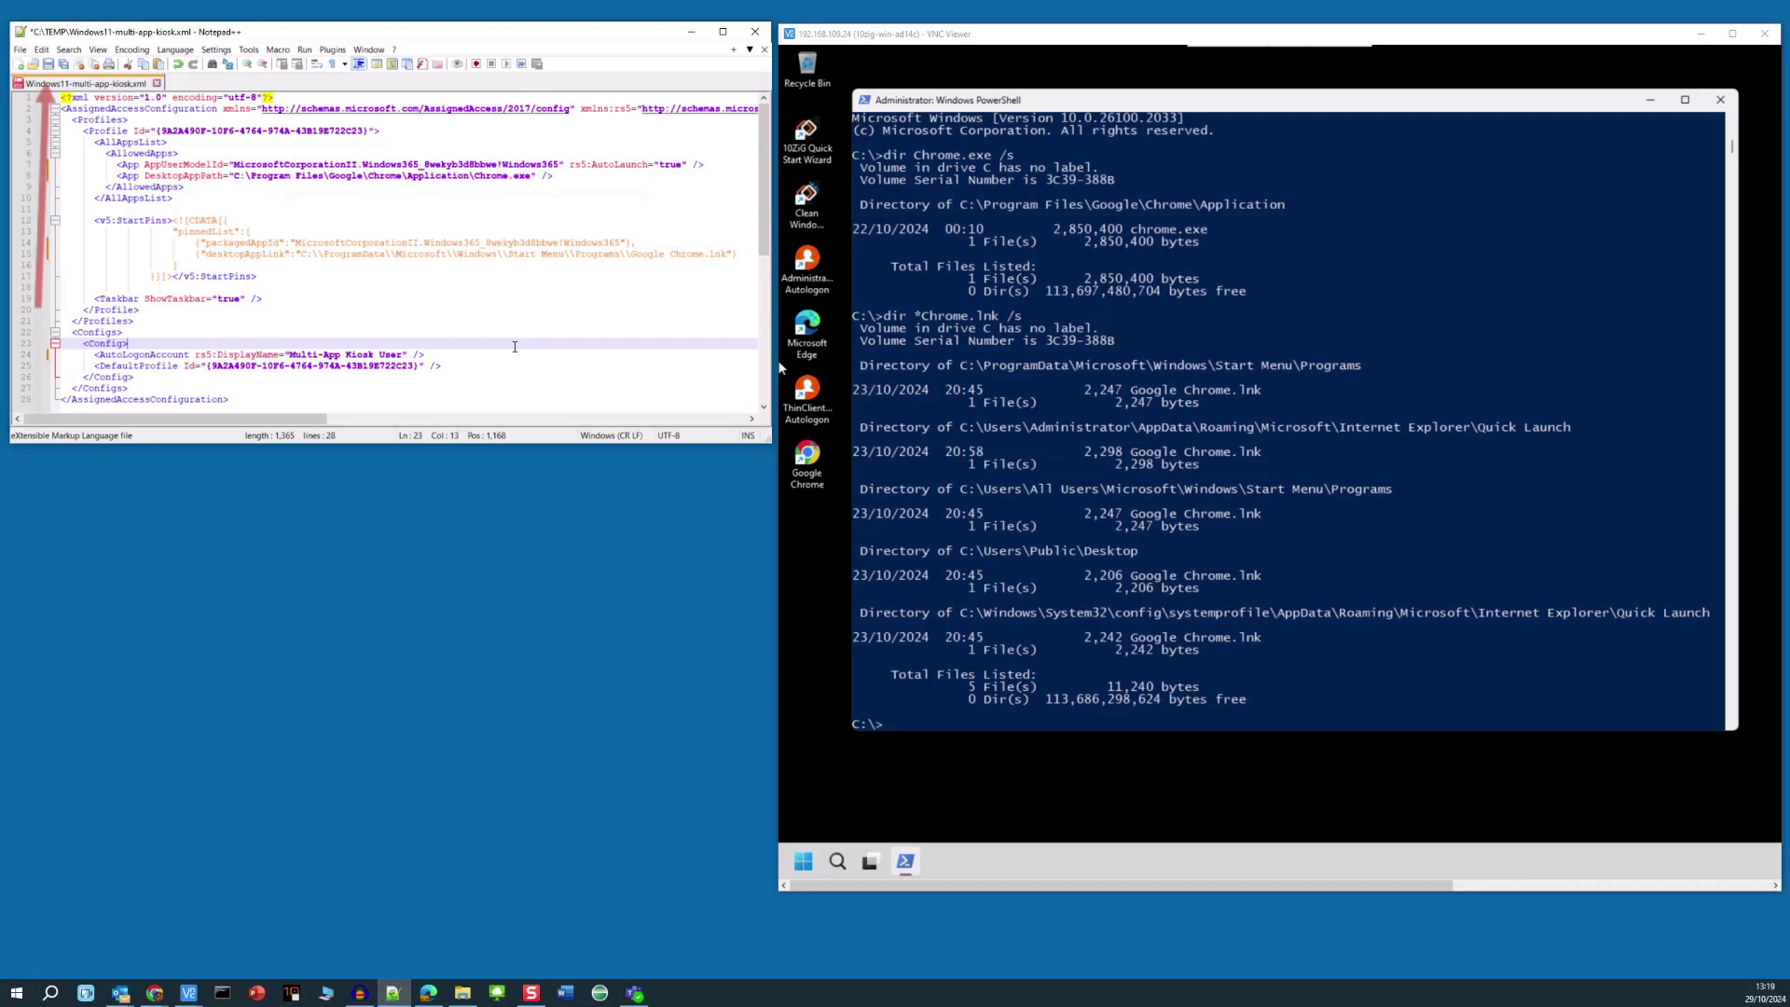
left_click(49, 65)
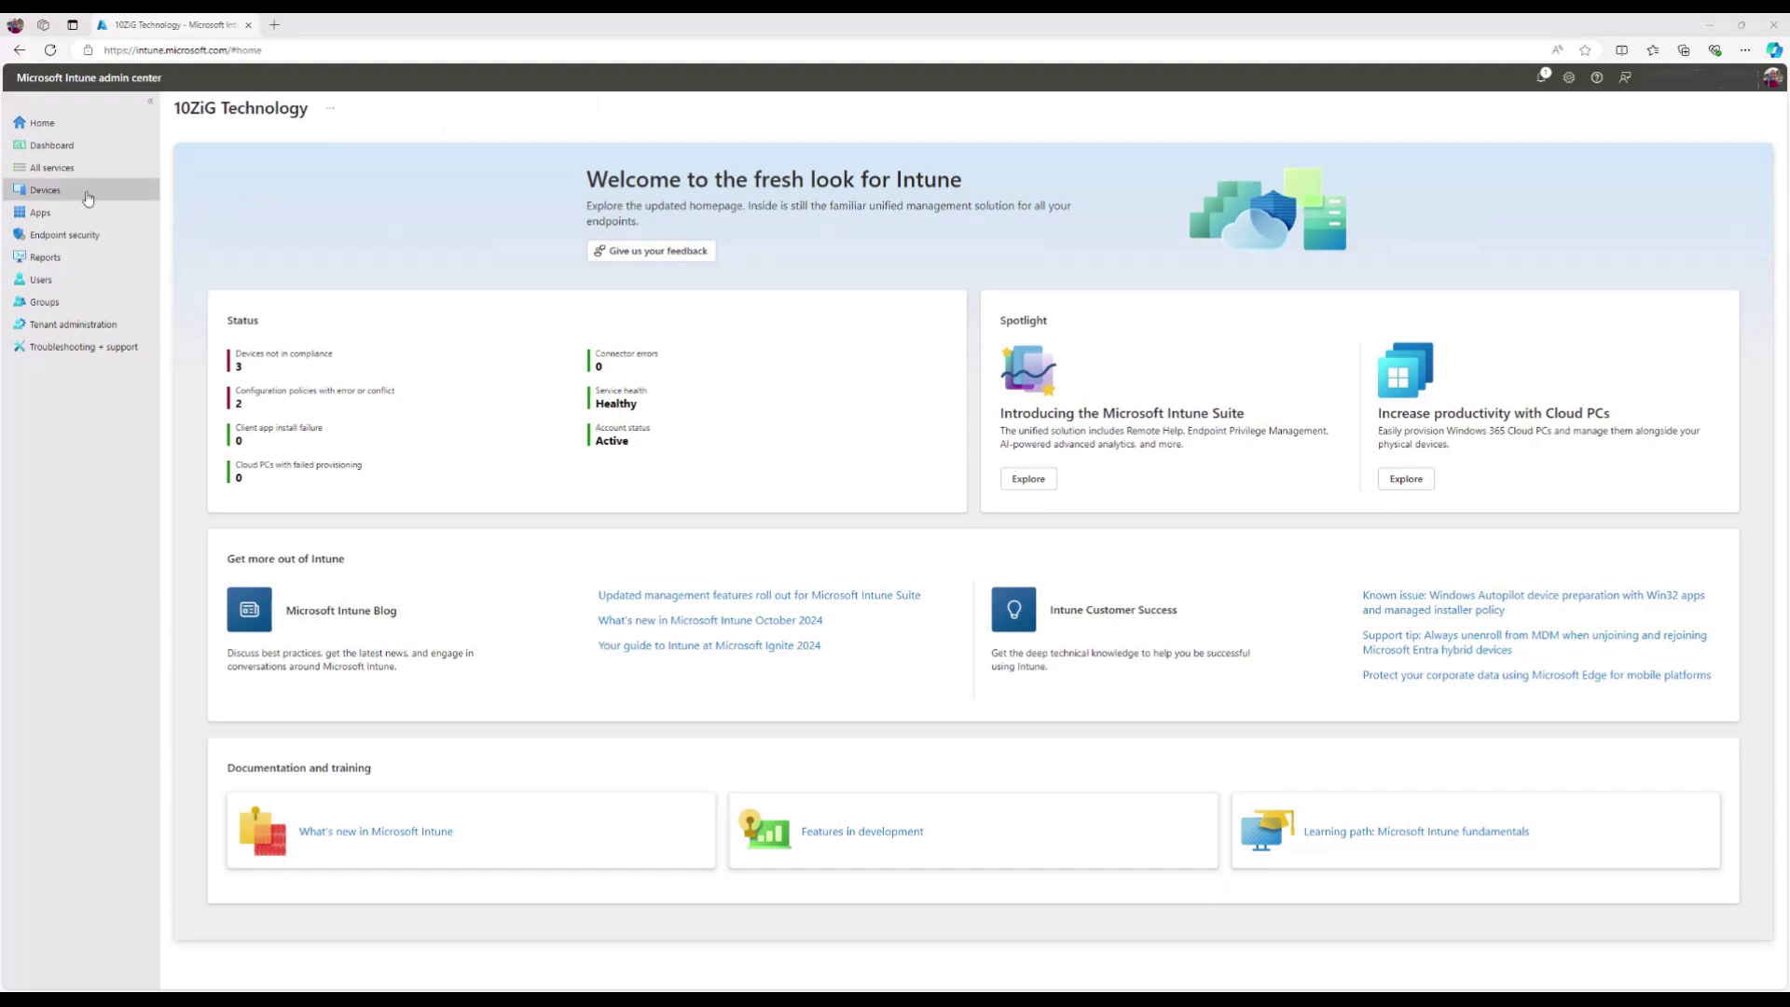
- Go to Devices > Configuration and start creating a new policy
left_click(44, 190)
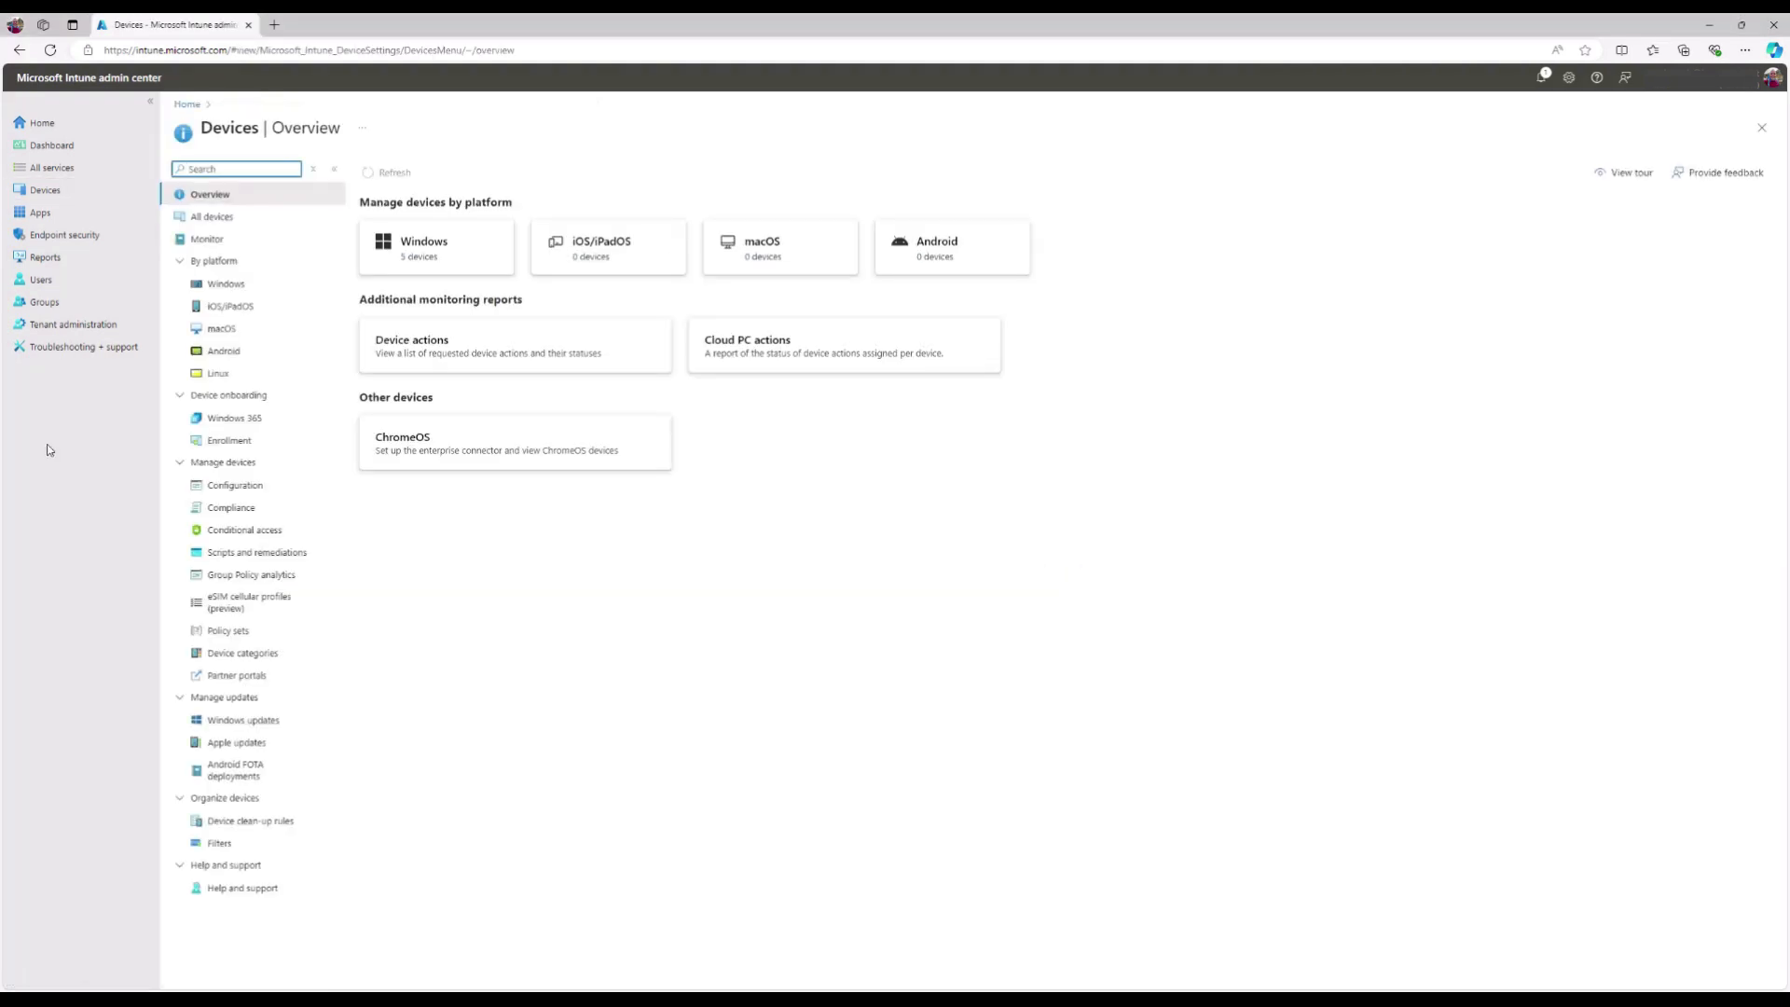
left_click(279, 487)
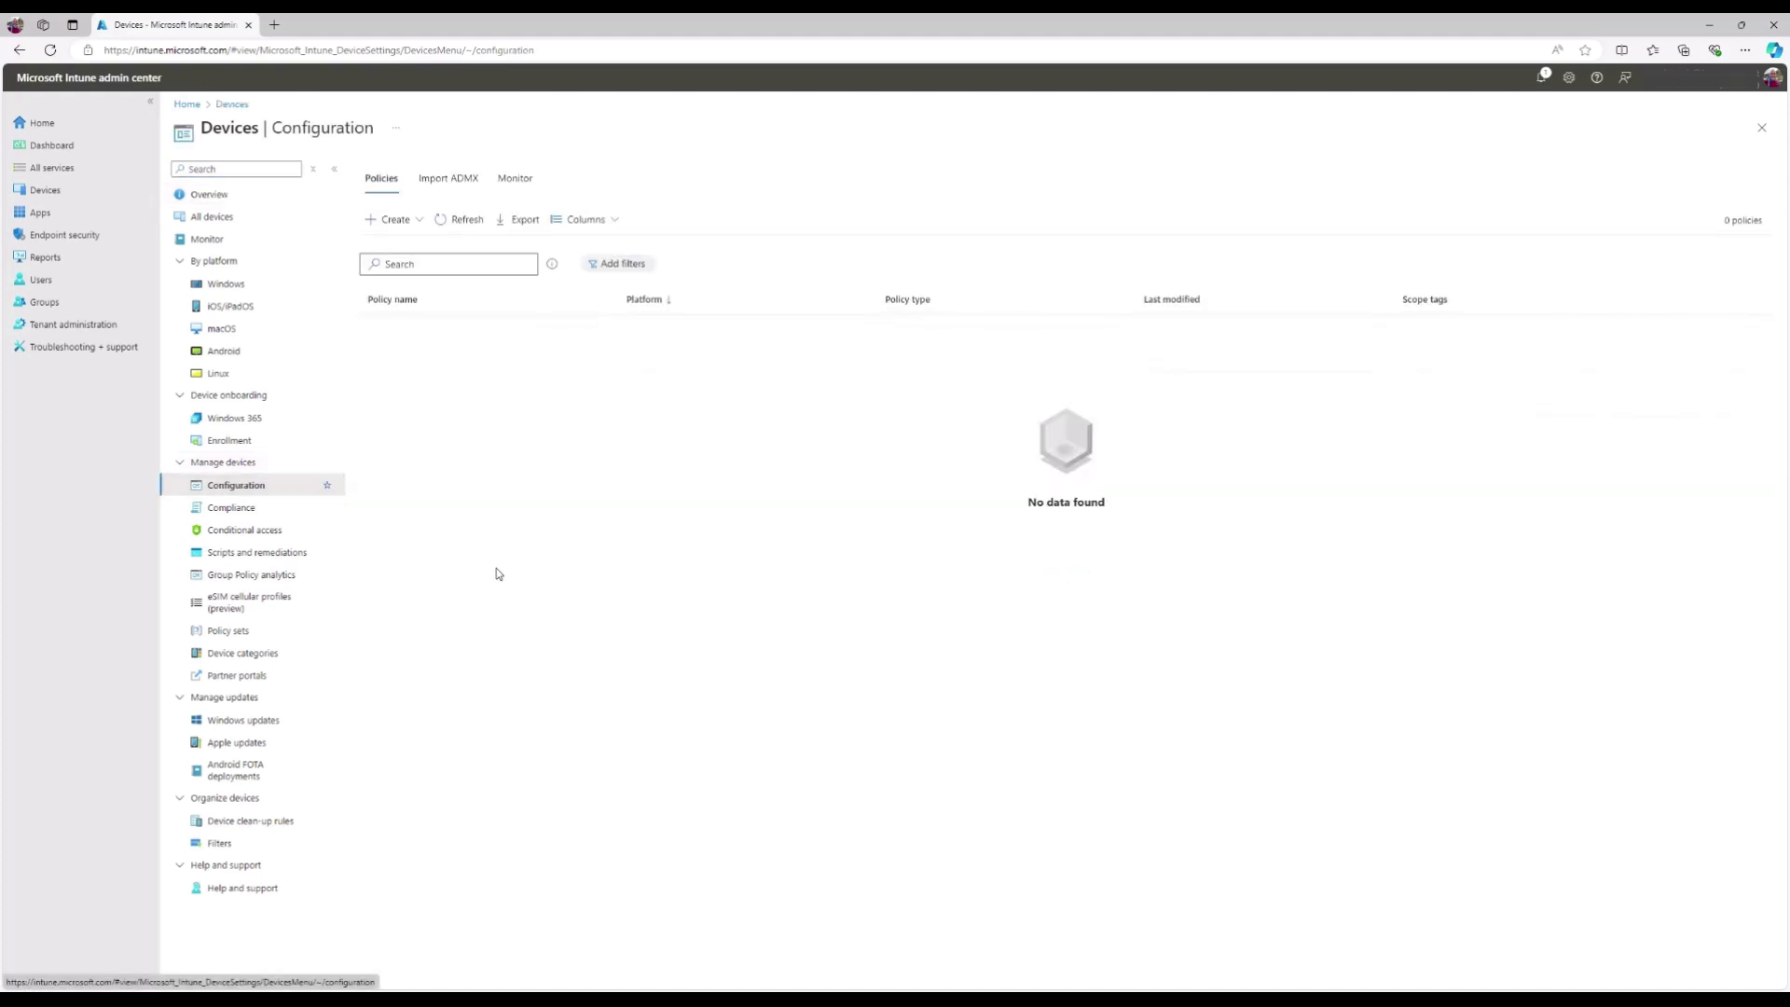
left_click(419, 224)
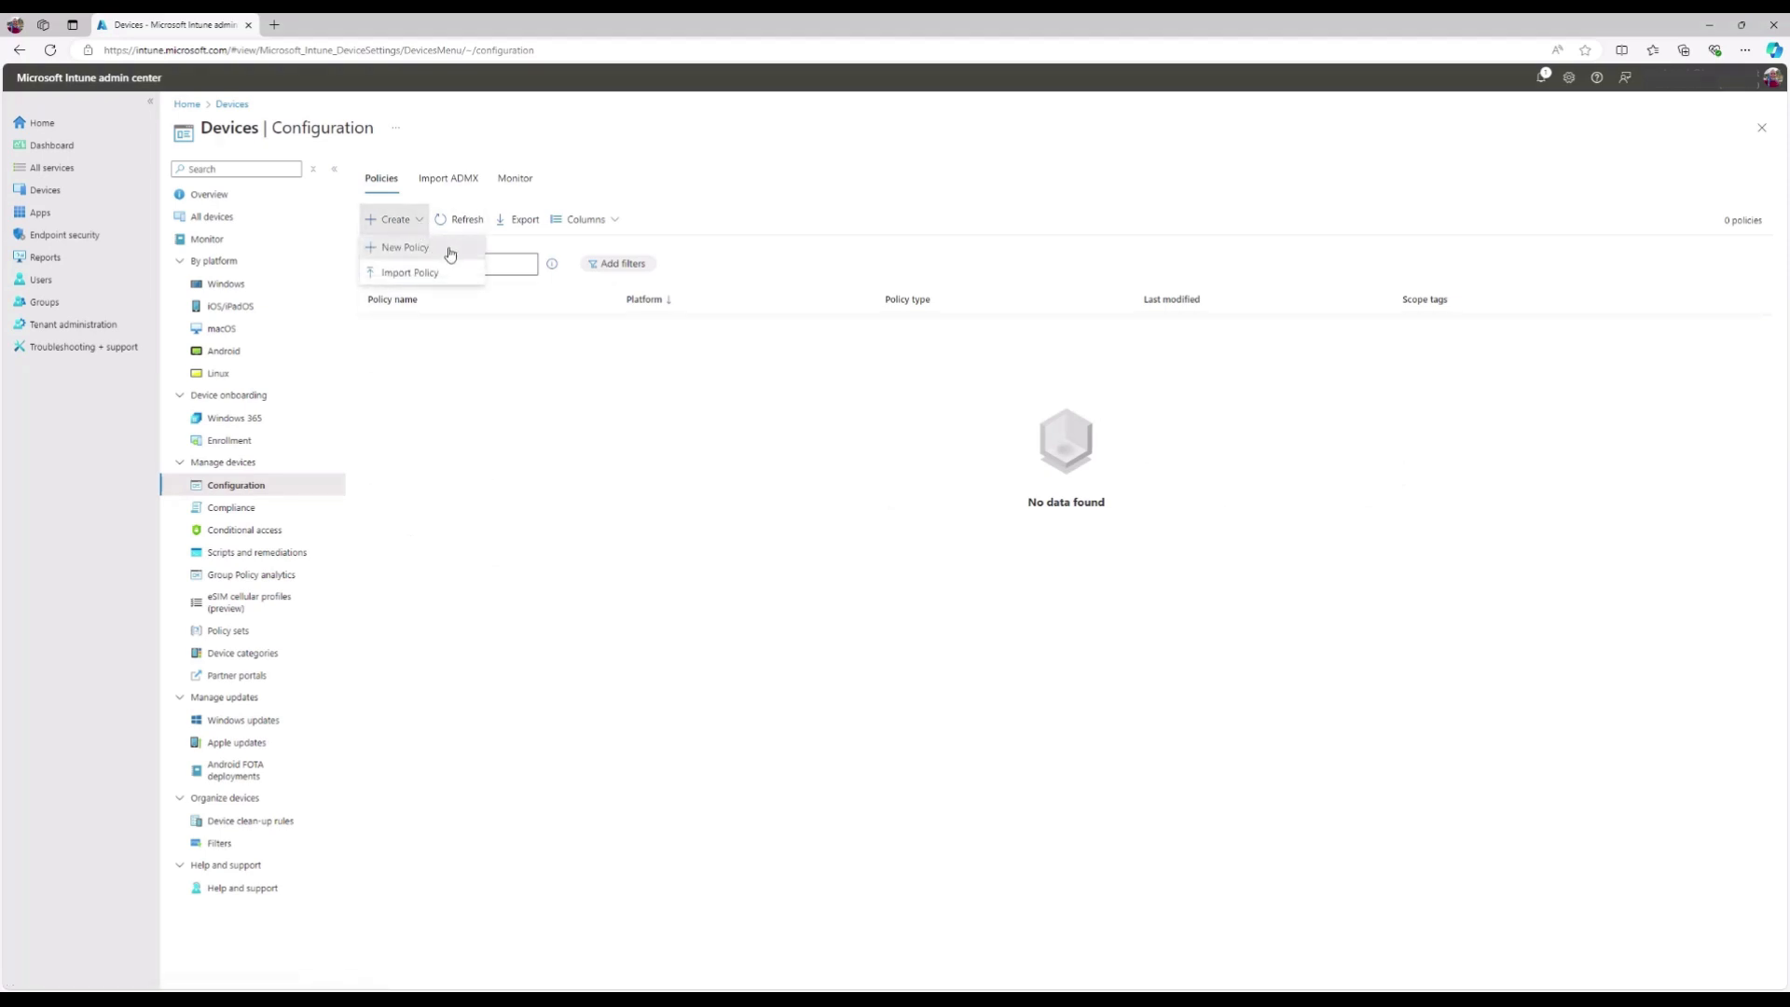
left_click(449, 249)
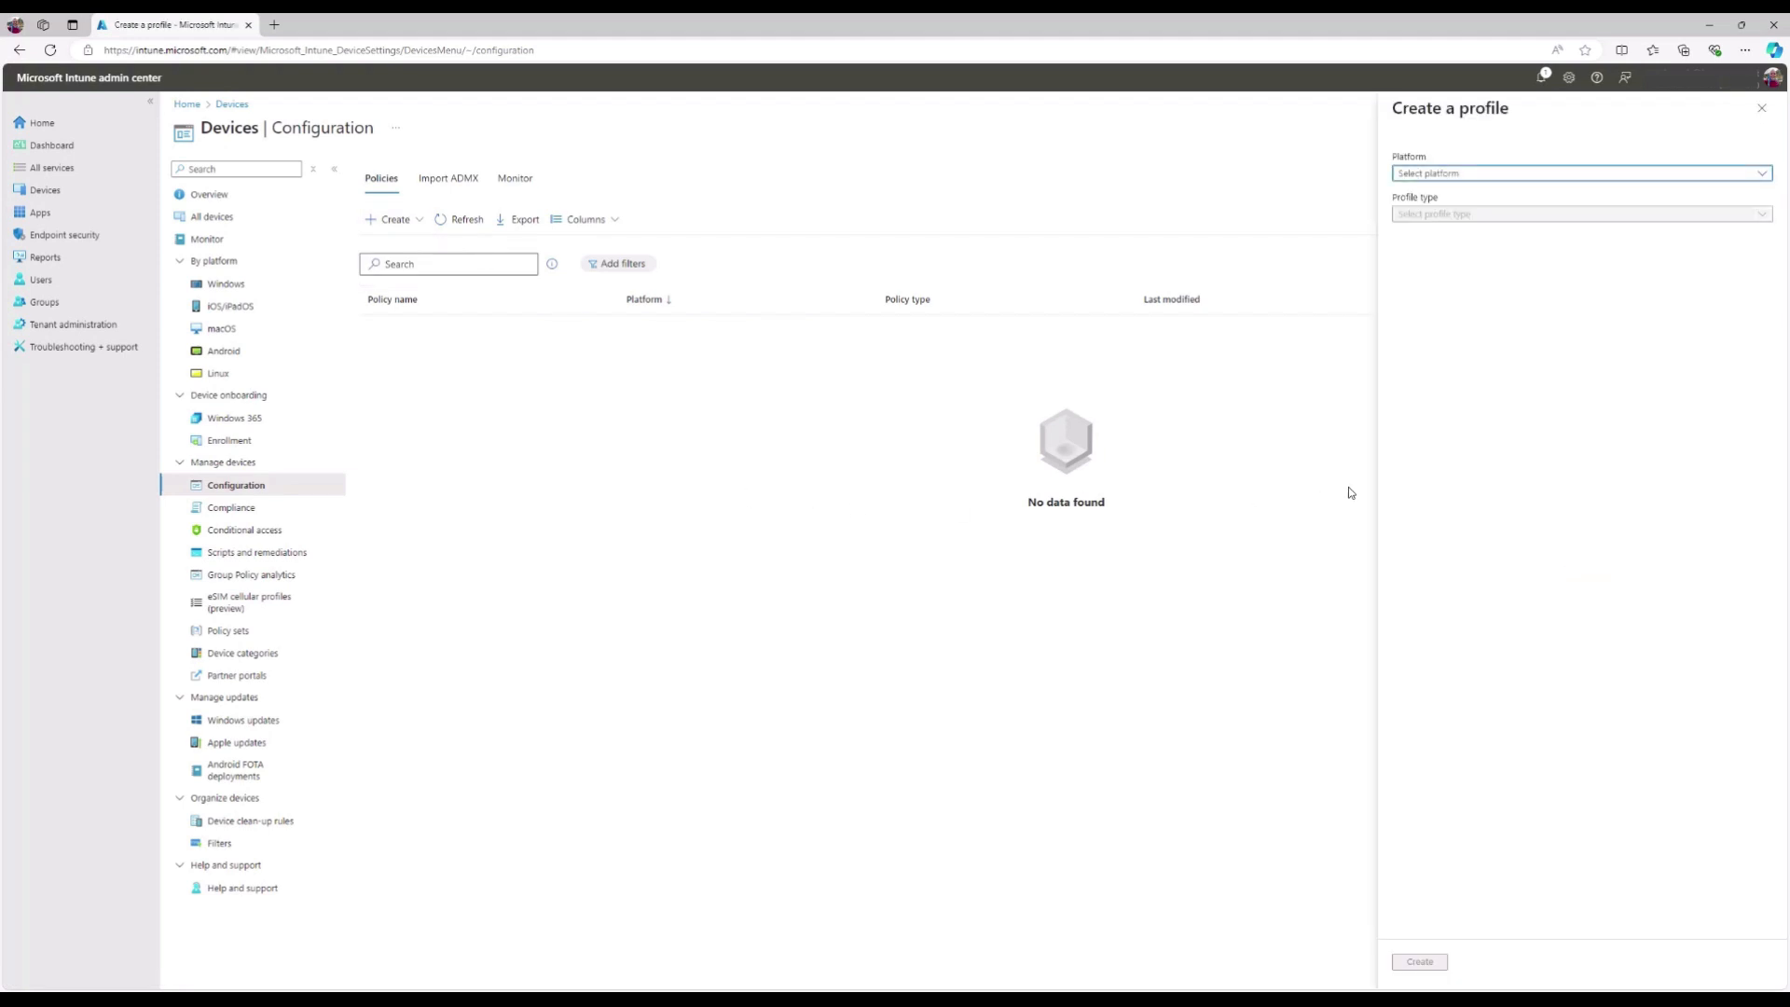
- Pick platform Windows 10 and later, profile type Templates, the Custom template, and create it
left_click(1765, 177)
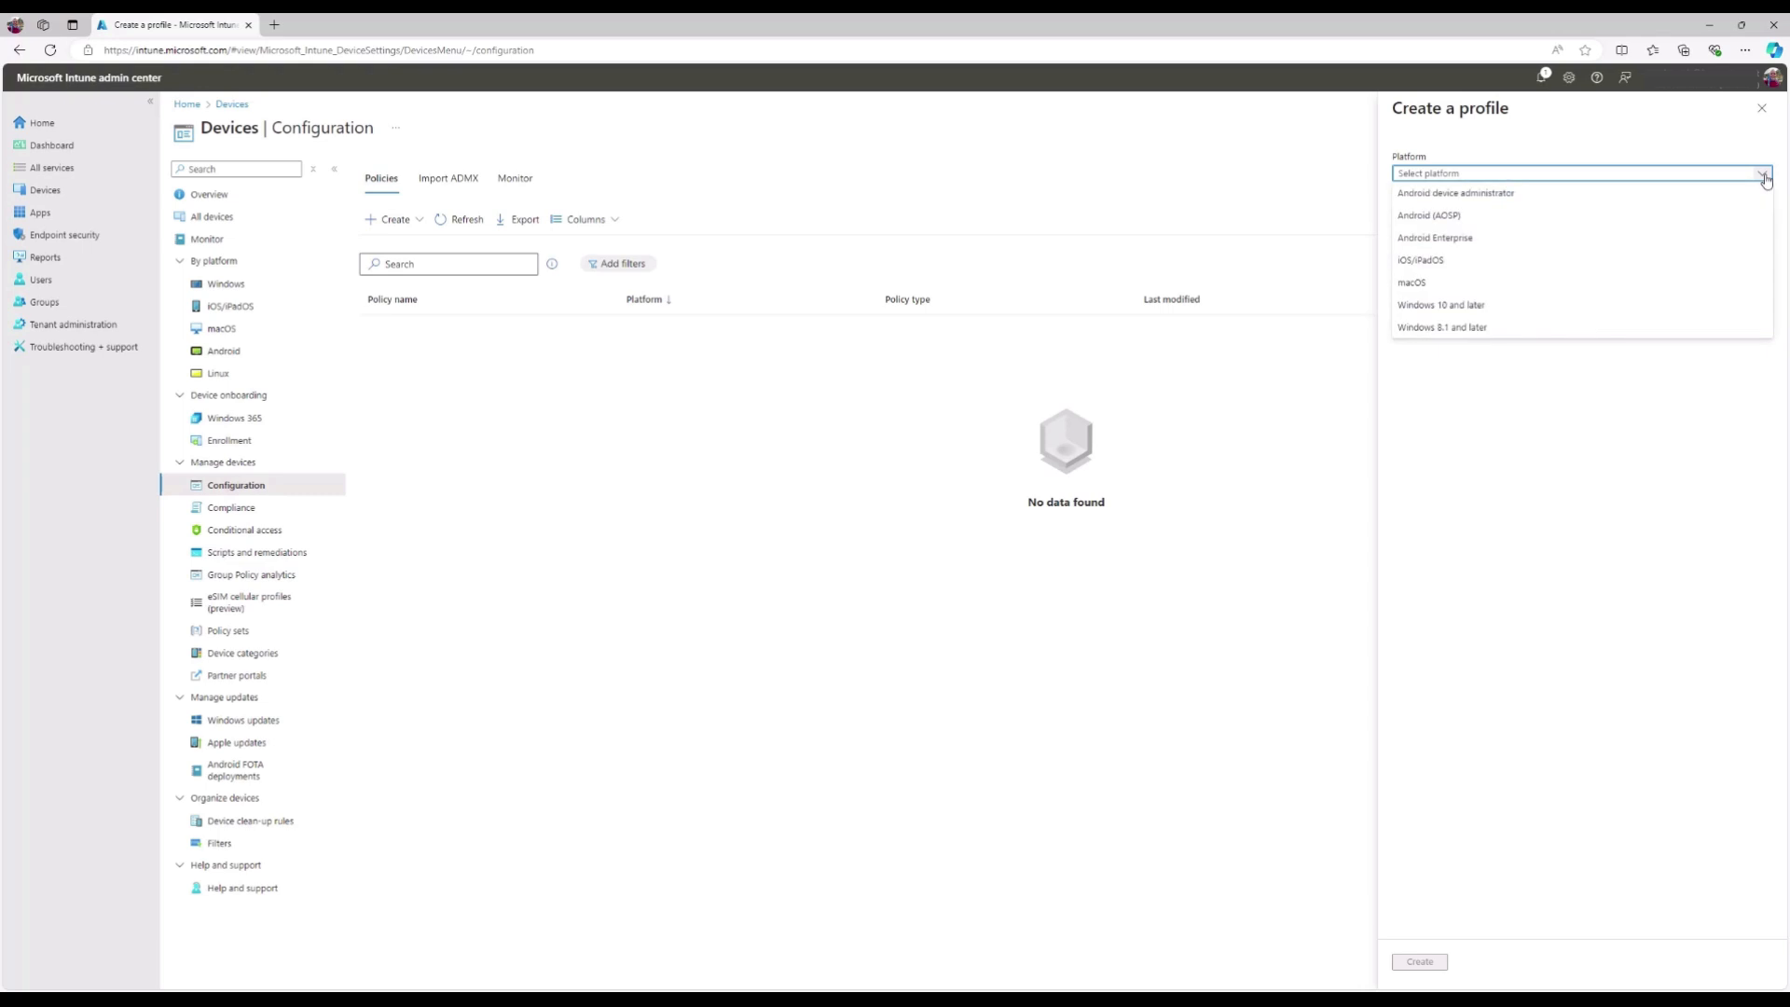
left_click(1582, 307)
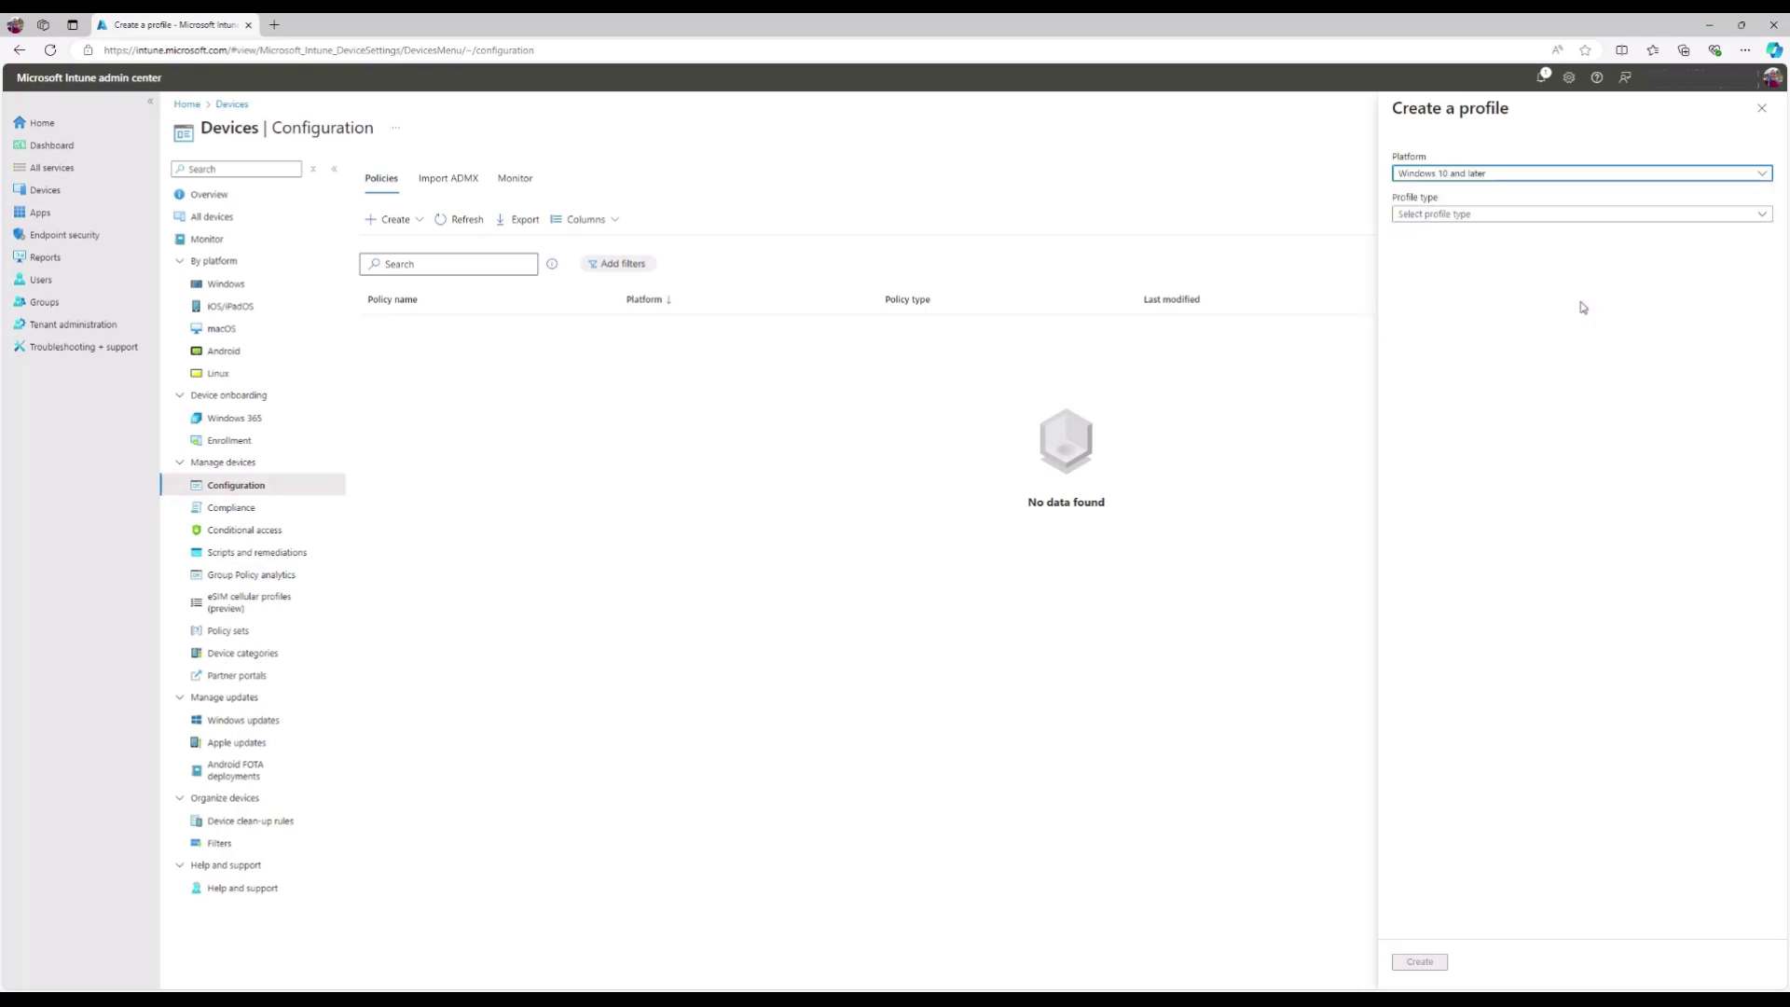
left_click(1762, 215)
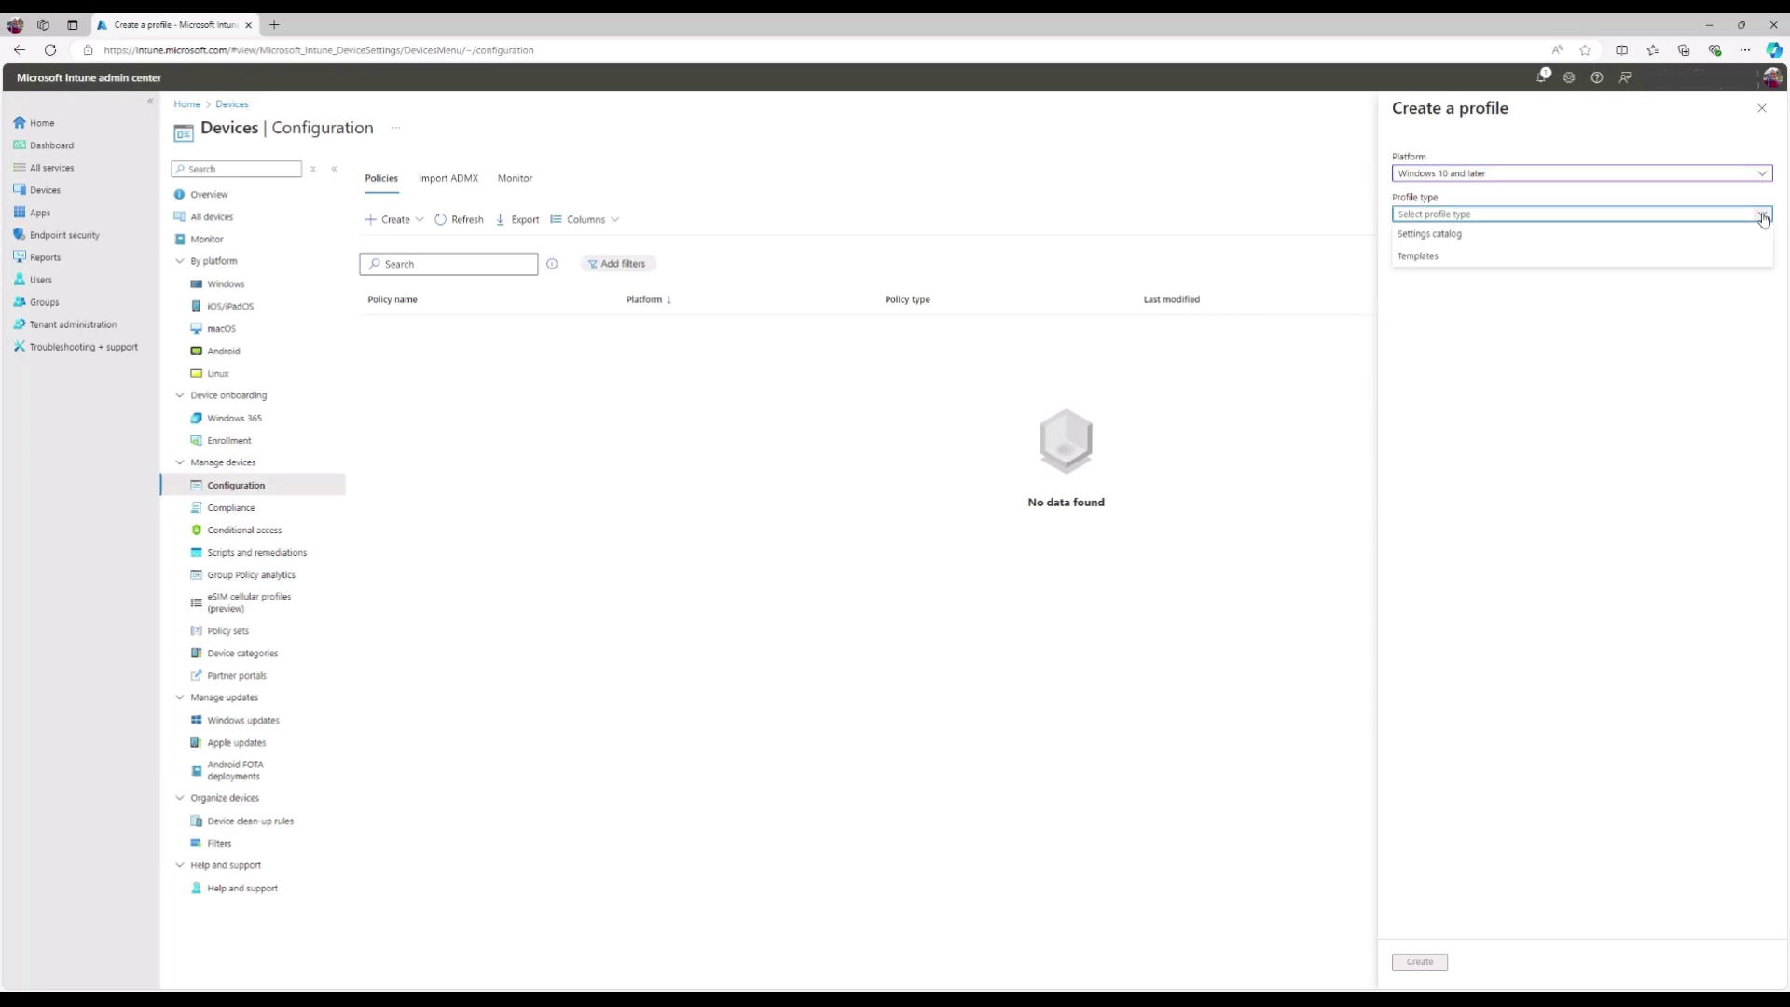
left_click(1581, 257)
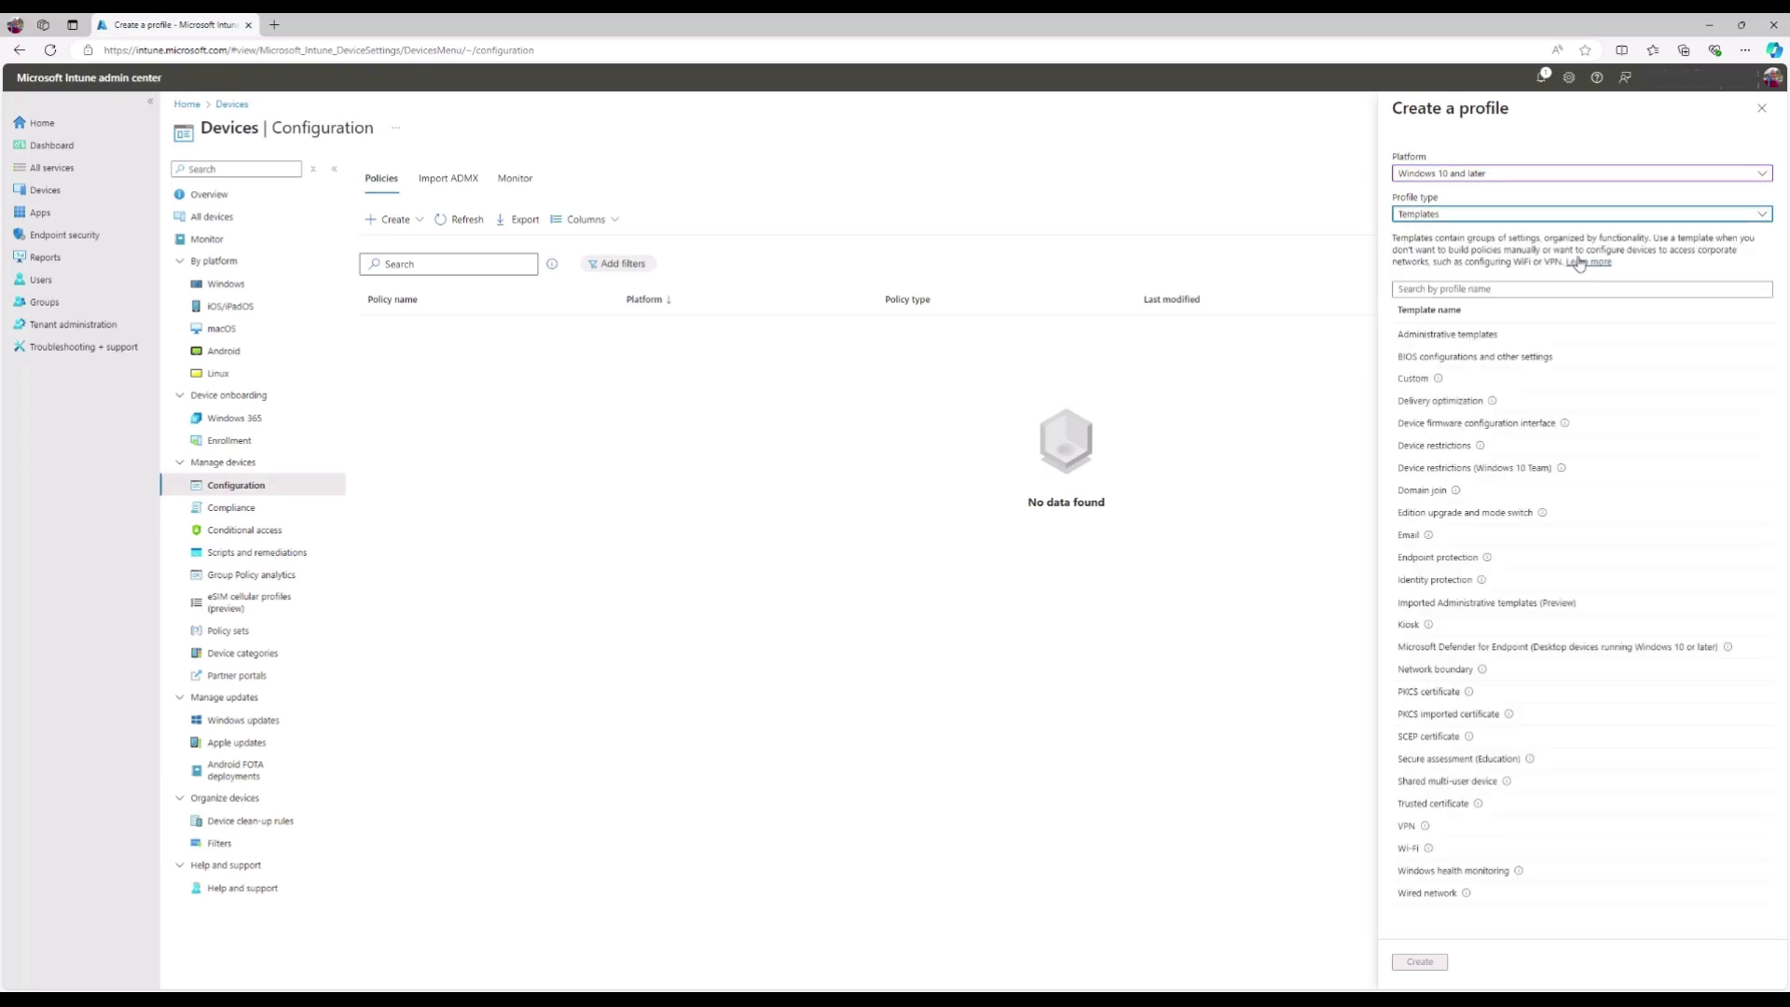
left_click(1429, 384)
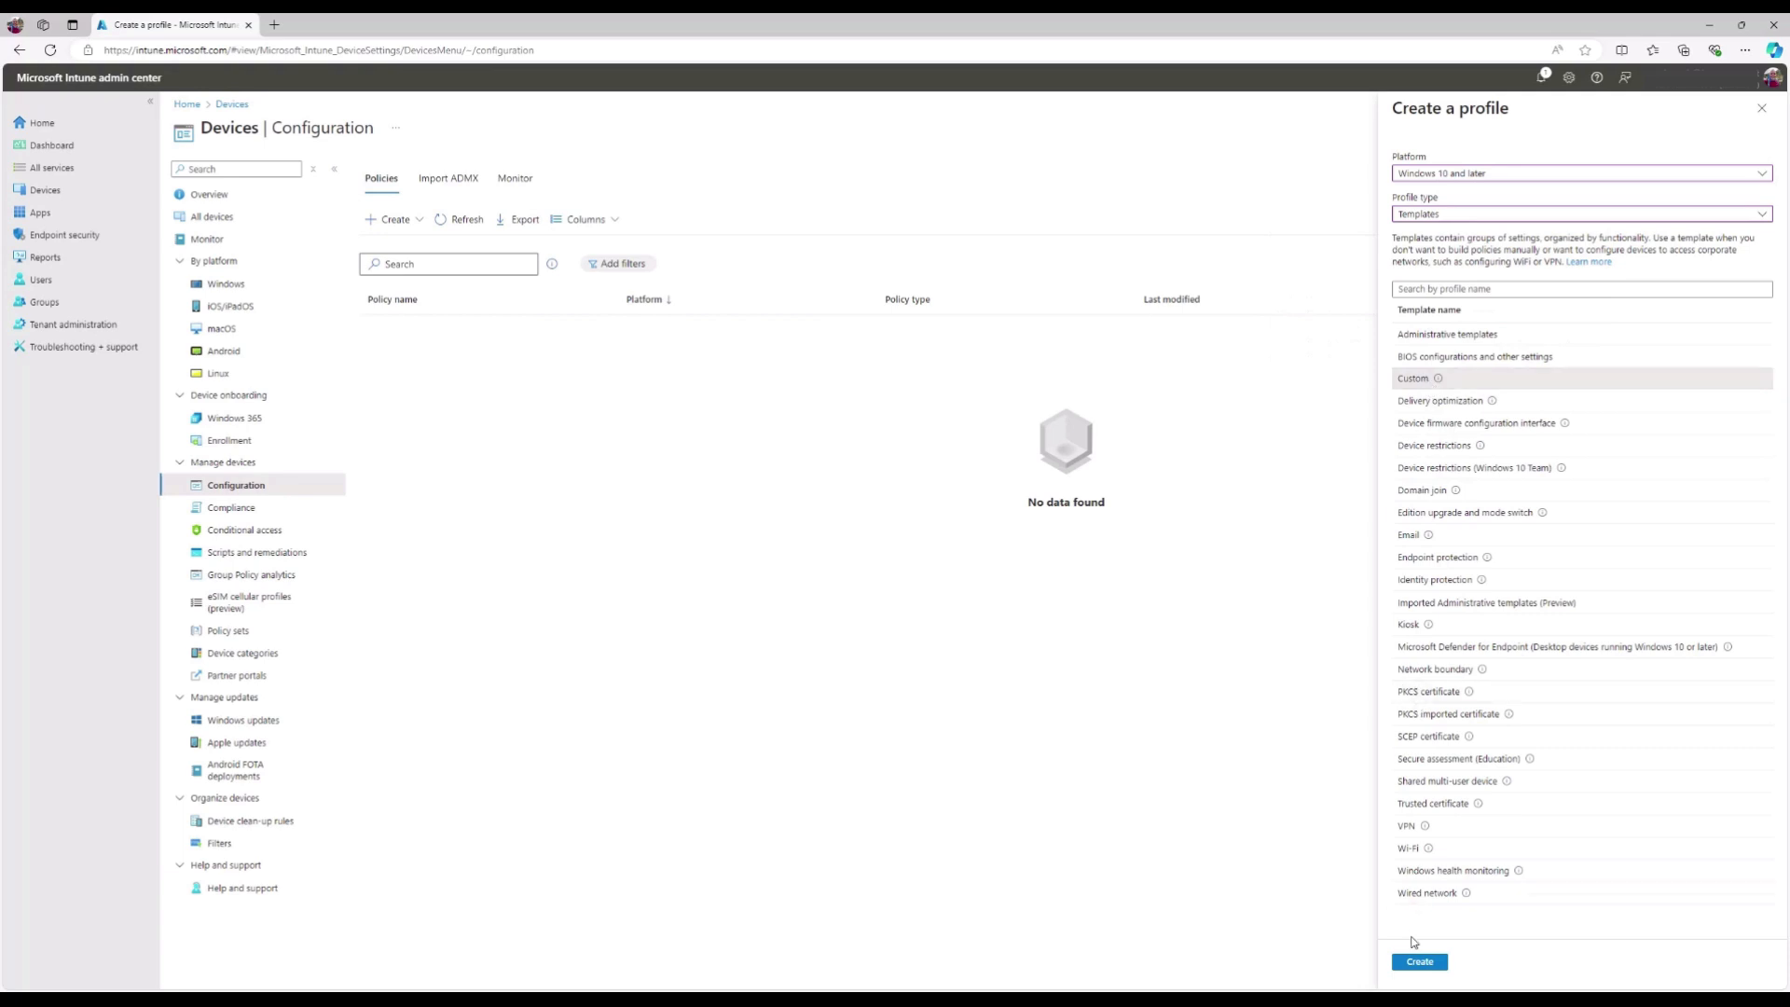
left_click(1440, 965)
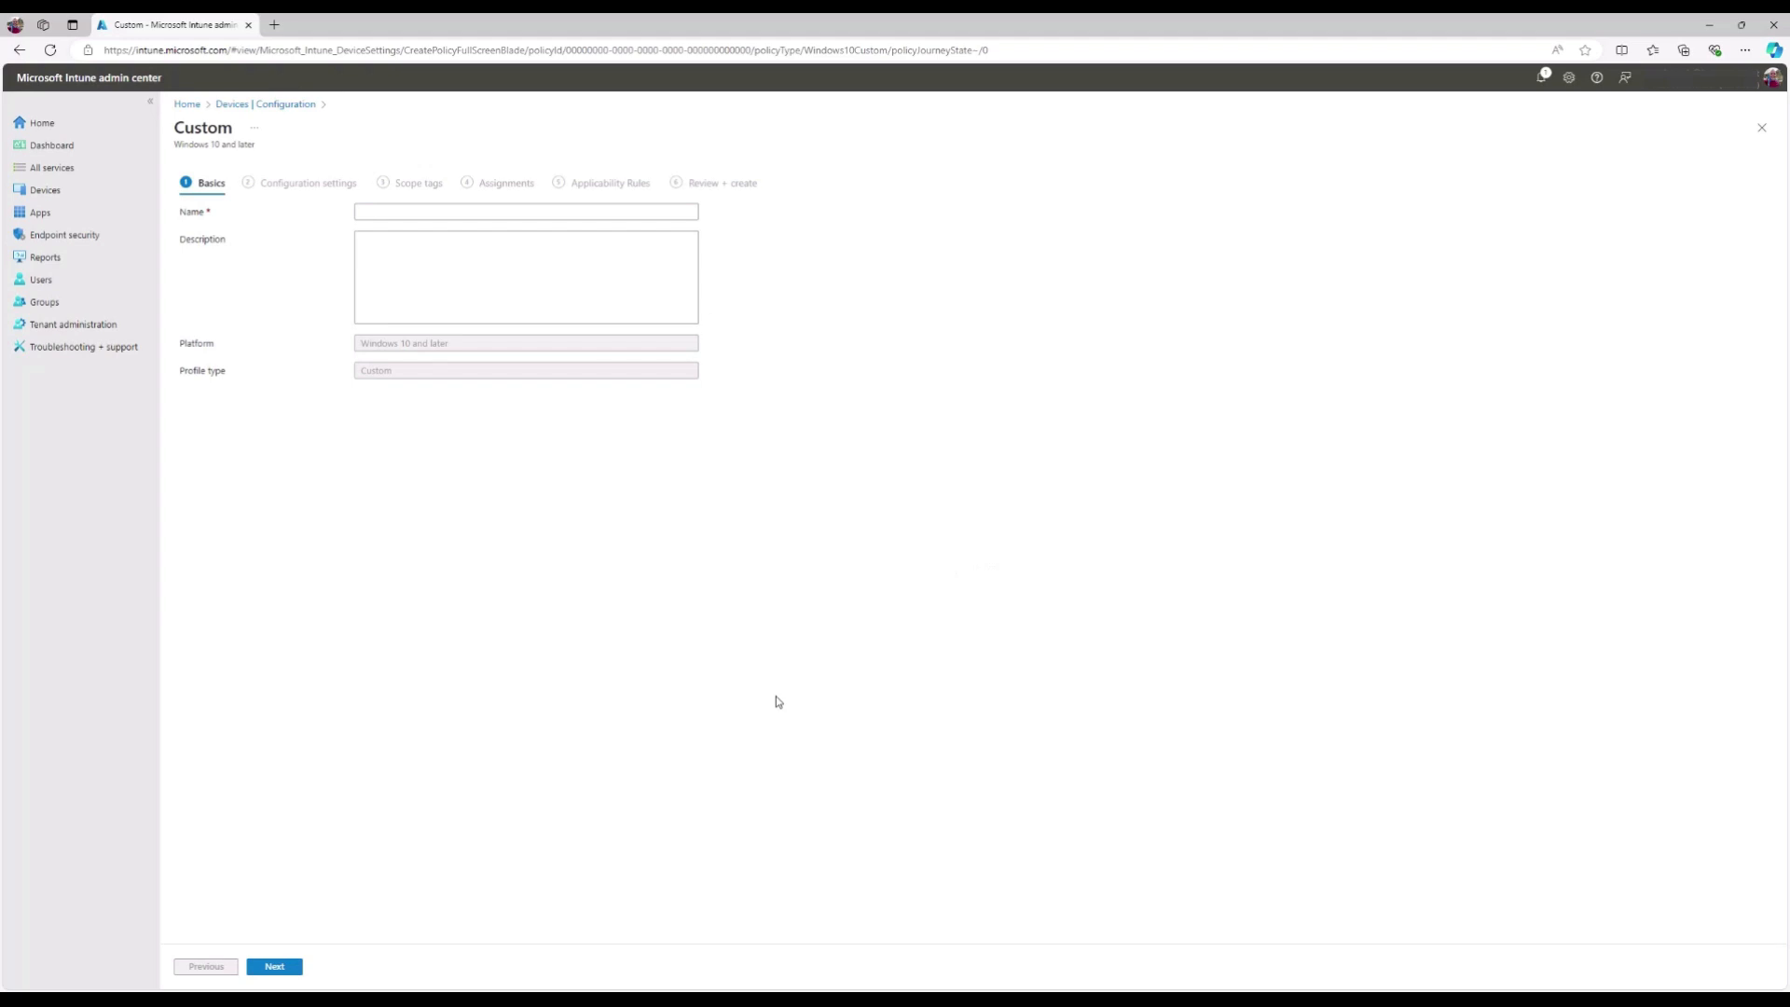
- Paste the name 'Windows 11 IoT Multi-App Kiosk' and its kiosk-apps description, then continue
left_click(386, 211)
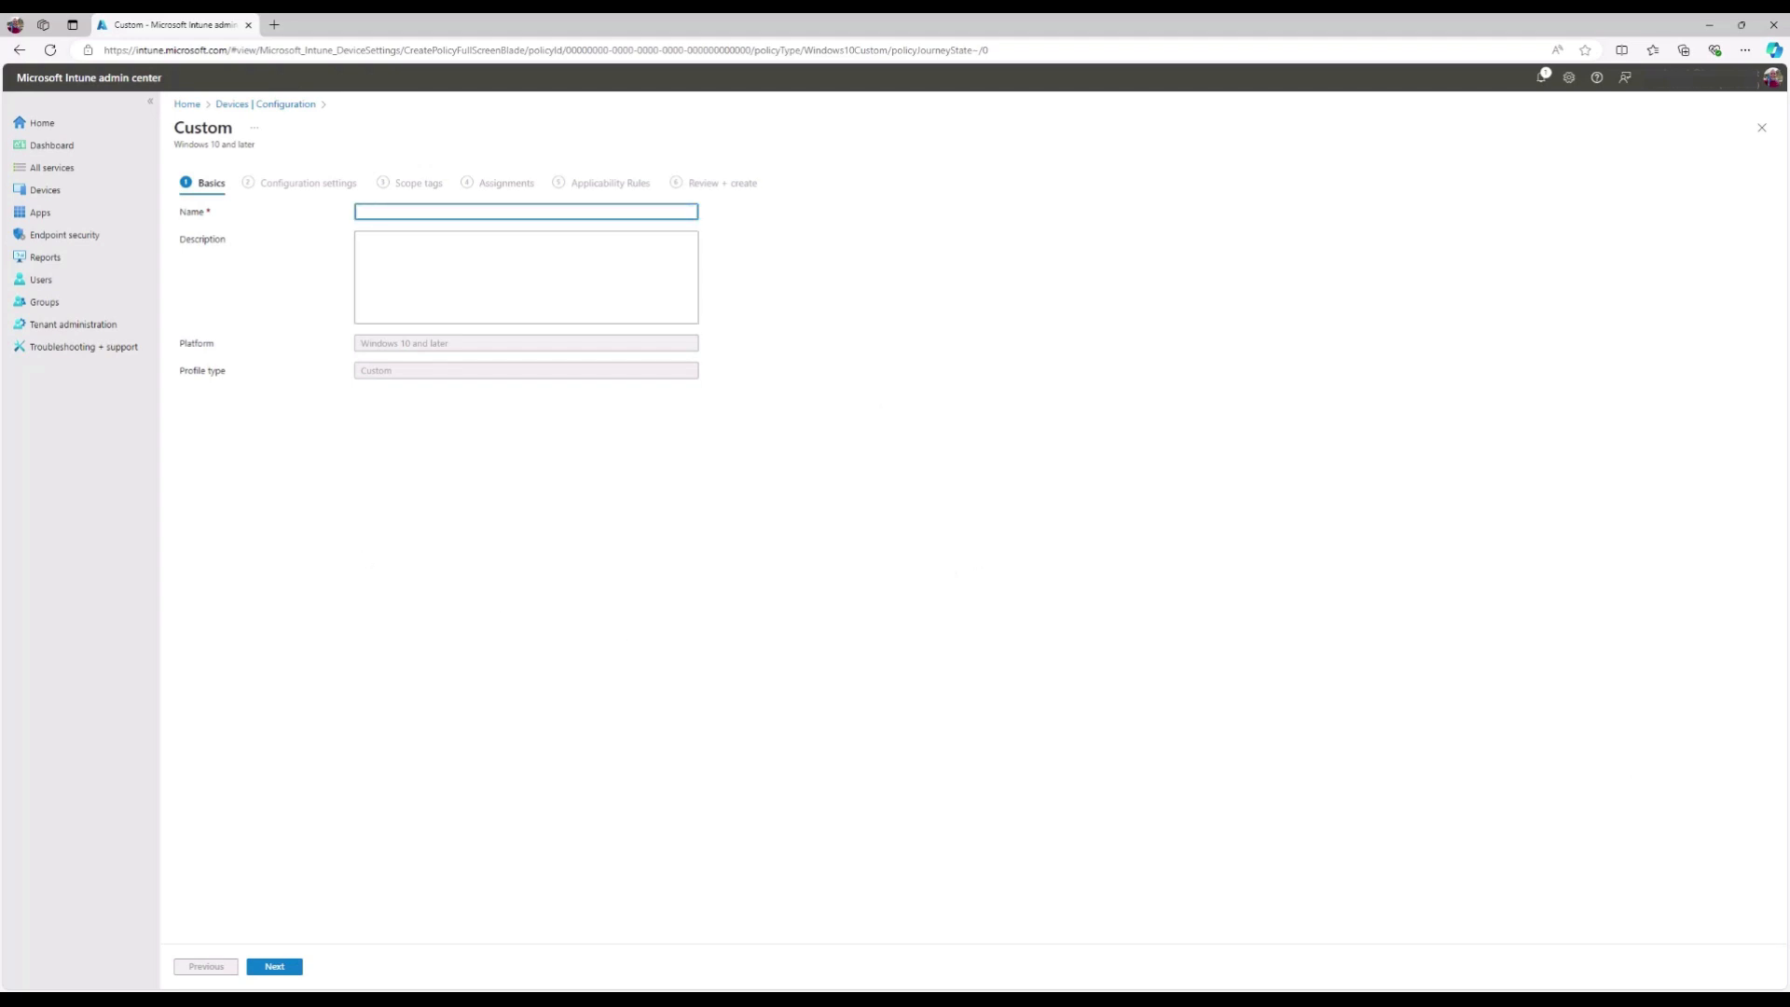
type("Windows 11 IoT Multi-App Kiosk")
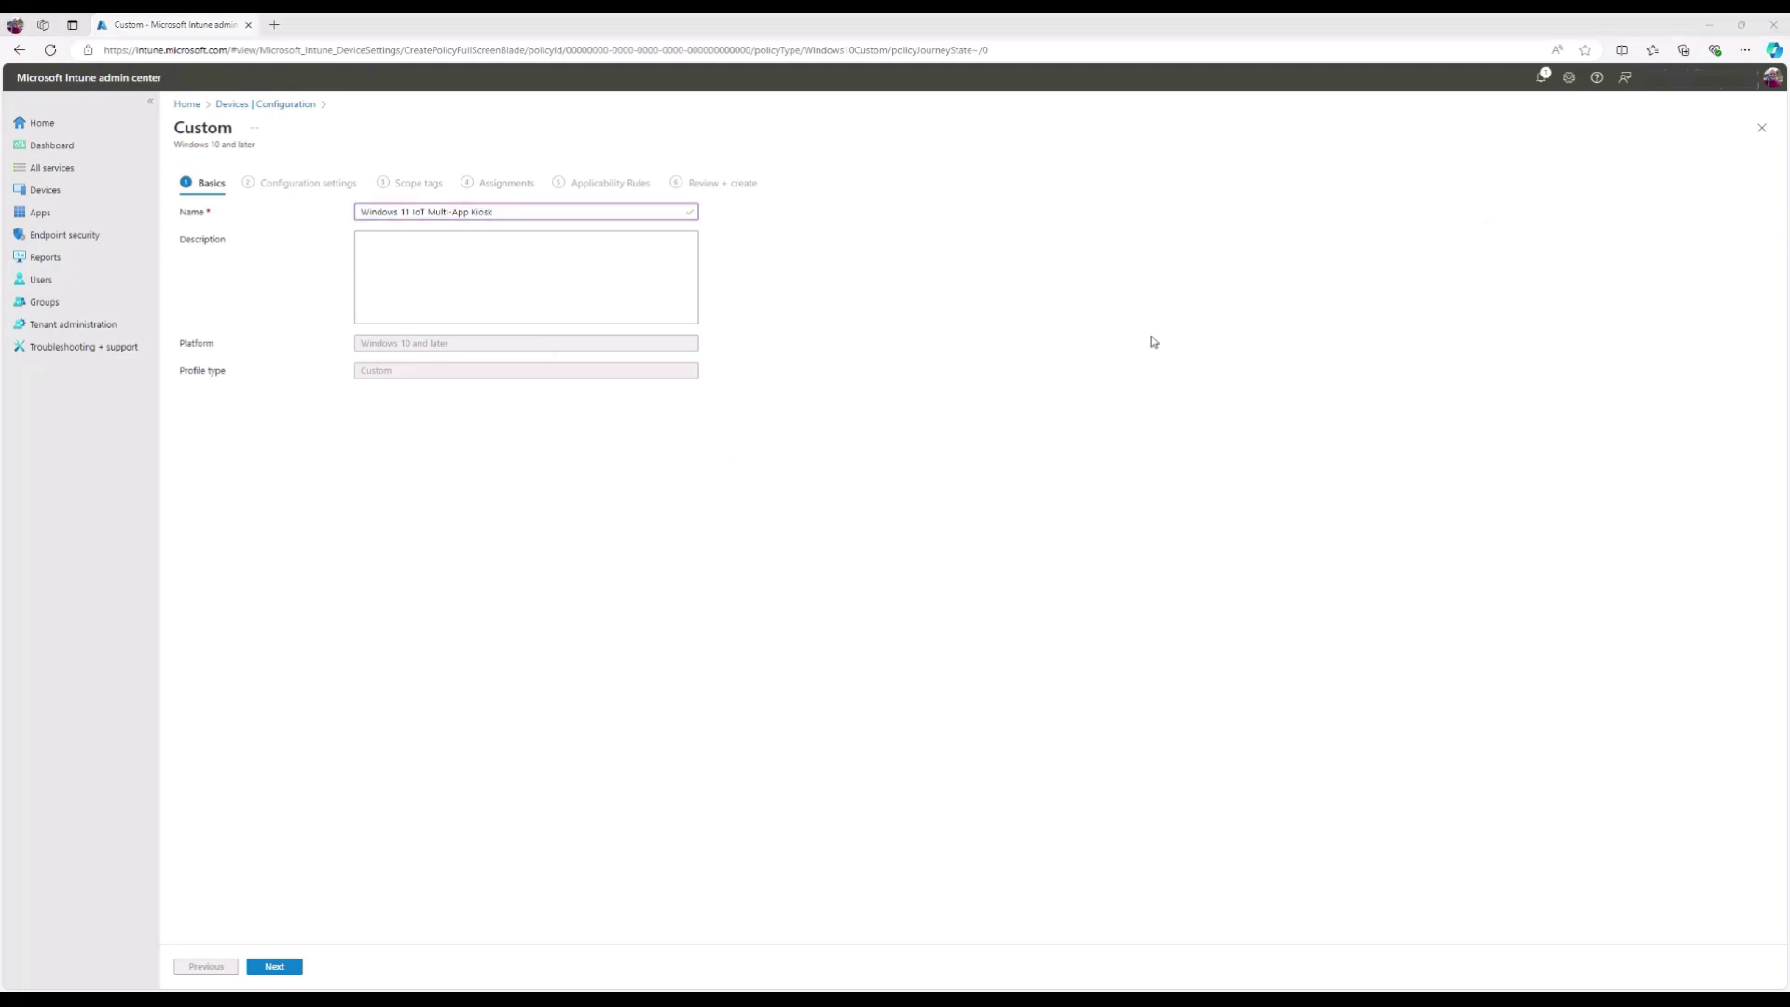
left_click(545, 250)
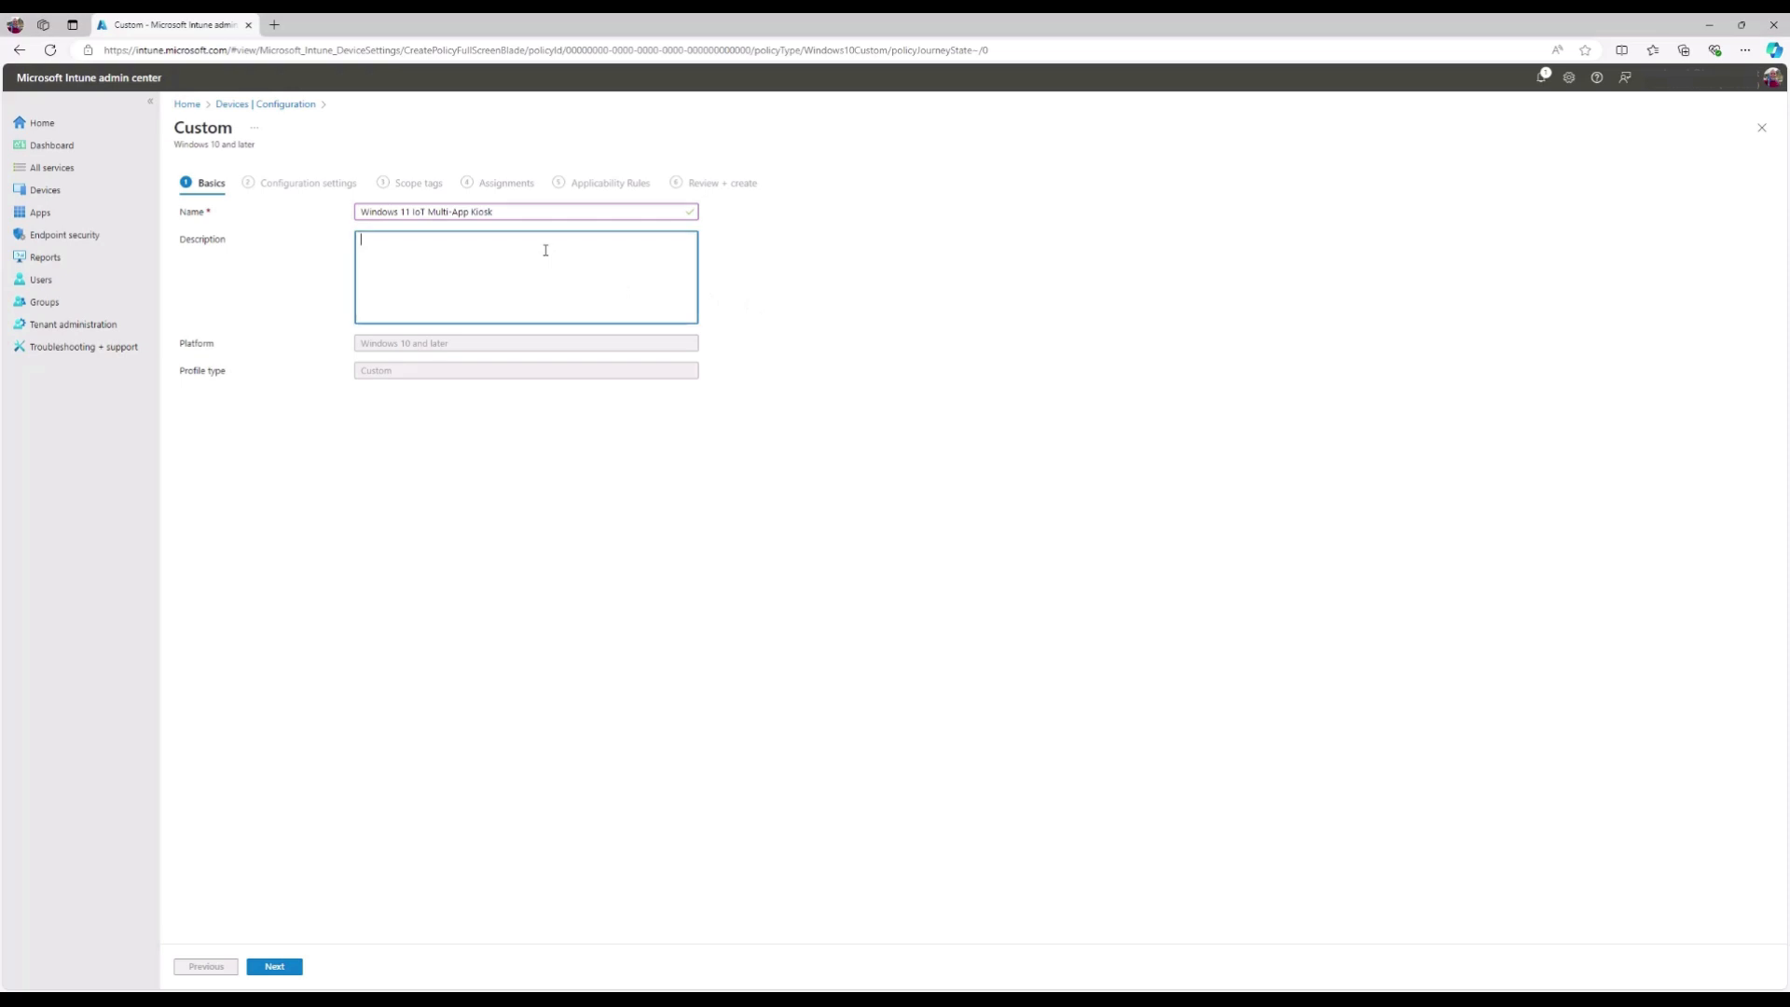
type("This config policy creates a multi-app kiosk for Windows 11 IoT LTSC devices. The kiosk apps are the Windows App and a Google Chrome browser.")
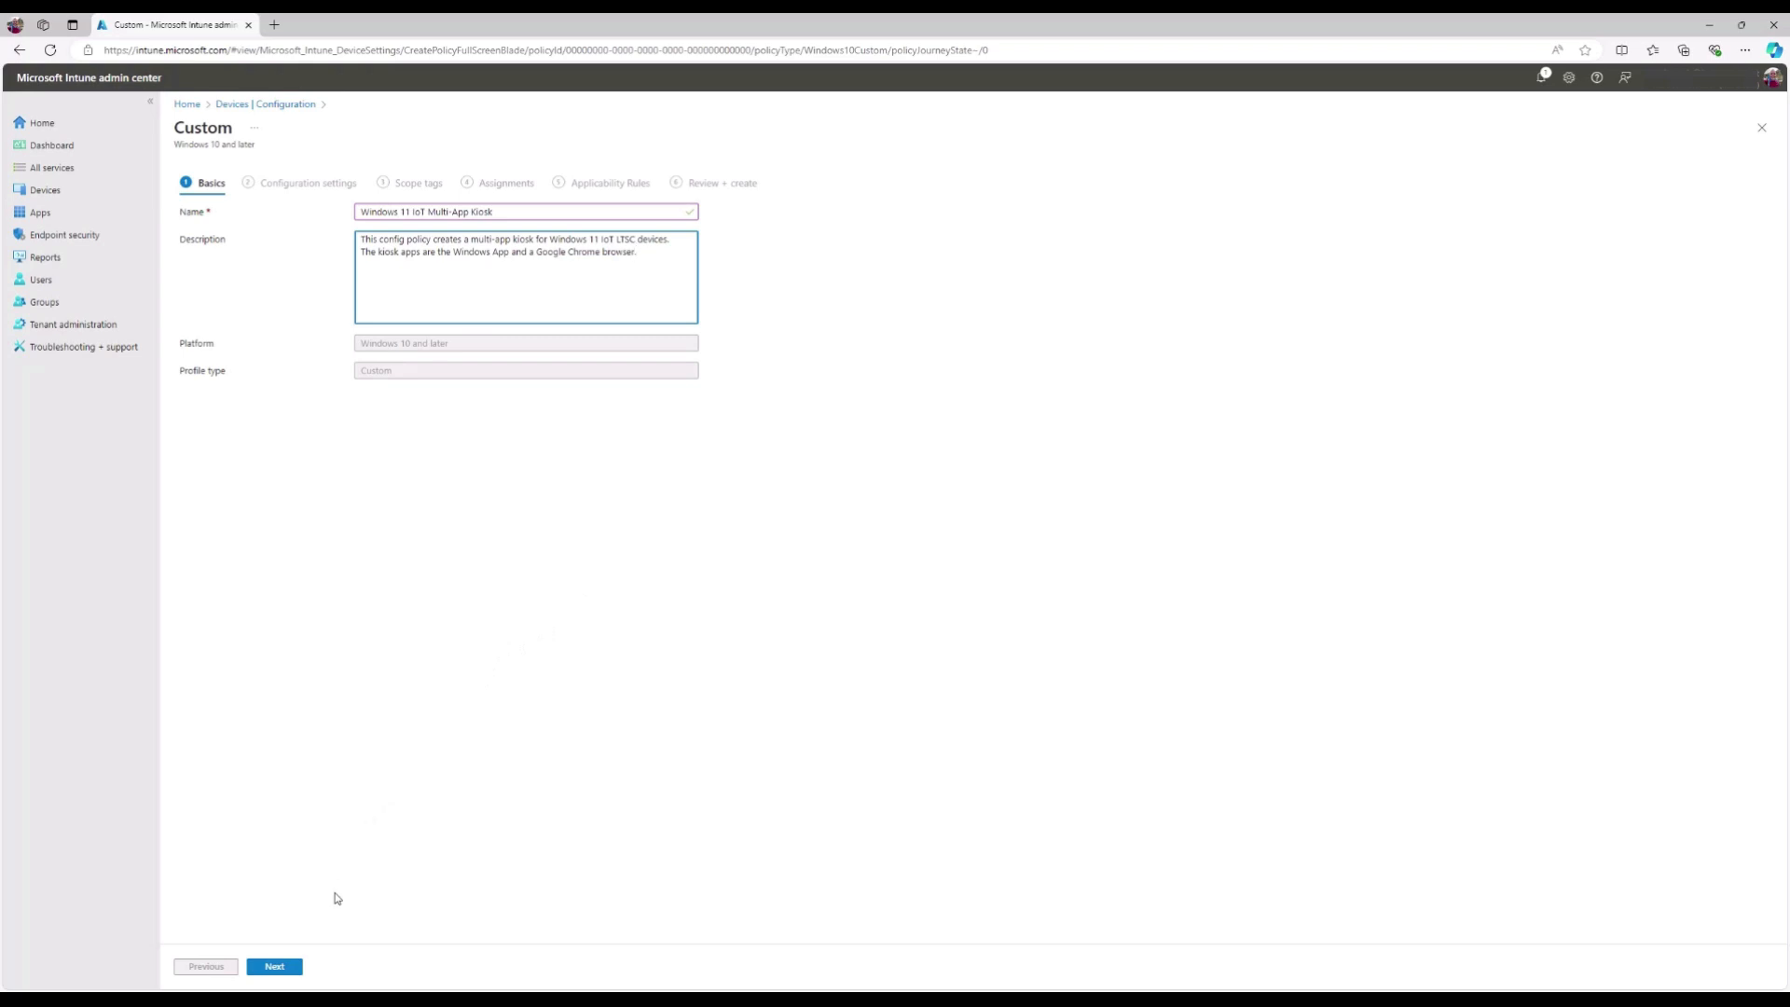
left_click(296, 971)
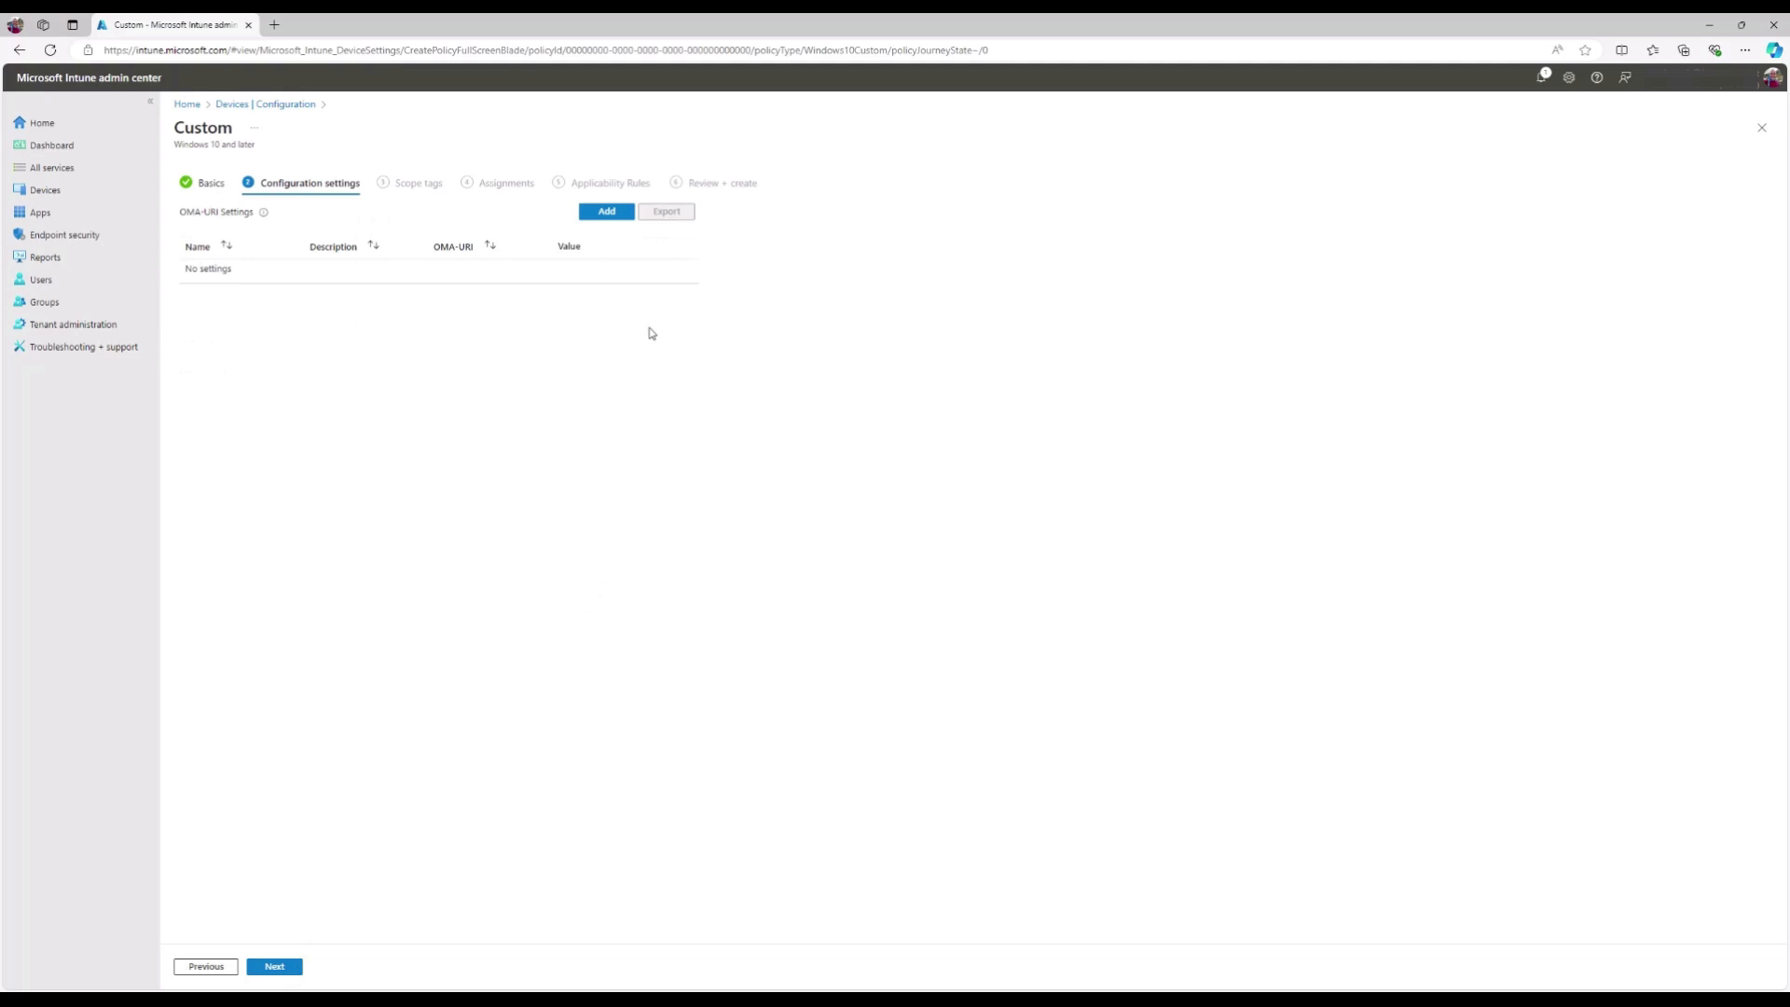
- Add row AssignedAccess-Multi-App-Kiosk, OMA-URI ./Vendor/MSFT/AssignedAccess/Configuration, data type String (XML file)
left_click(624, 214)
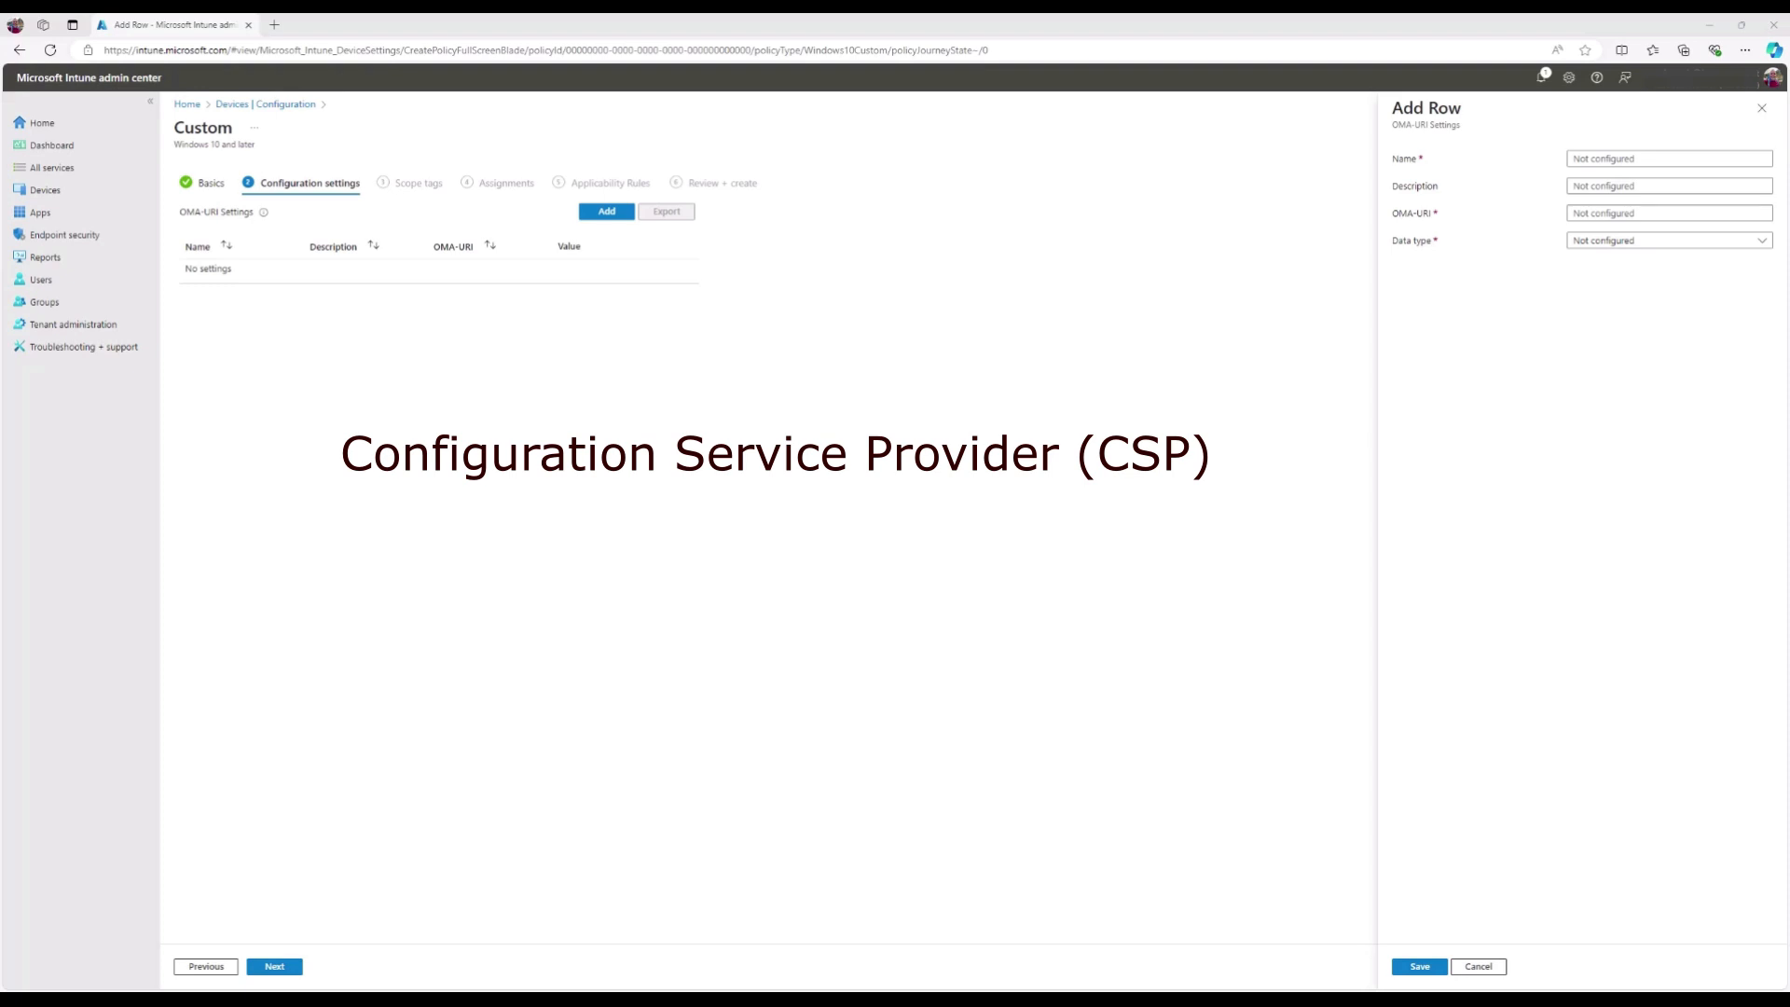
type("AssignedAccess-Multi-App-Kiosk")
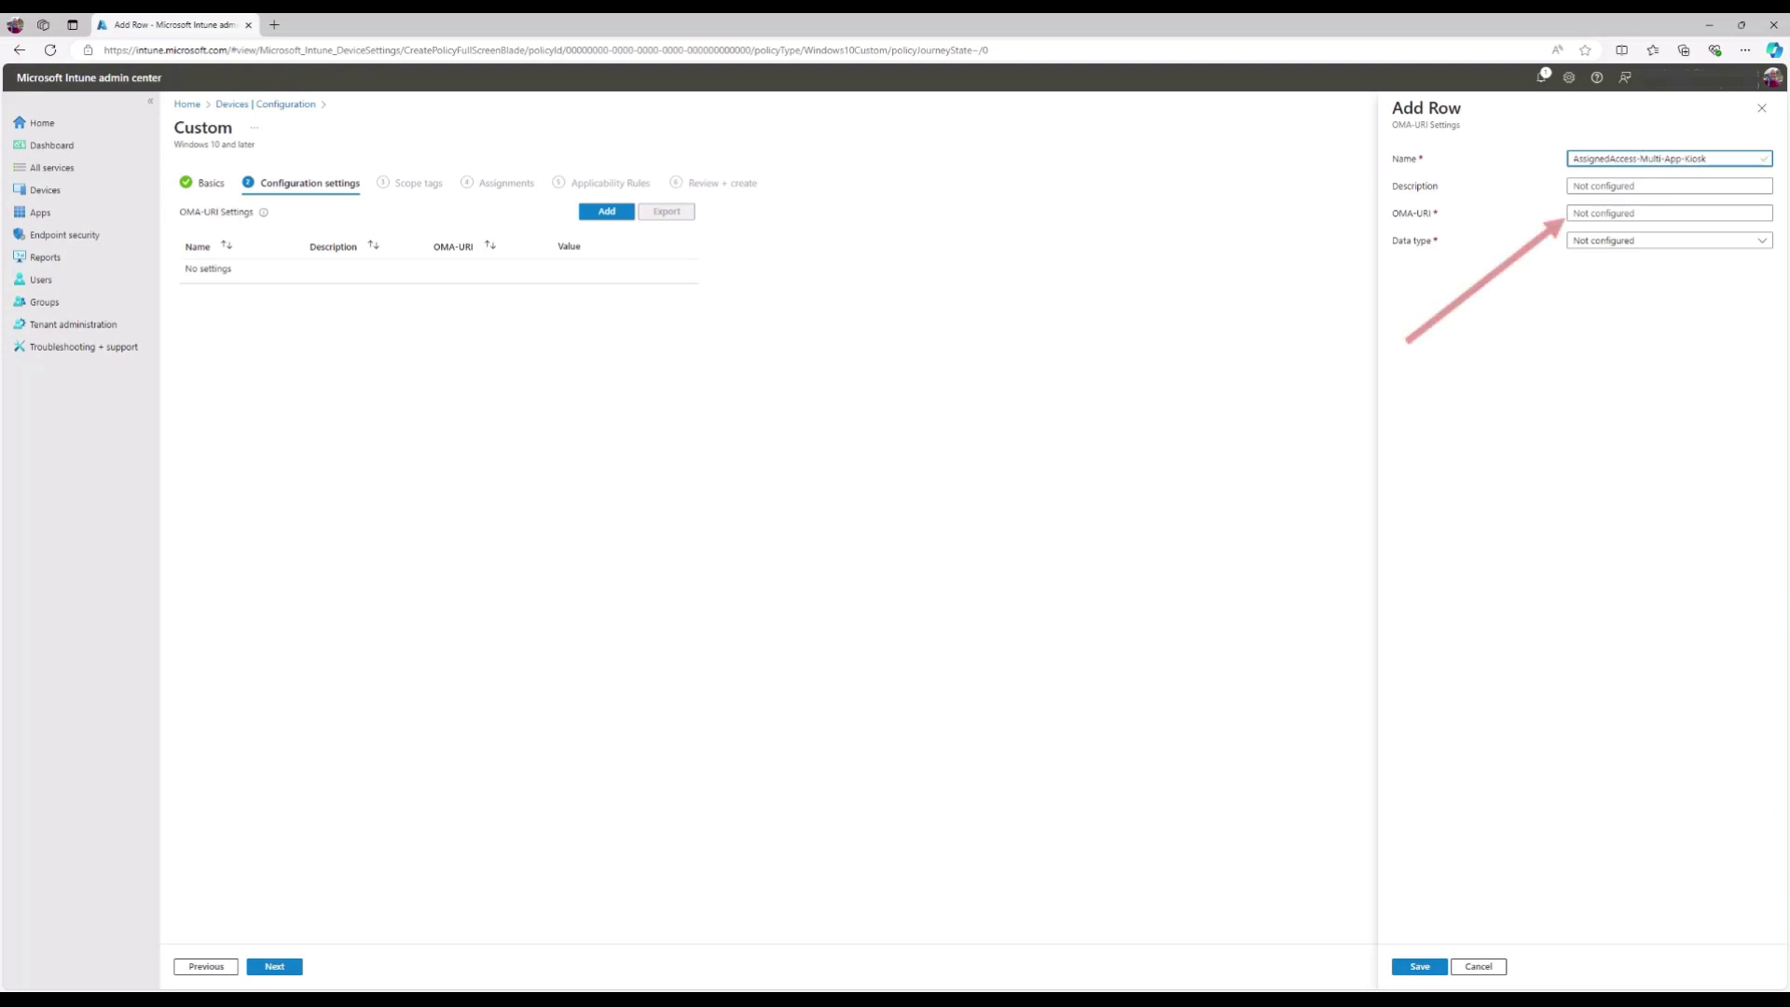
left_click(1632, 212)
type("./Vendor/MSFT/AssignedAccess/Configuration")
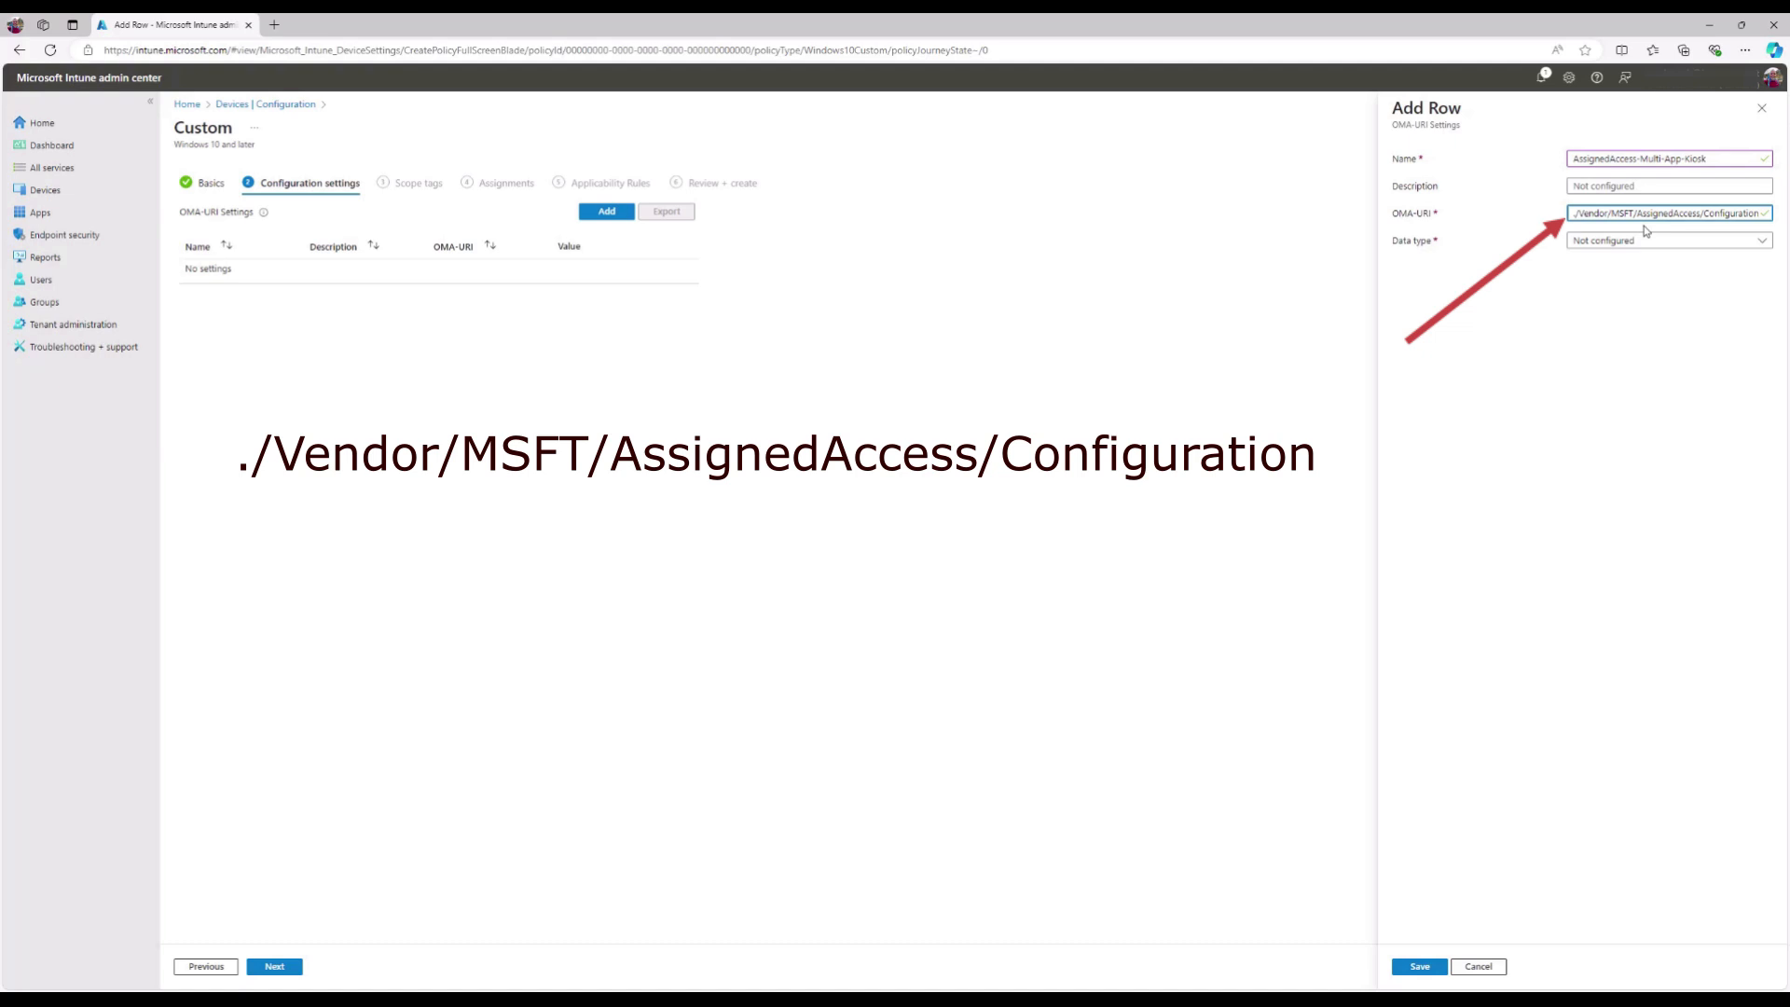
left_click(1752, 242)
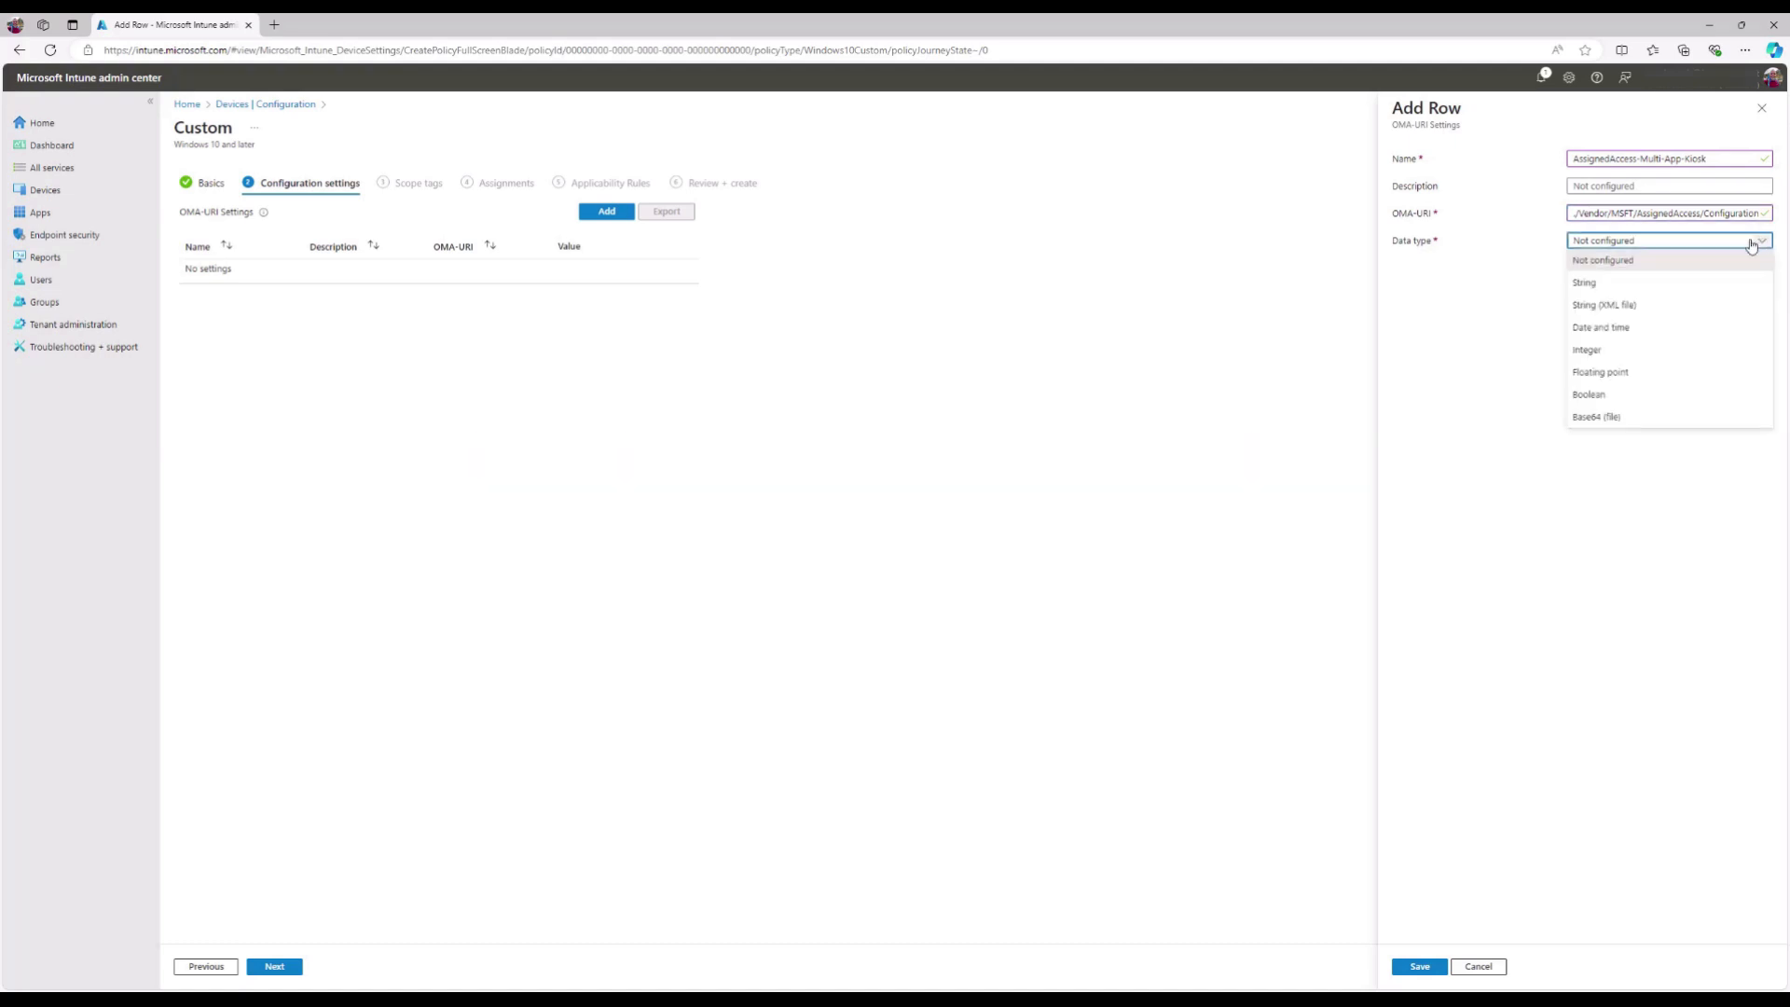
left_click(1680, 317)
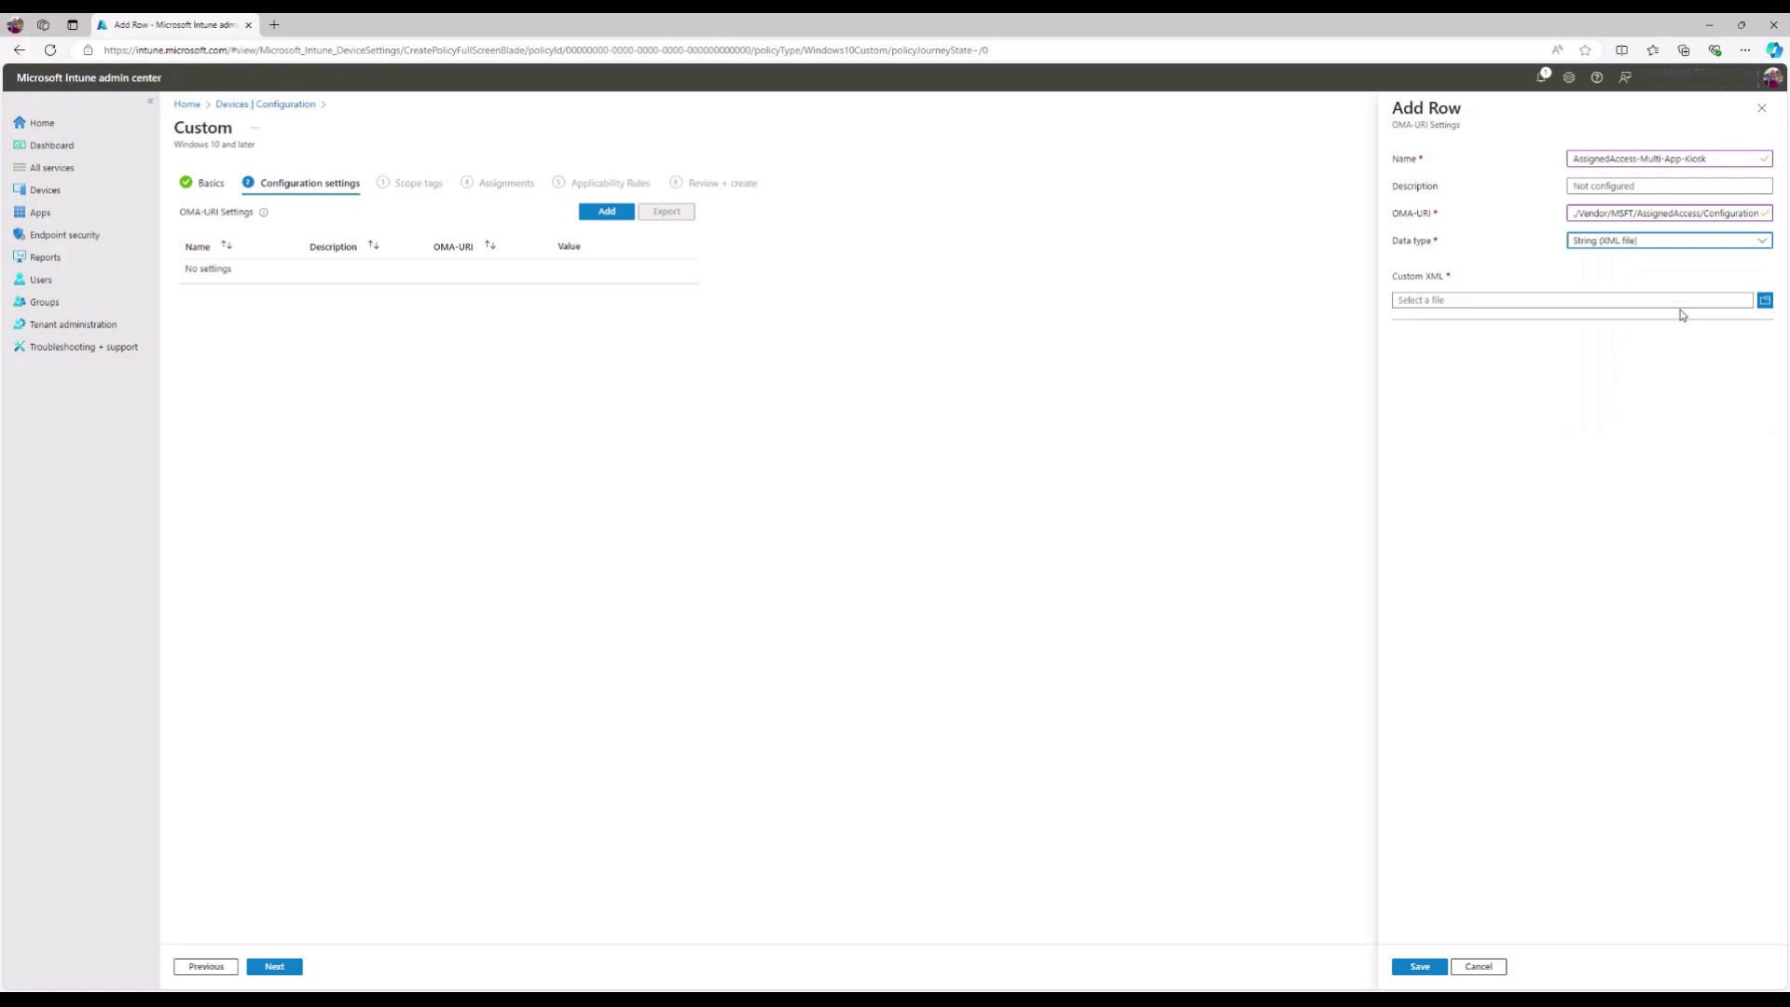
- Upload Windows11-multi-app-kiosk.xml from C:\TEMP, review its contents, and save the OMA-URI row
left_click(1767, 304)
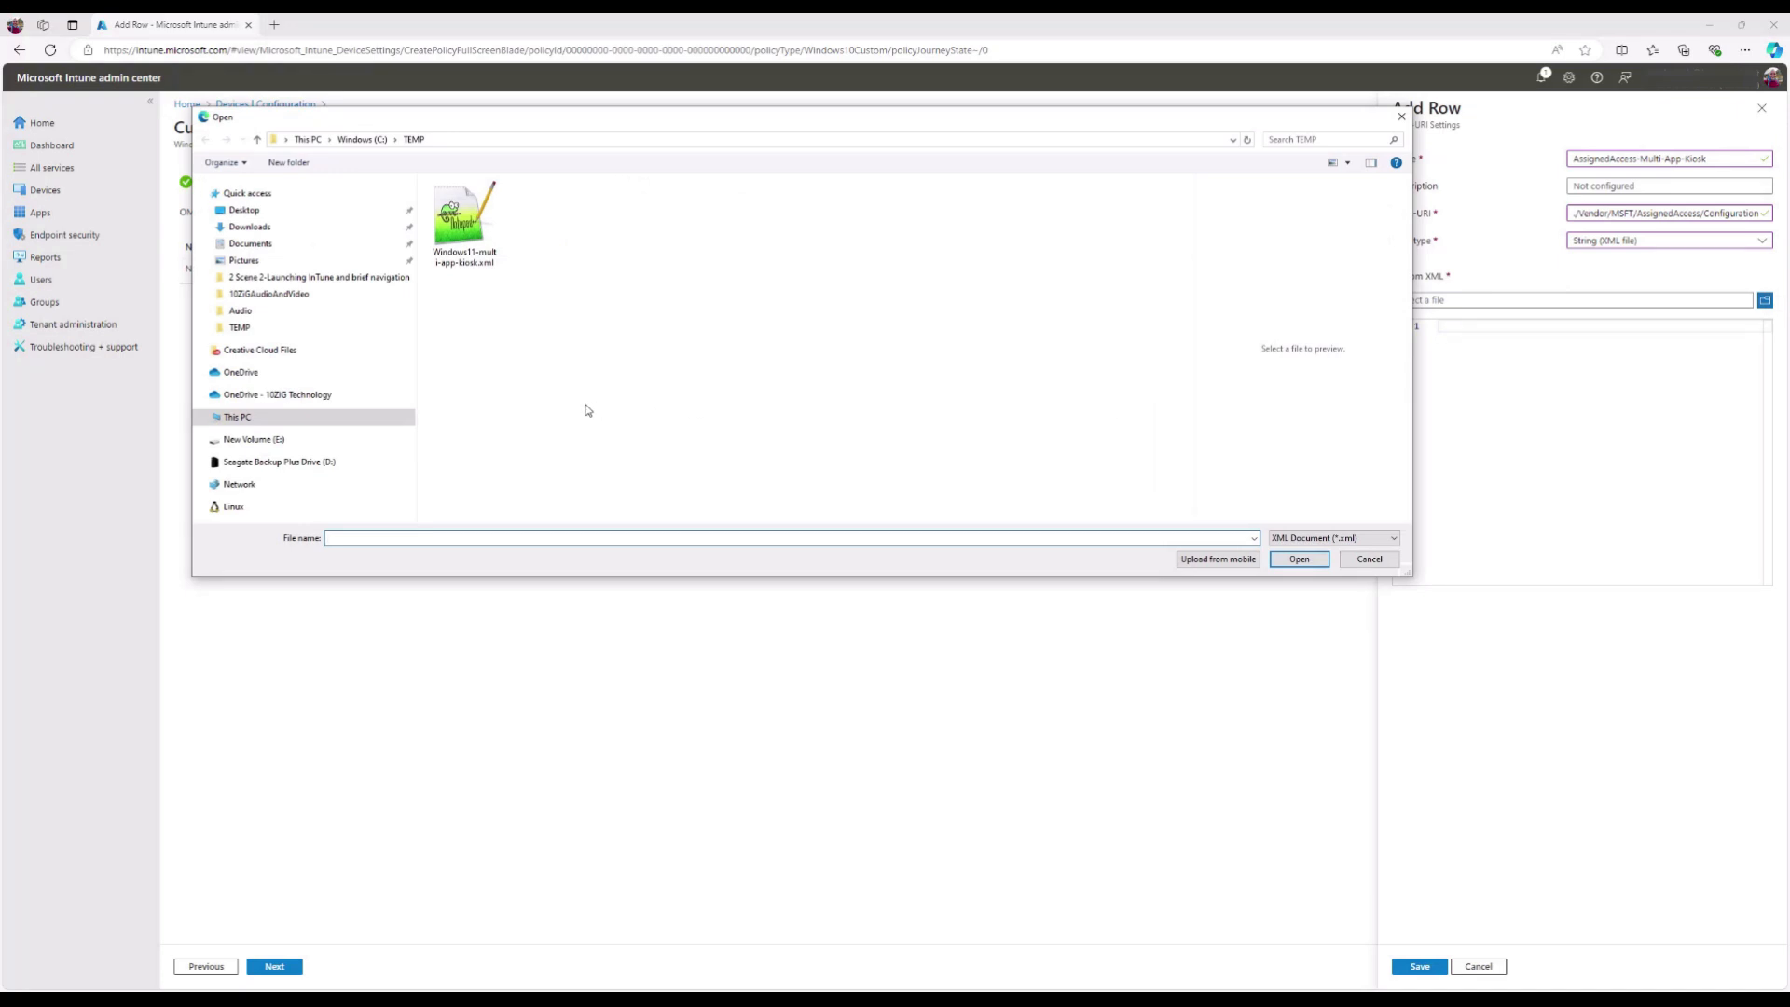
left_click(484, 266)
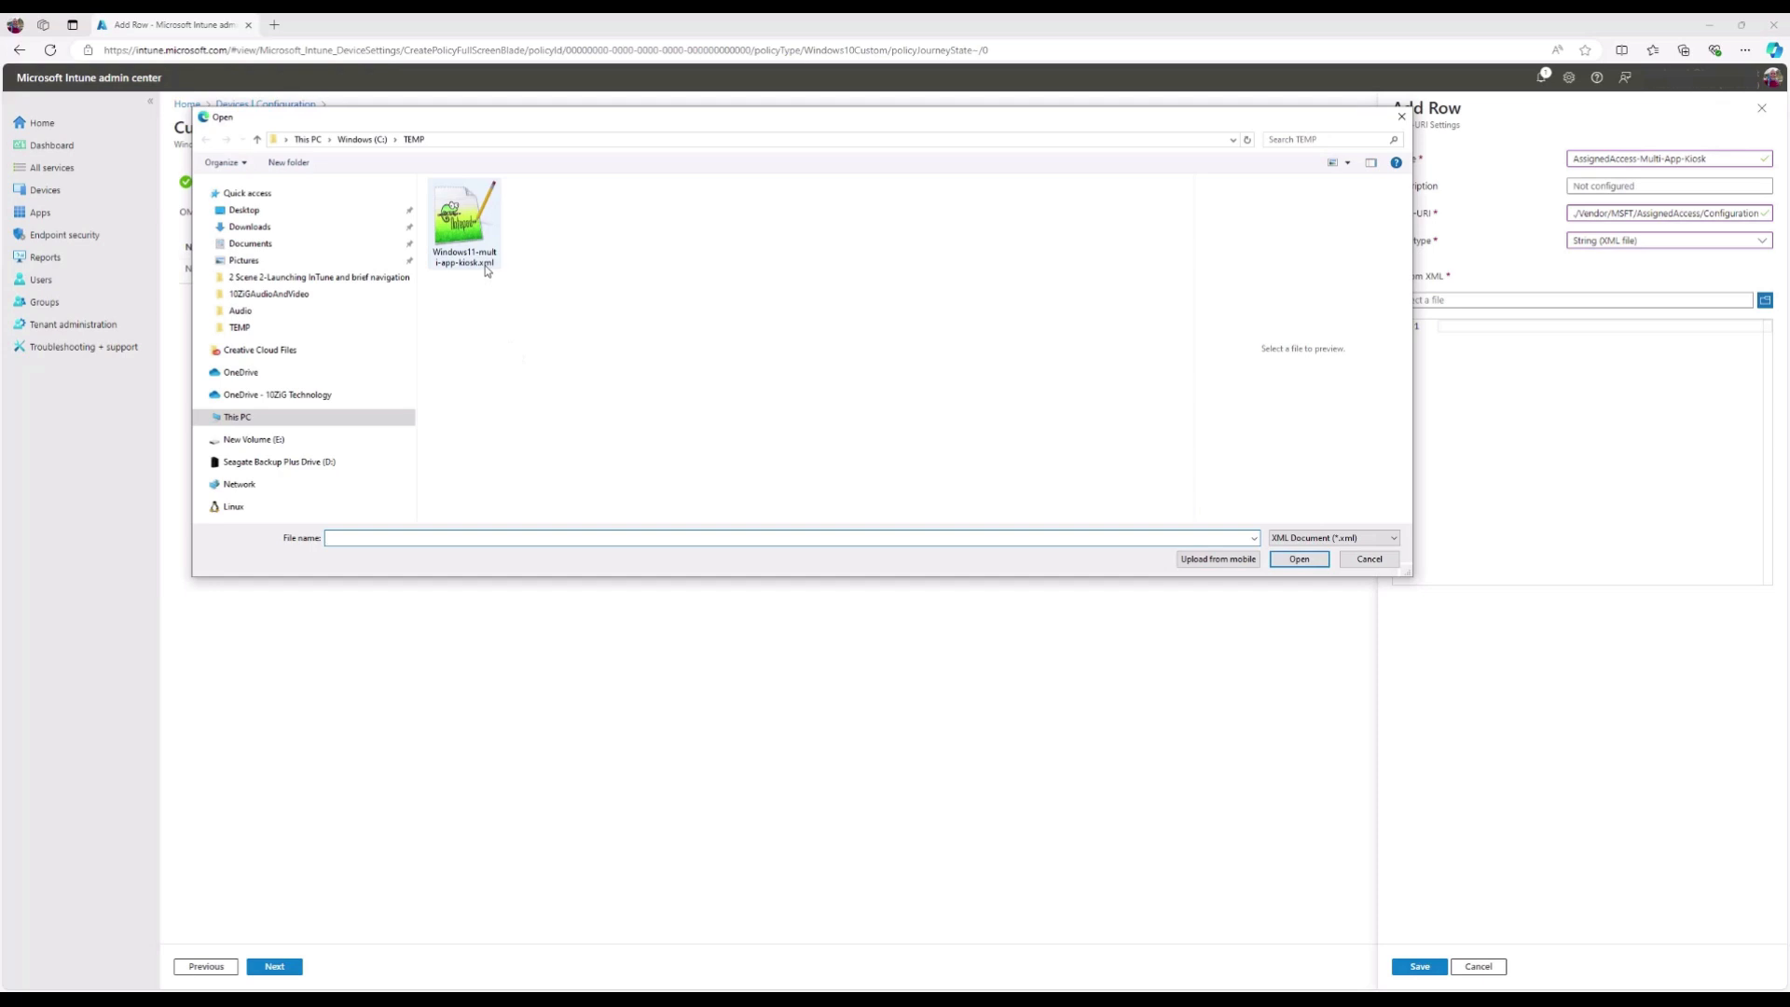
left_click(1316, 559)
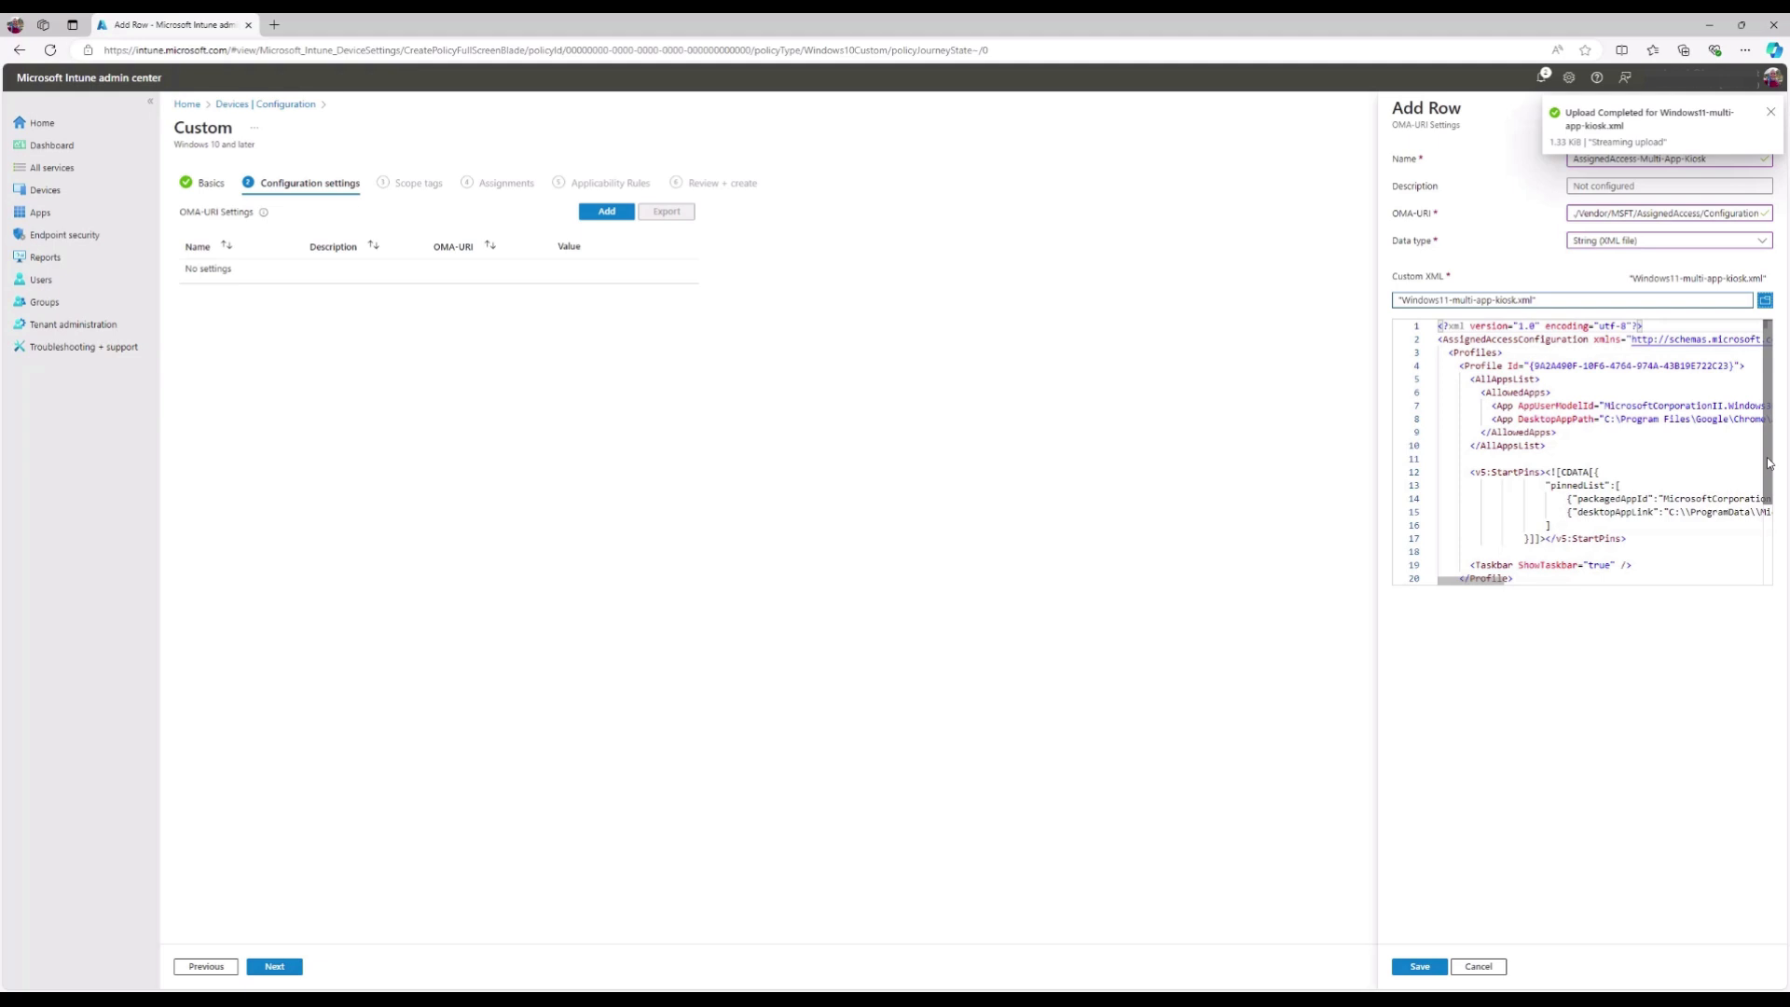
left_click_drag(1768, 463, 1774, 554)
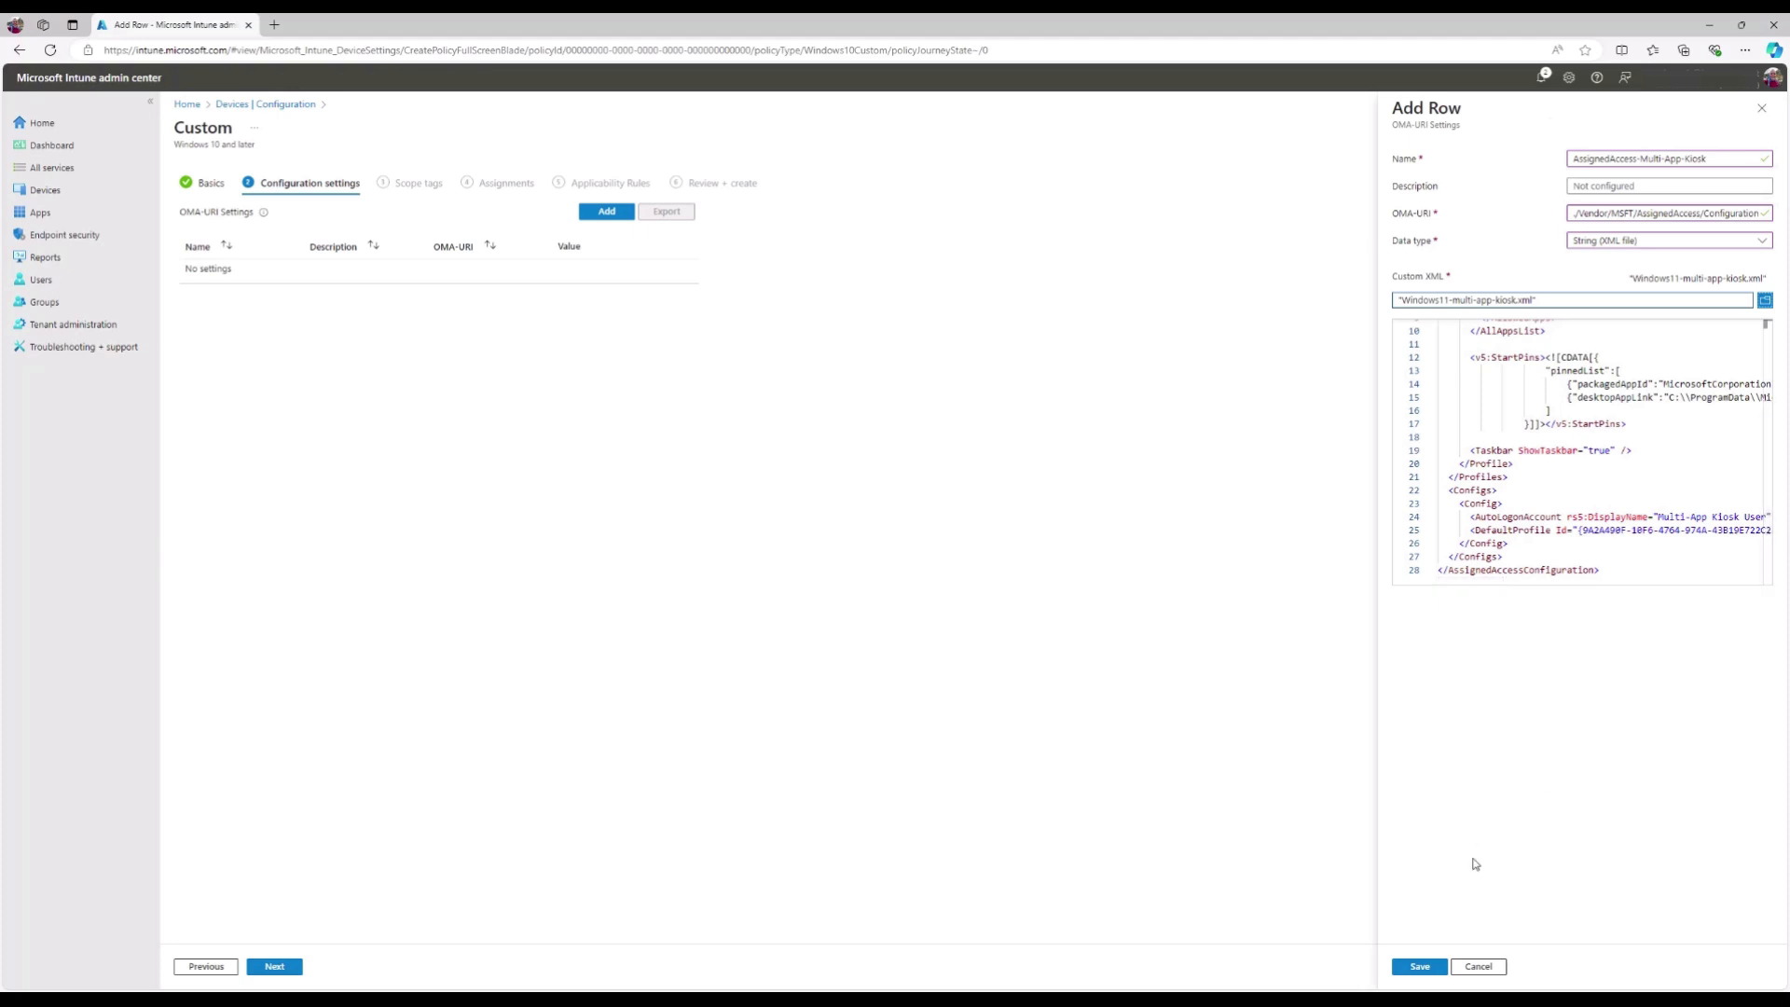
left_click(1419, 965)
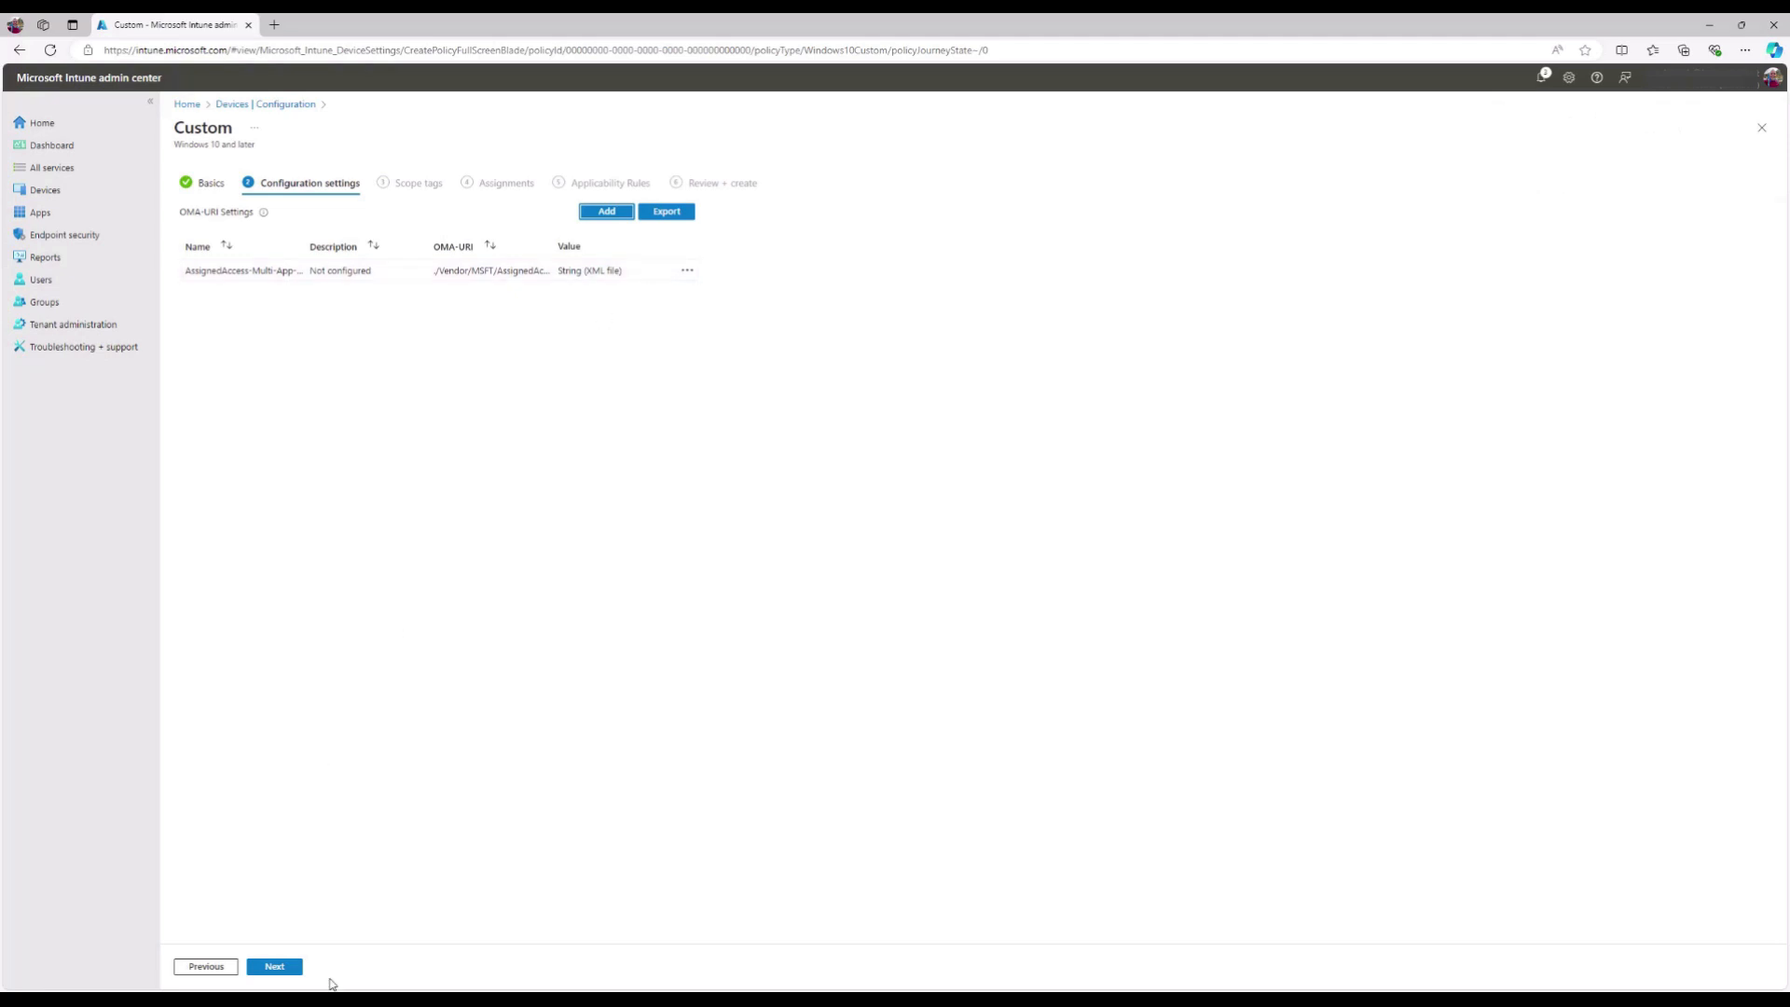
- Keep the Default scope tag and include the 10zigdevices group in the assignments
left_click(294, 971)
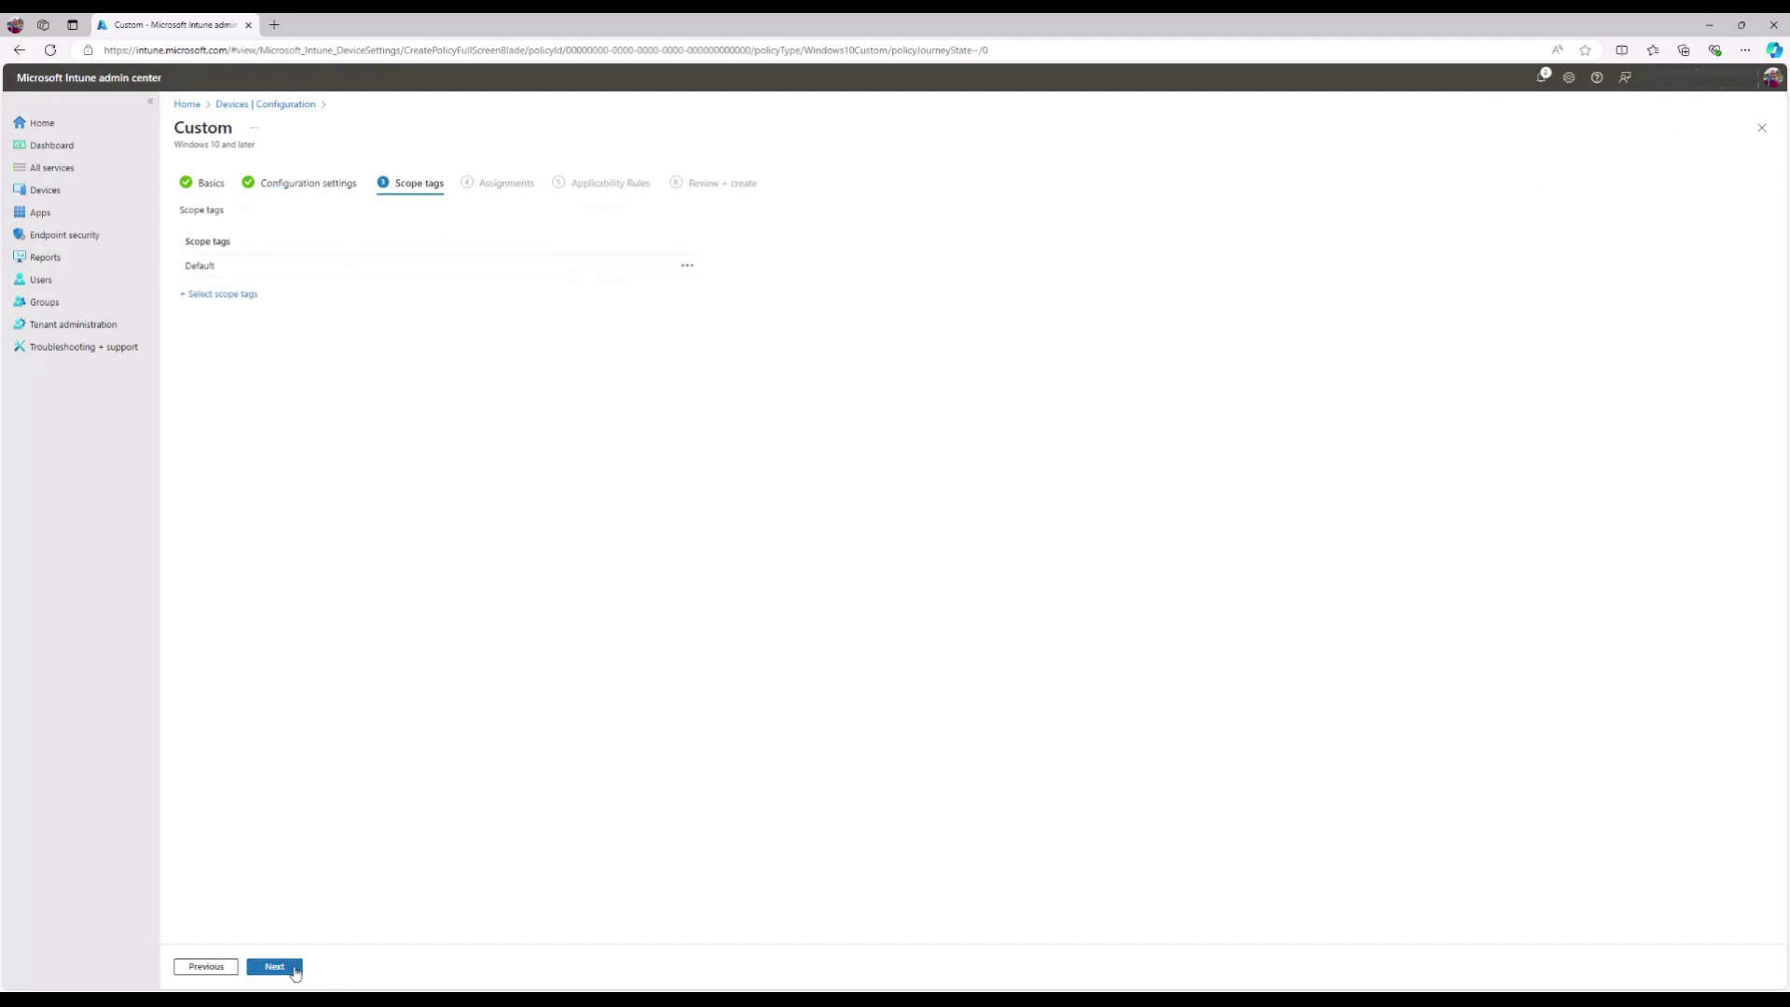
left_click(295, 970)
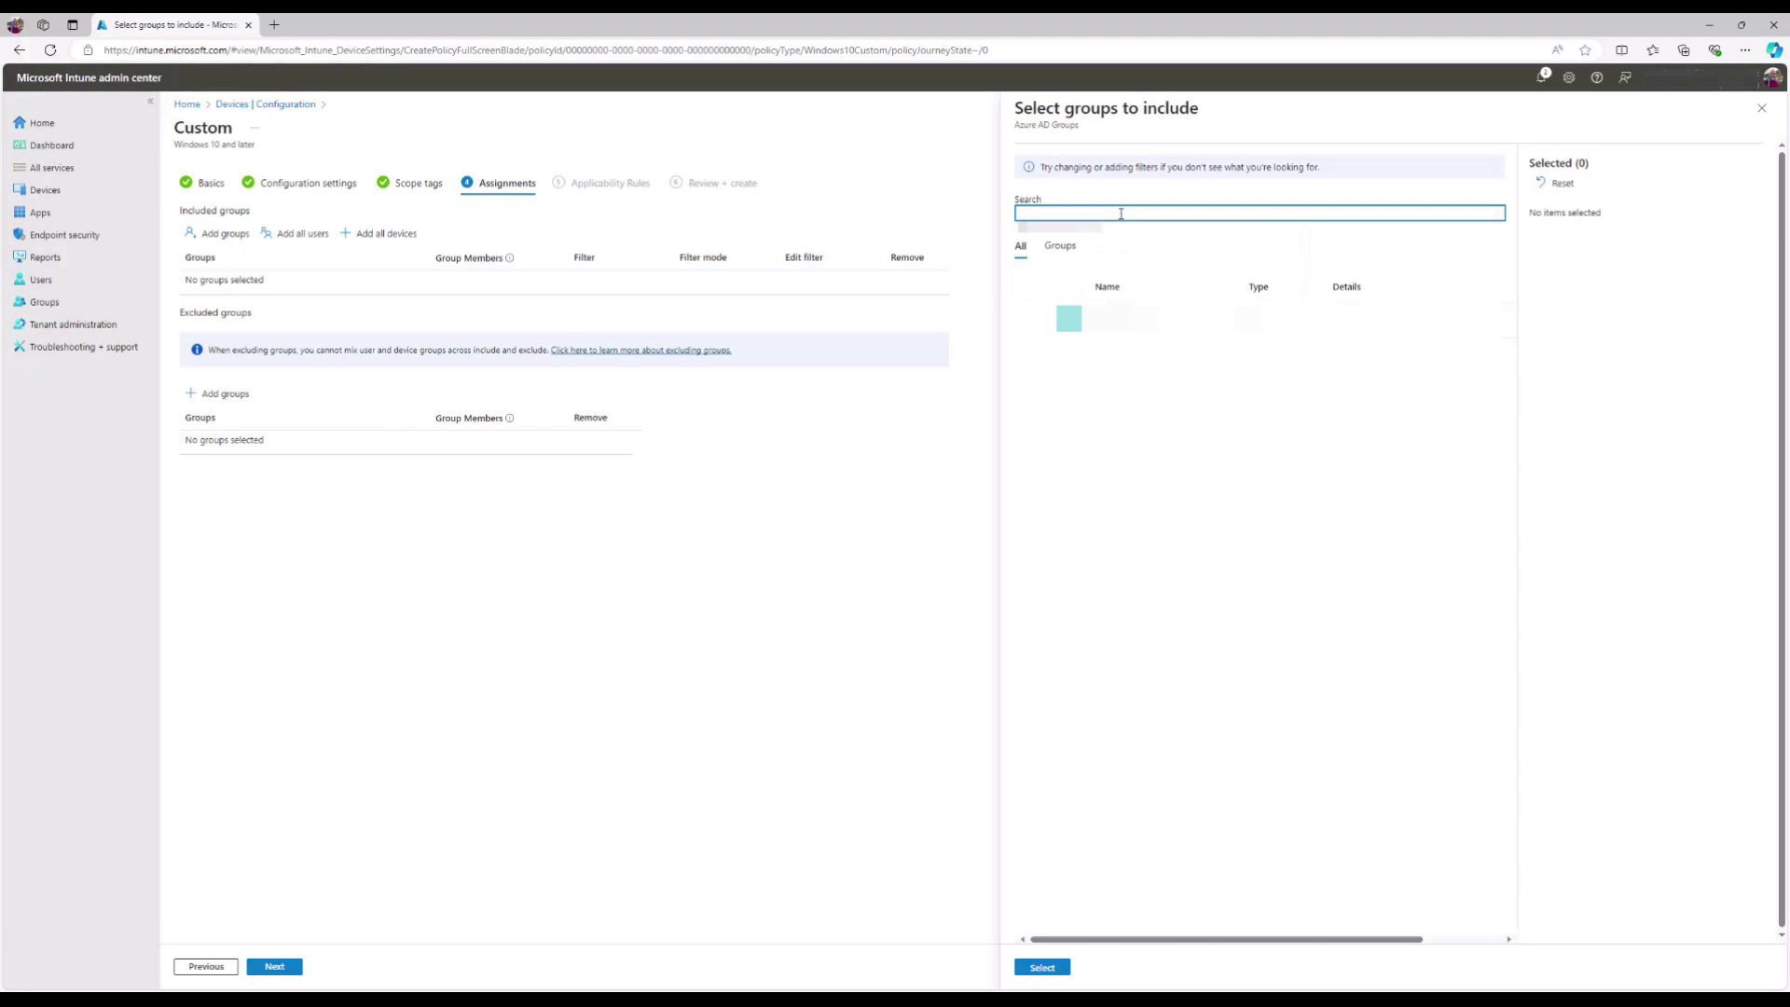
type("10zig")
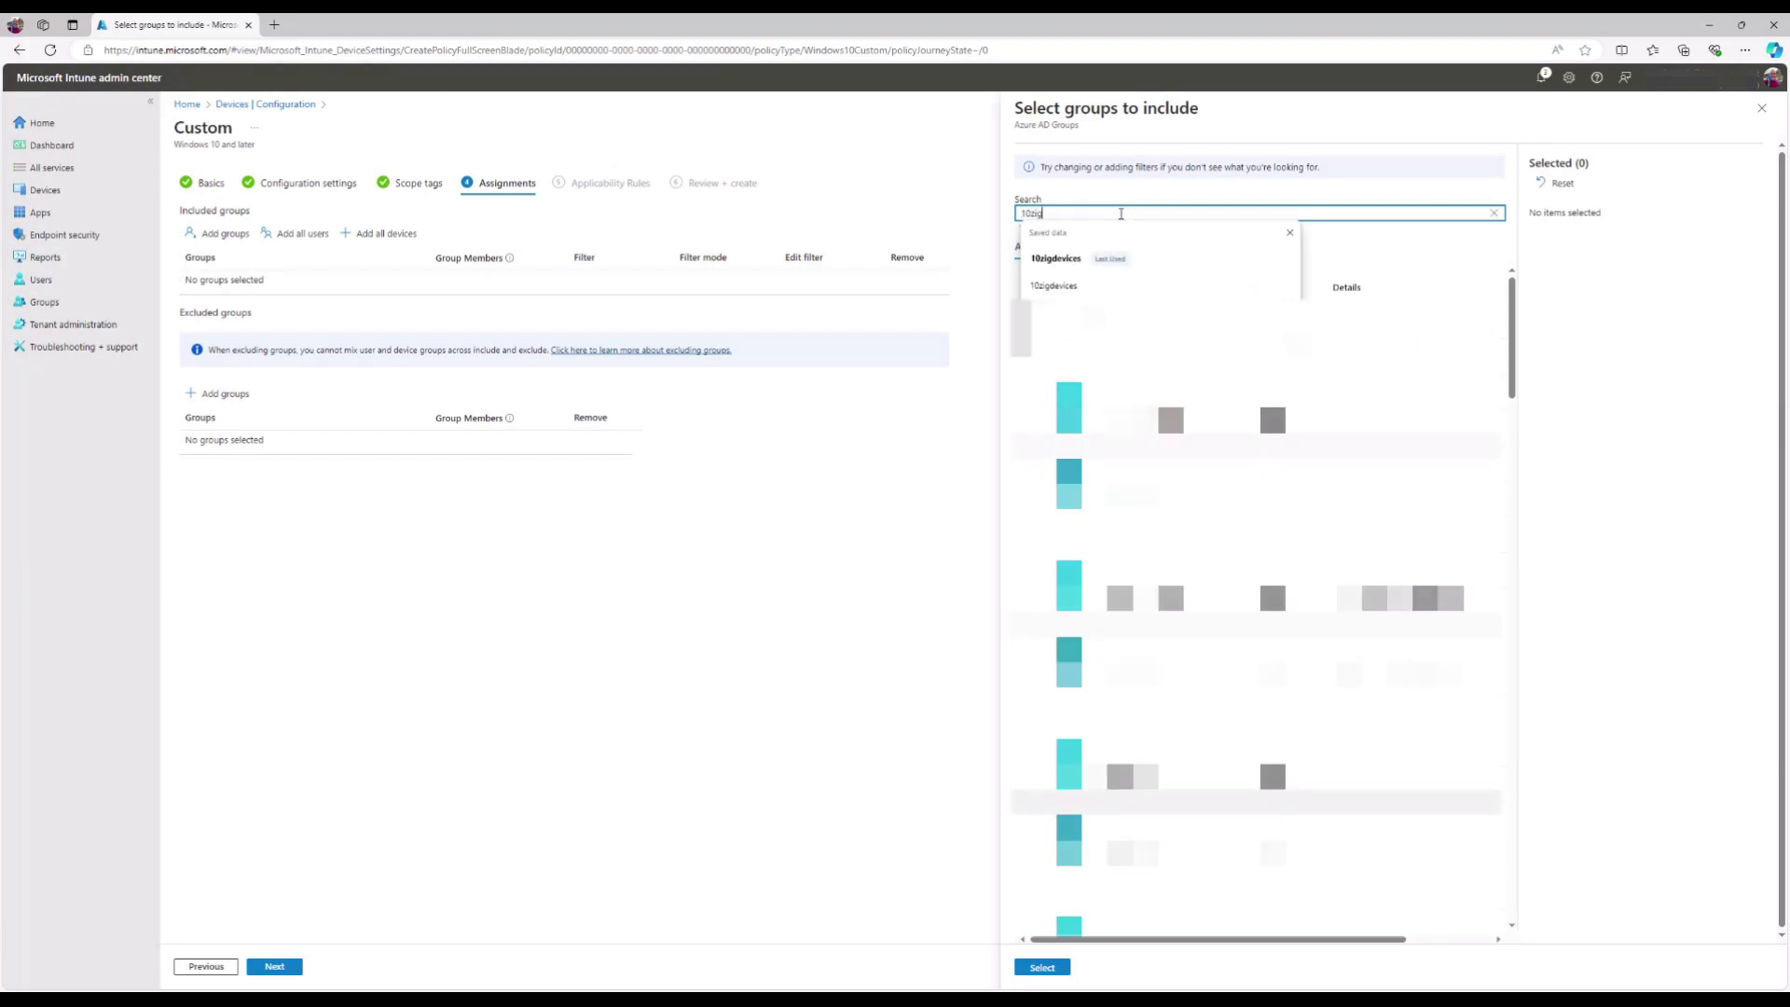
type("devices")
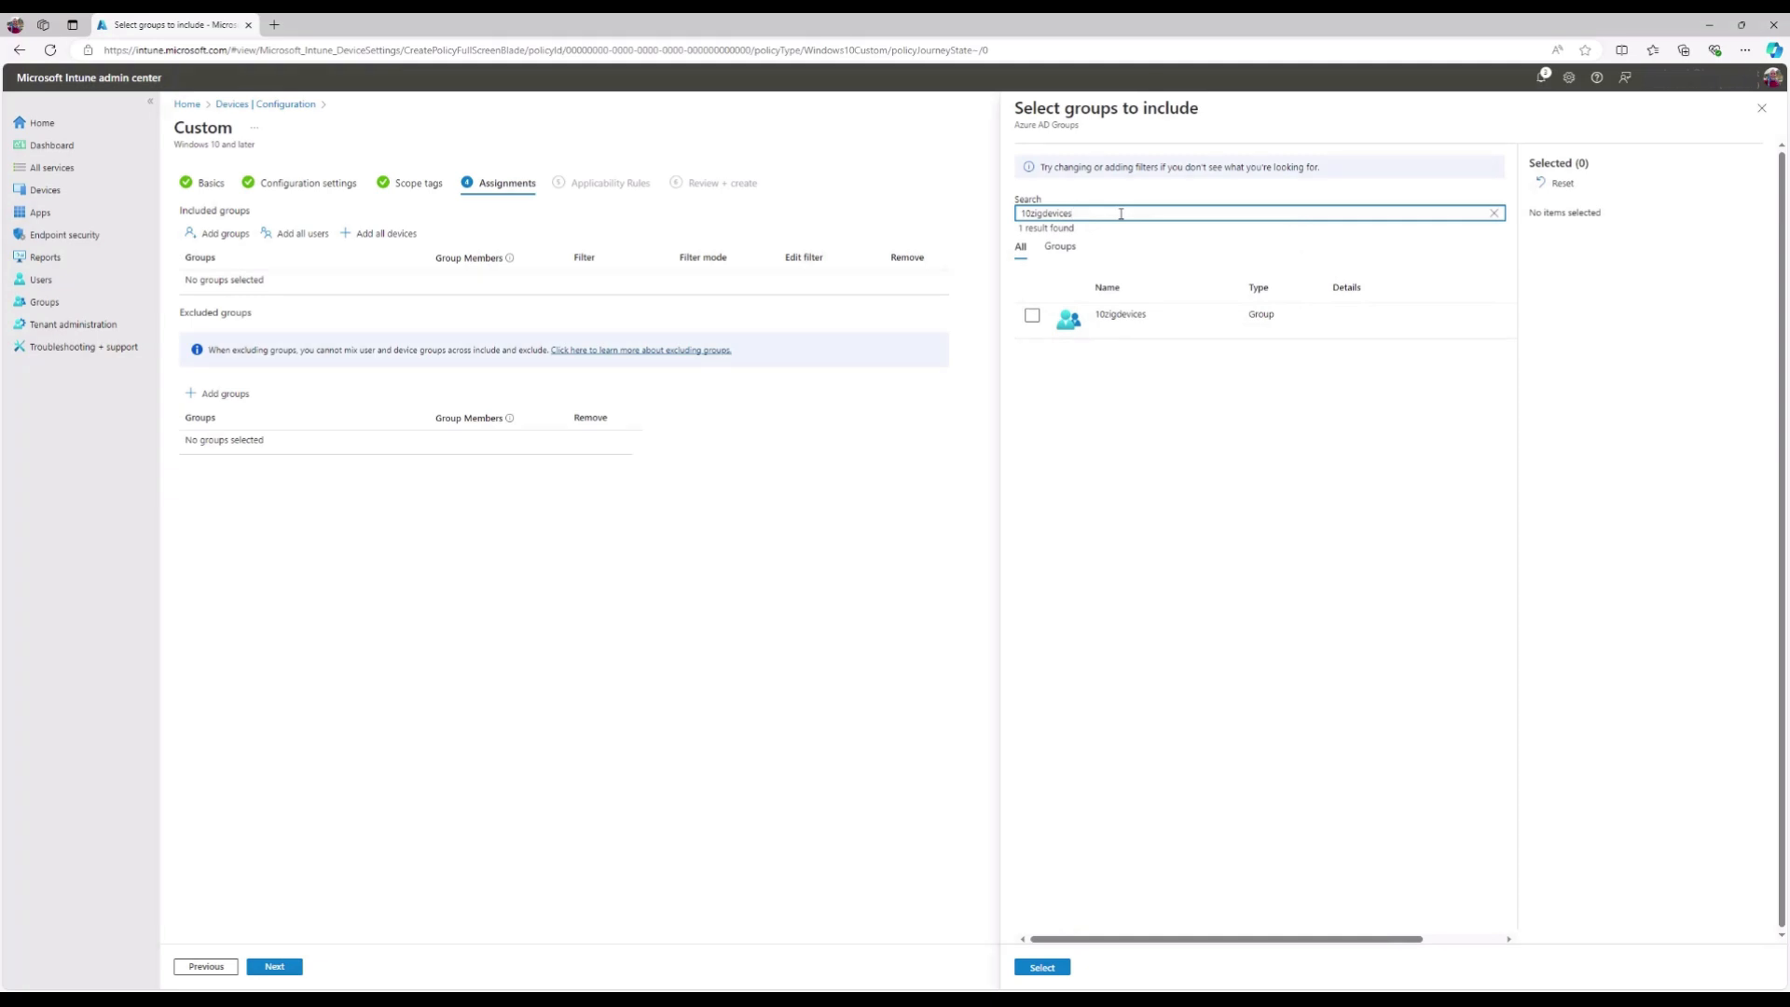
left_click(1032, 317)
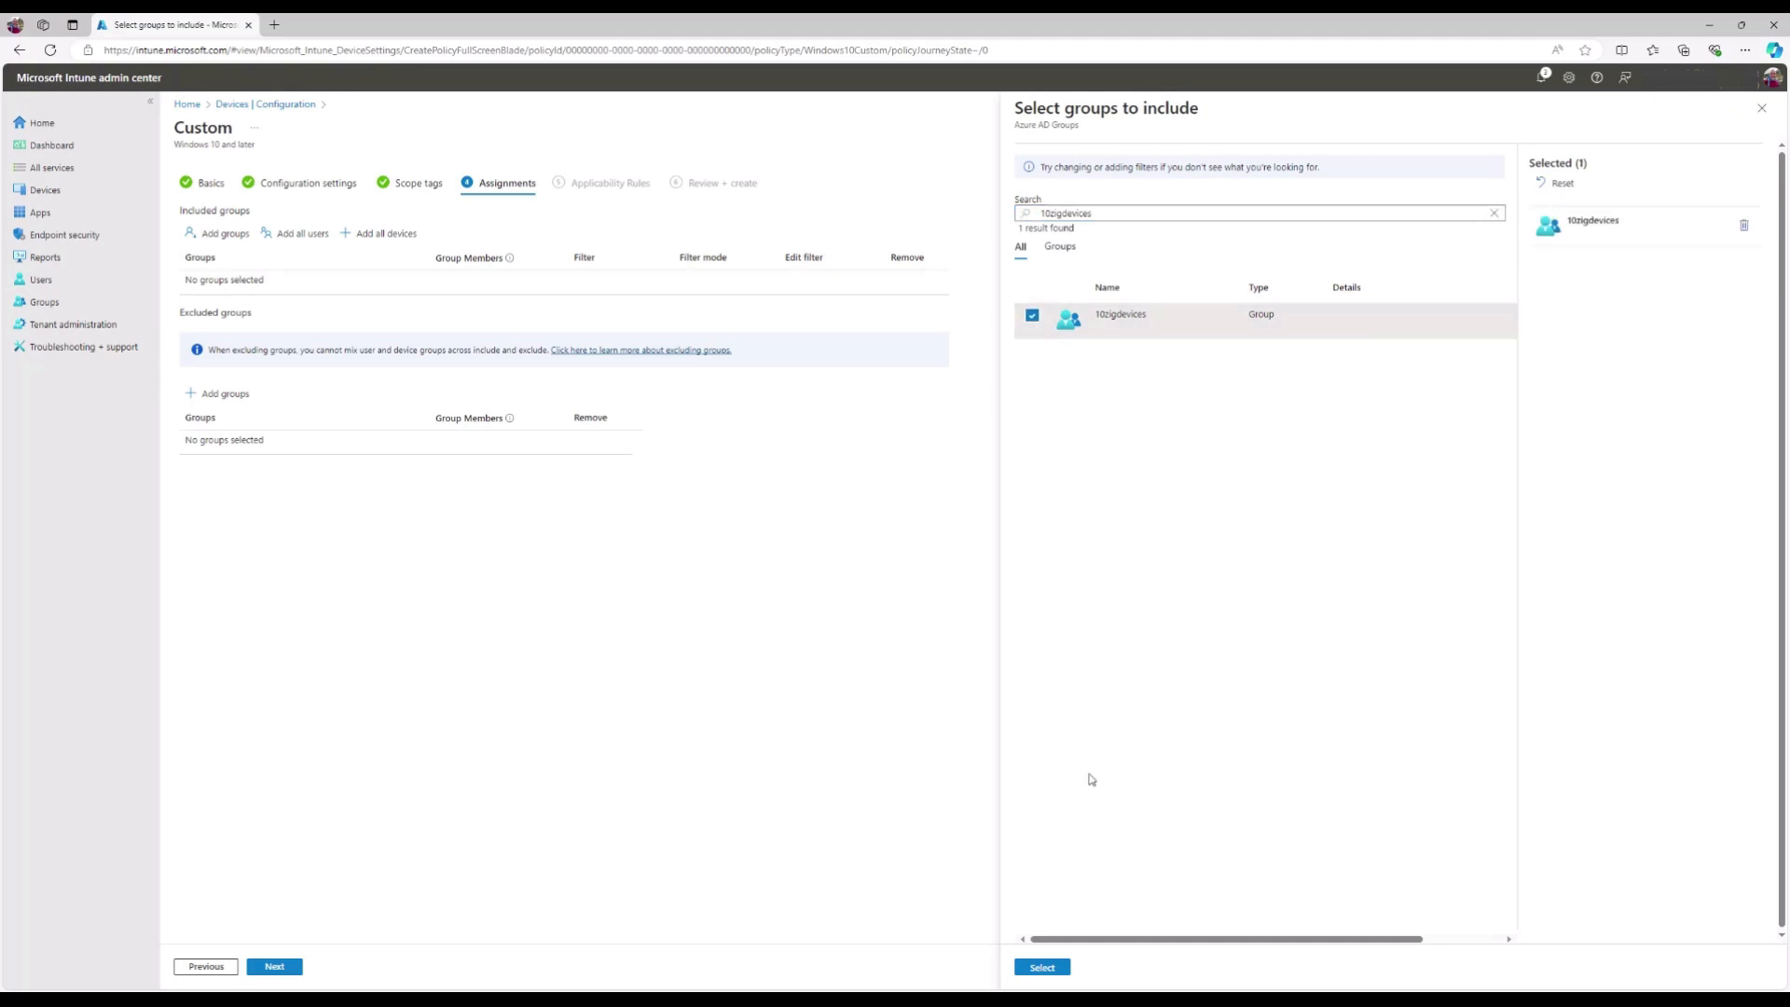
left_click(1067, 969)
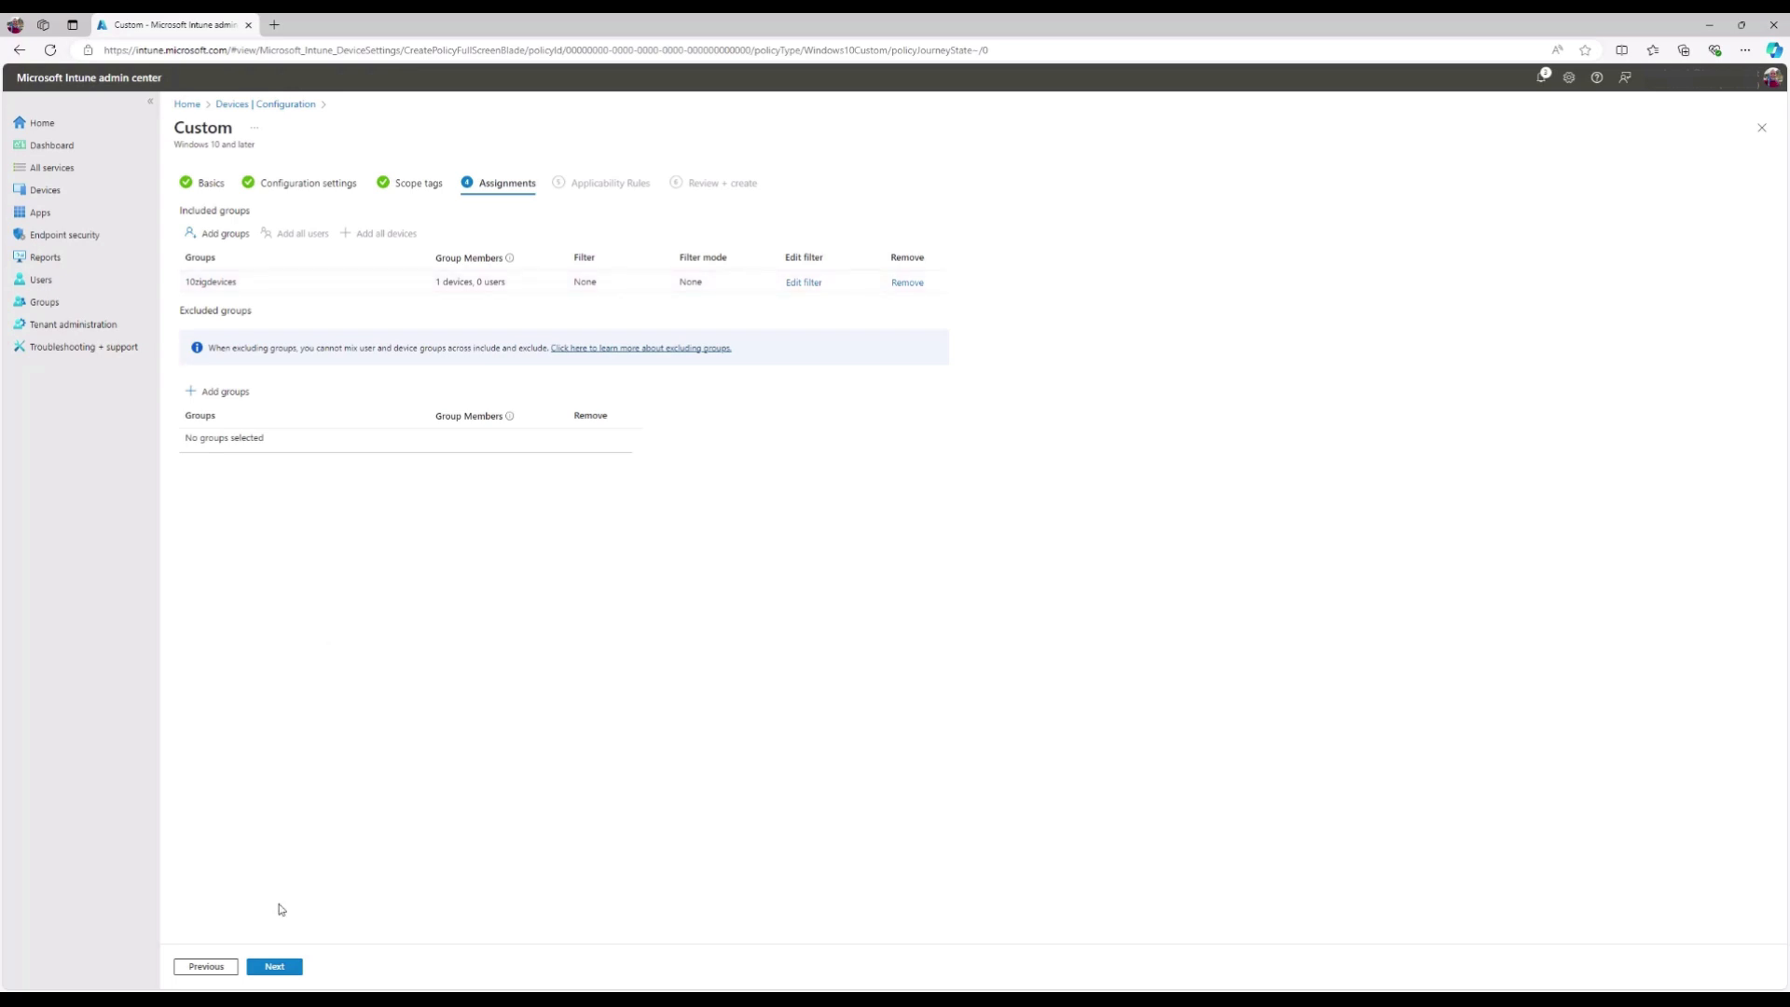
left_click(302, 968)
- Step past Applicability Rules, check the Review + create summary, and create the kiosk profile
left_click(299, 970)
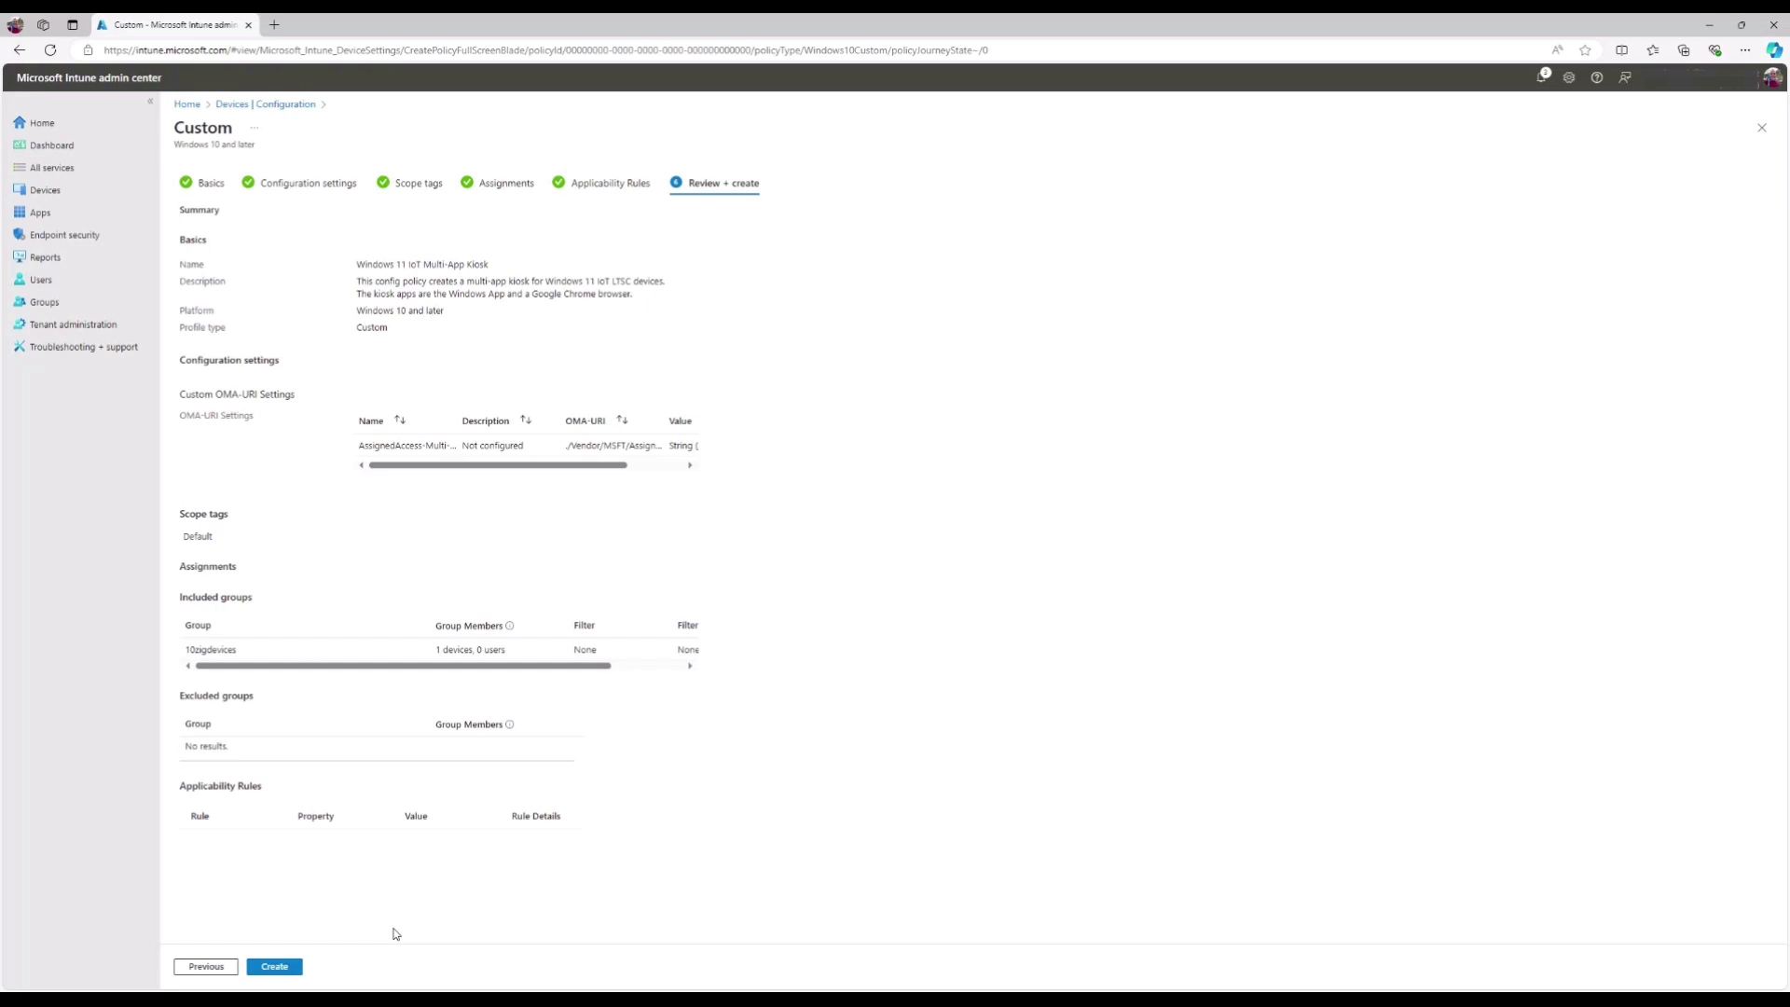
left_click(231, 967)
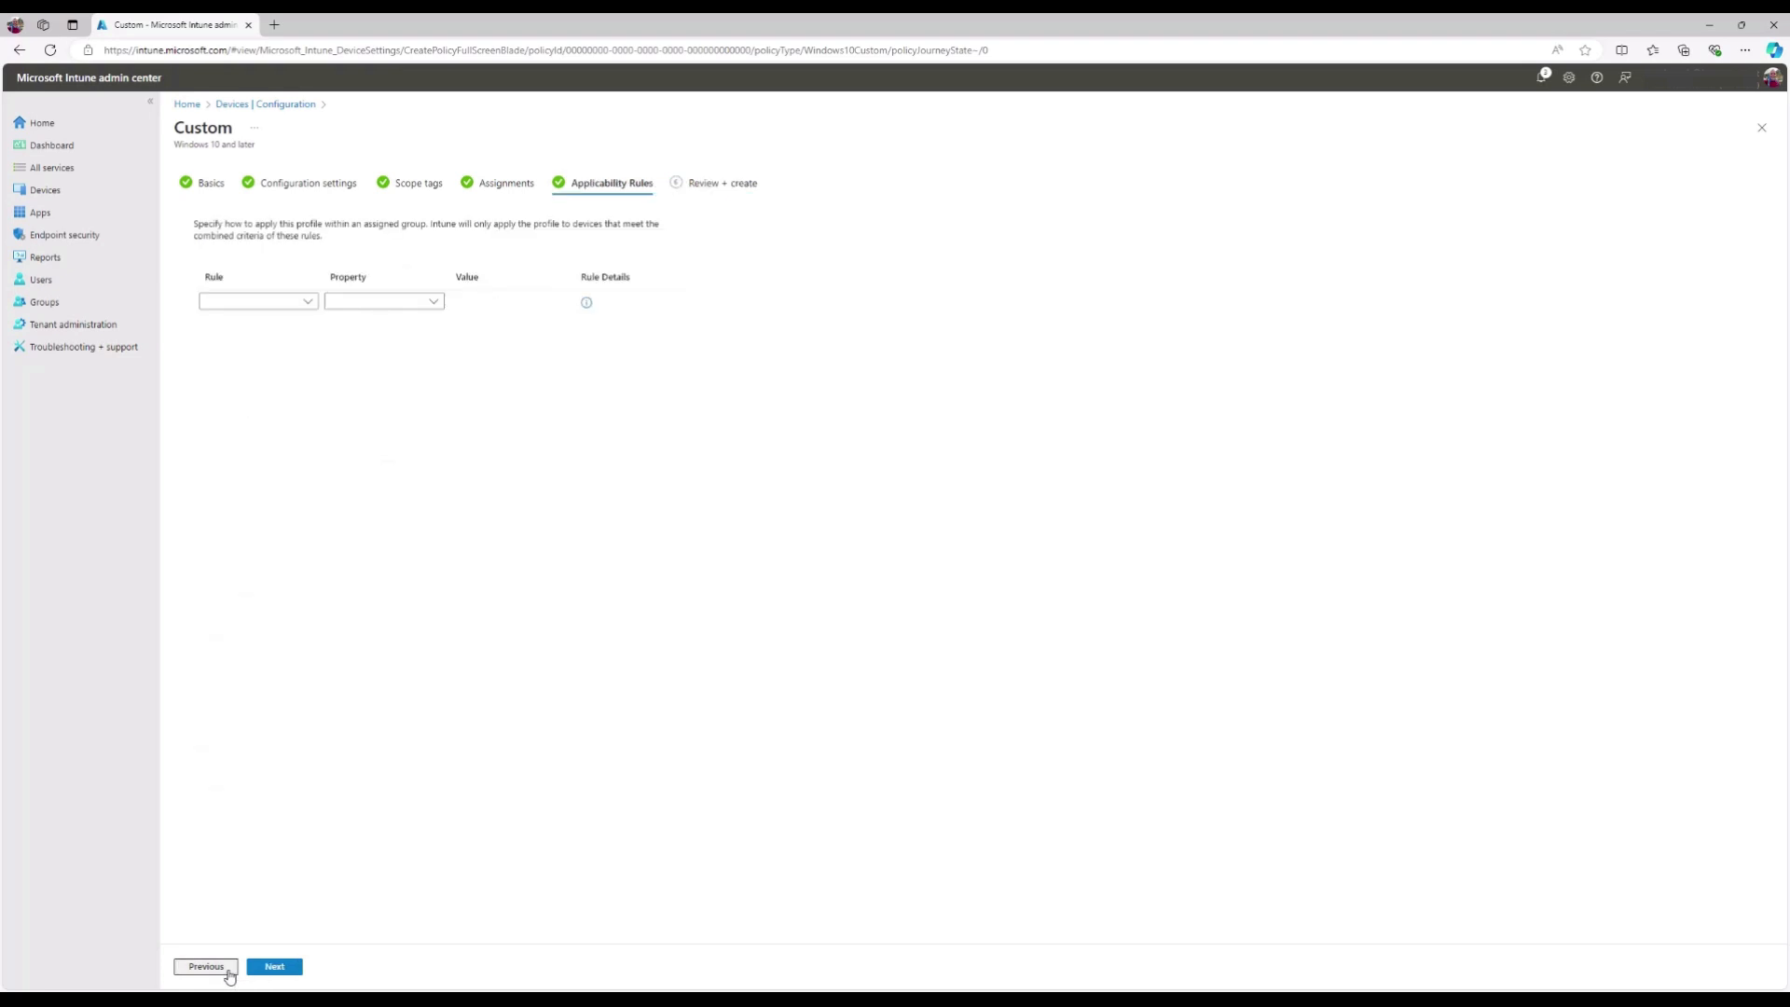
left_click(230, 970)
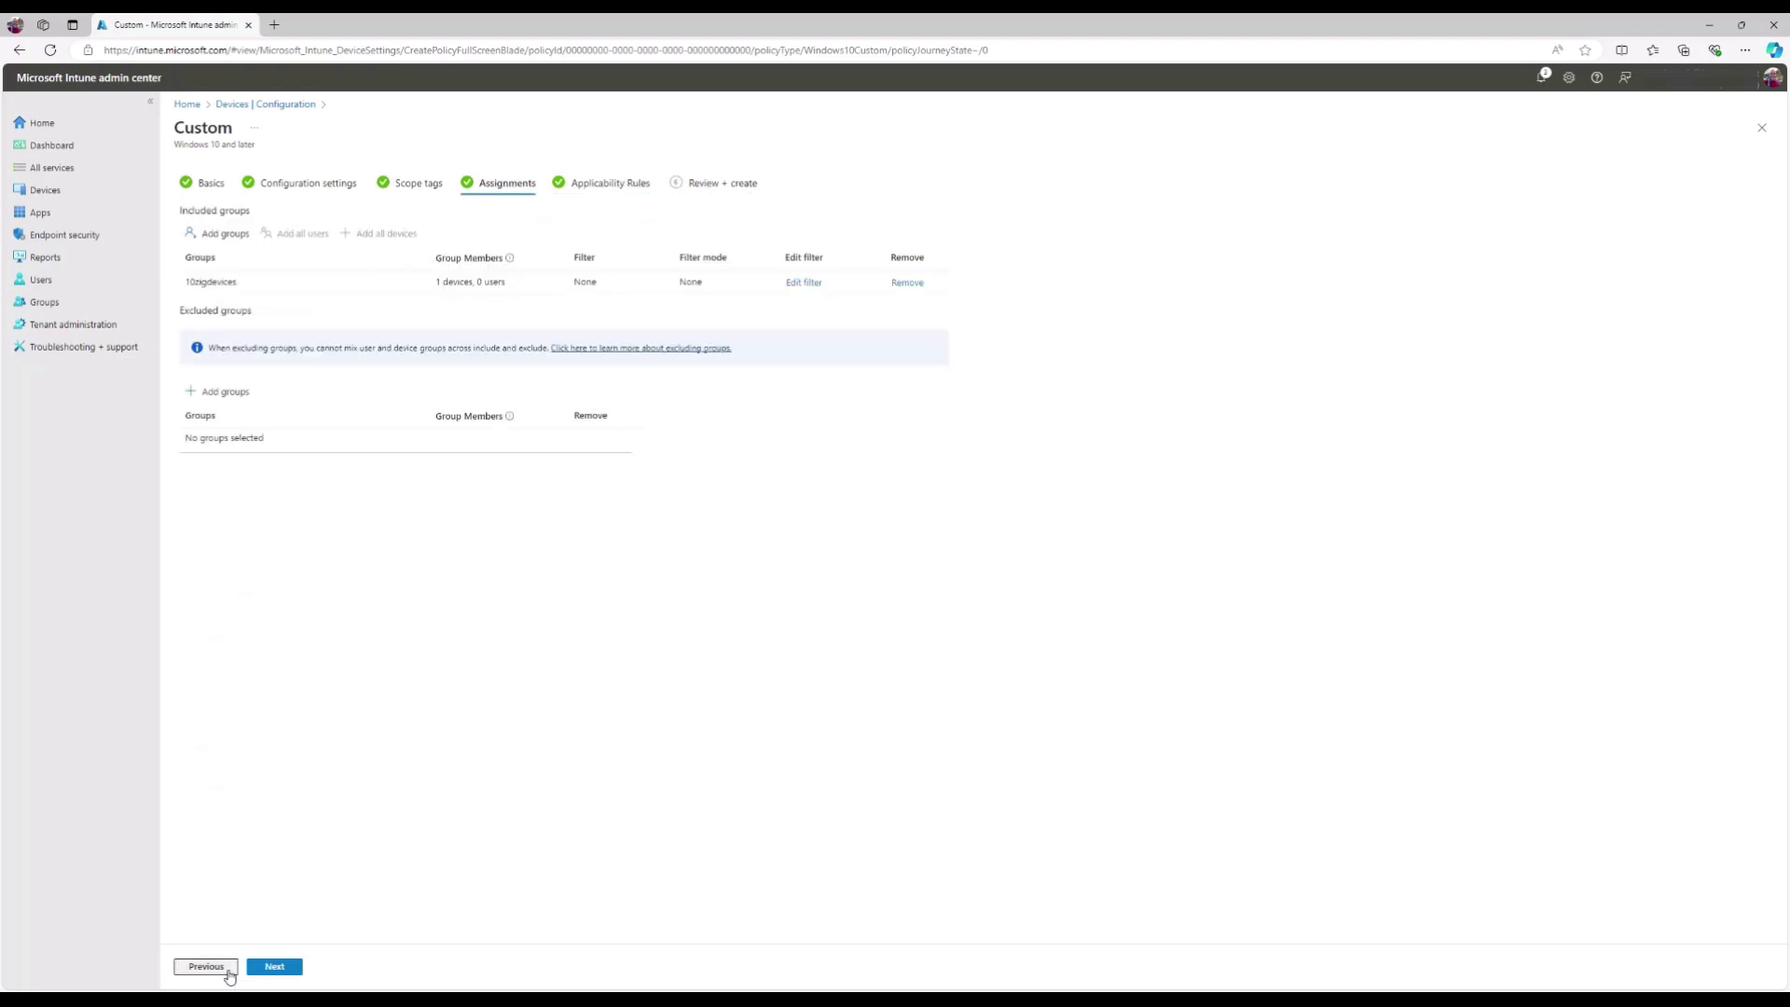
left_click(300, 970)
left_click(301, 970)
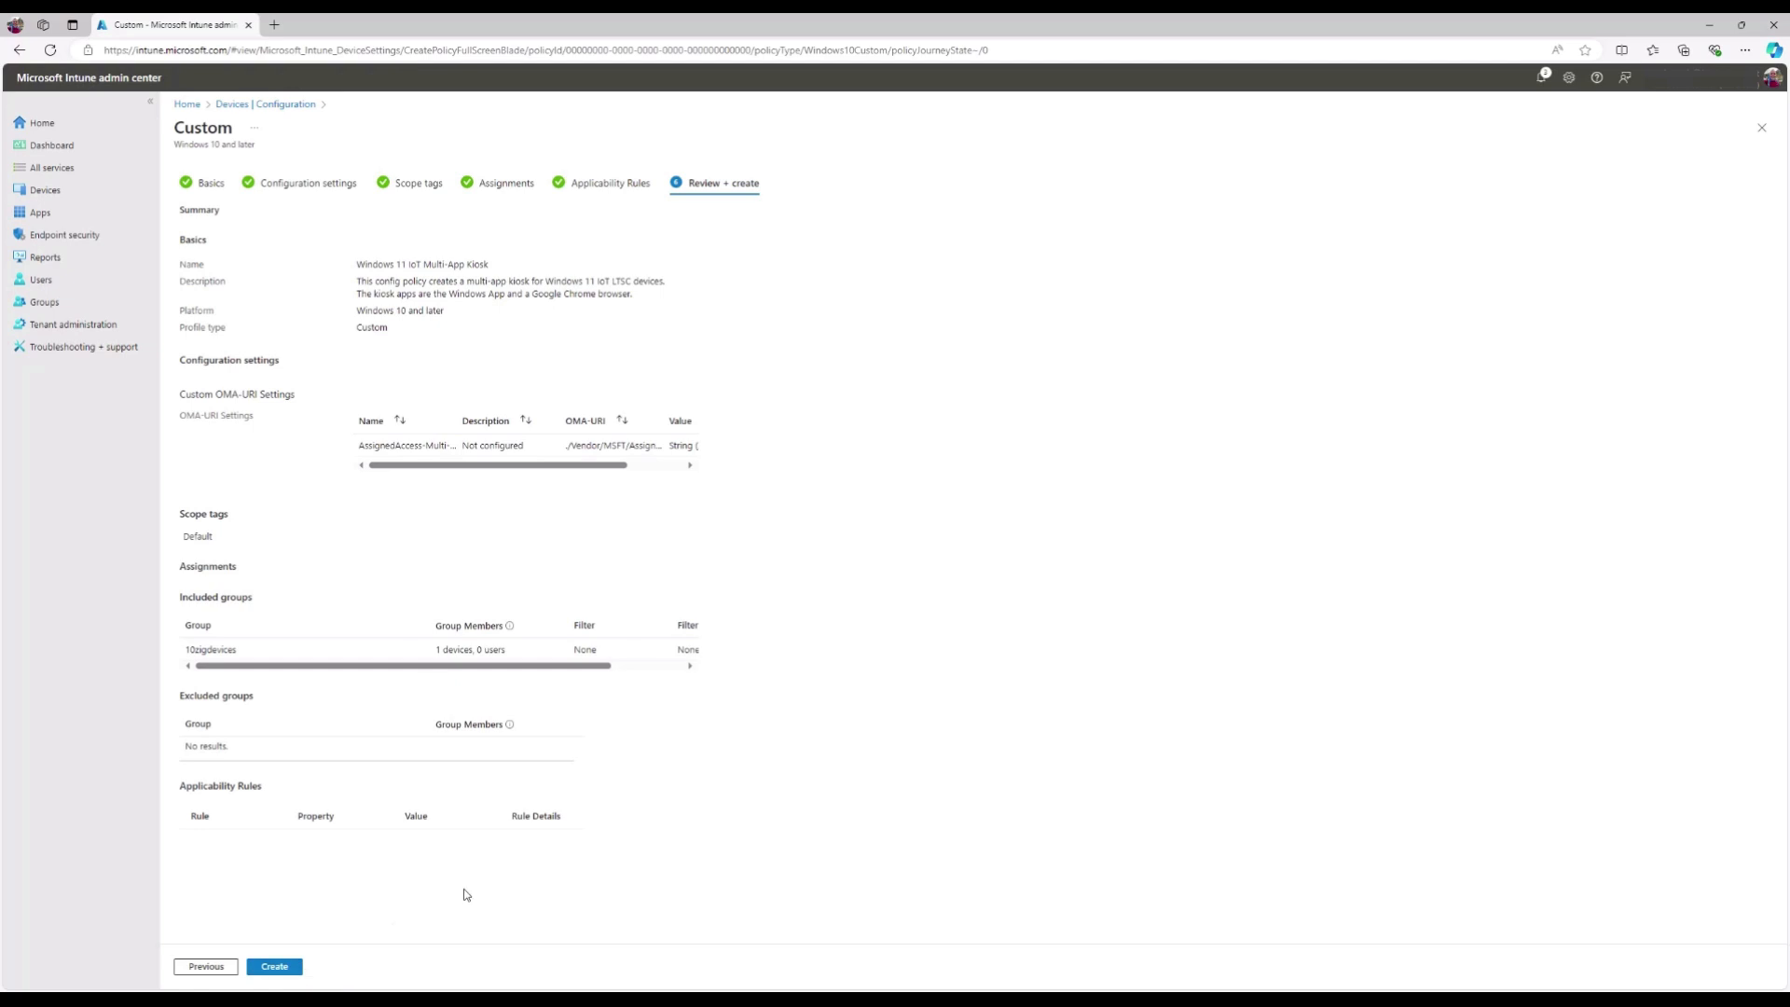
left_click(297, 973)
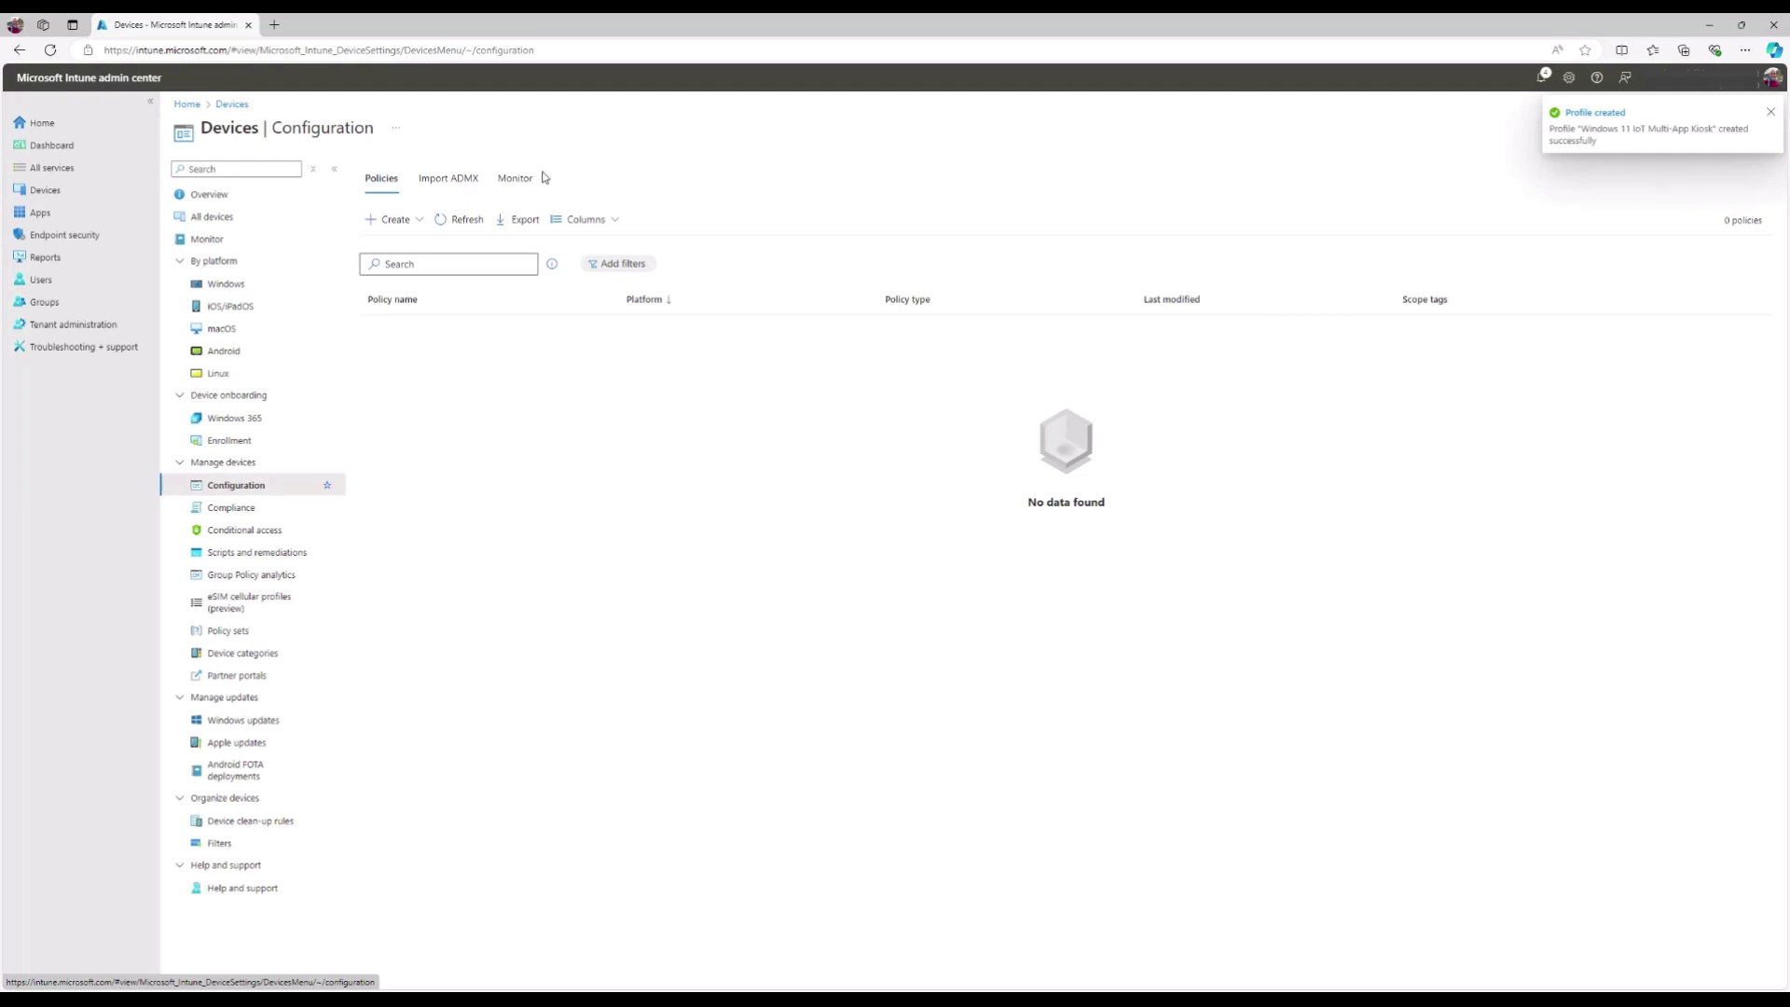
- Refresh the configuration policies list, then go to Devices > Windows > Windows devices
left_click(439, 221)
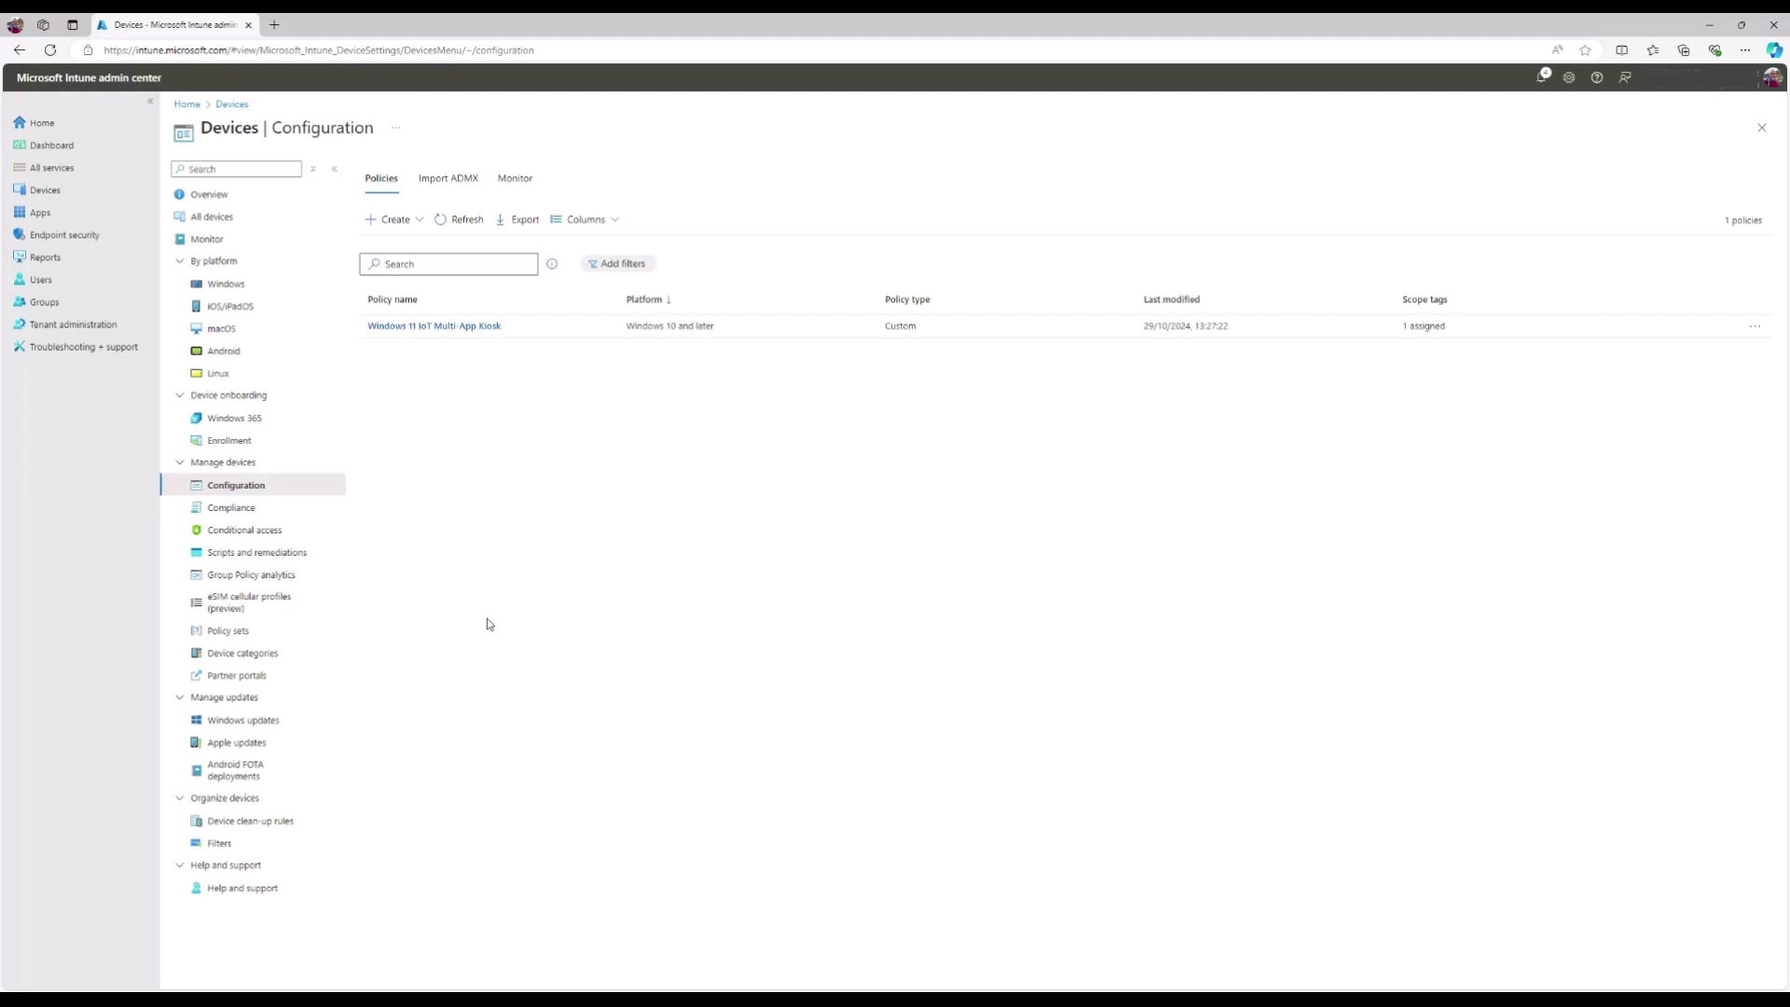
left_click(54, 192)
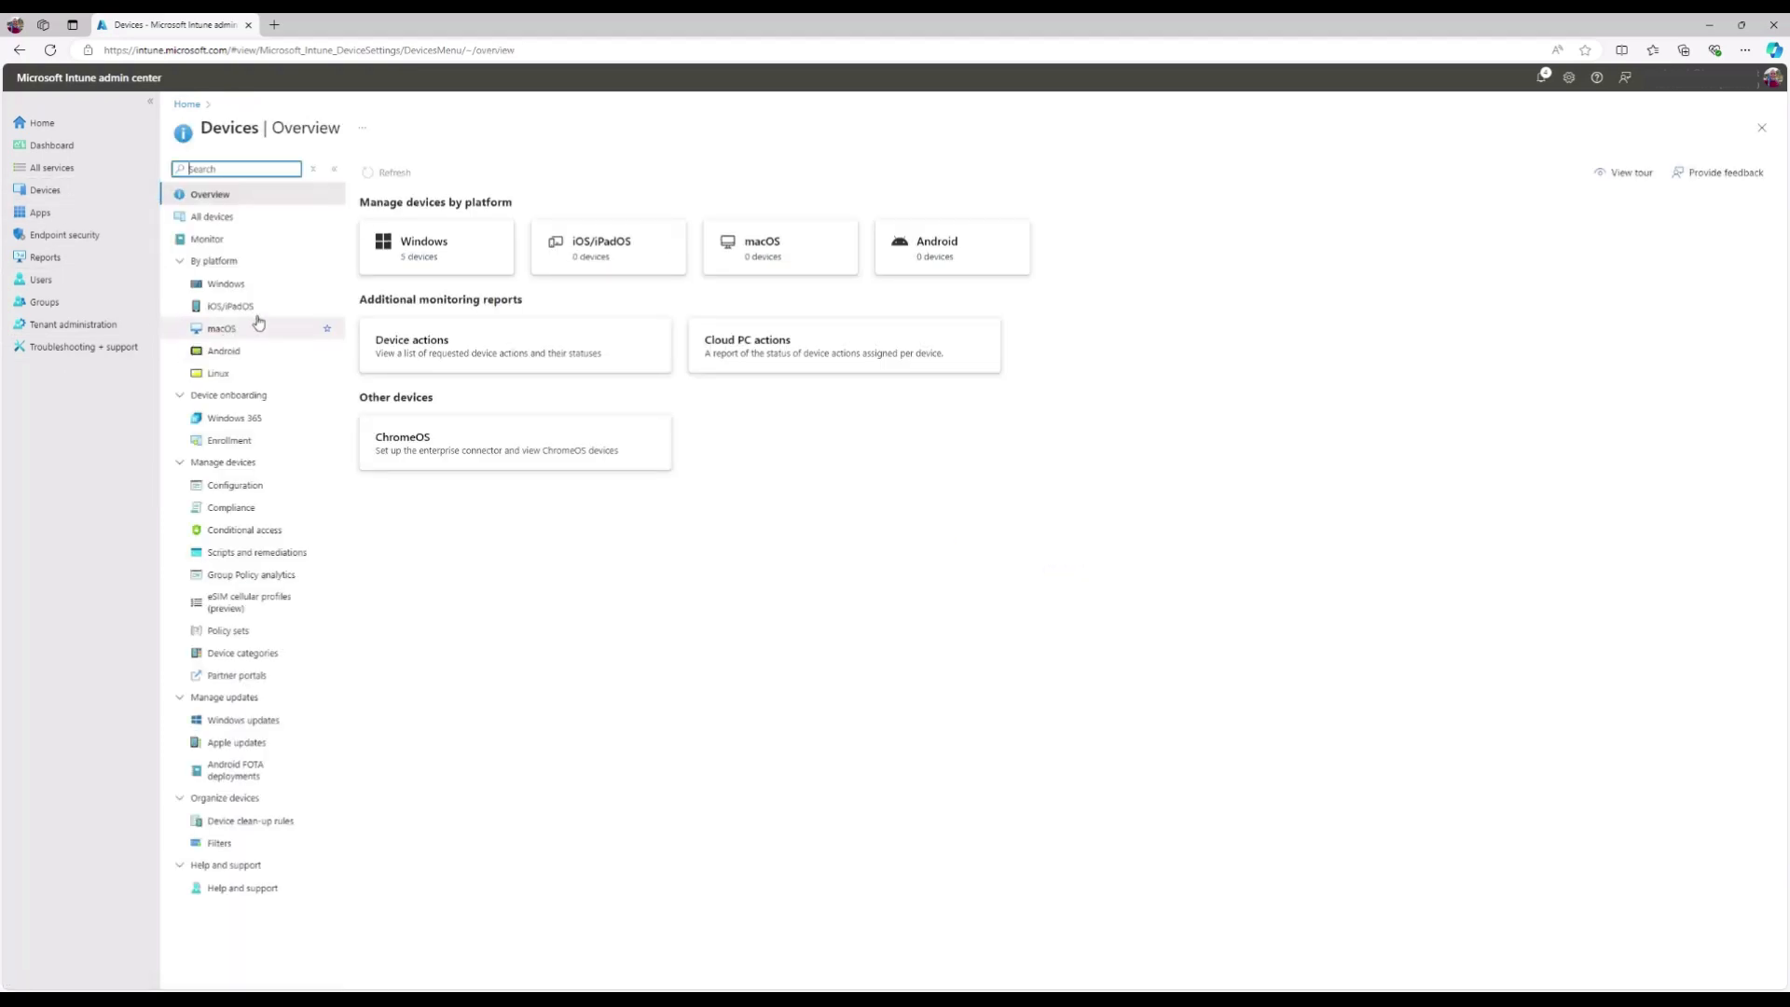
left_click(268, 285)
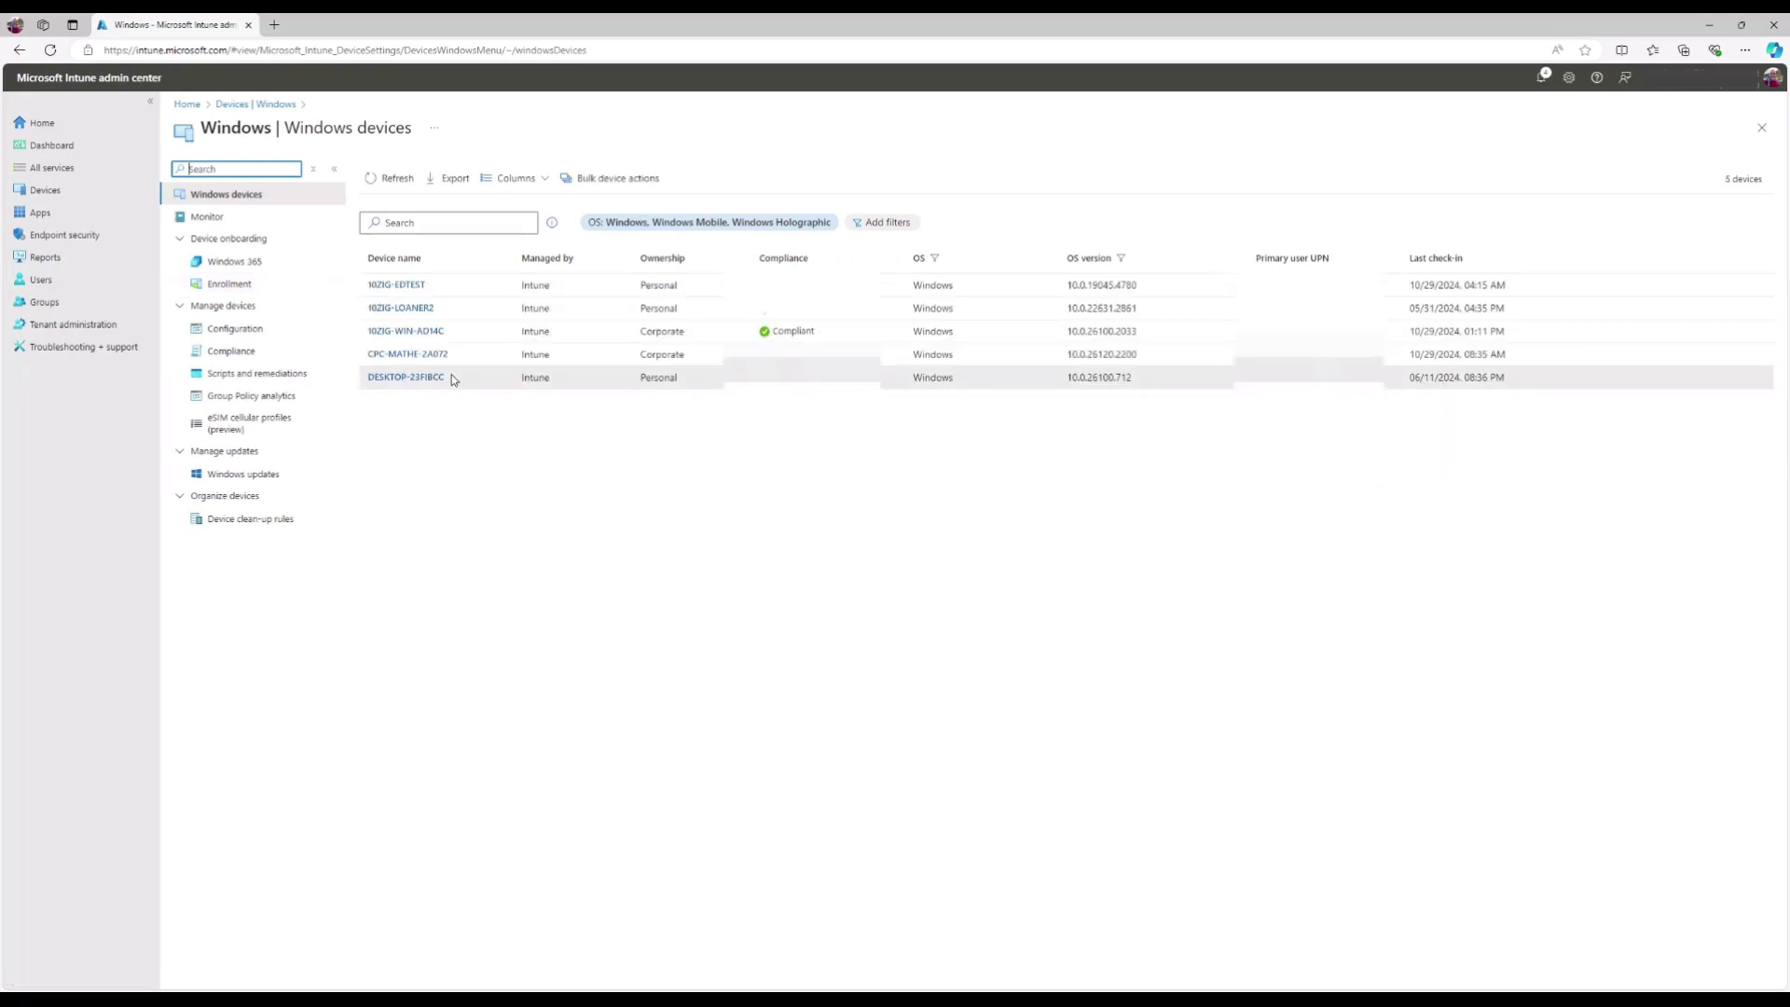
- Sync 10ZIG-WIN-AD14C, confirm with Yes, and refresh the Windows devices list
left_click(438, 334)
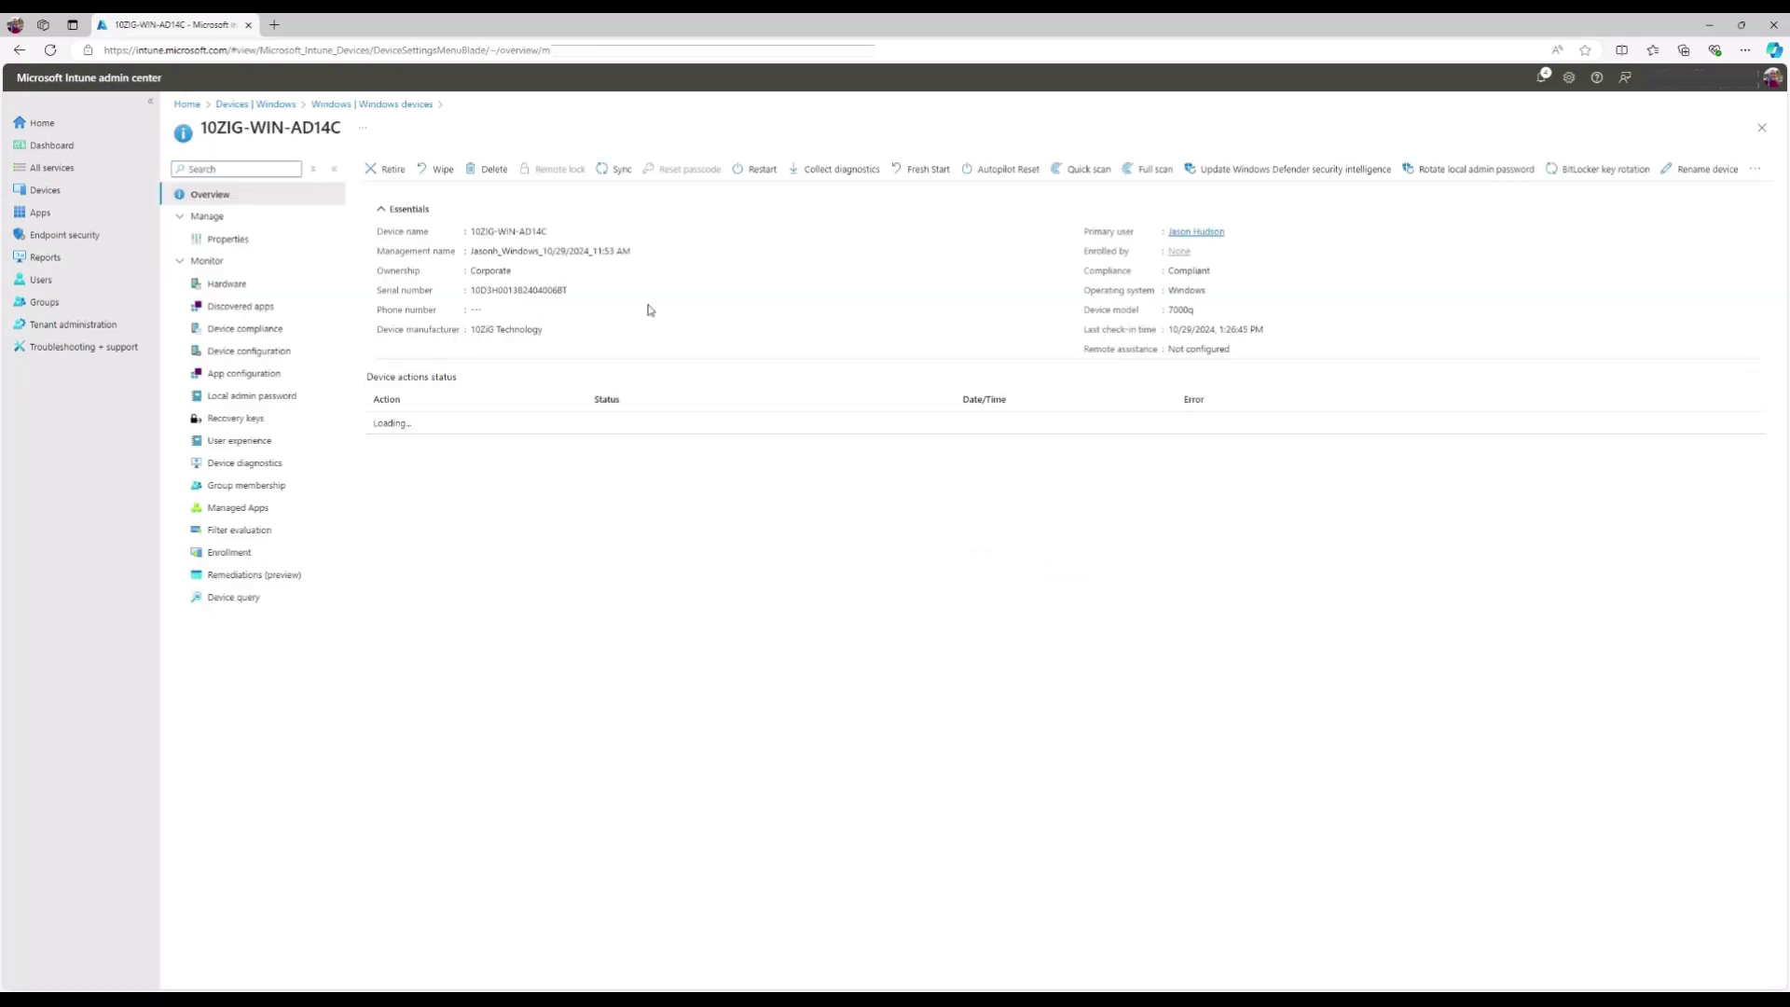
left_click(604, 170)
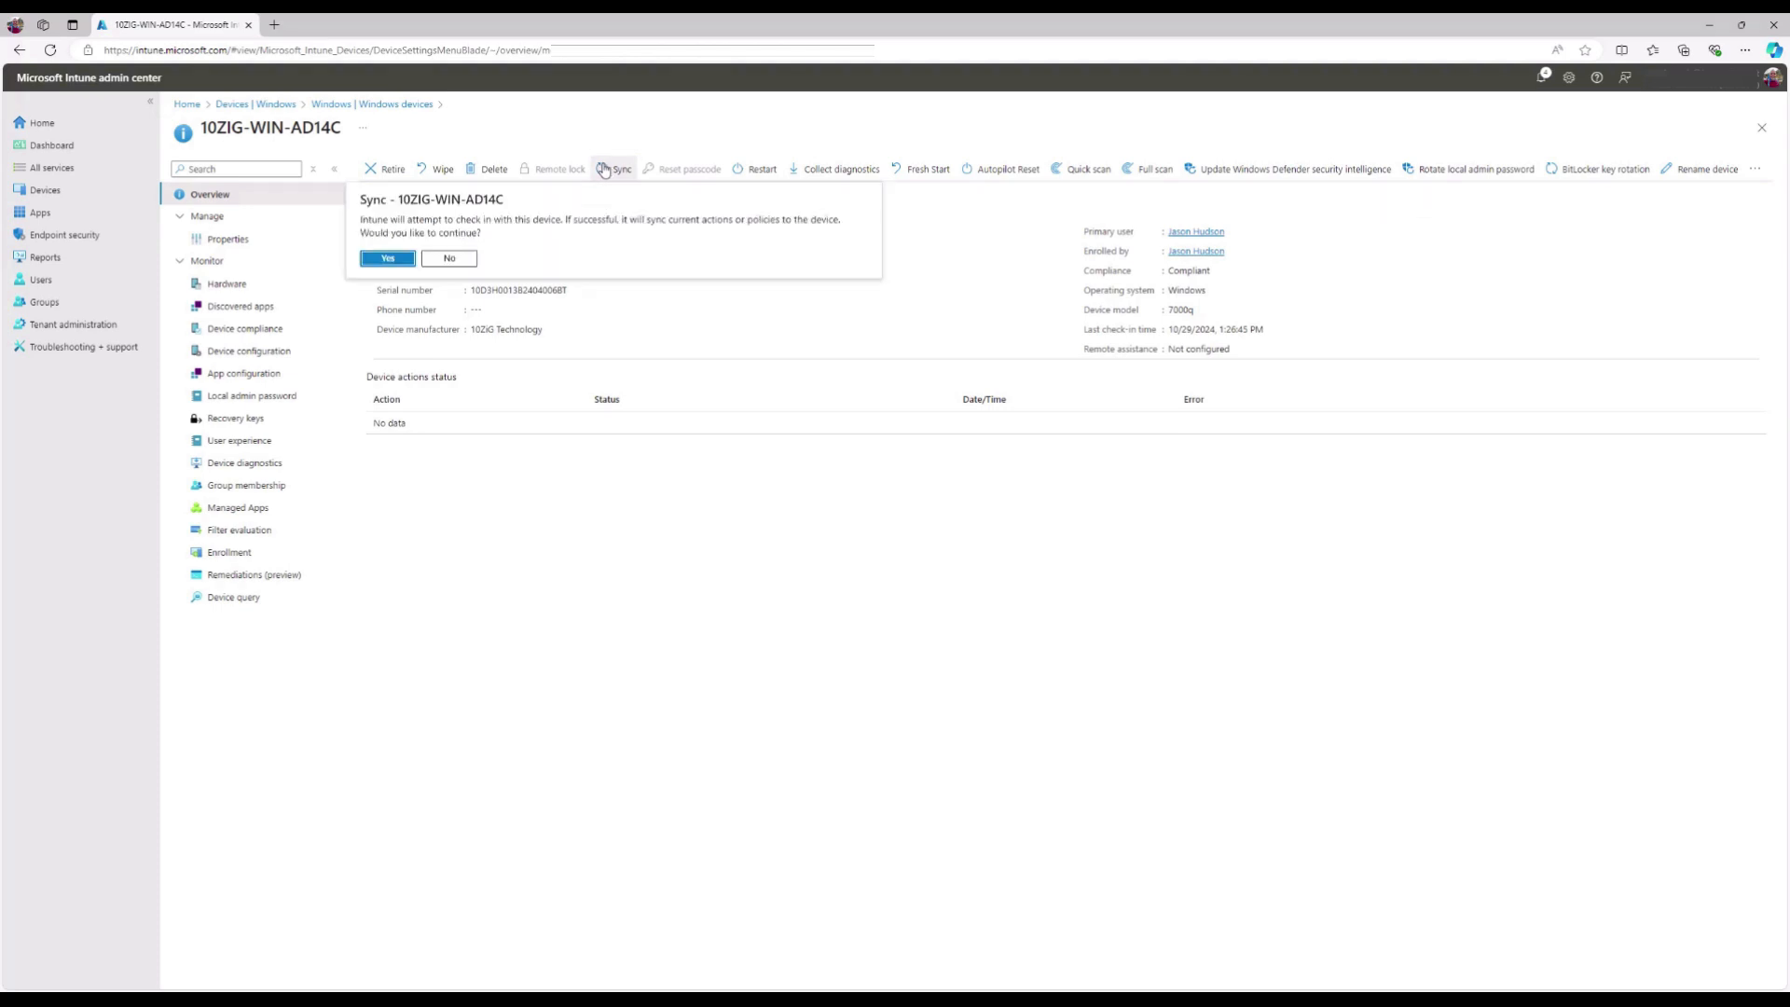
left_click(407, 260)
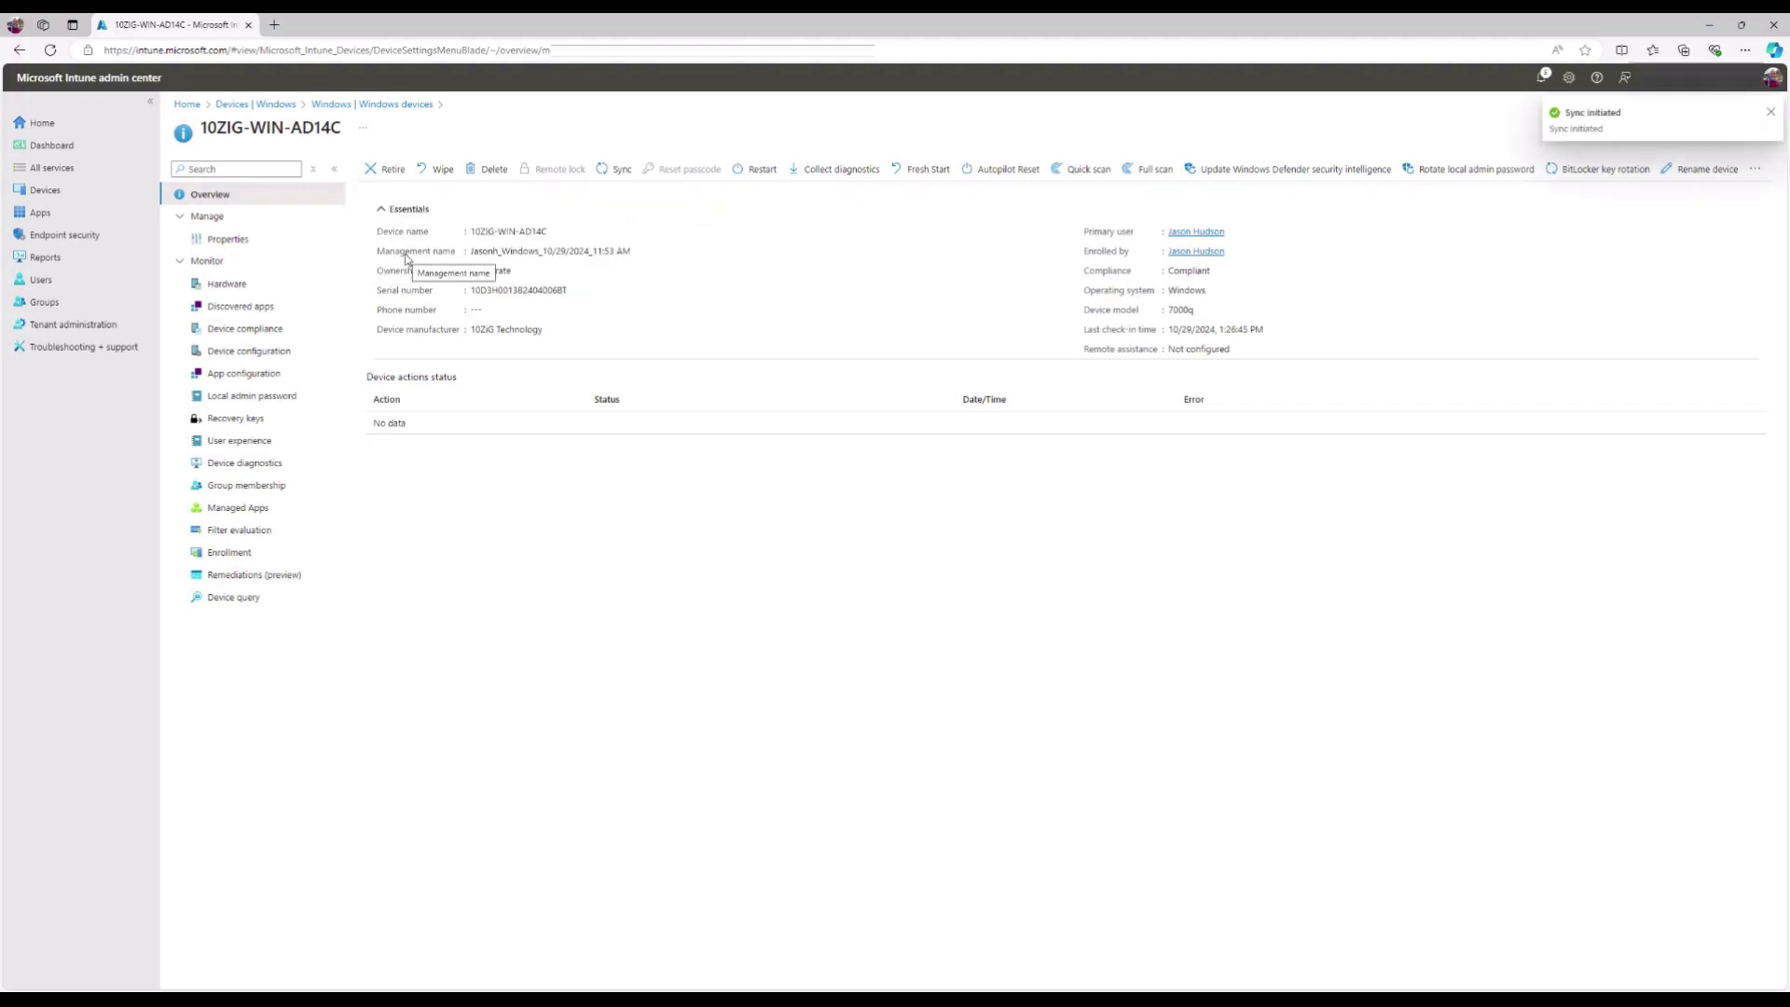
left_click(329, 109)
left_click(375, 183)
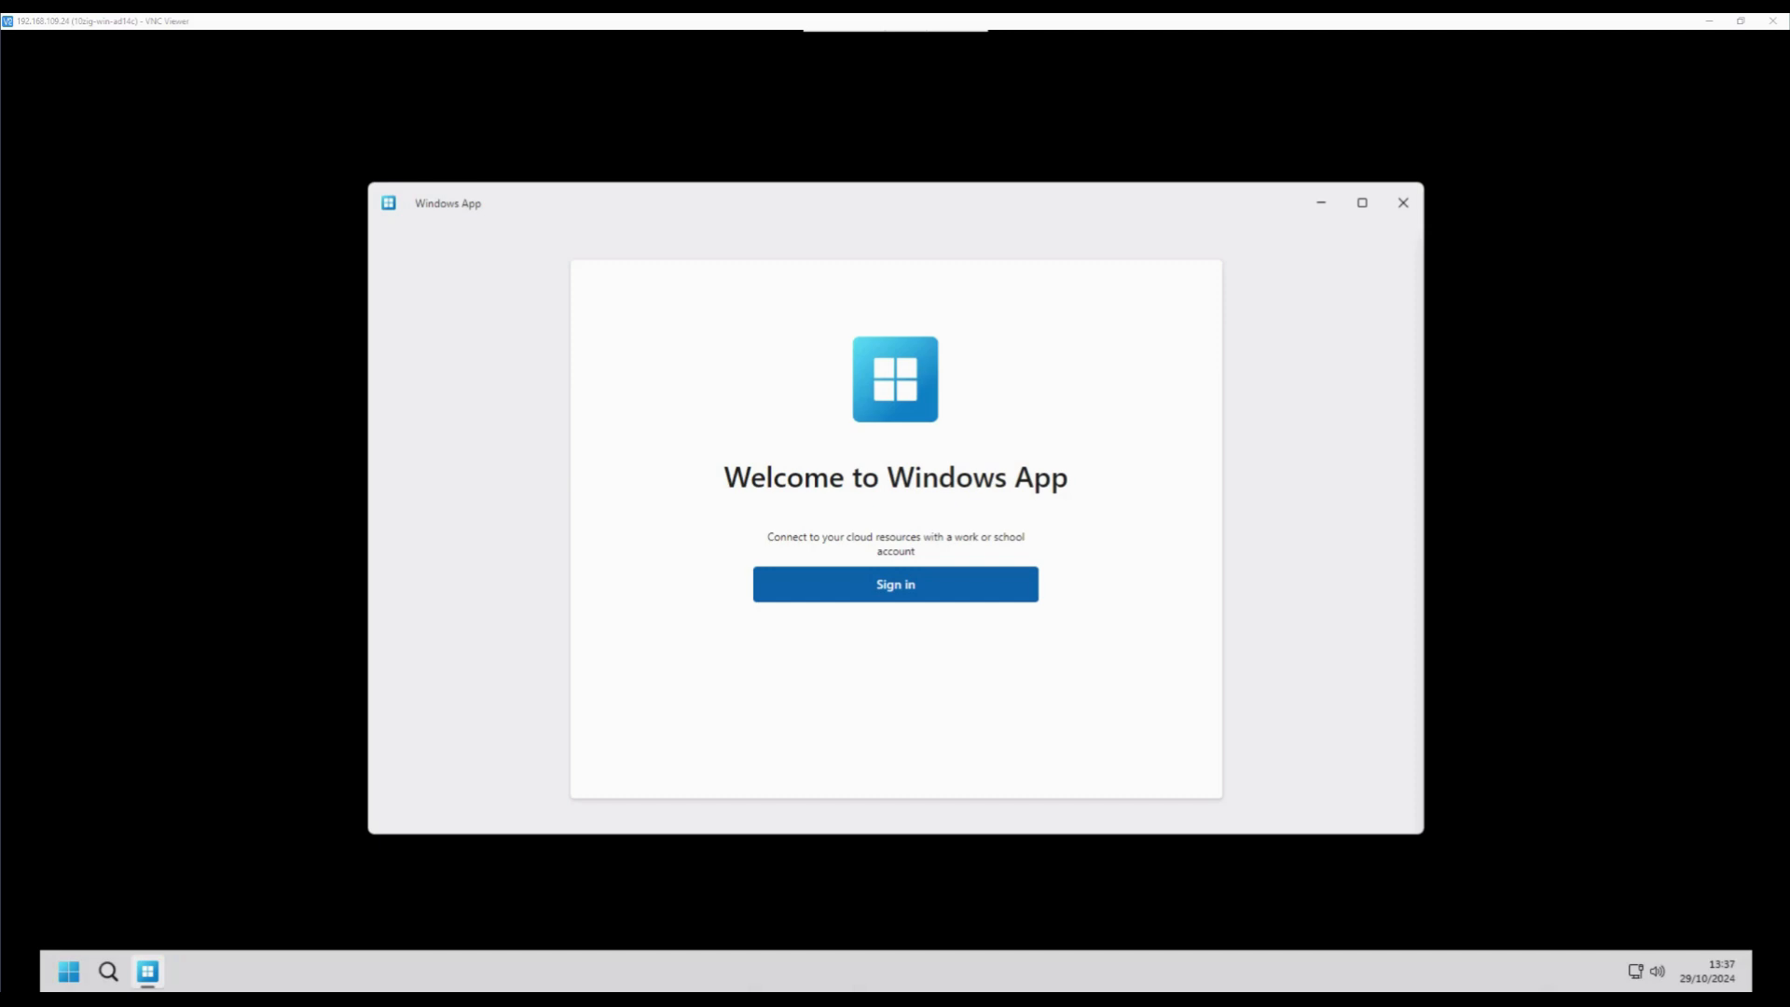
- Launch Google Chrome from the kiosk Start menu, maximise it, then minimise it
left_click(74, 972)
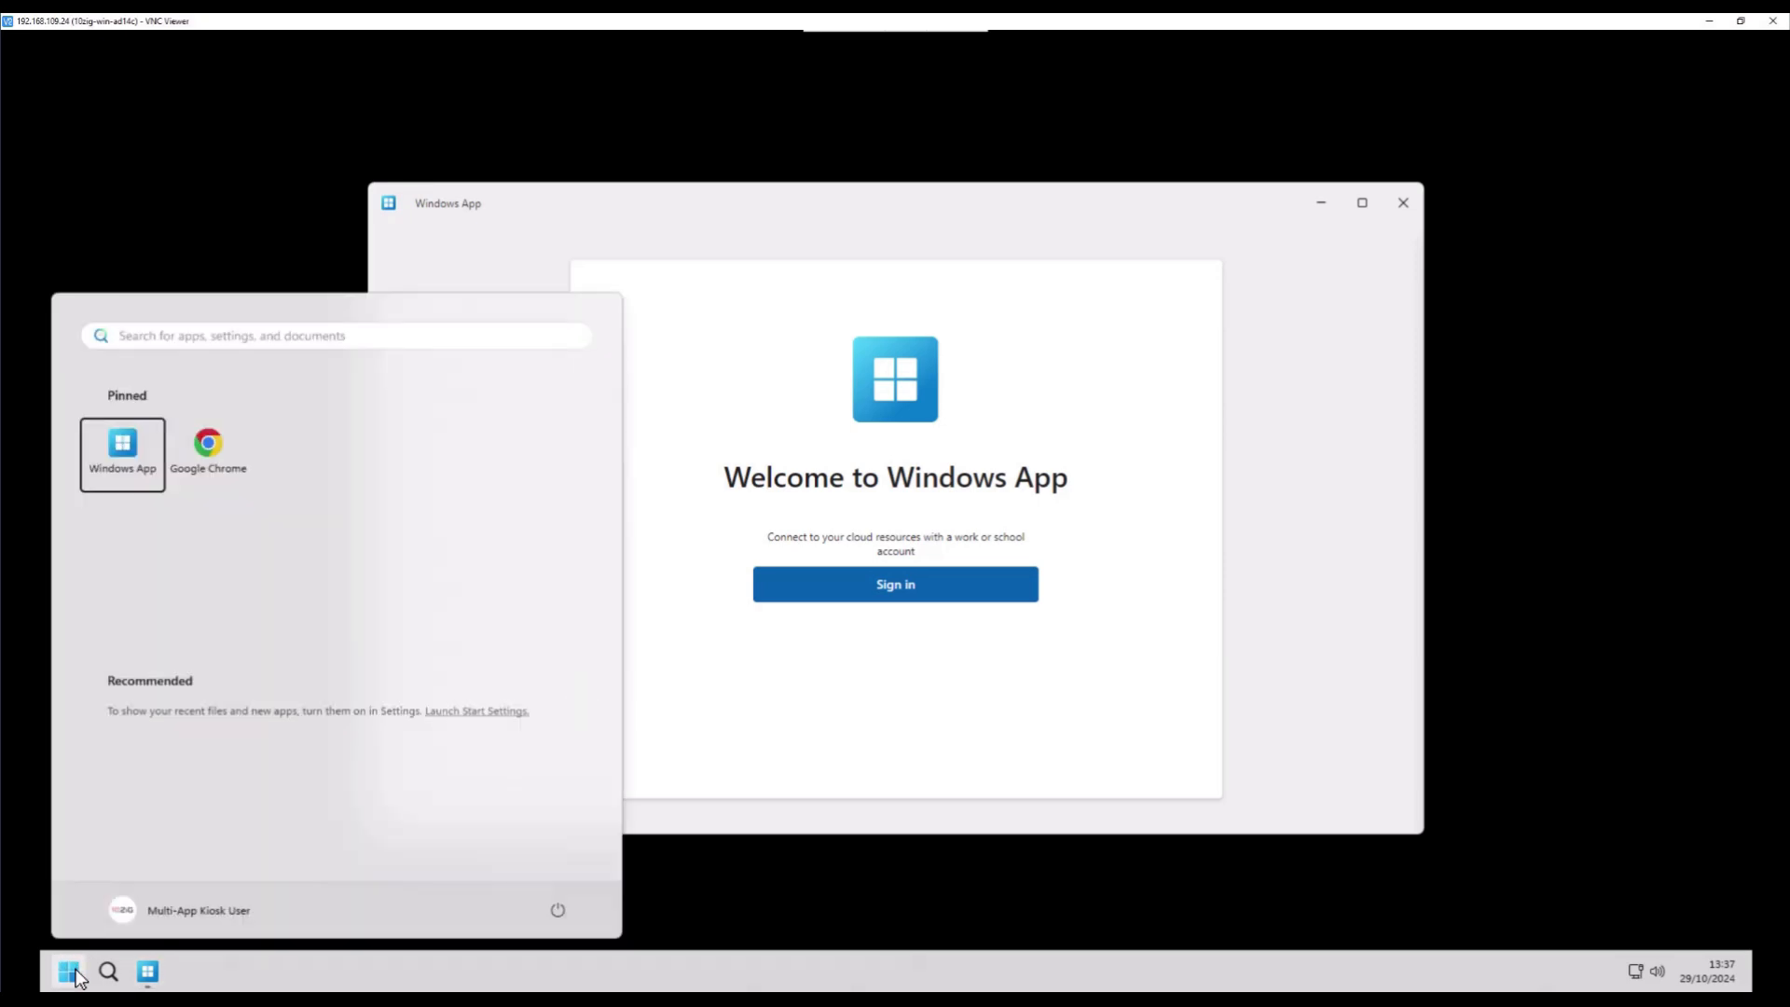
left_click(238, 485)
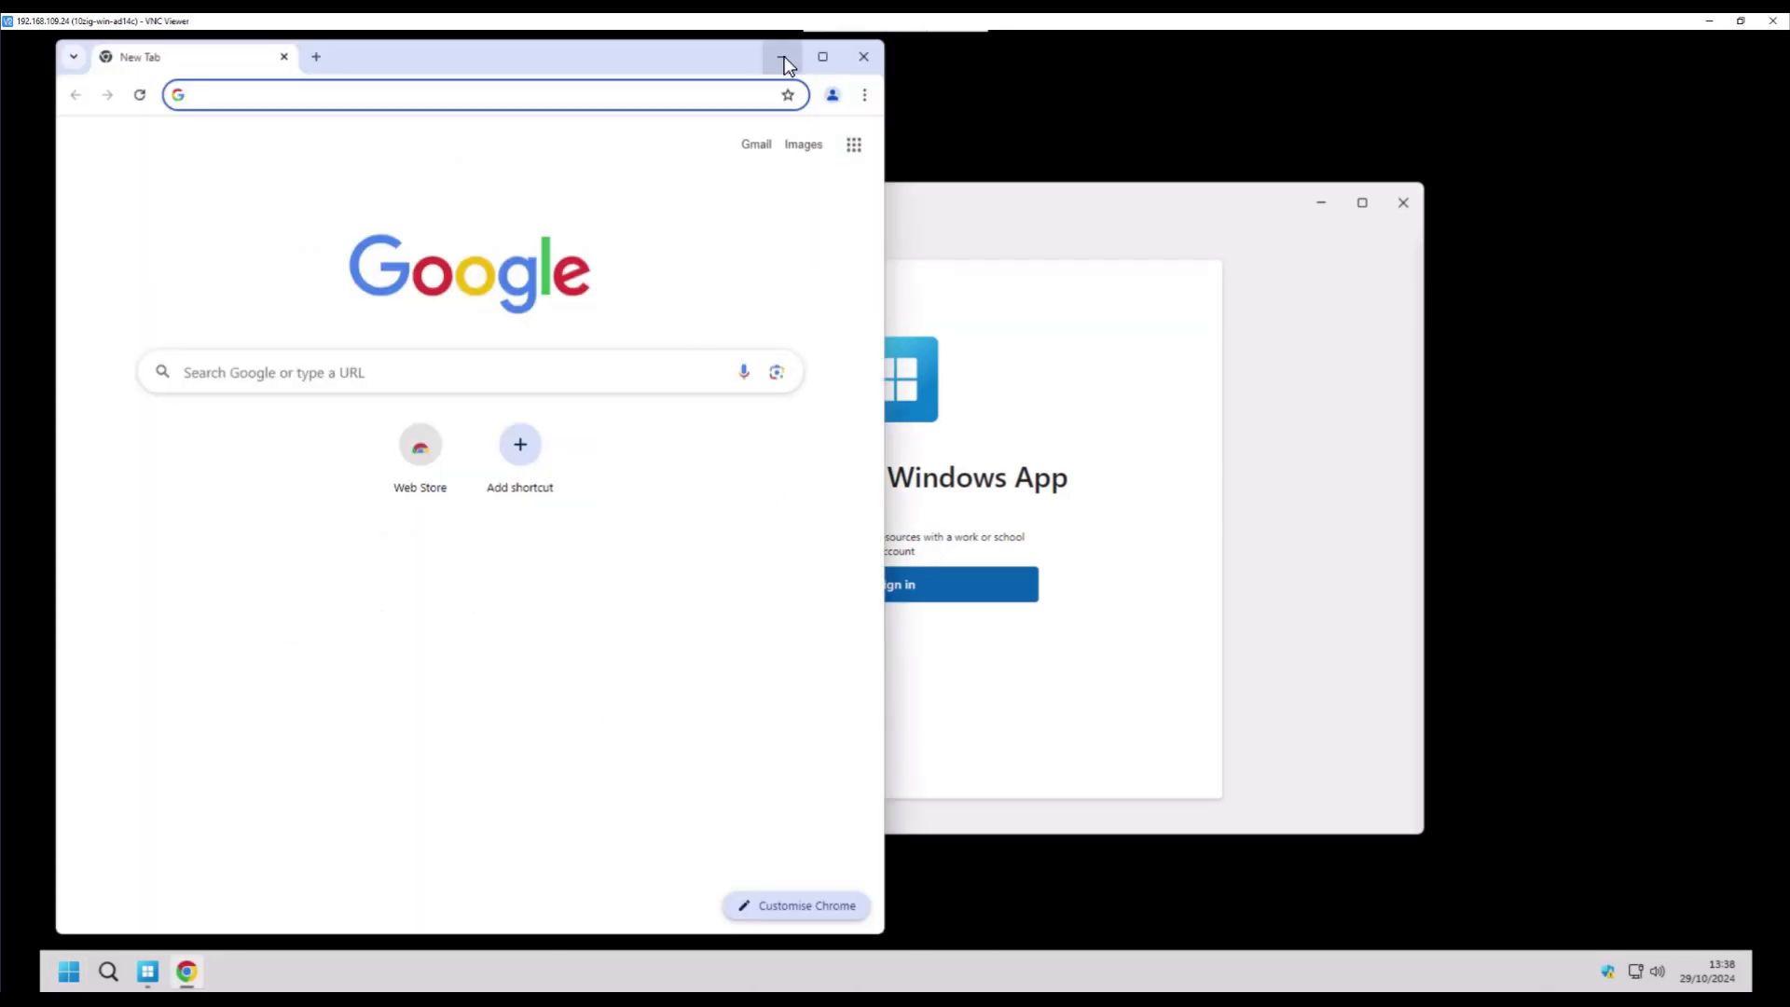
left_click(823, 59)
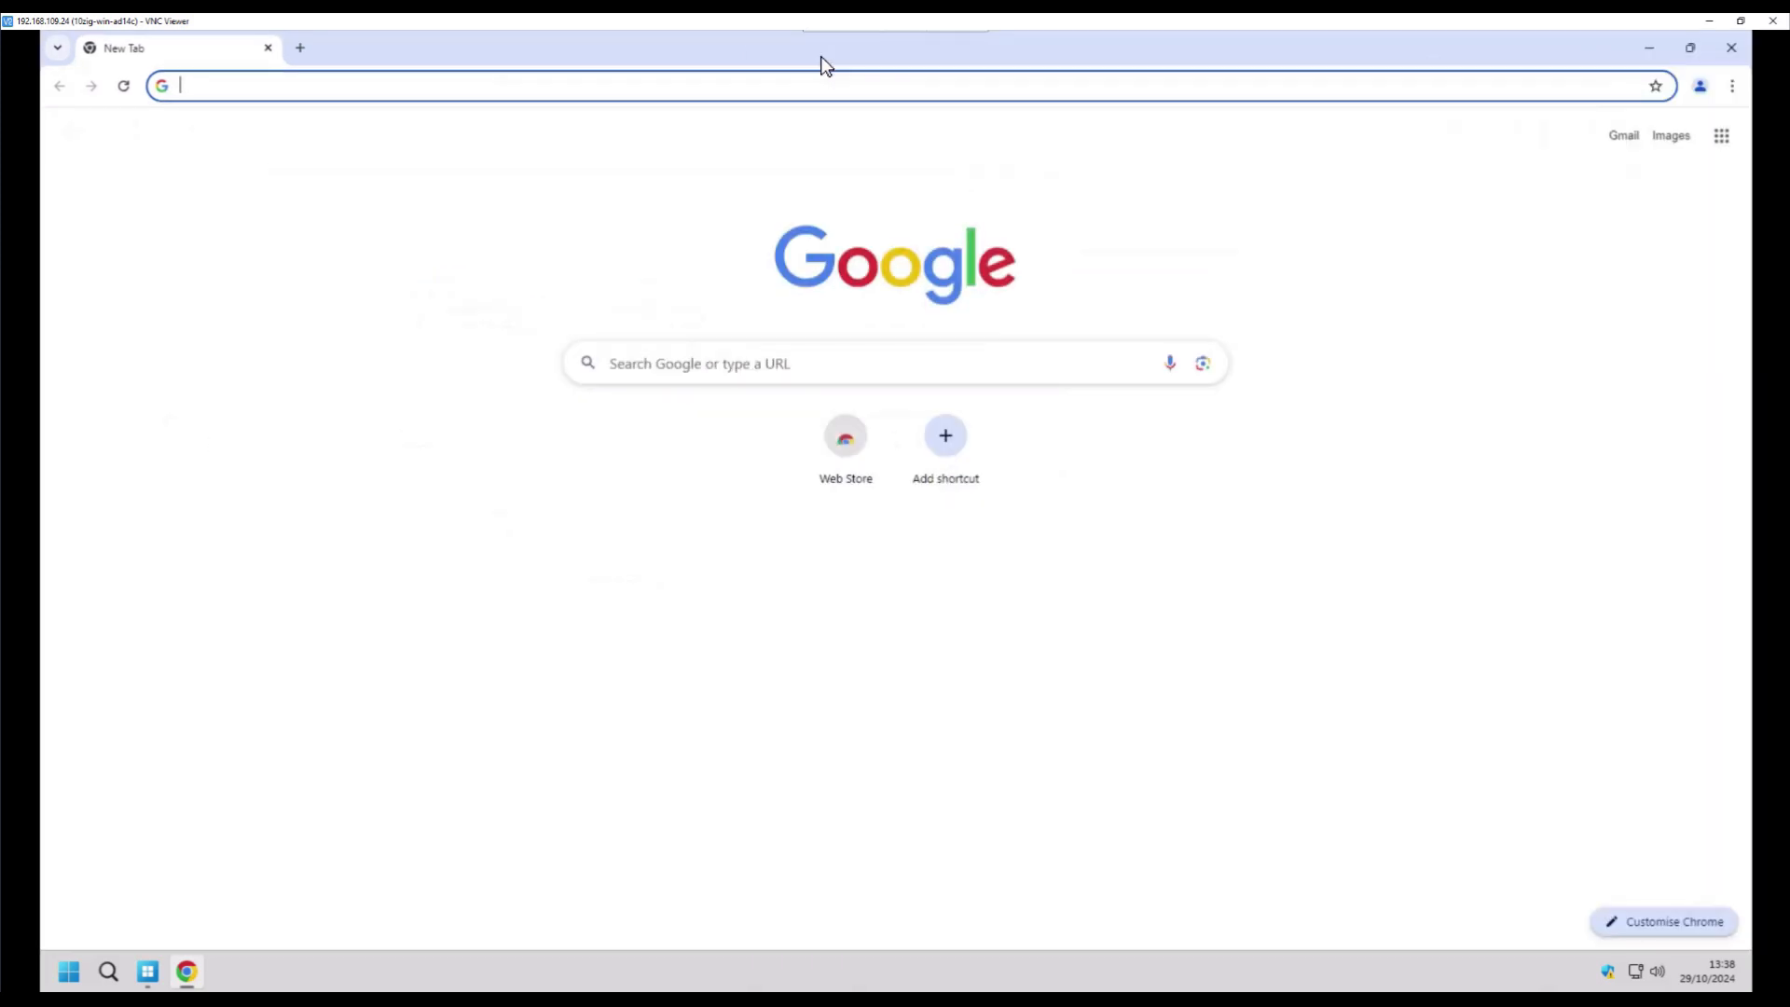
left_click(1650, 51)
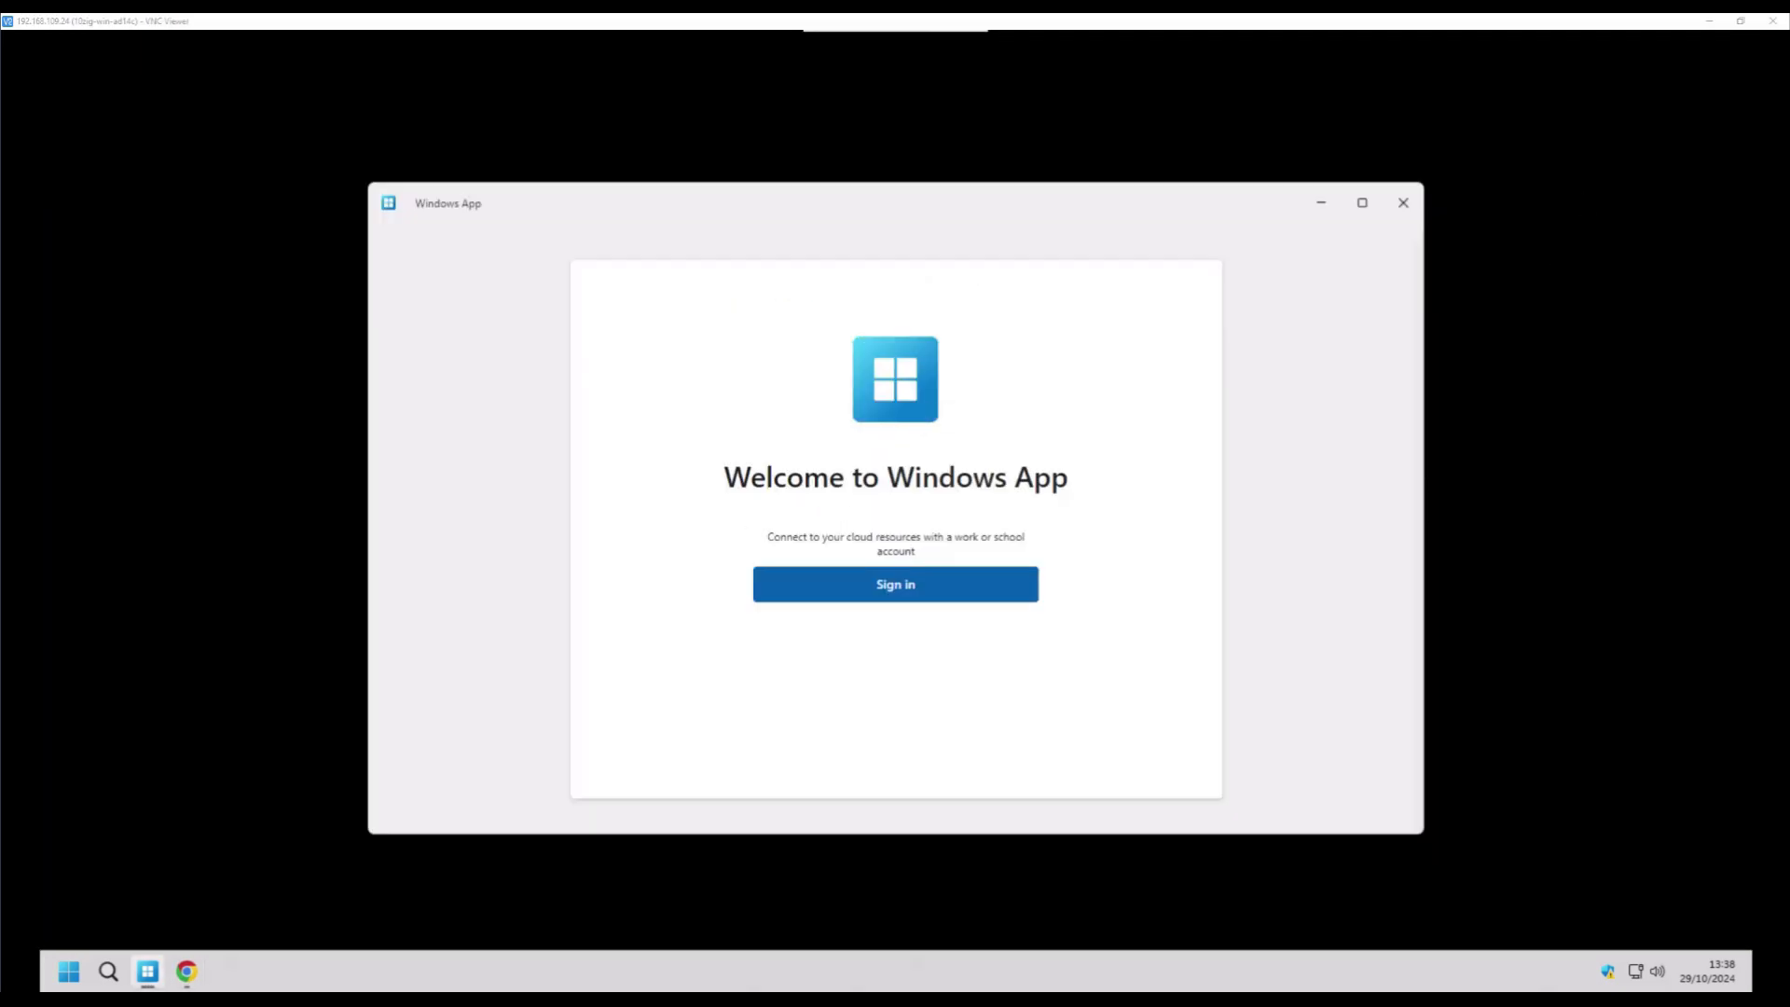
- Confirm that Sign-in options and the clock's date and time settings are blocked on the kiosk
left_click(77, 977)
left_click(78, 980)
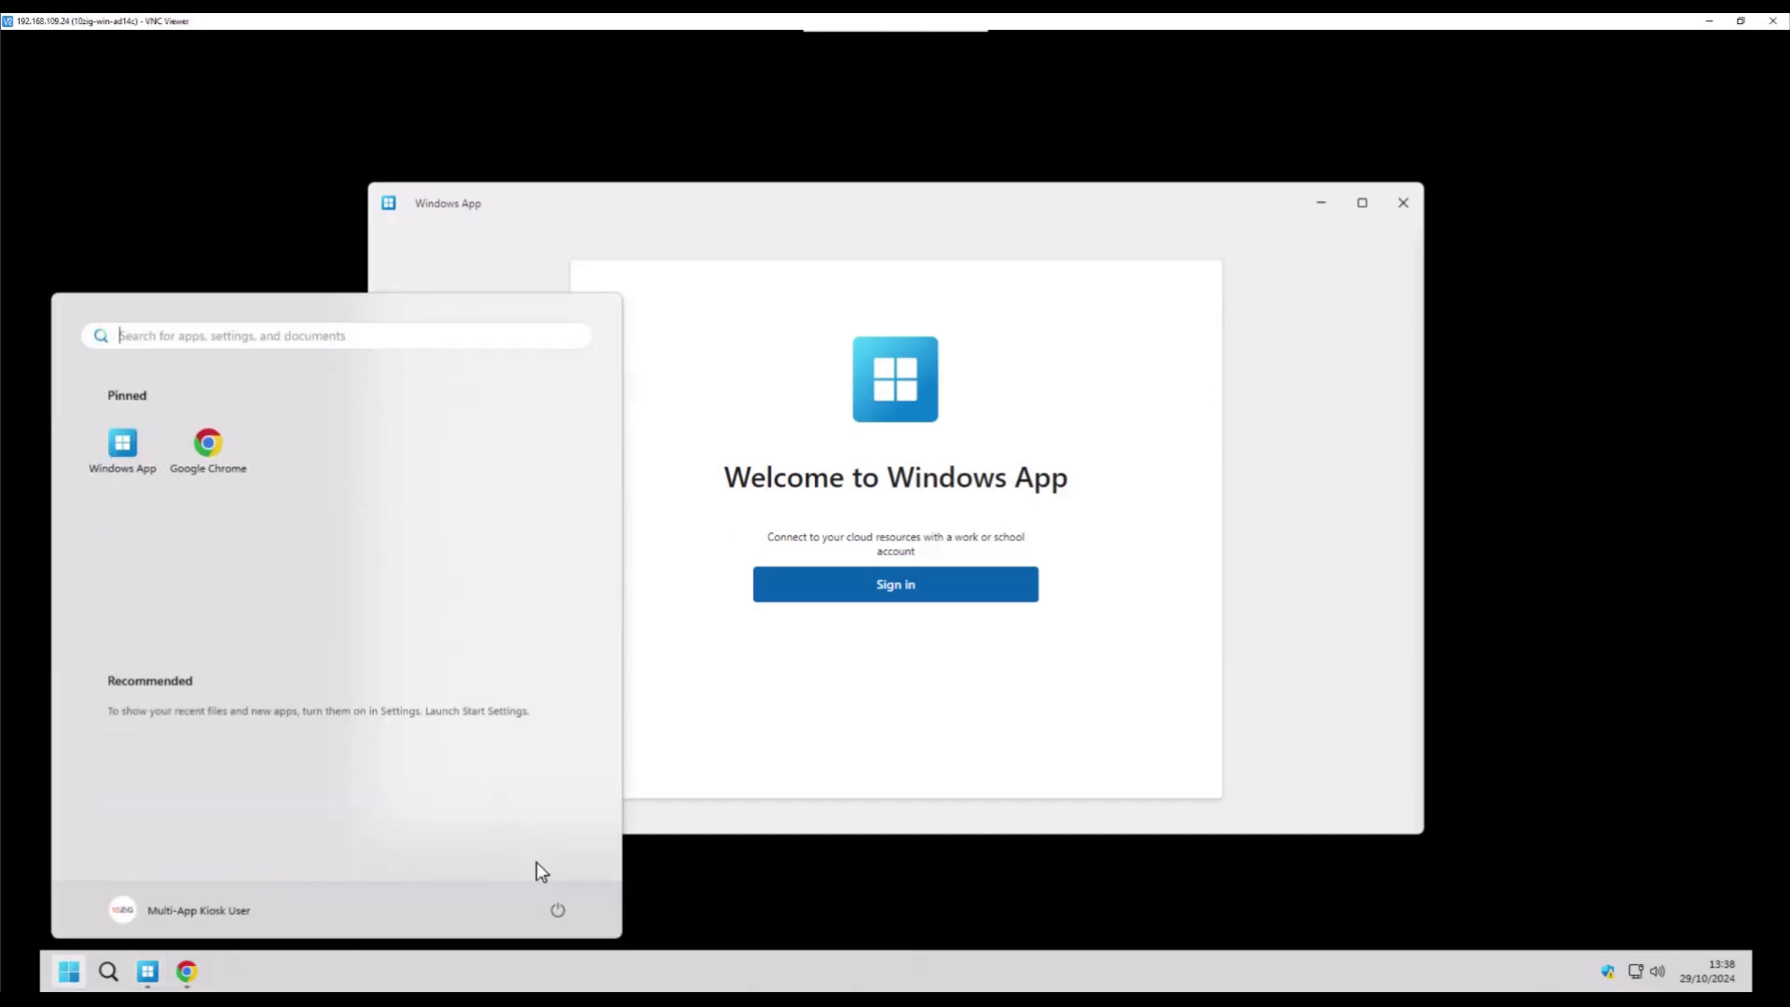
left_click(563, 909)
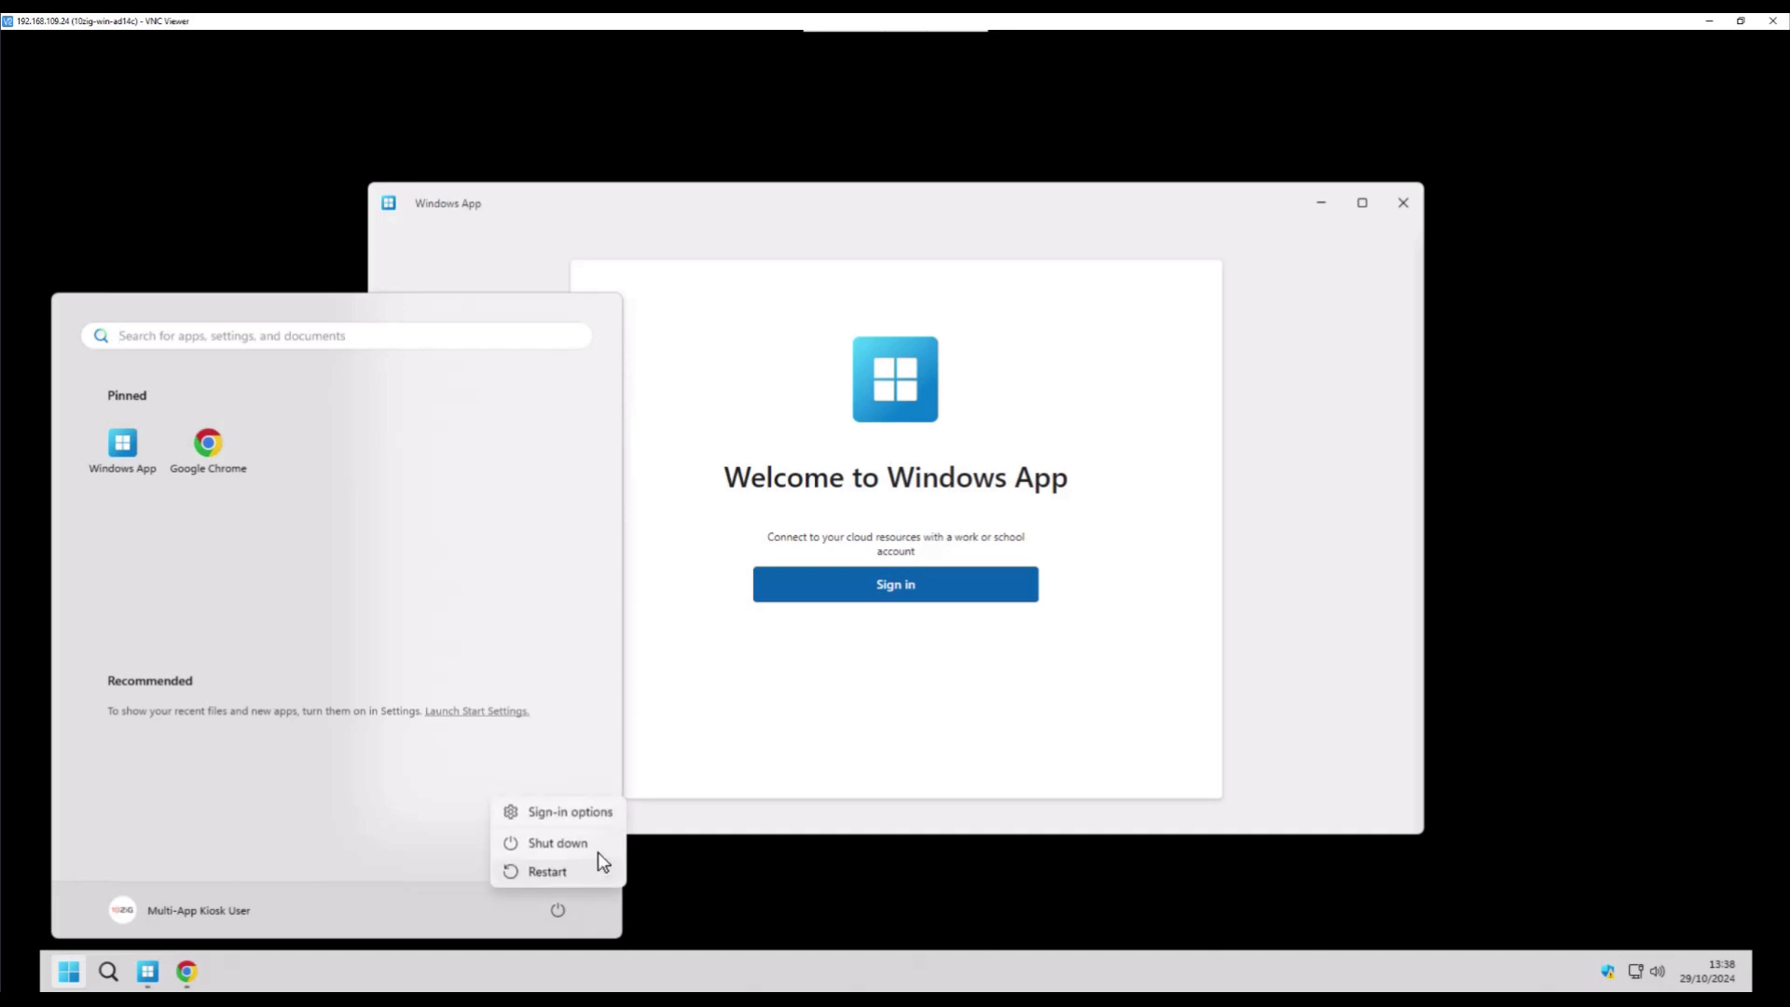
left_click(610, 813)
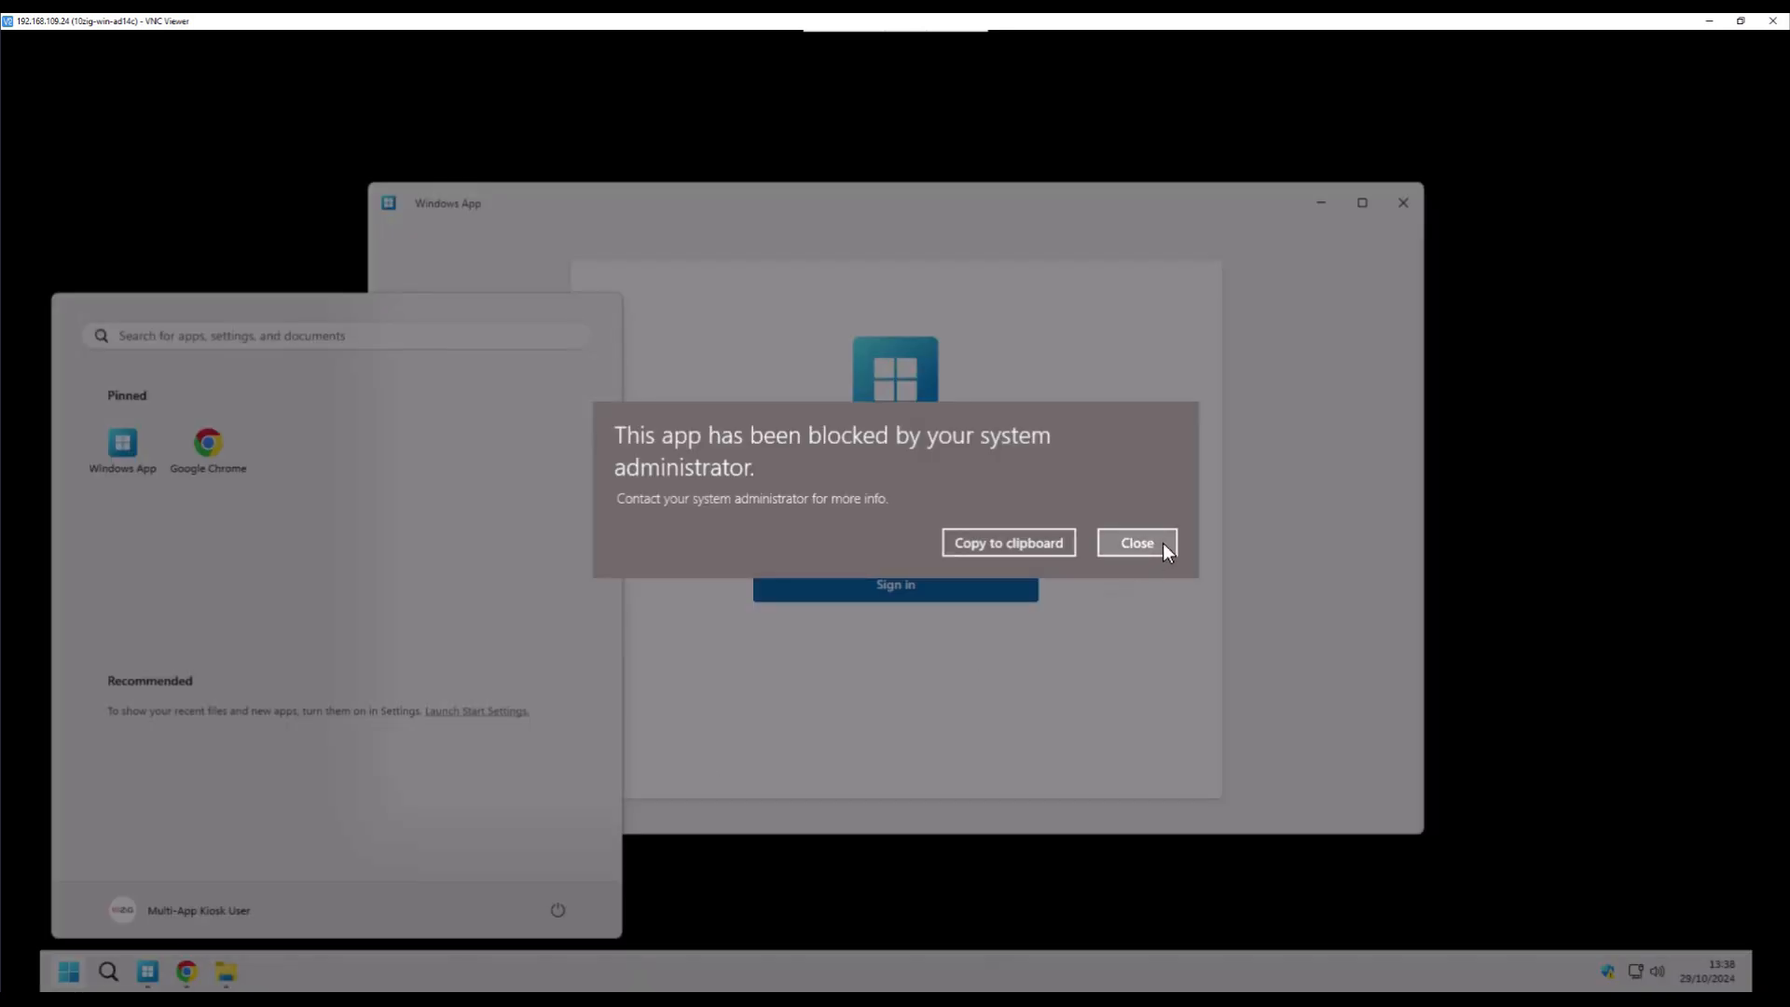
left_click(1137, 542)
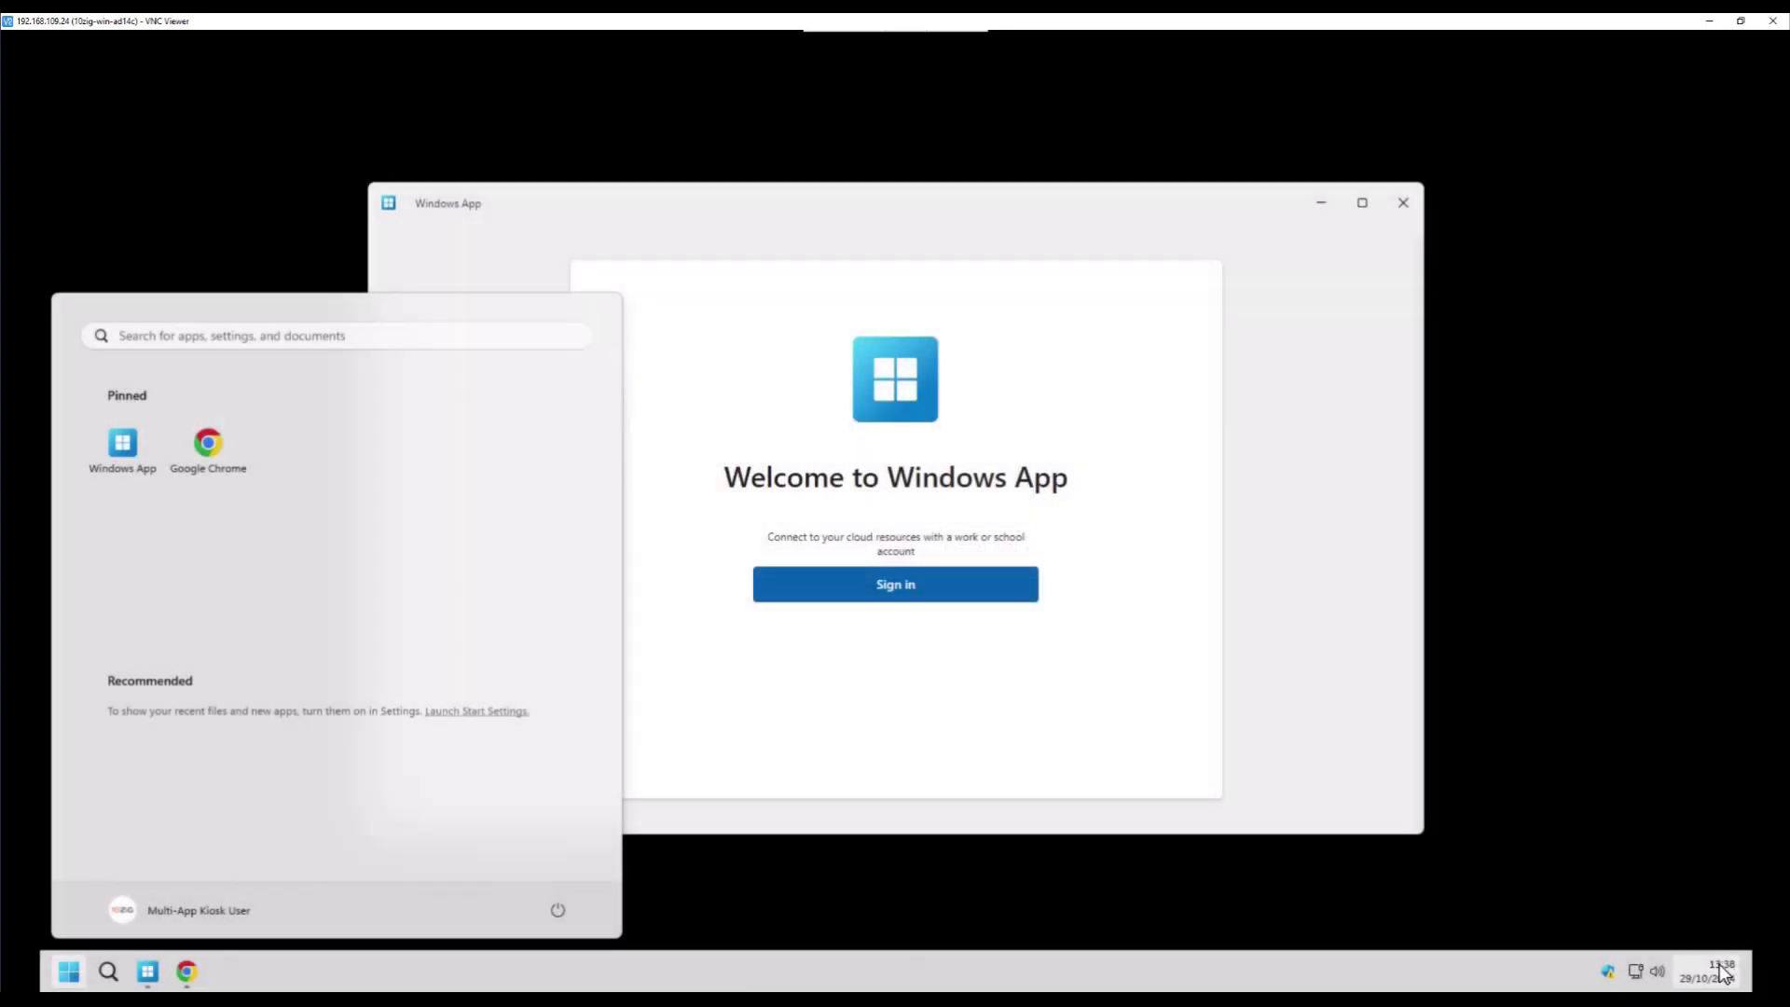
right_click(1724, 971)
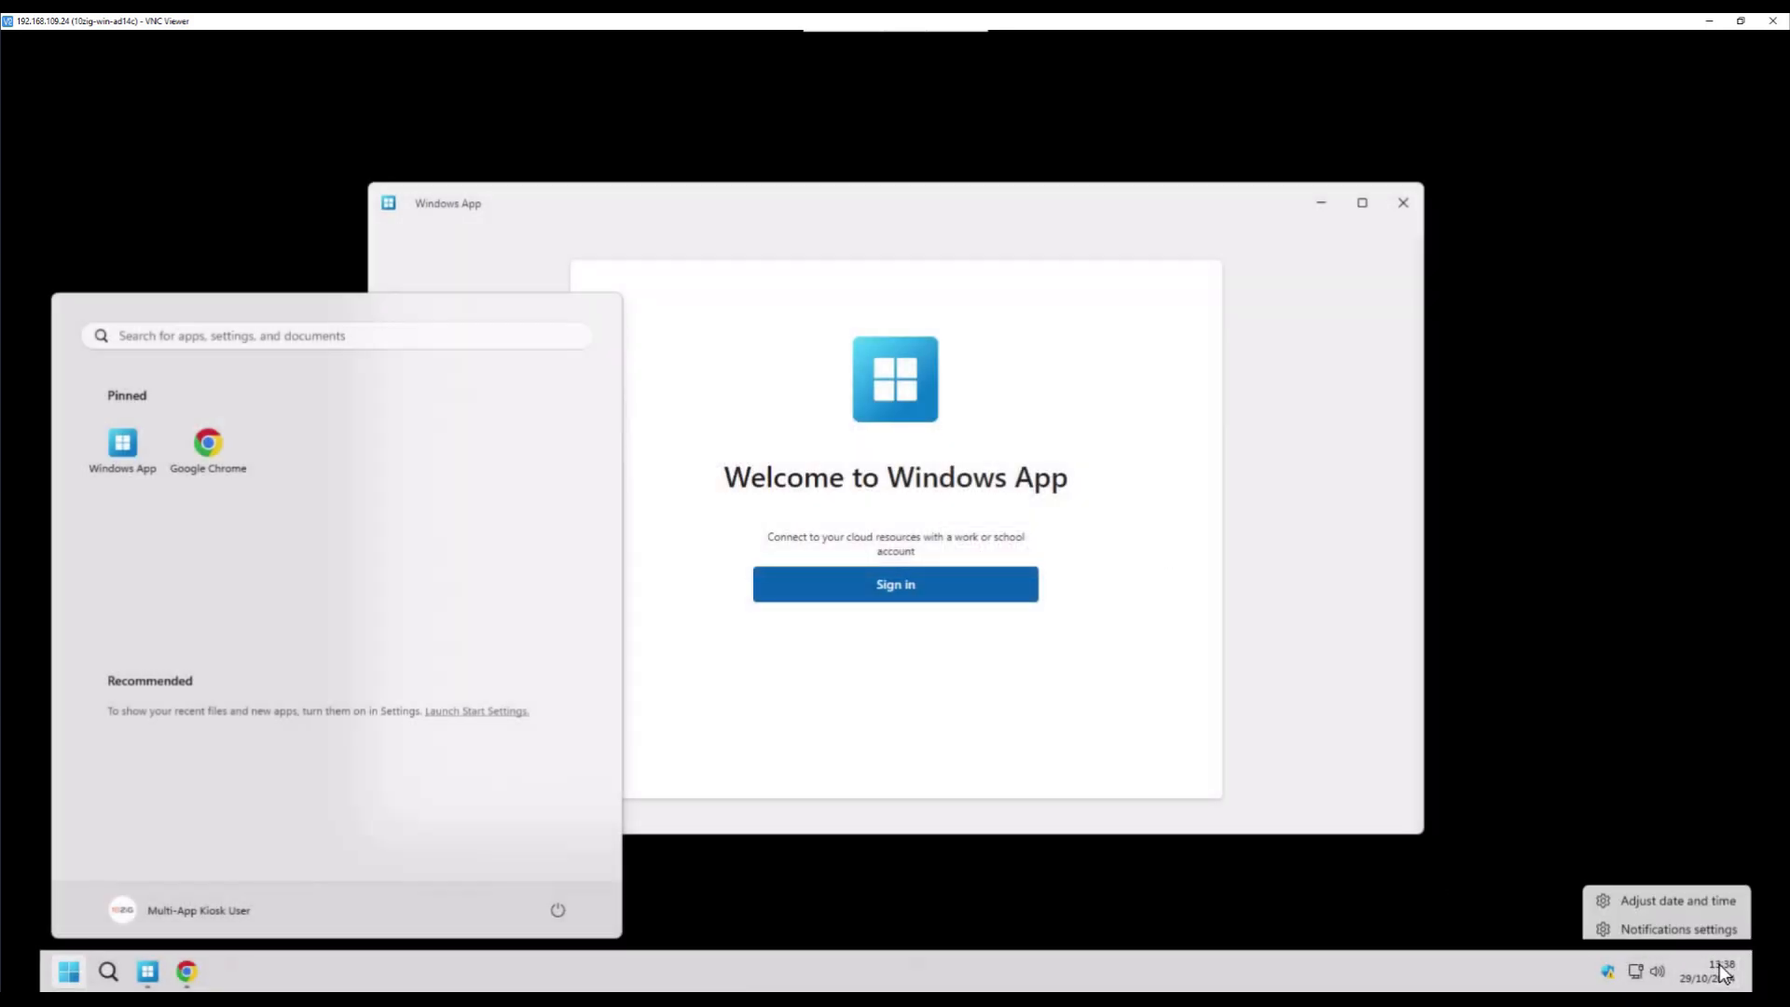
left_click(1665, 895)
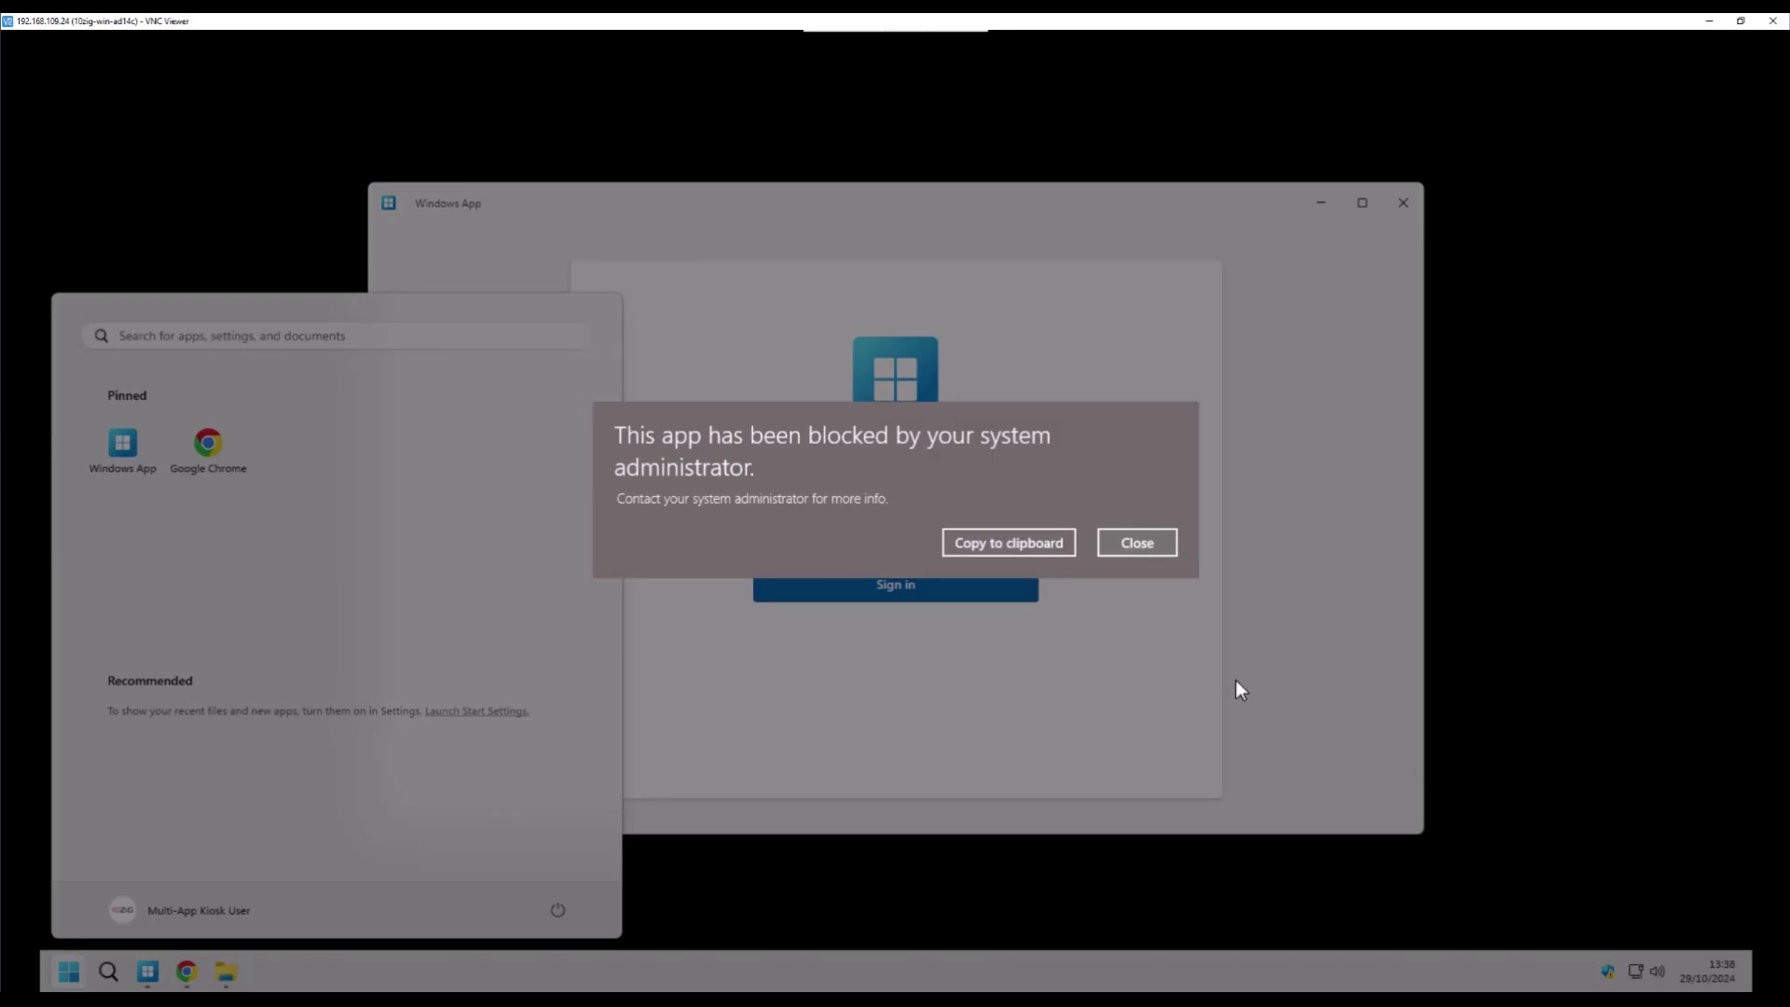
- Close the 'This app has been blocked by your system administrator' message
left_click(1169, 546)
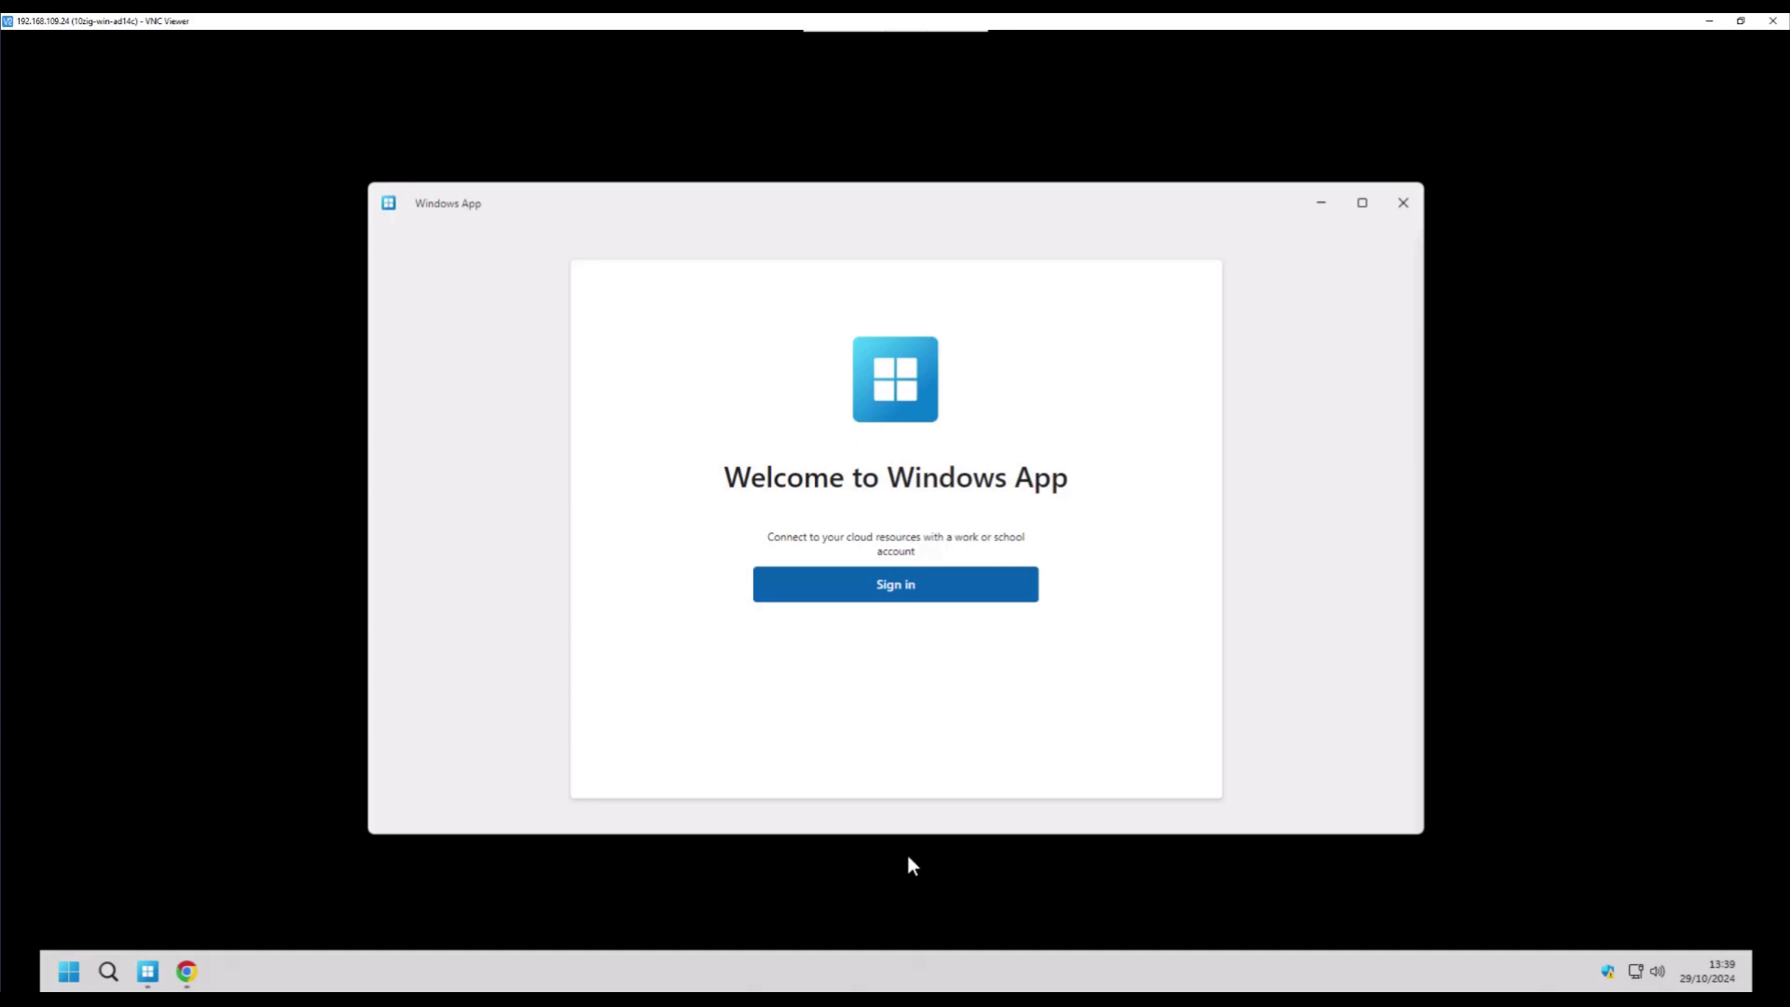
- Sign Windows App into the work account using the user's email and password
left_click(967, 594)
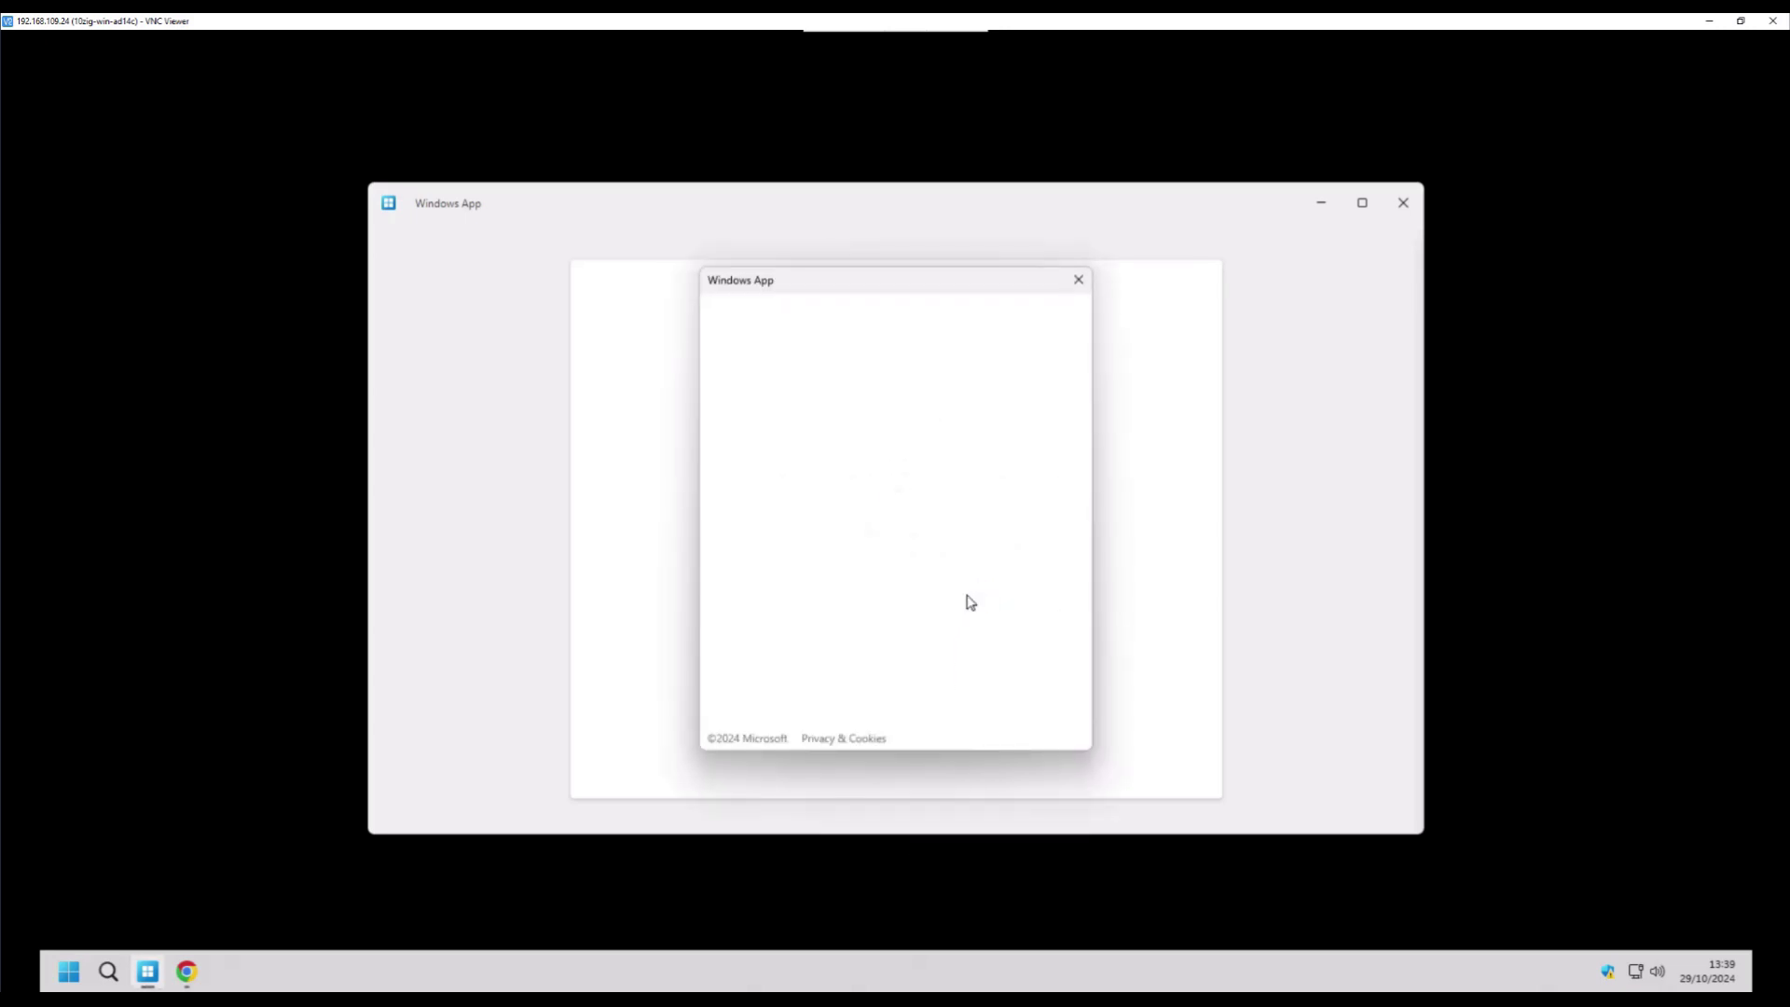
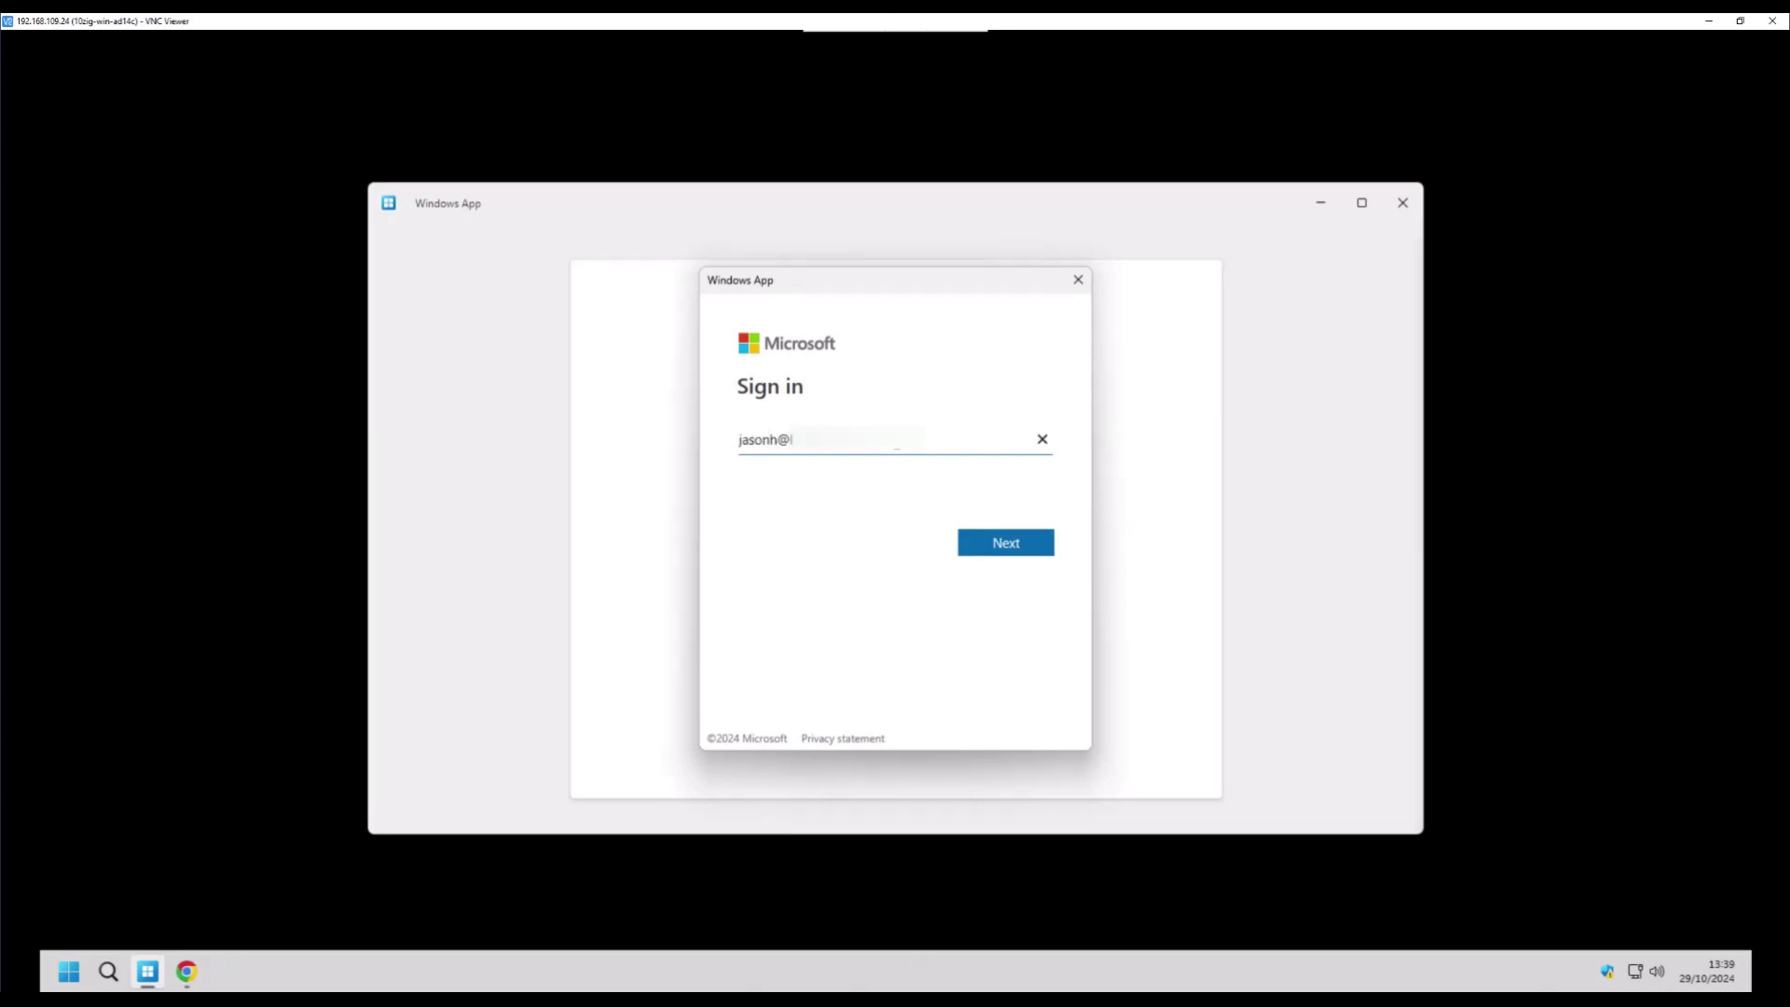
left_click(1032, 548)
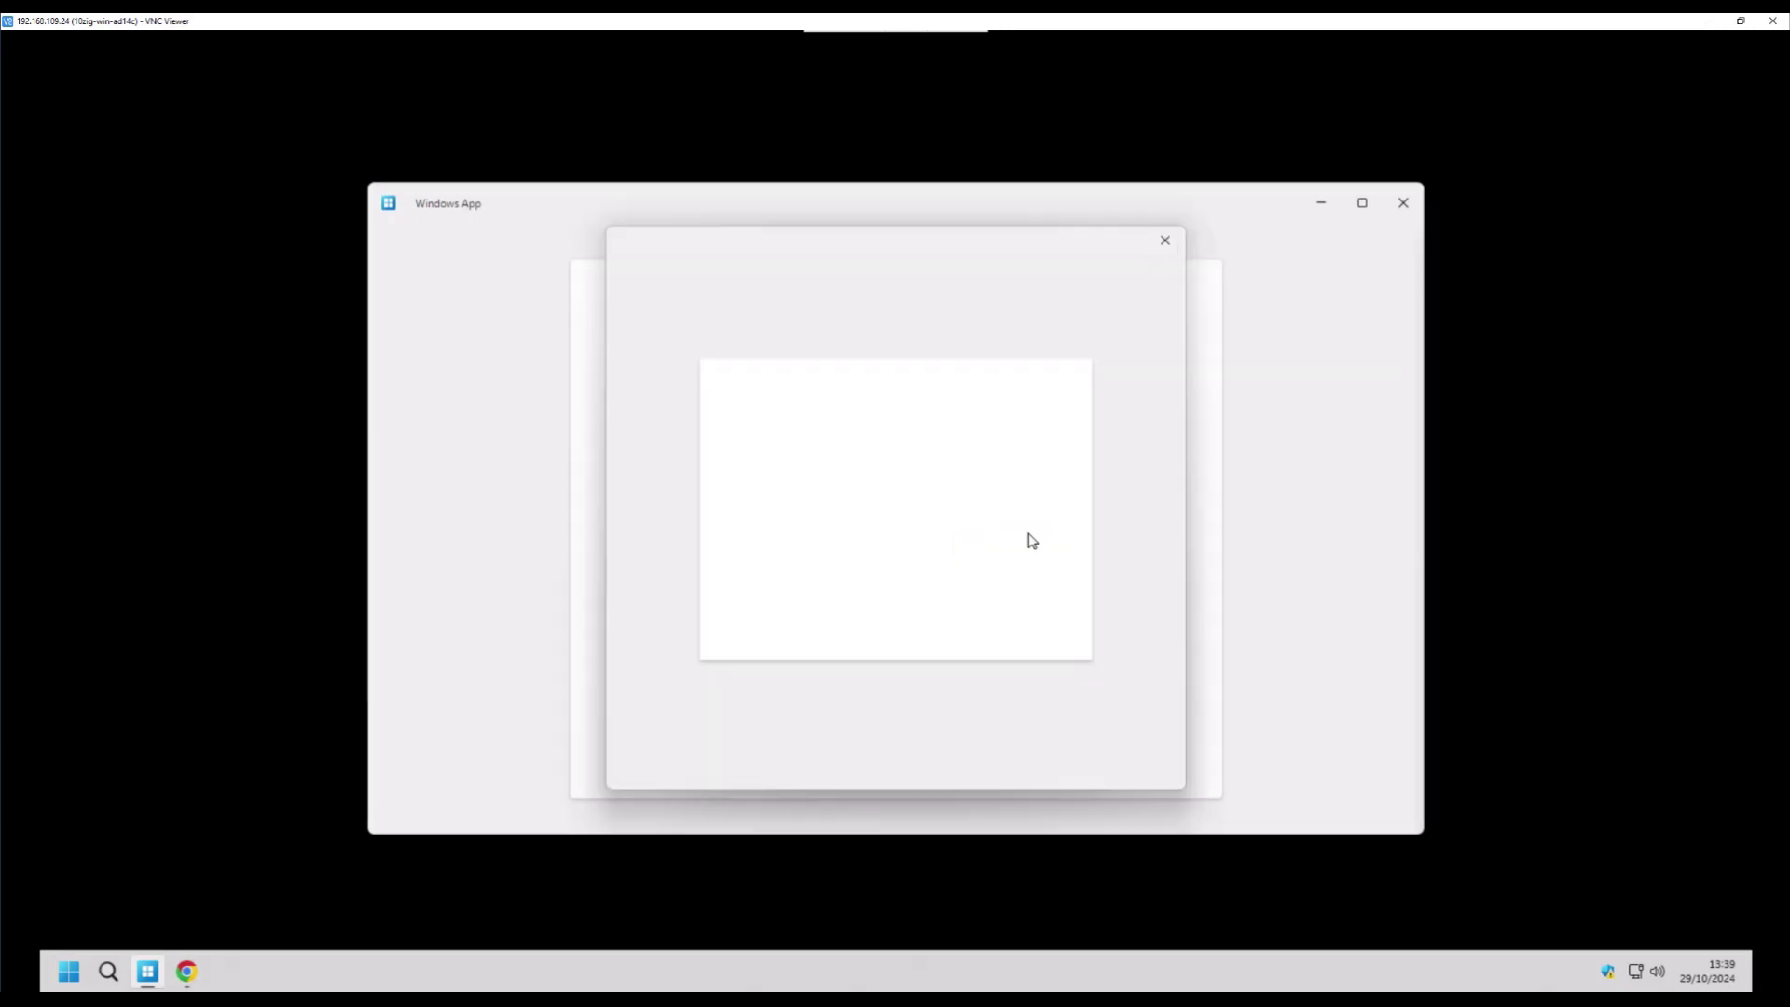
type("••••••••••••••")
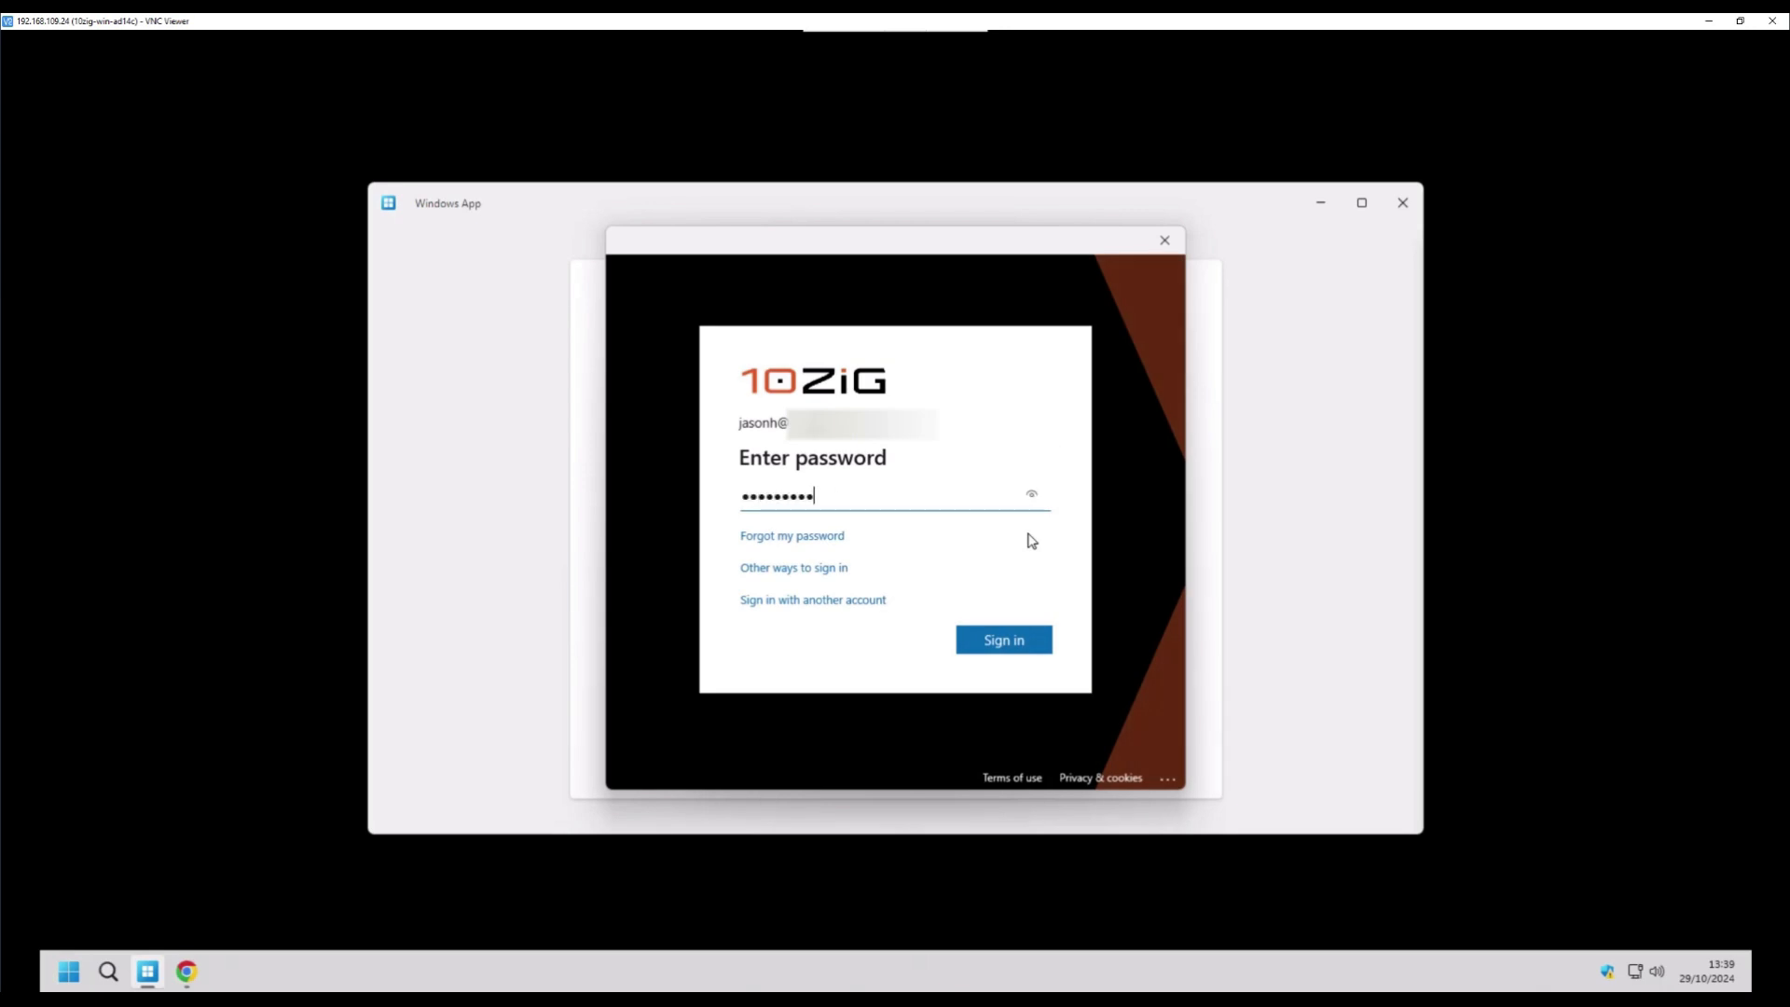
type("••••")
left_click(1047, 646)
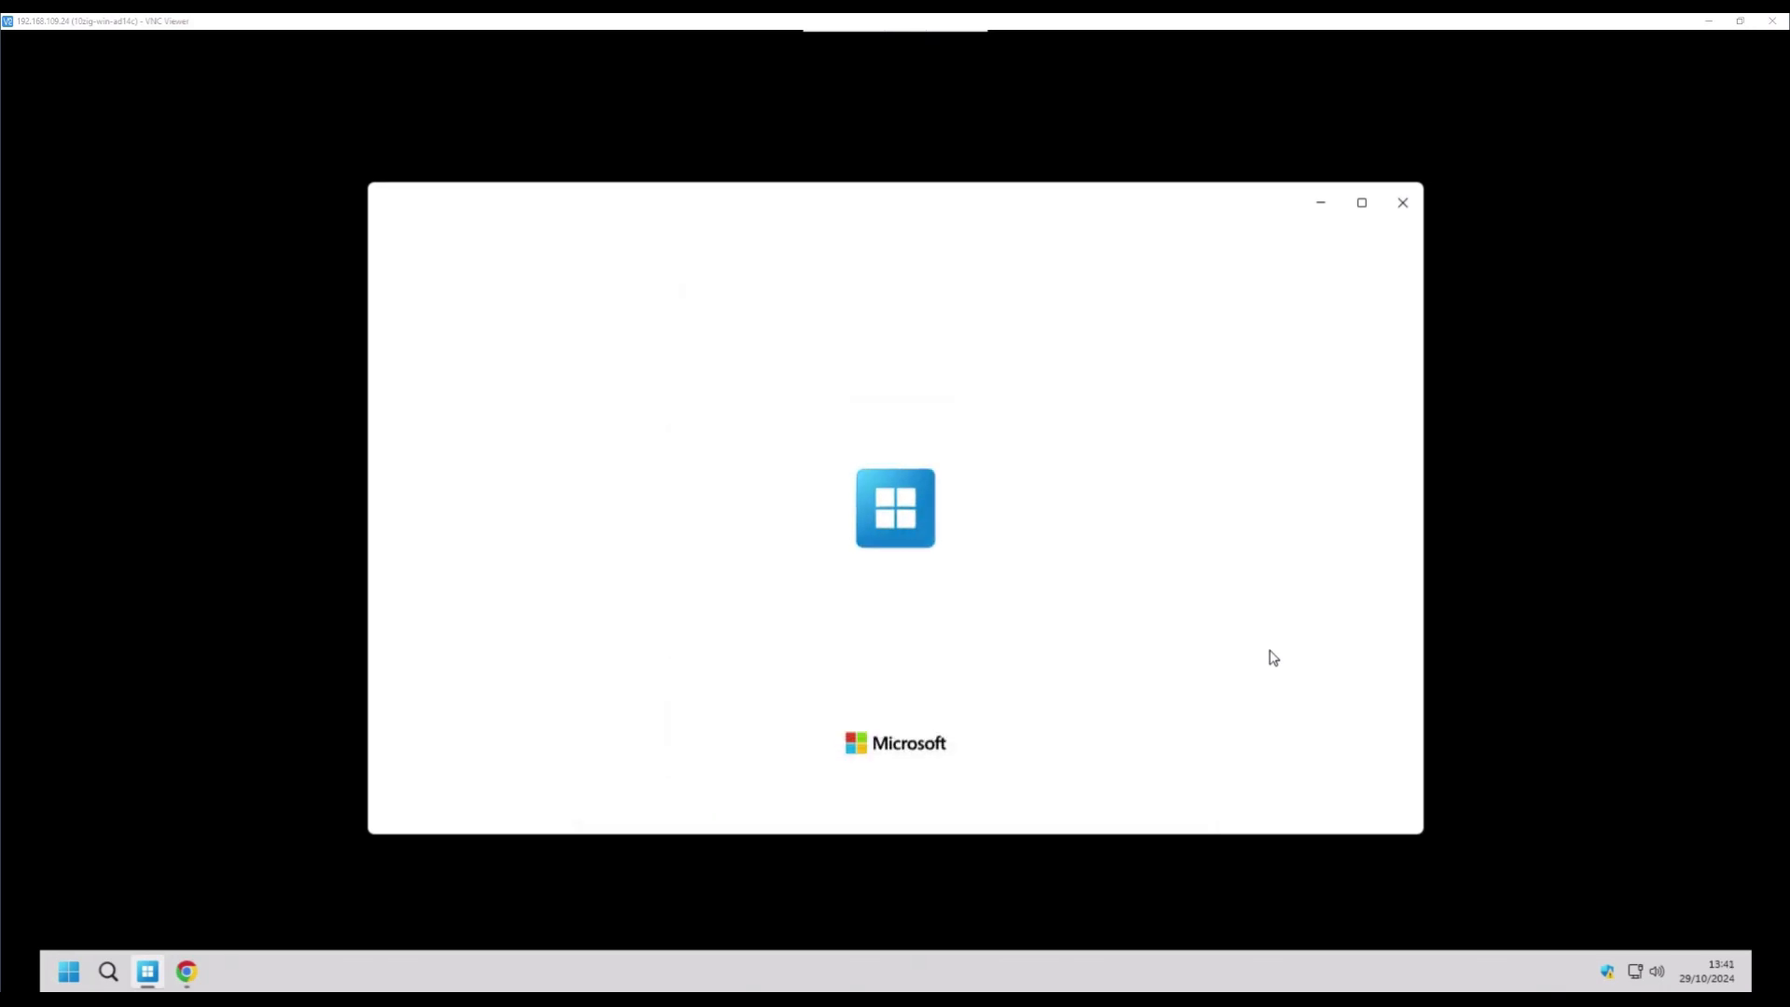
- Finish the Windows App welcome tour, check Apps, then connect to SessionDesktop from Devices
left_click(1383, 805)
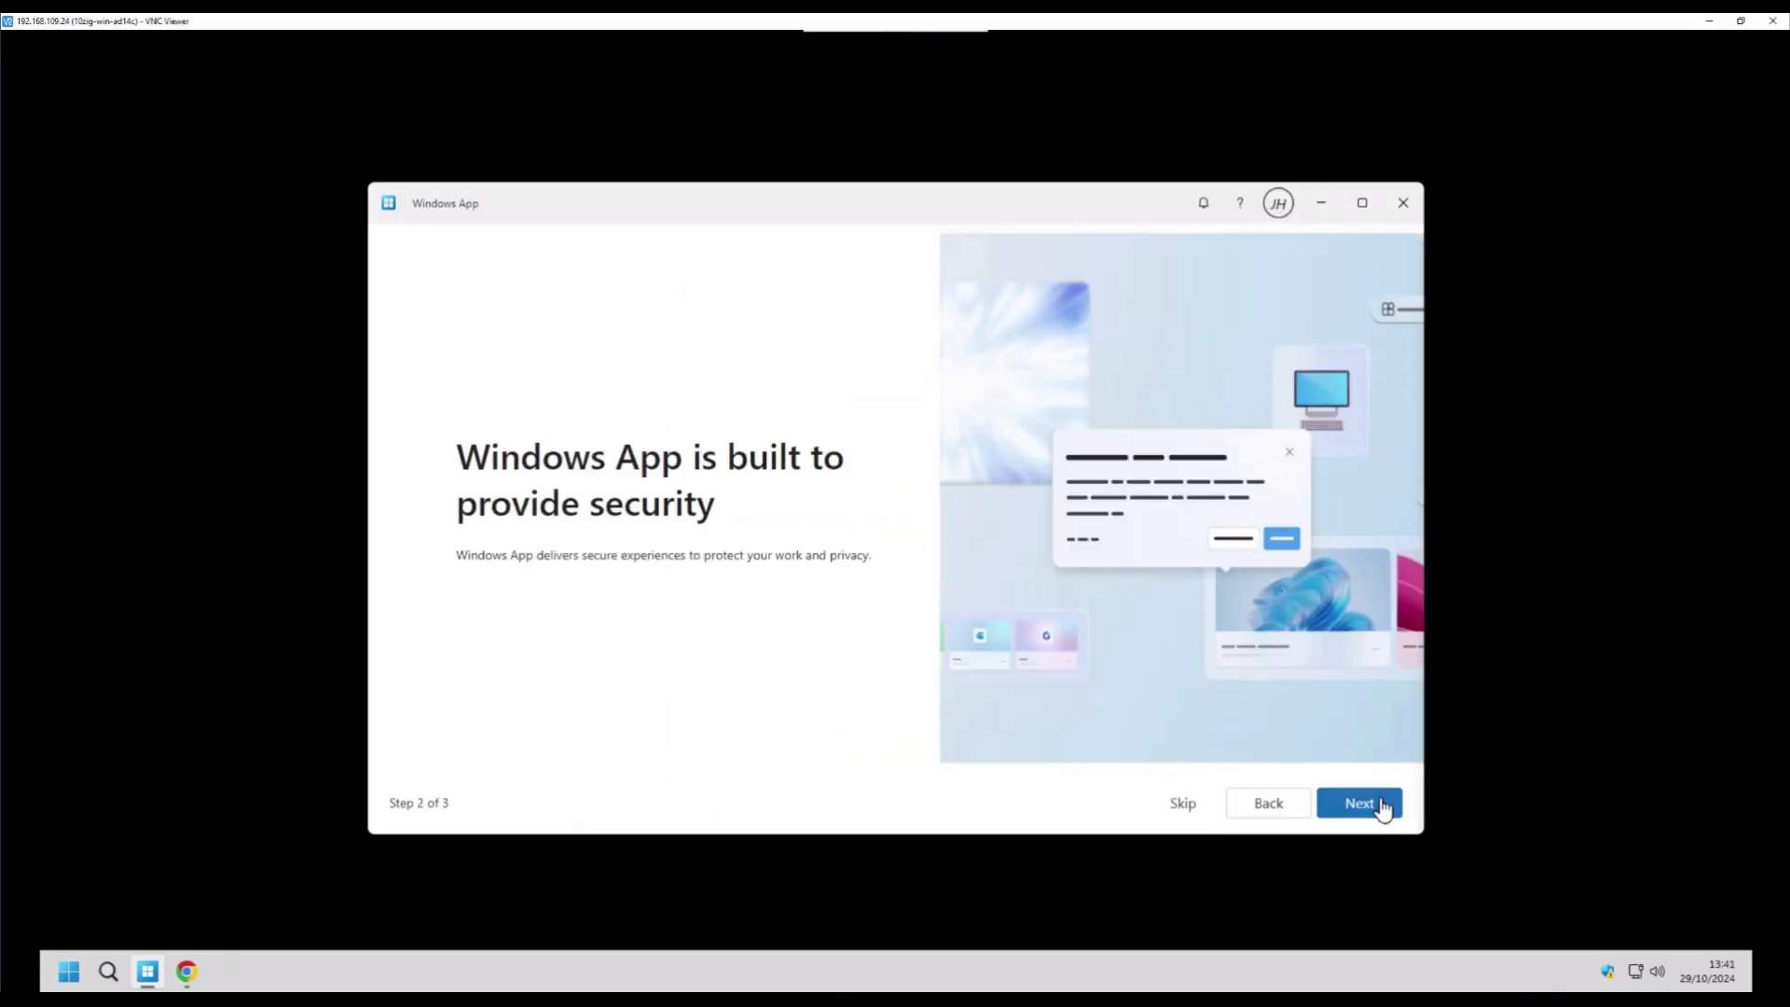
left_click(1383, 805)
left_click(1382, 806)
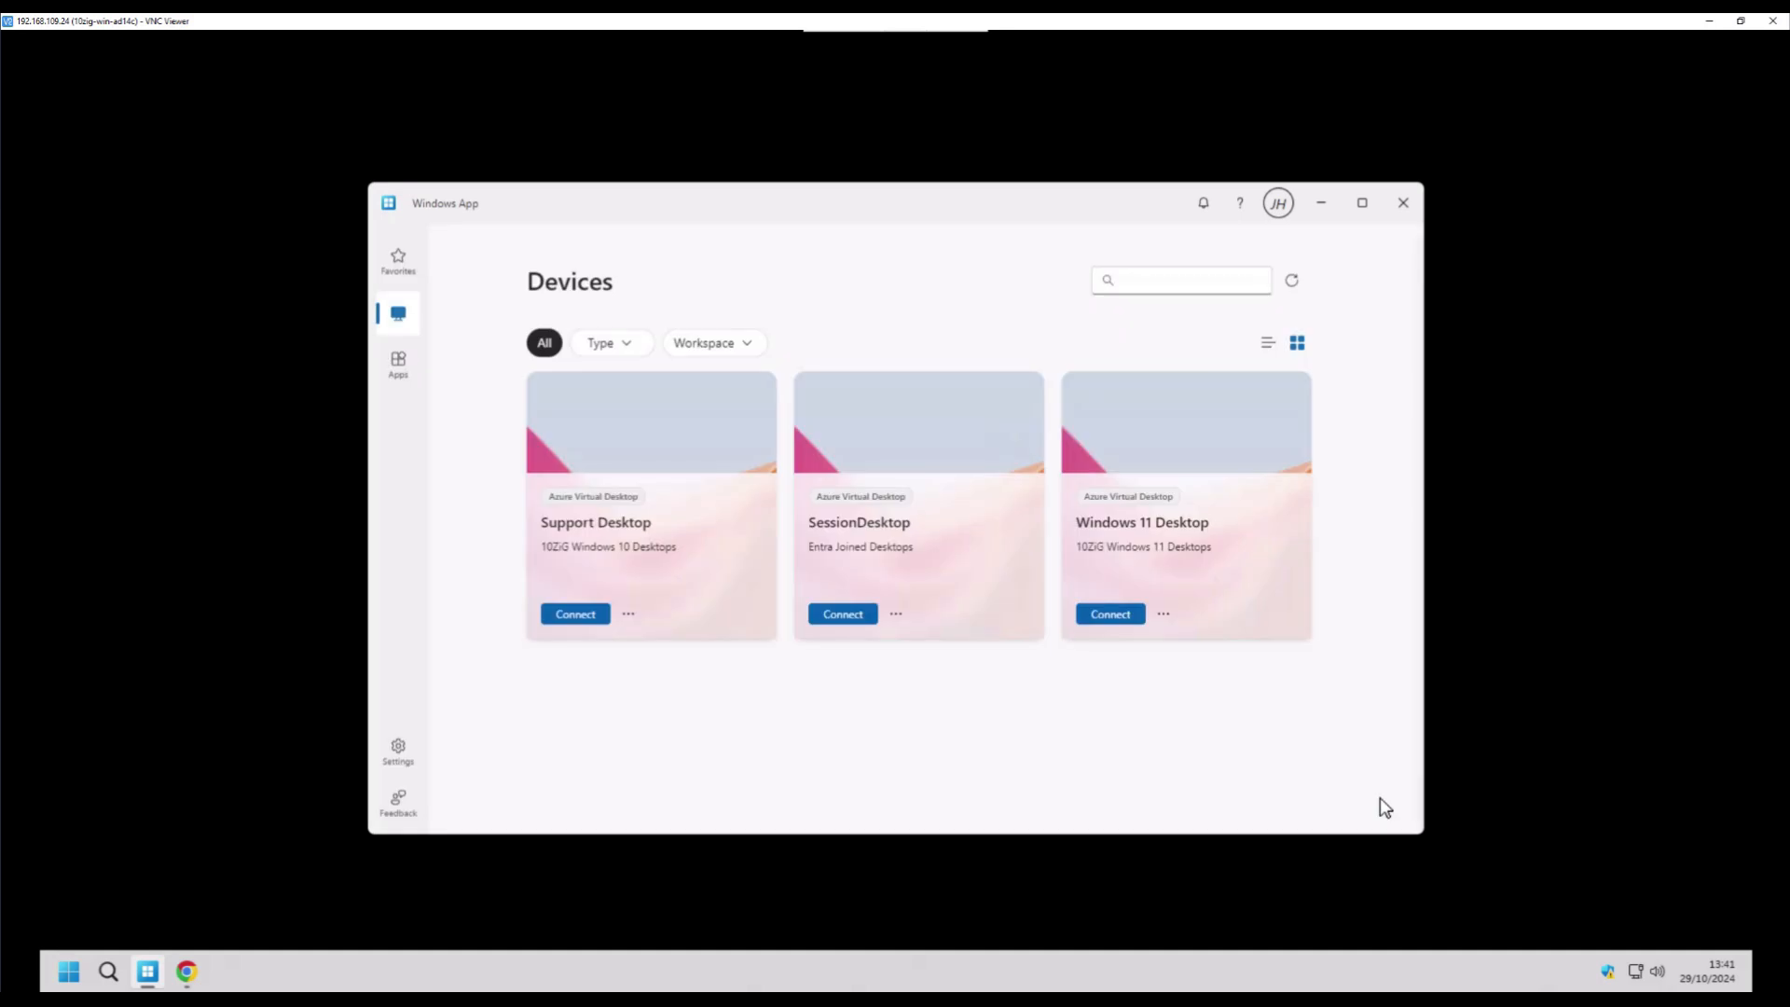
left_click(416, 394)
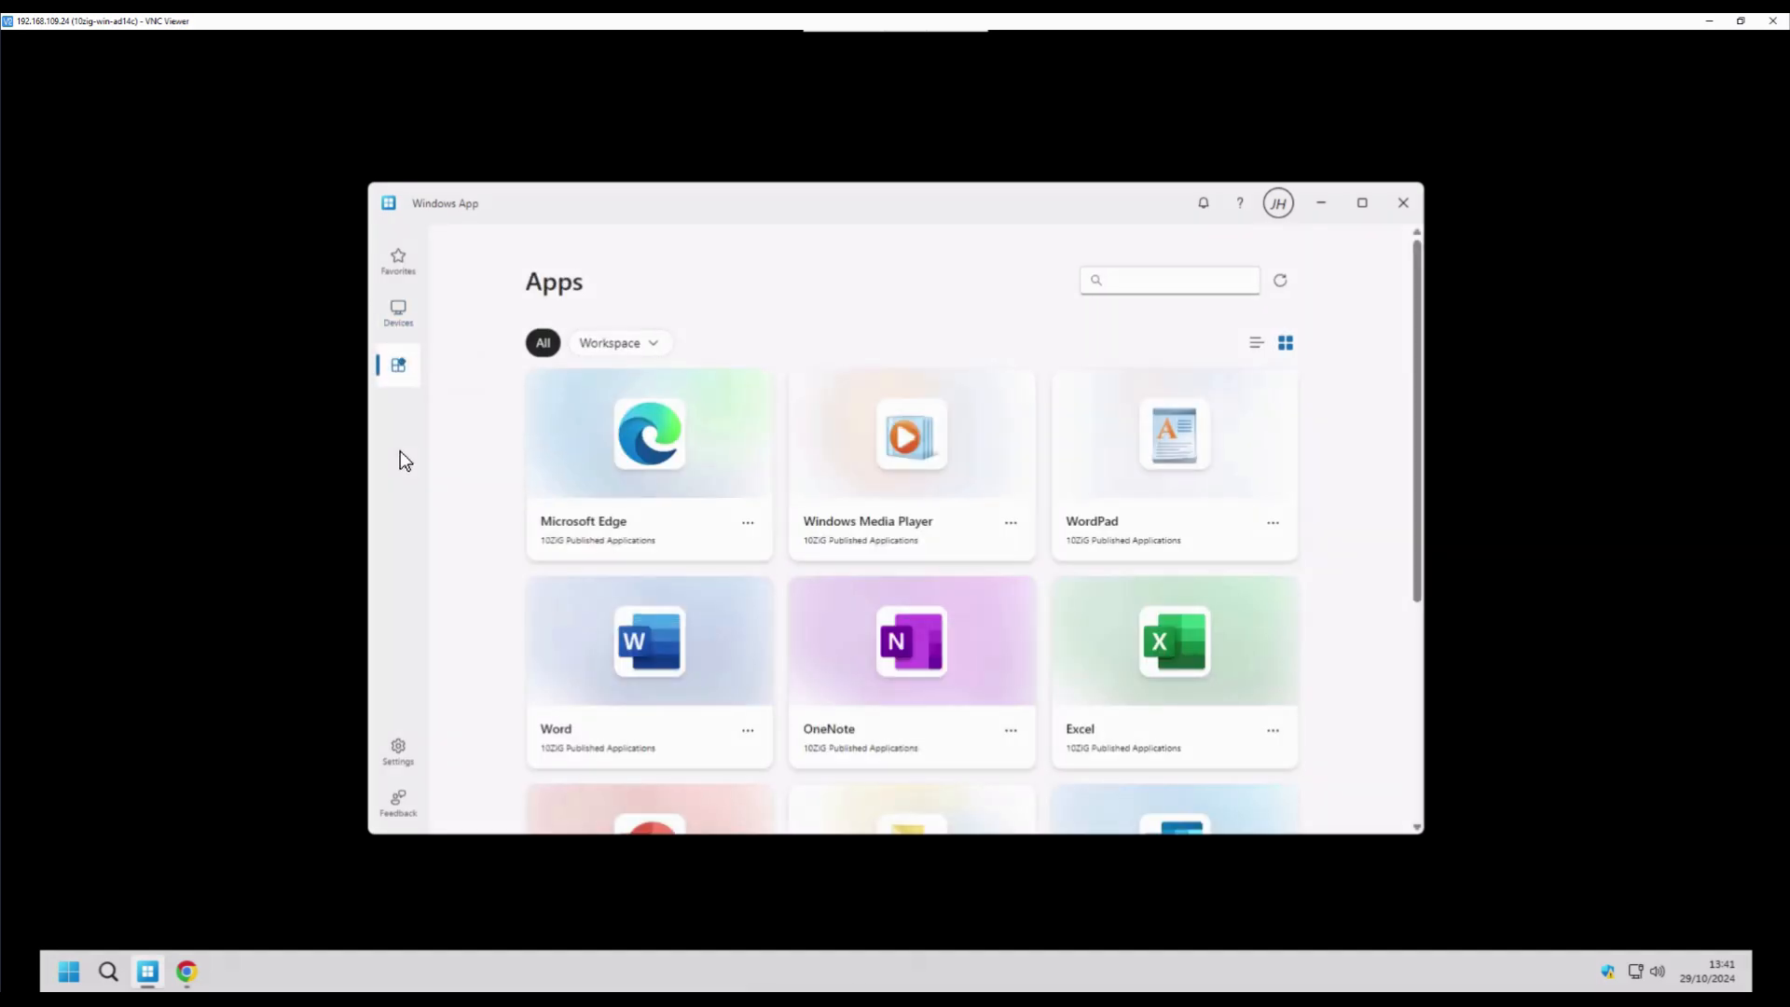
left_click(399, 315)
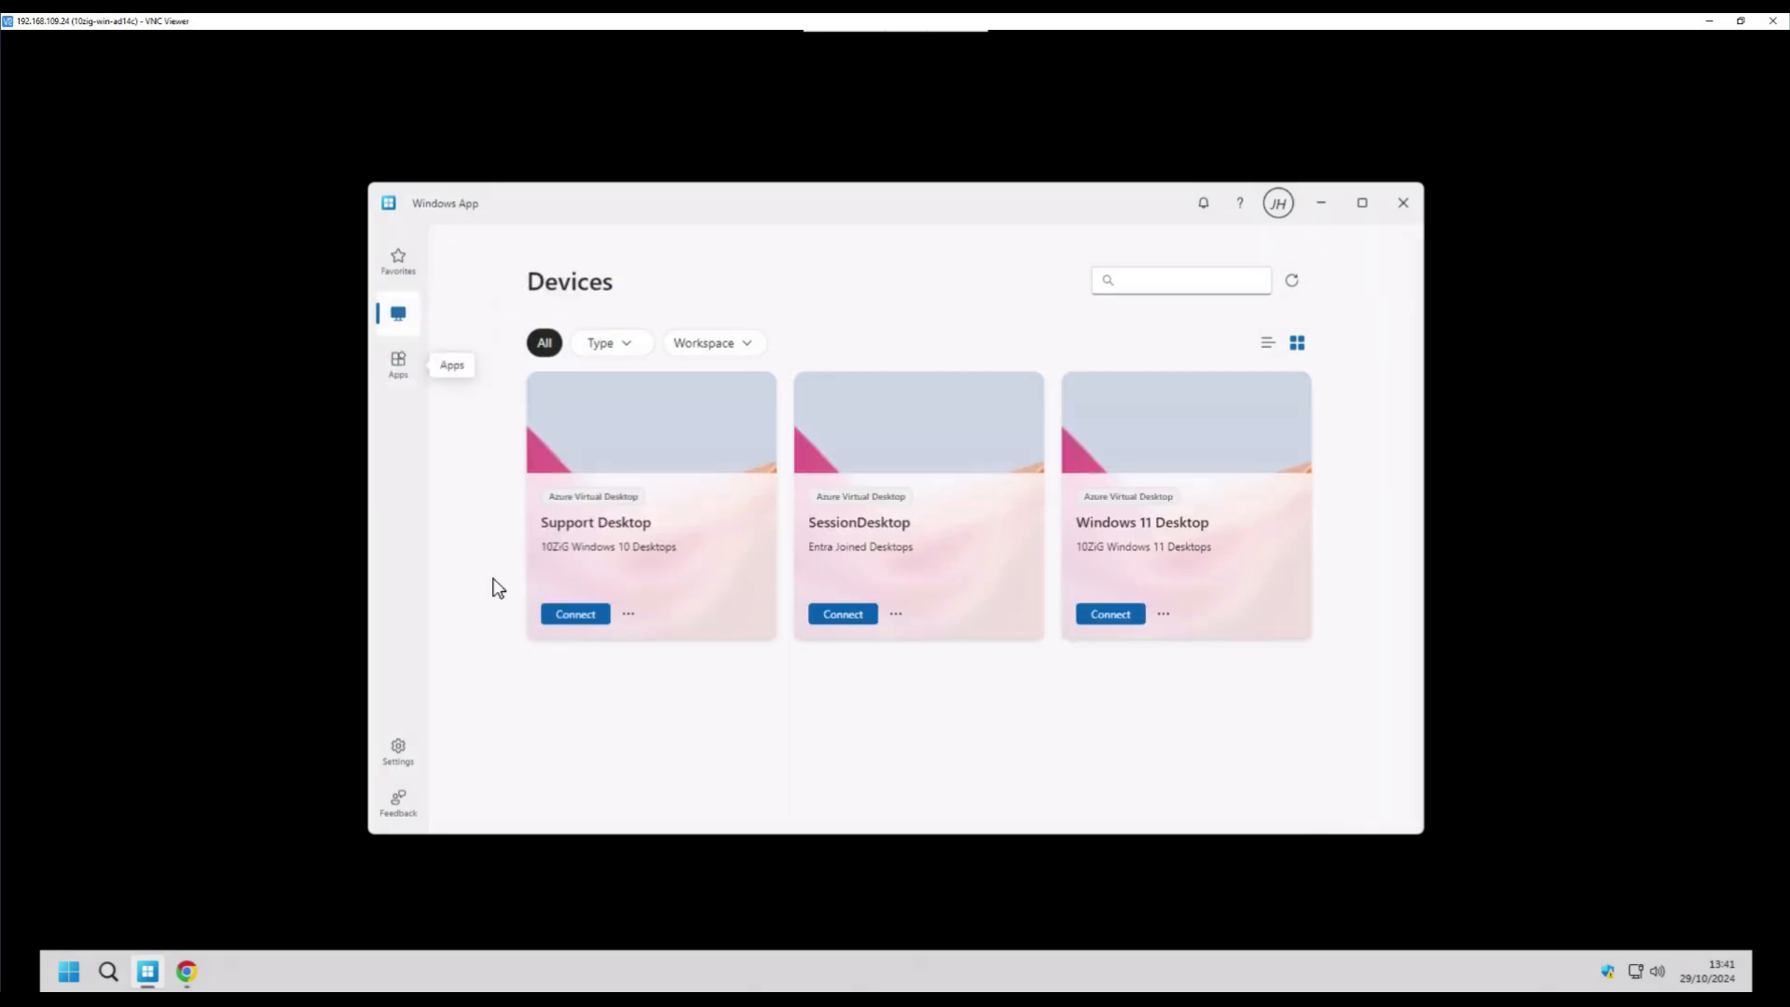
left_click(872, 618)
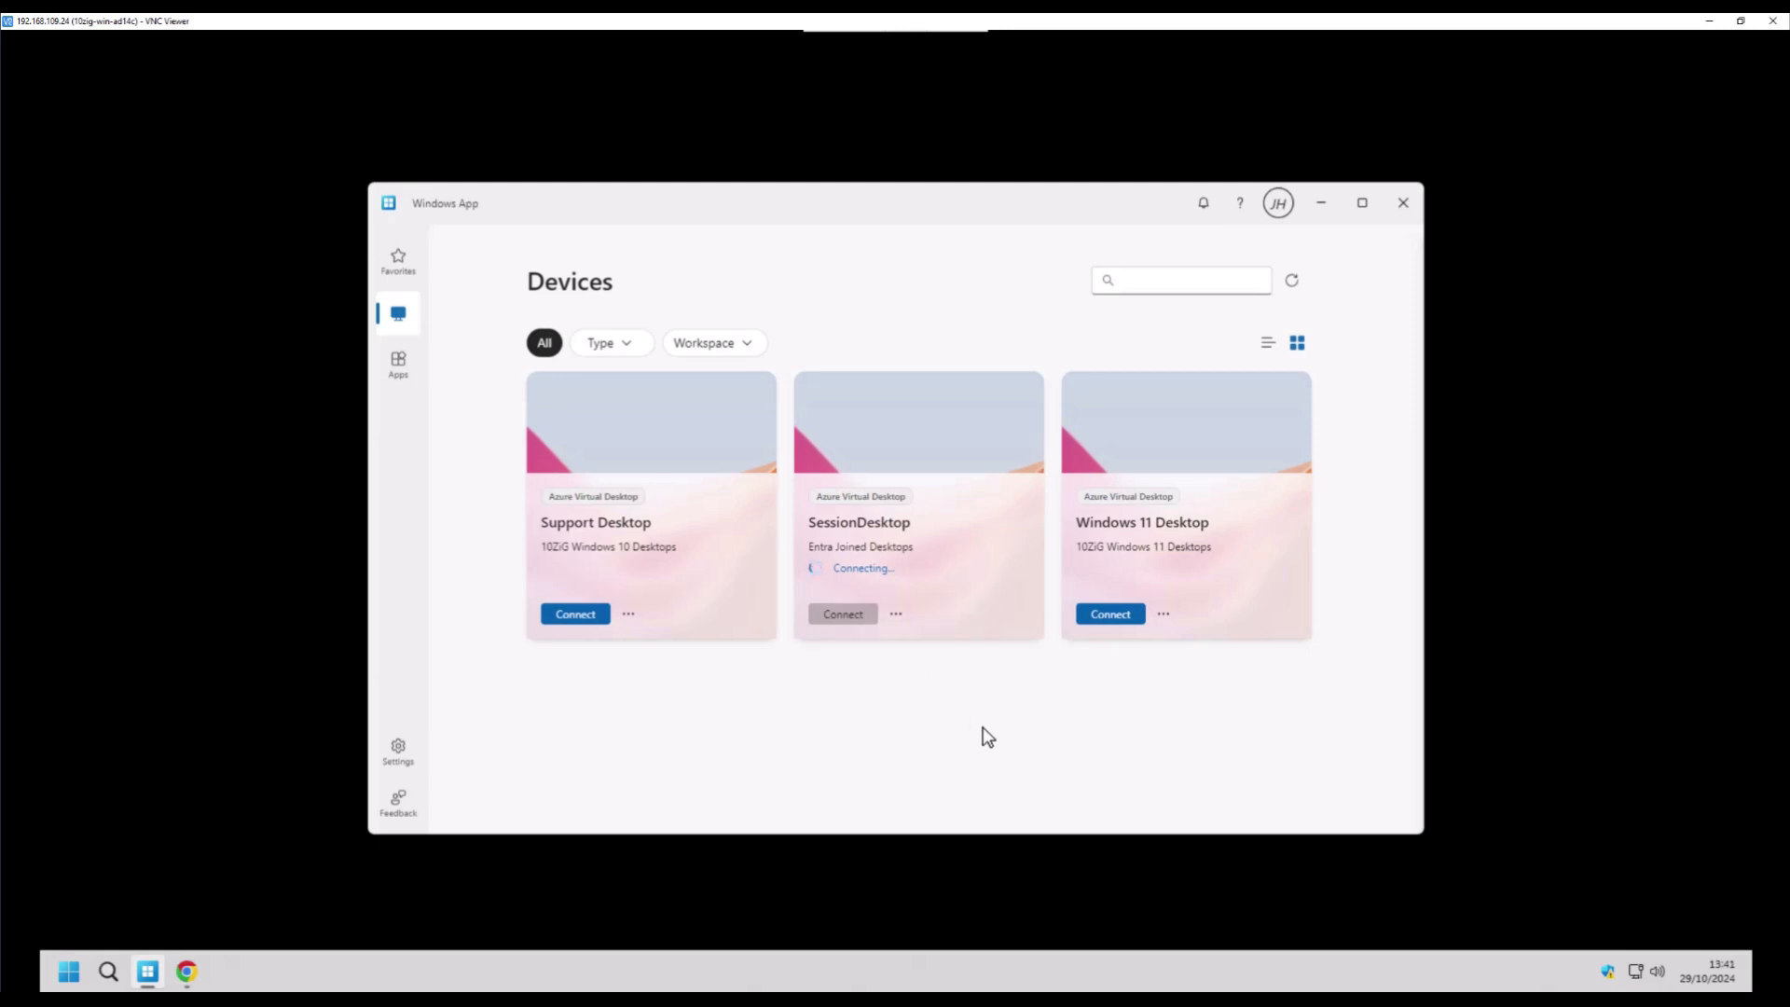